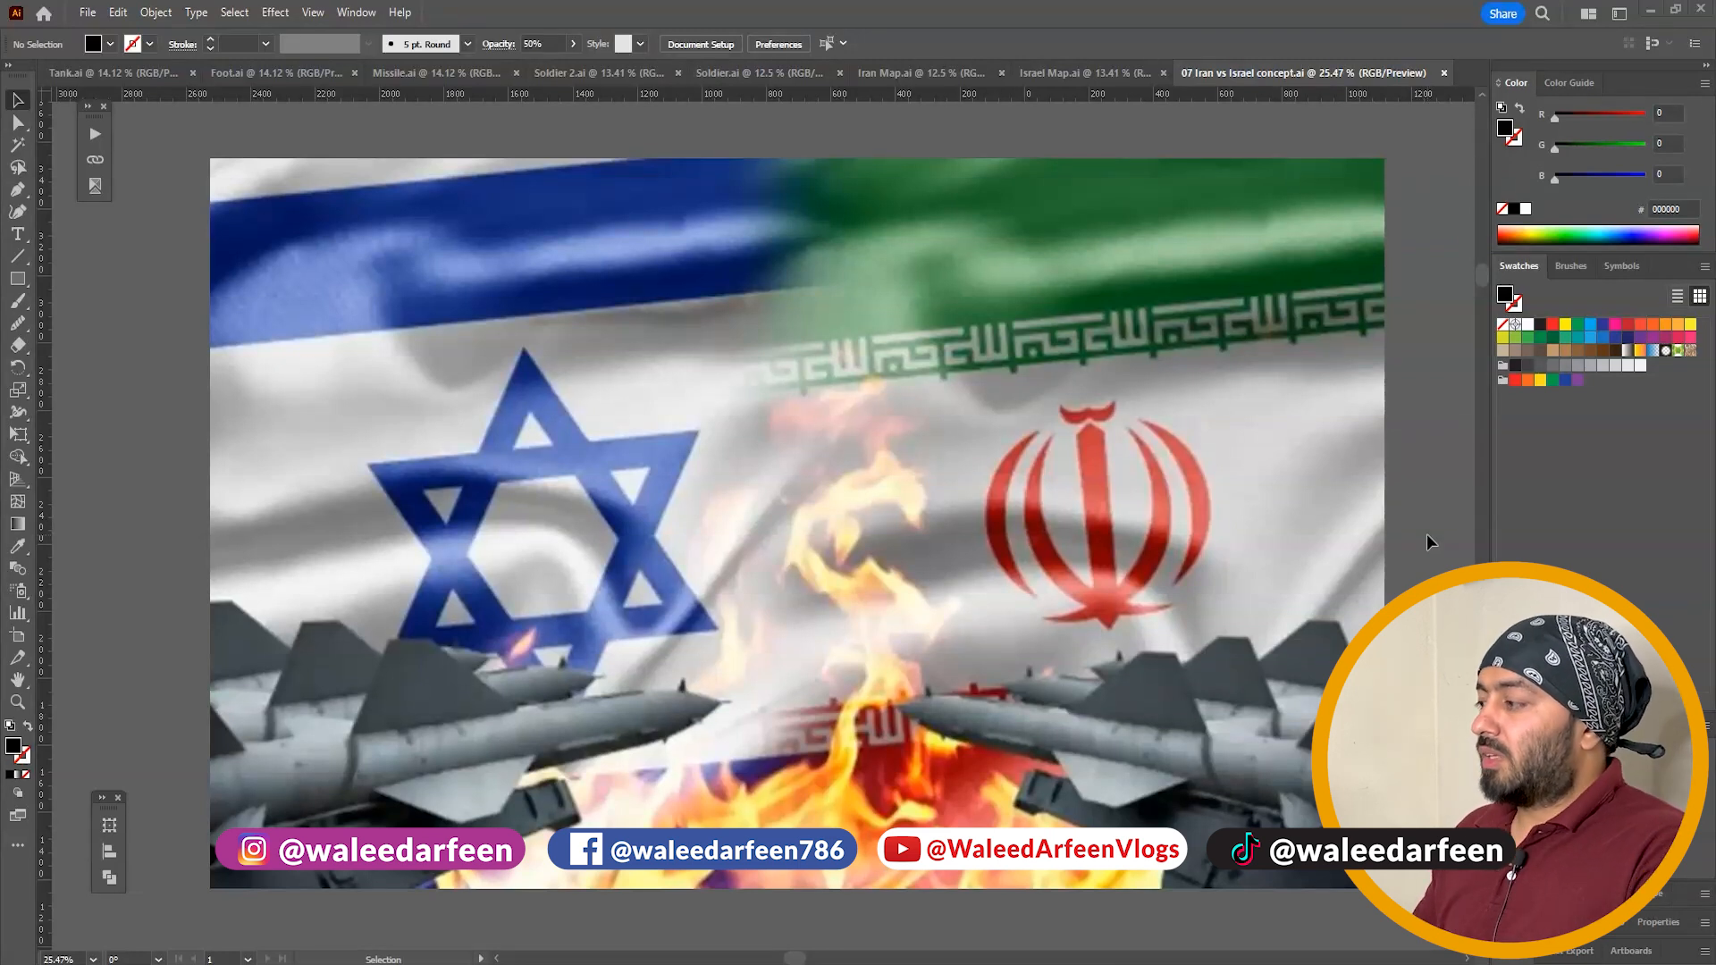
Delete the flags-and-missiles reference image and bring the blank artboard with its surrounding artwork into view
{"action": "left_click", "coordinate": [1343, 435]}
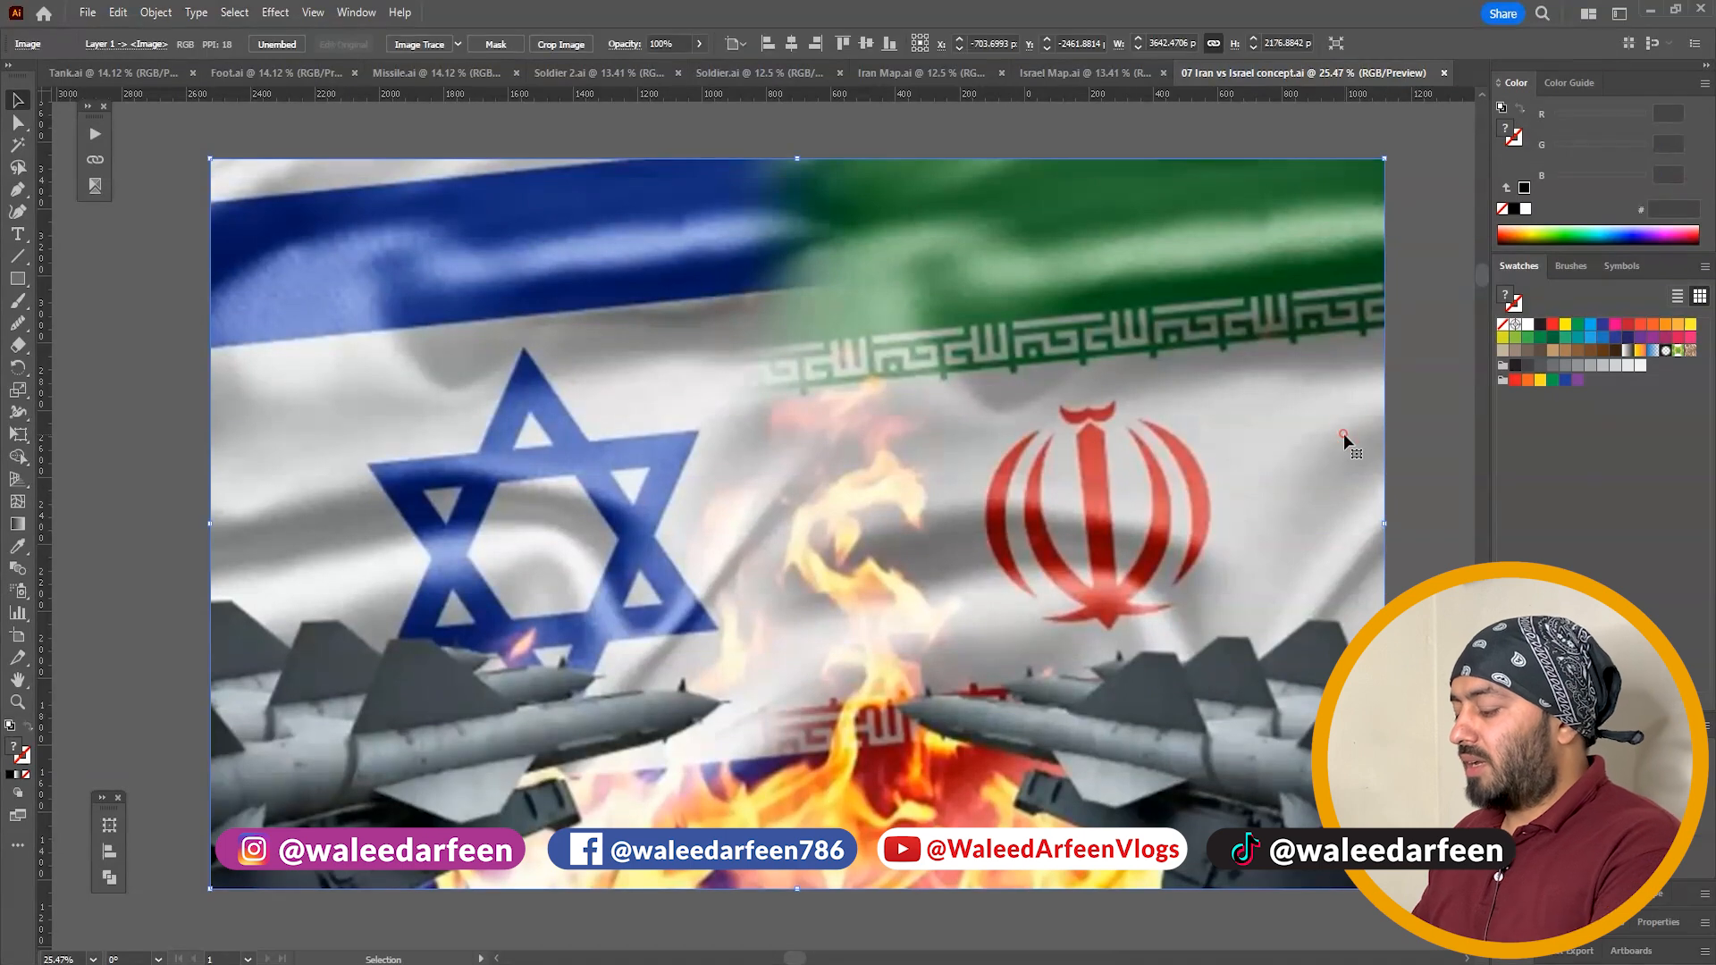
{"action": "key", "text": "Delete"}
{"action": "key", "text": "ctrl+minus"}
{"action": "key", "text": "ctrl+minus"}
{"action": "key", "text": "ctrl+minus"}
{"action": "key", "text": "ctrl+minus"}
{"action": "key", "text": "ctrl+minus"}
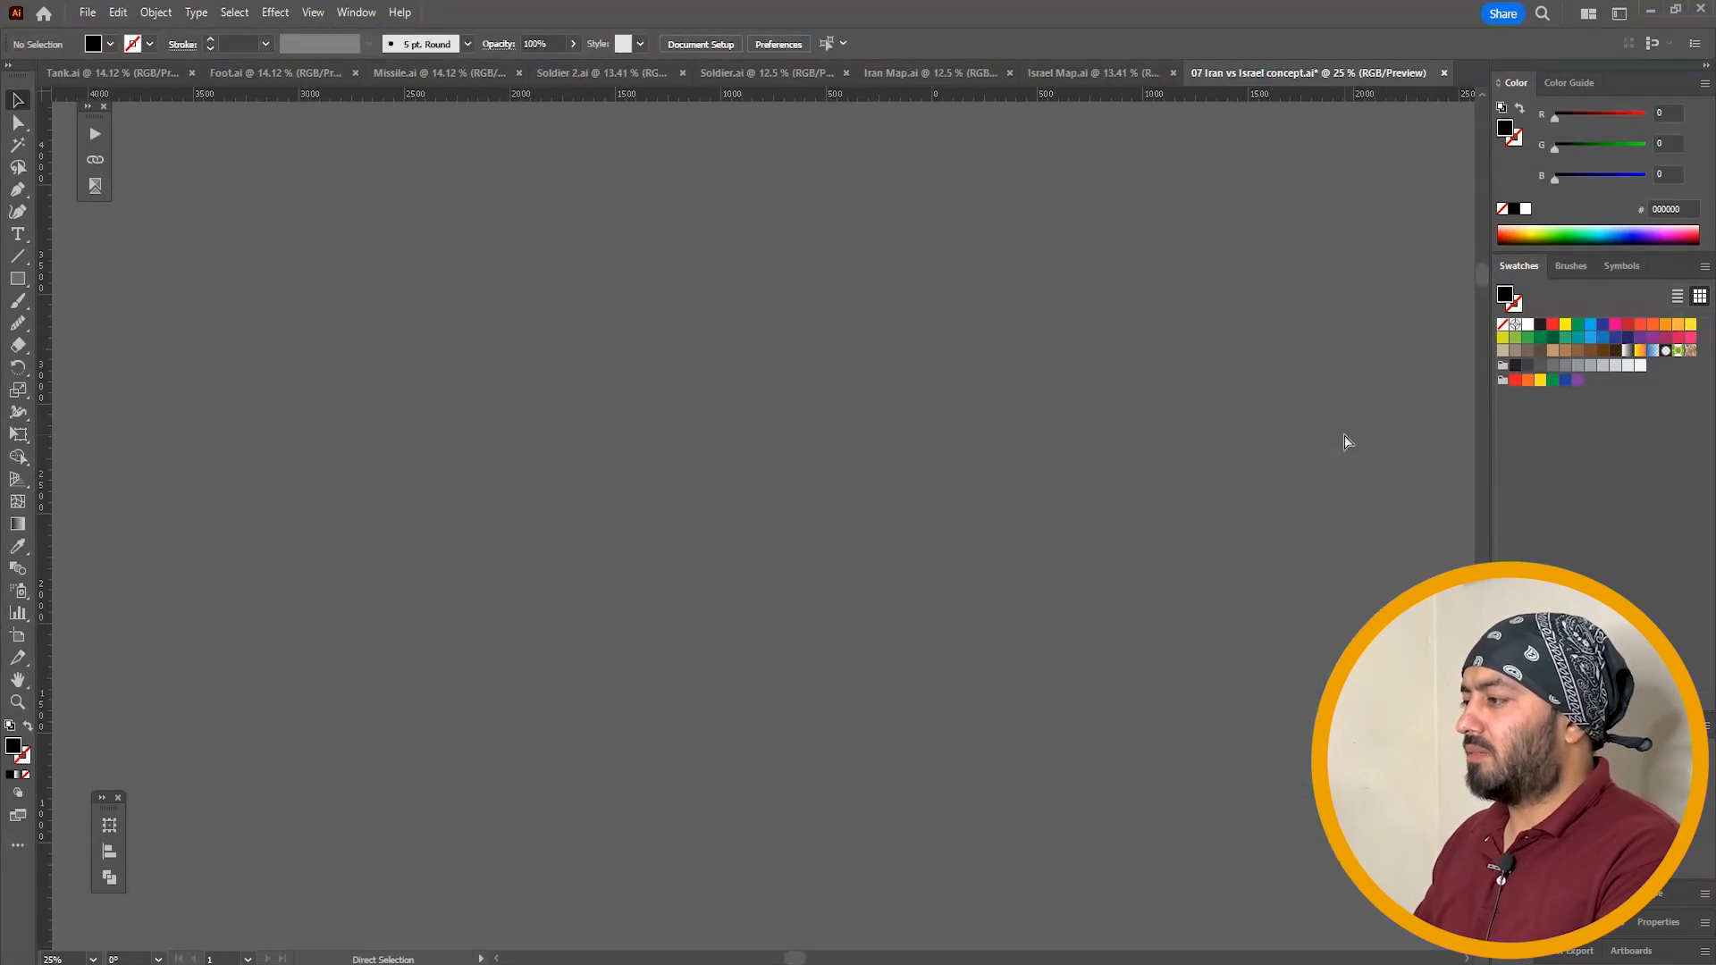
{"action": "left_click_drag", "start_coordinate": [936, 469], "coordinate": [909, 228]}
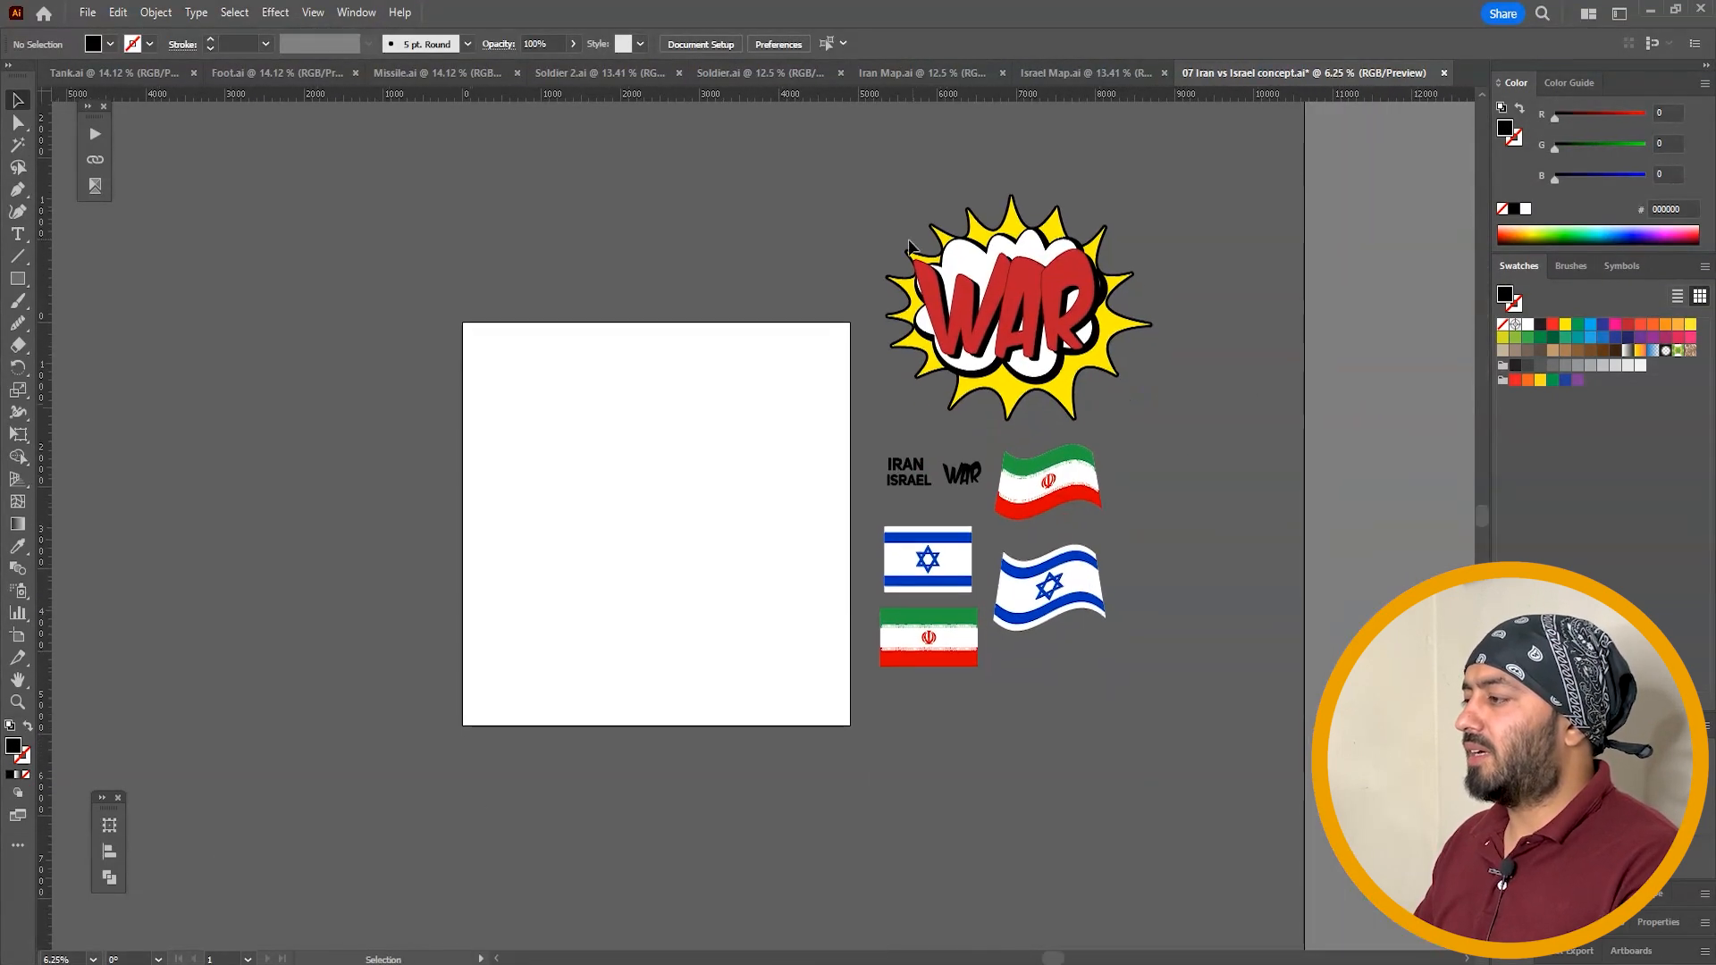
Switch to the browser and look through the Iran vs Israel vector graphics files in the Google Drive folder
{"action": "key", "text": "alt+Tab"}
{"action": "scroll", "coordinate": [666, 623], "scroll_direction": "down", "scroll_amount": 1}
{"action": "scroll", "coordinate": [663, 623], "scroll_direction": "up", "scroll_amount": 1}
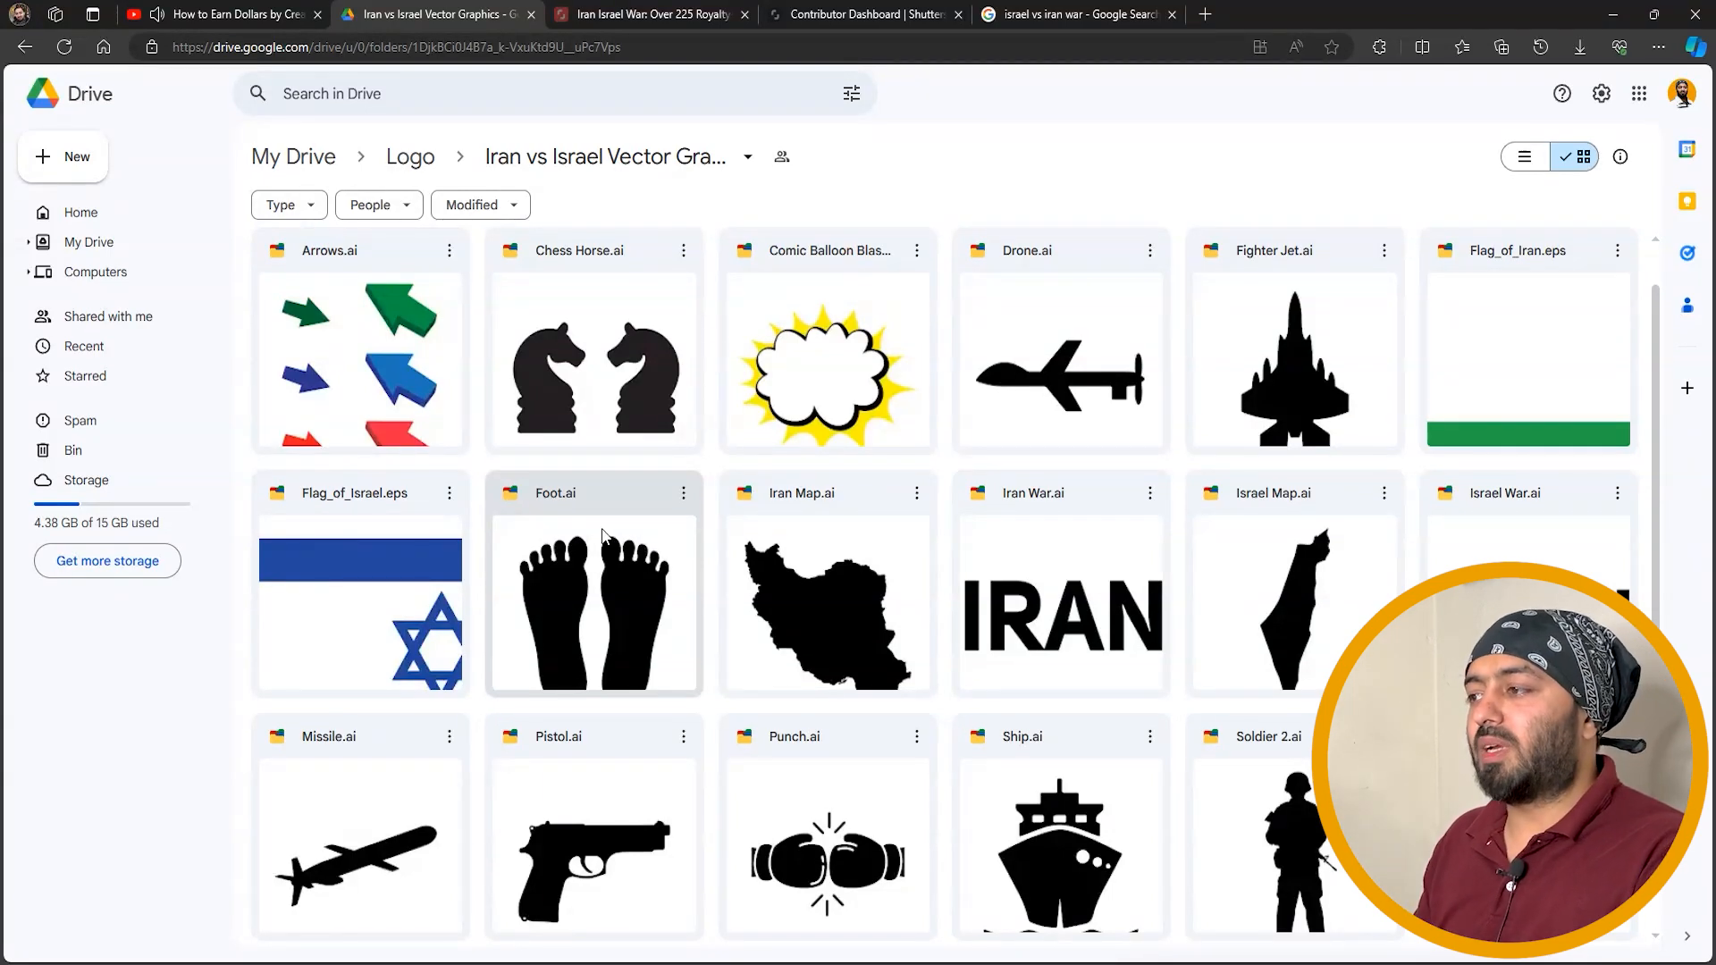
{"action": "scroll", "coordinate": [651, 513], "scroll_direction": "down", "scroll_amount": 2}
{"action": "scroll", "coordinate": [667, 610], "scroll_direction": "up", "scroll_amount": 3}
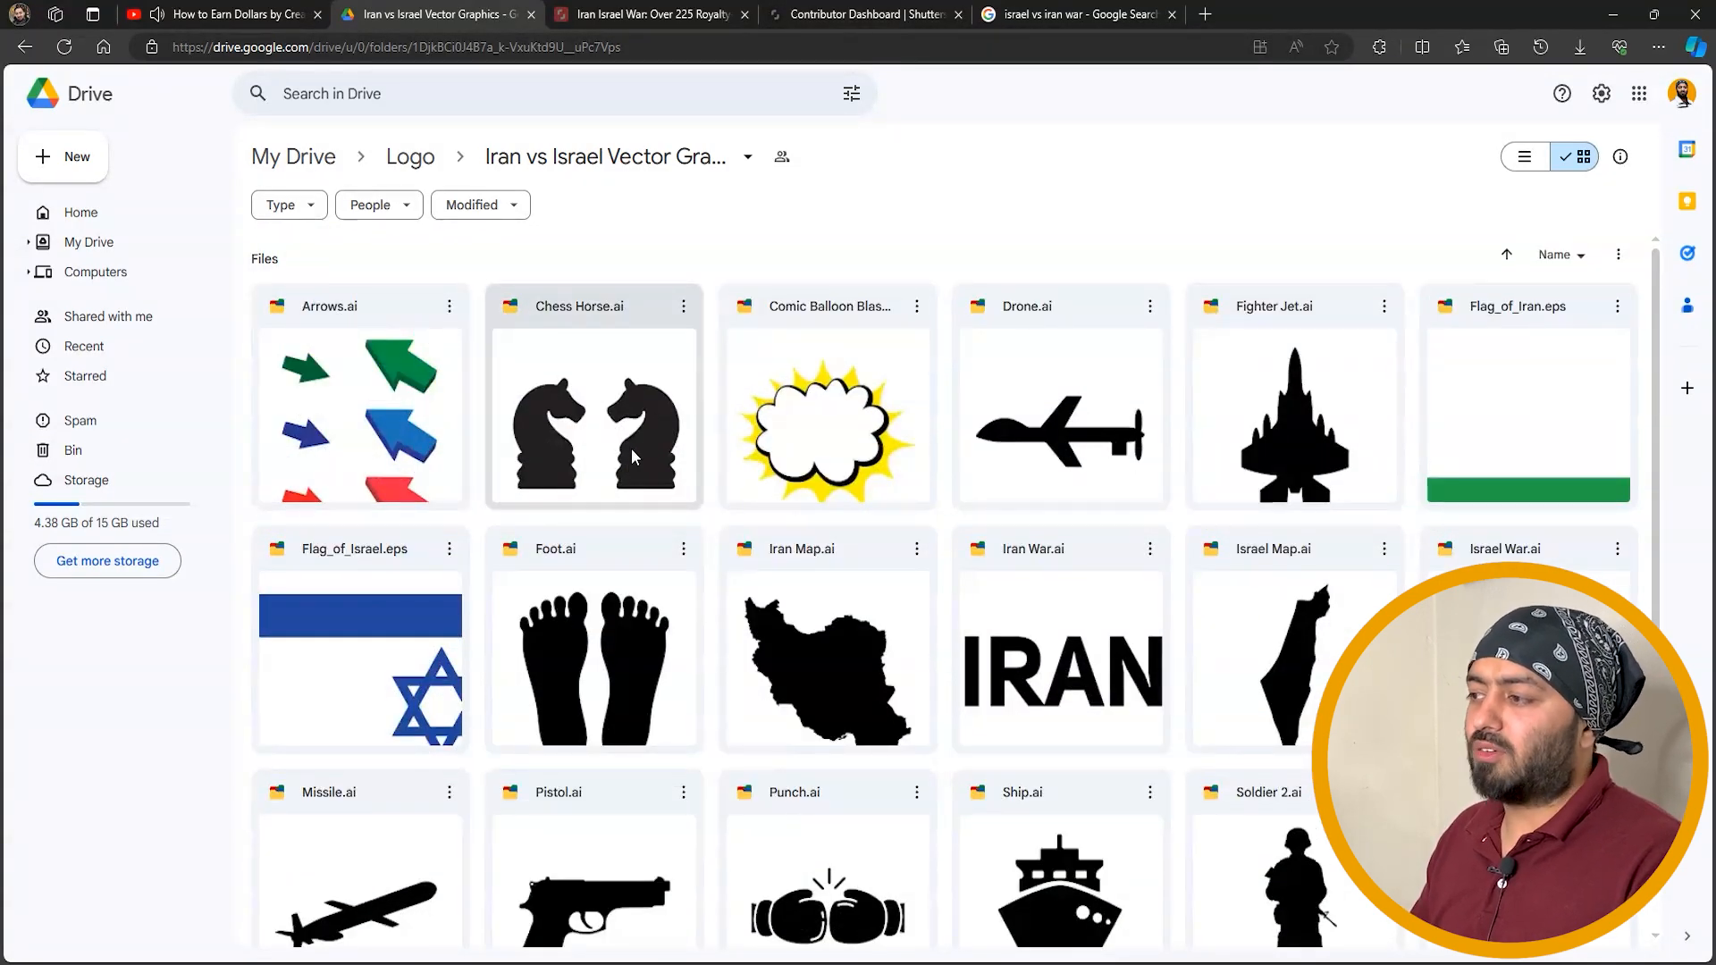
{"action": "scroll", "coordinate": [631, 448], "scroll_direction": "down", "scroll_amount": 2}
{"action": "scroll", "coordinate": [610, 492], "scroll_direction": "up", "scroll_amount": 3}
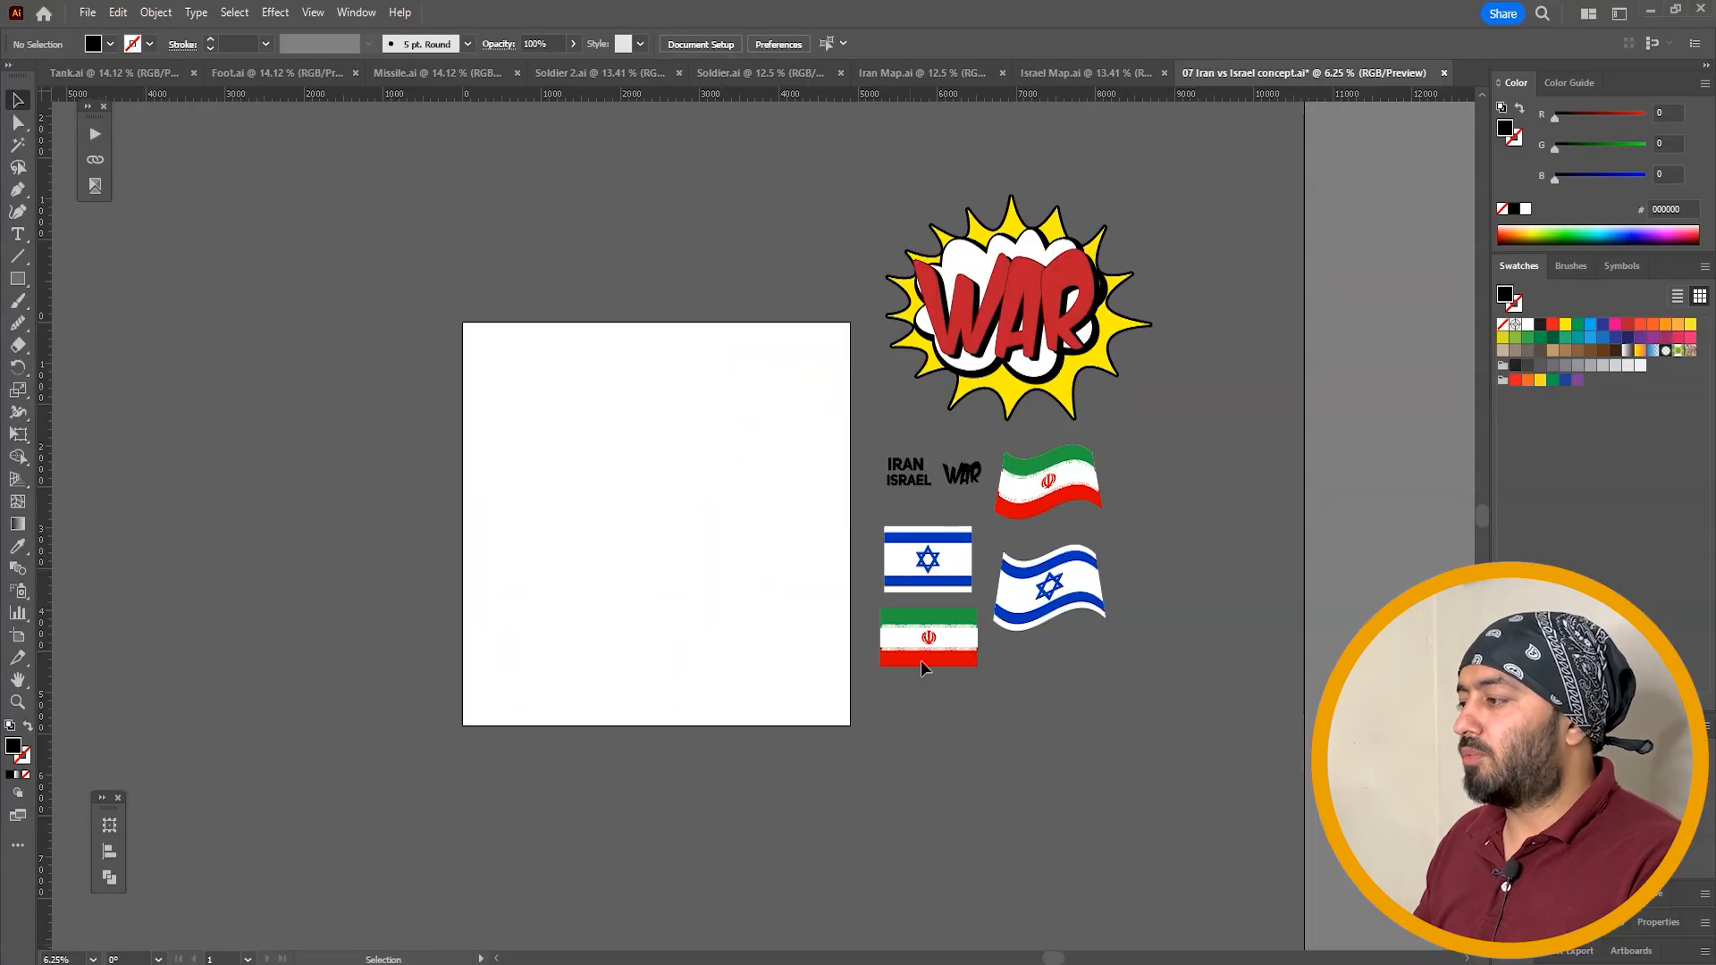
Copy the flat Israel and Iran flags from the concept document and paste them into the Soldier.ai document
{"action": "left_click", "coordinate": [924, 660]}
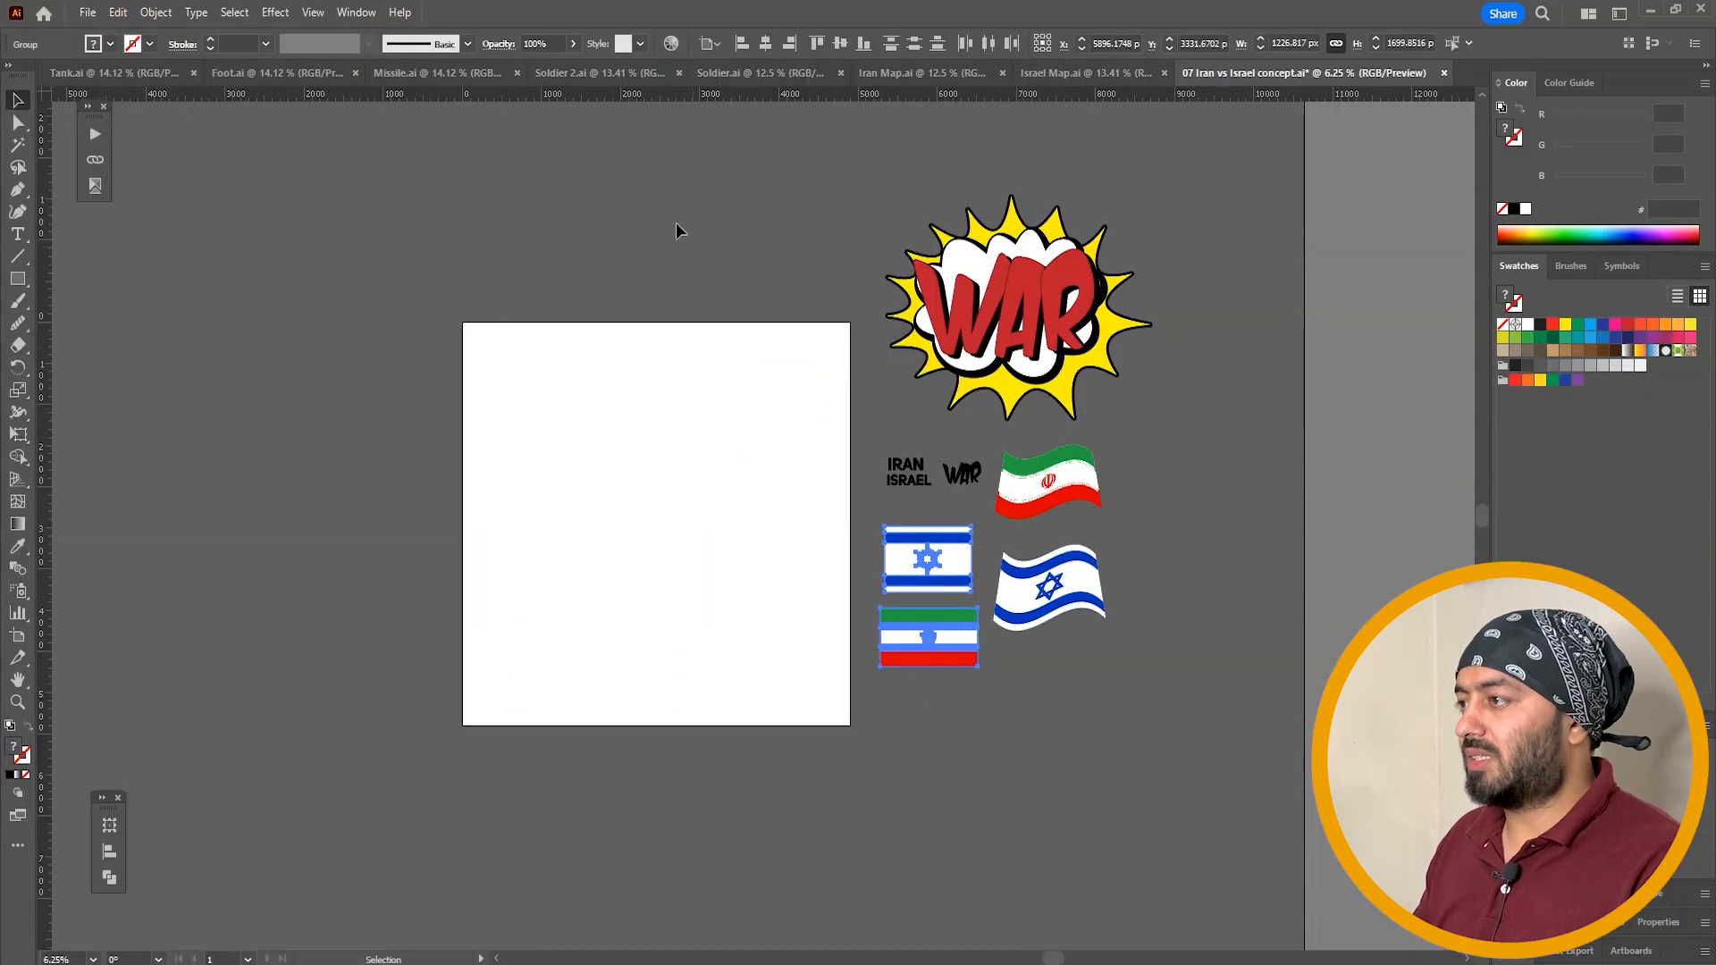
{"action": "left_click", "coordinate": [601, 72]}
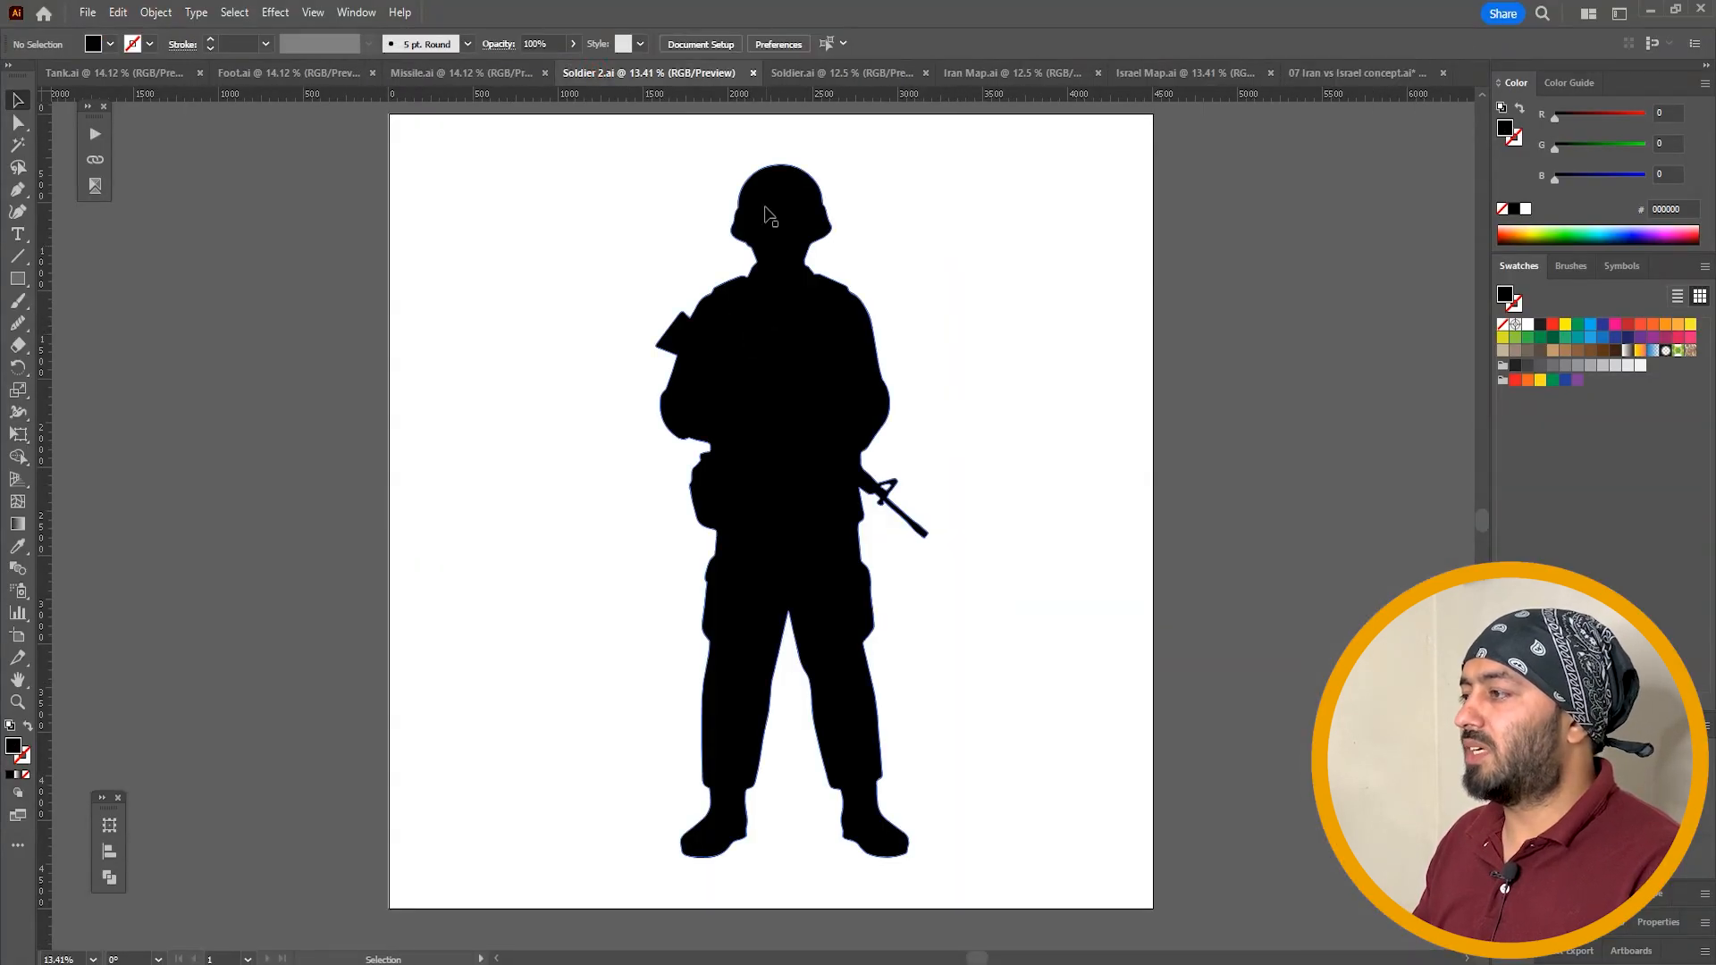
{"action": "left_click", "coordinate": [804, 73]}
{"action": "left_click", "coordinate": [1099, 326]}
{"action": "left_click", "coordinate": [742, 305]}
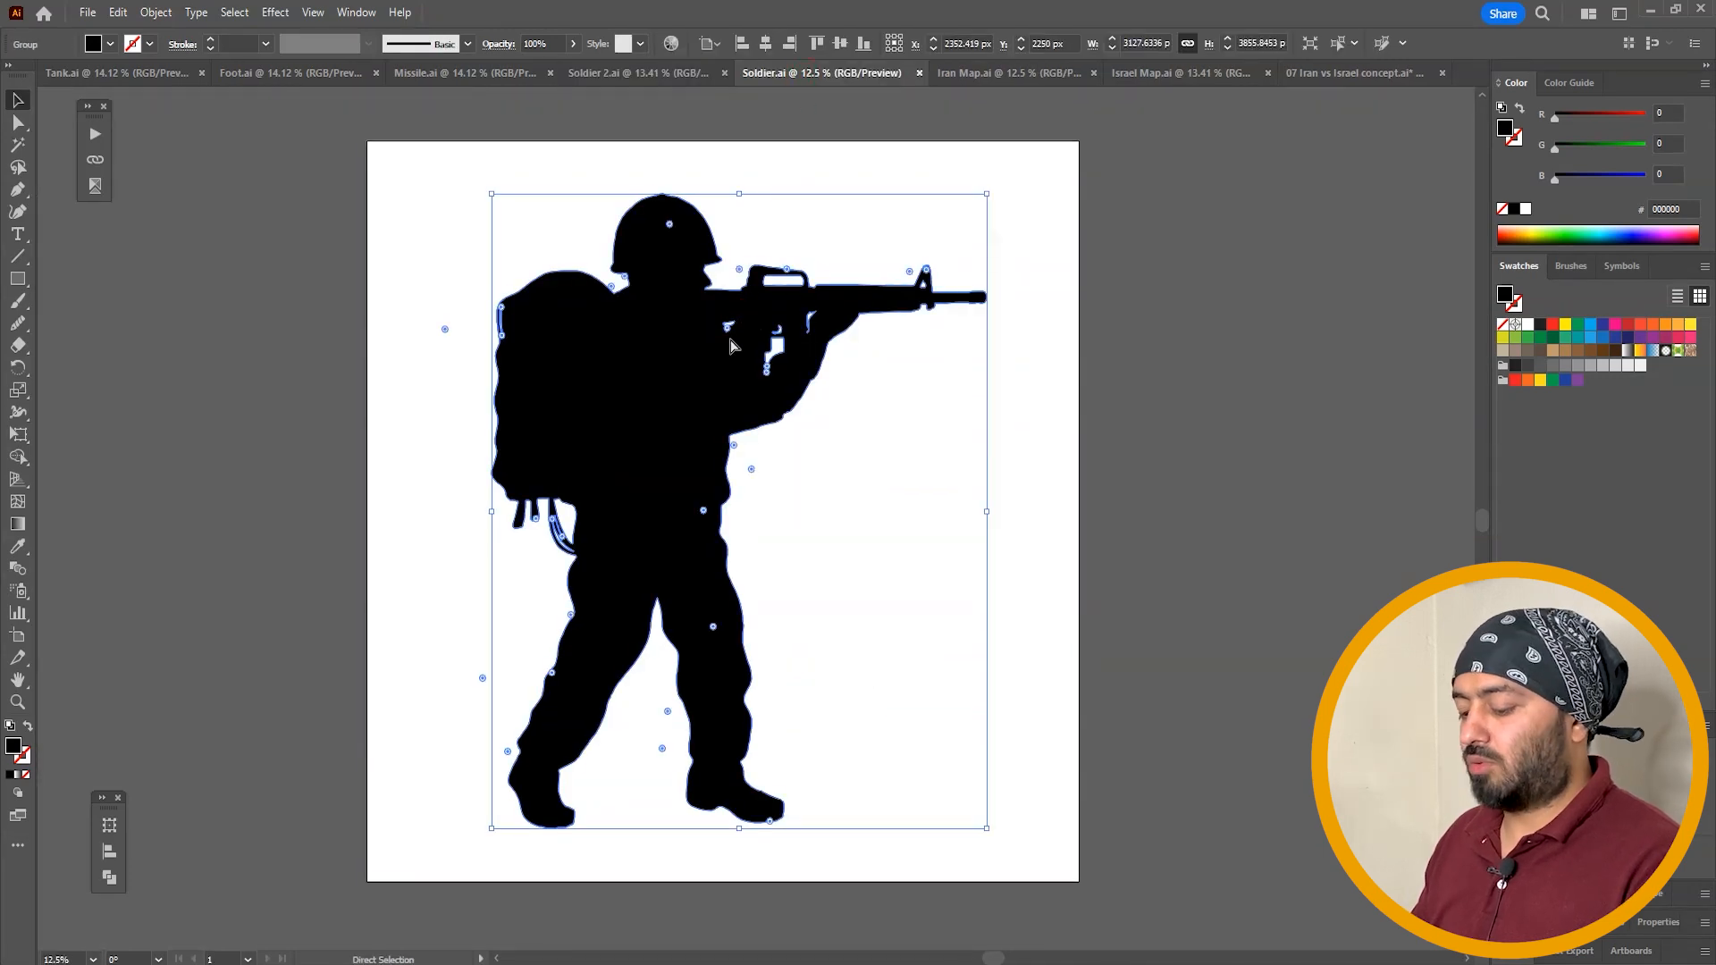
{"action": "key", "text": "ctrl+v"}
Set the Israel flag apart, enlarge the Iran flag to cover the soldier's full height and send it behind the silhouette
{"action": "left_click_drag", "start_coordinate": [692, 508], "coordinate": [1180, 458]}
{"action": "left_click_drag", "start_coordinate": [838, 577], "coordinate": [629, 227]}
{"action": "left_click_drag", "start_coordinate": [649, 309], "coordinate": [1309, 829]}
{"action": "key", "text": "ctrl+bracketleft"}
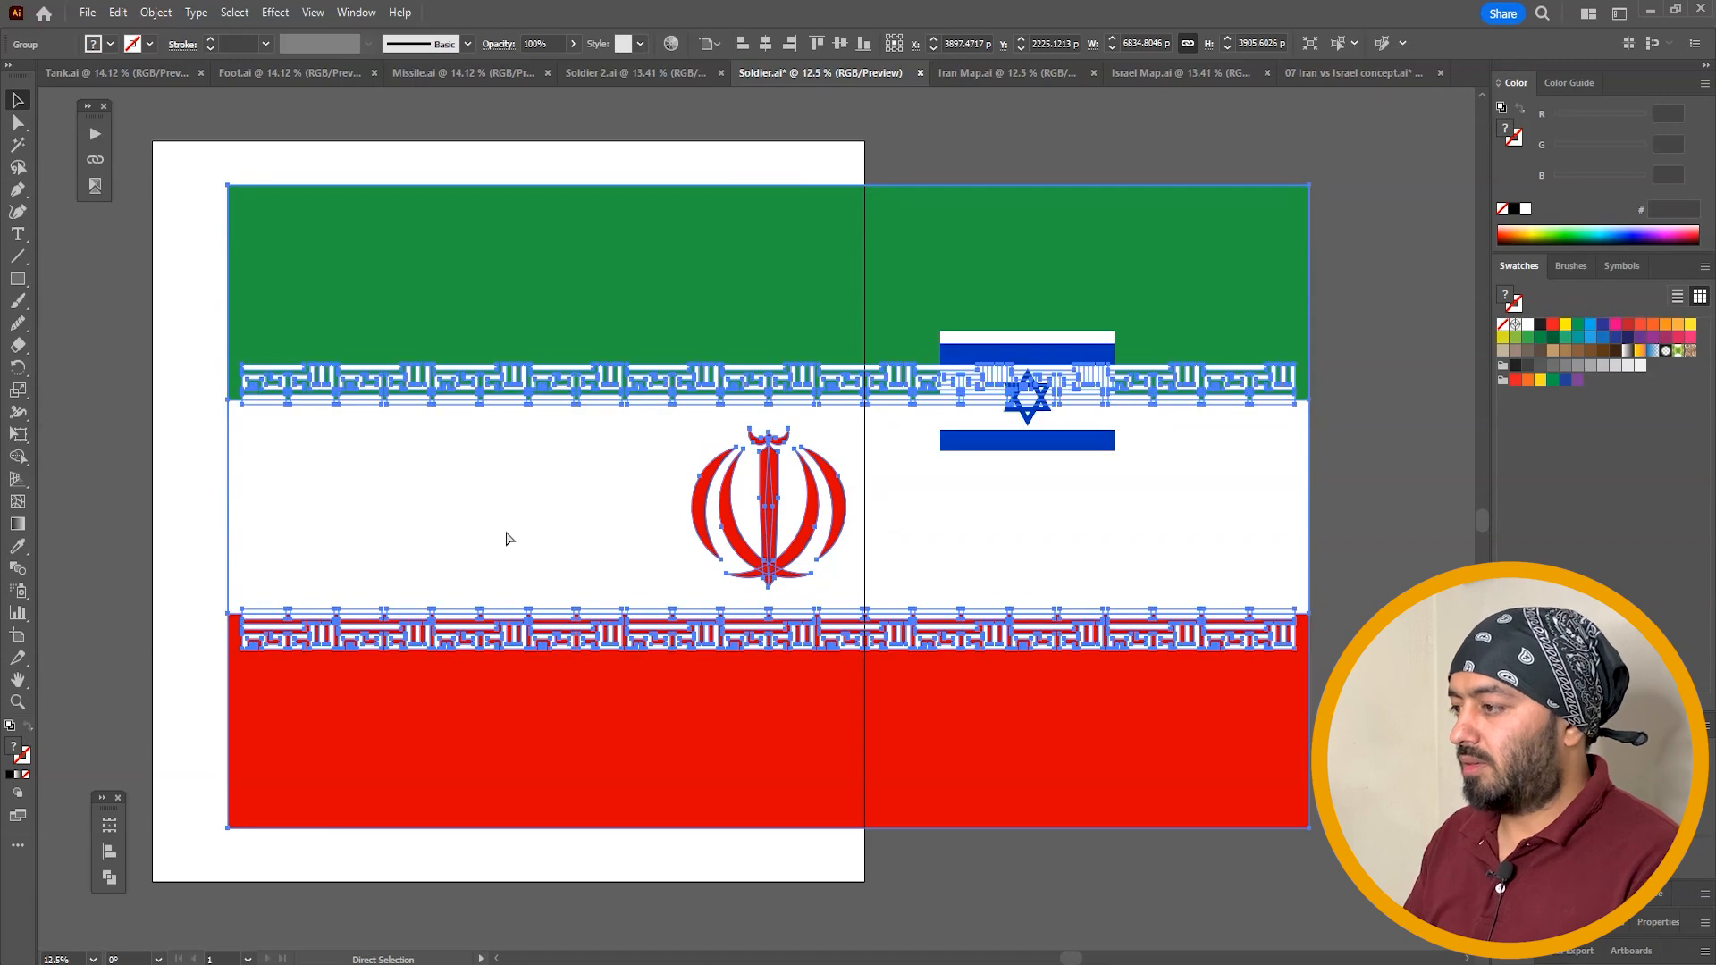
{"action": "key", "text": "ctrl+bracketleft"}
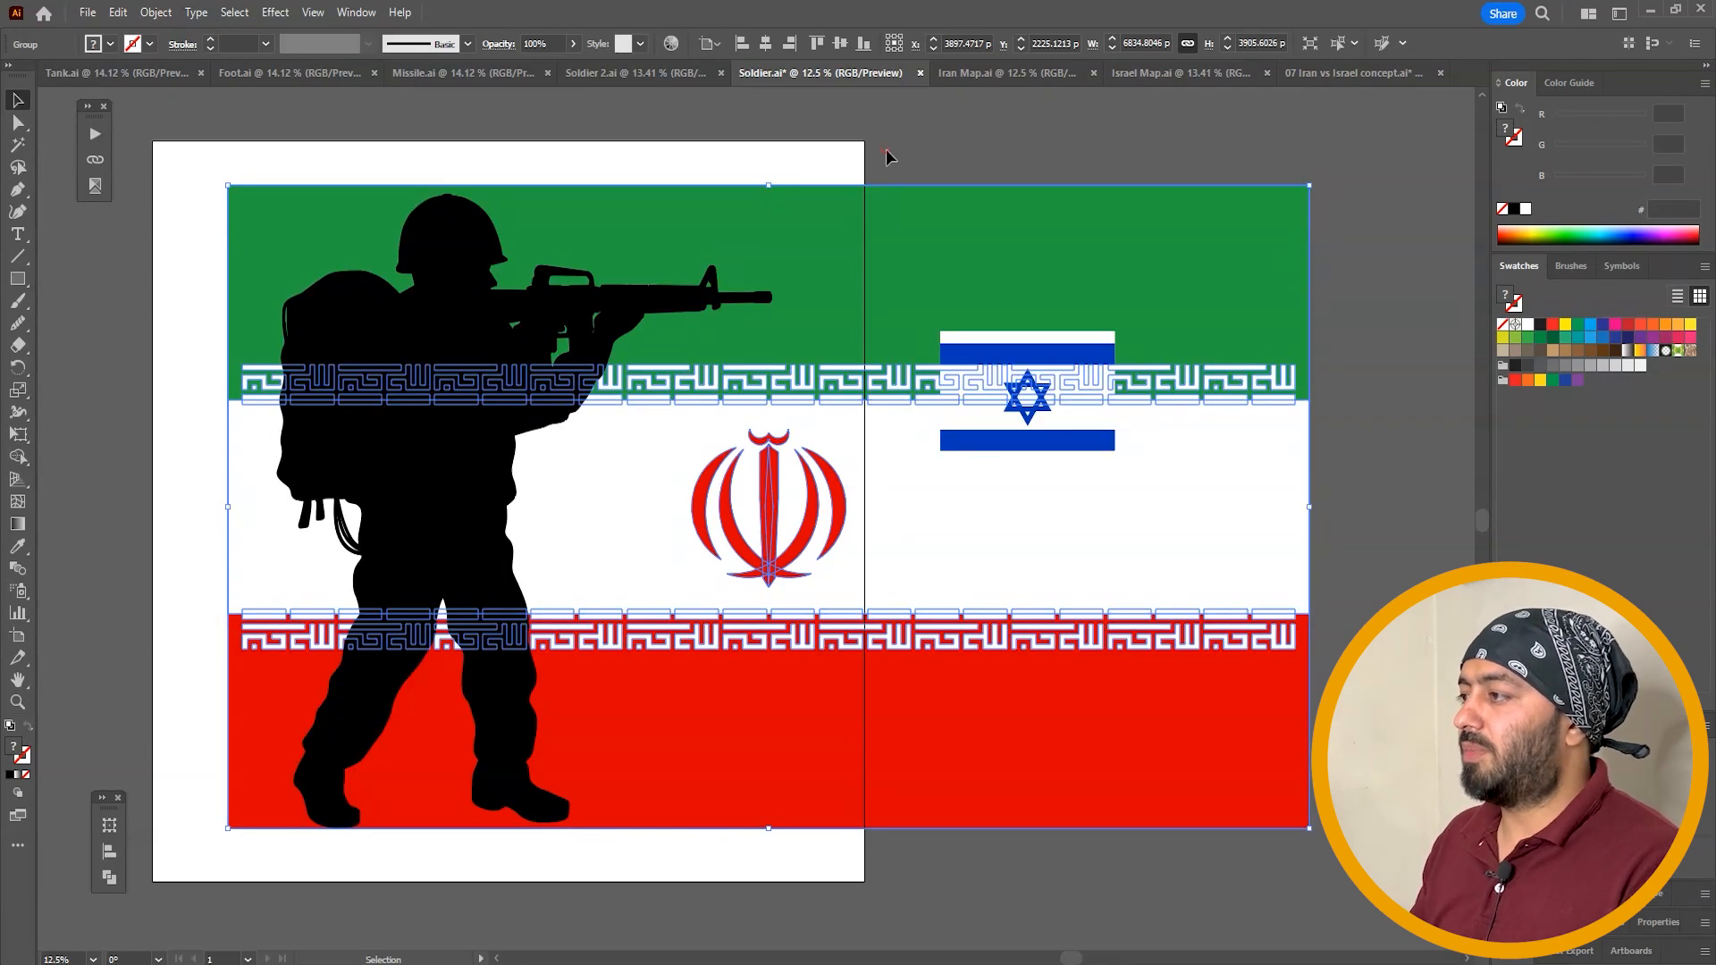
Centre the Iran flag behind the soldier and clip it to the soldier's silhouette with a clipping mask
{"action": "left_click", "coordinate": [950, 151]}
{"action": "left_click_drag", "start_coordinate": [950, 153], "coordinate": [1172, 167]}
{"action": "left_click_drag", "start_coordinate": [1226, 230], "coordinate": [899, 221]}
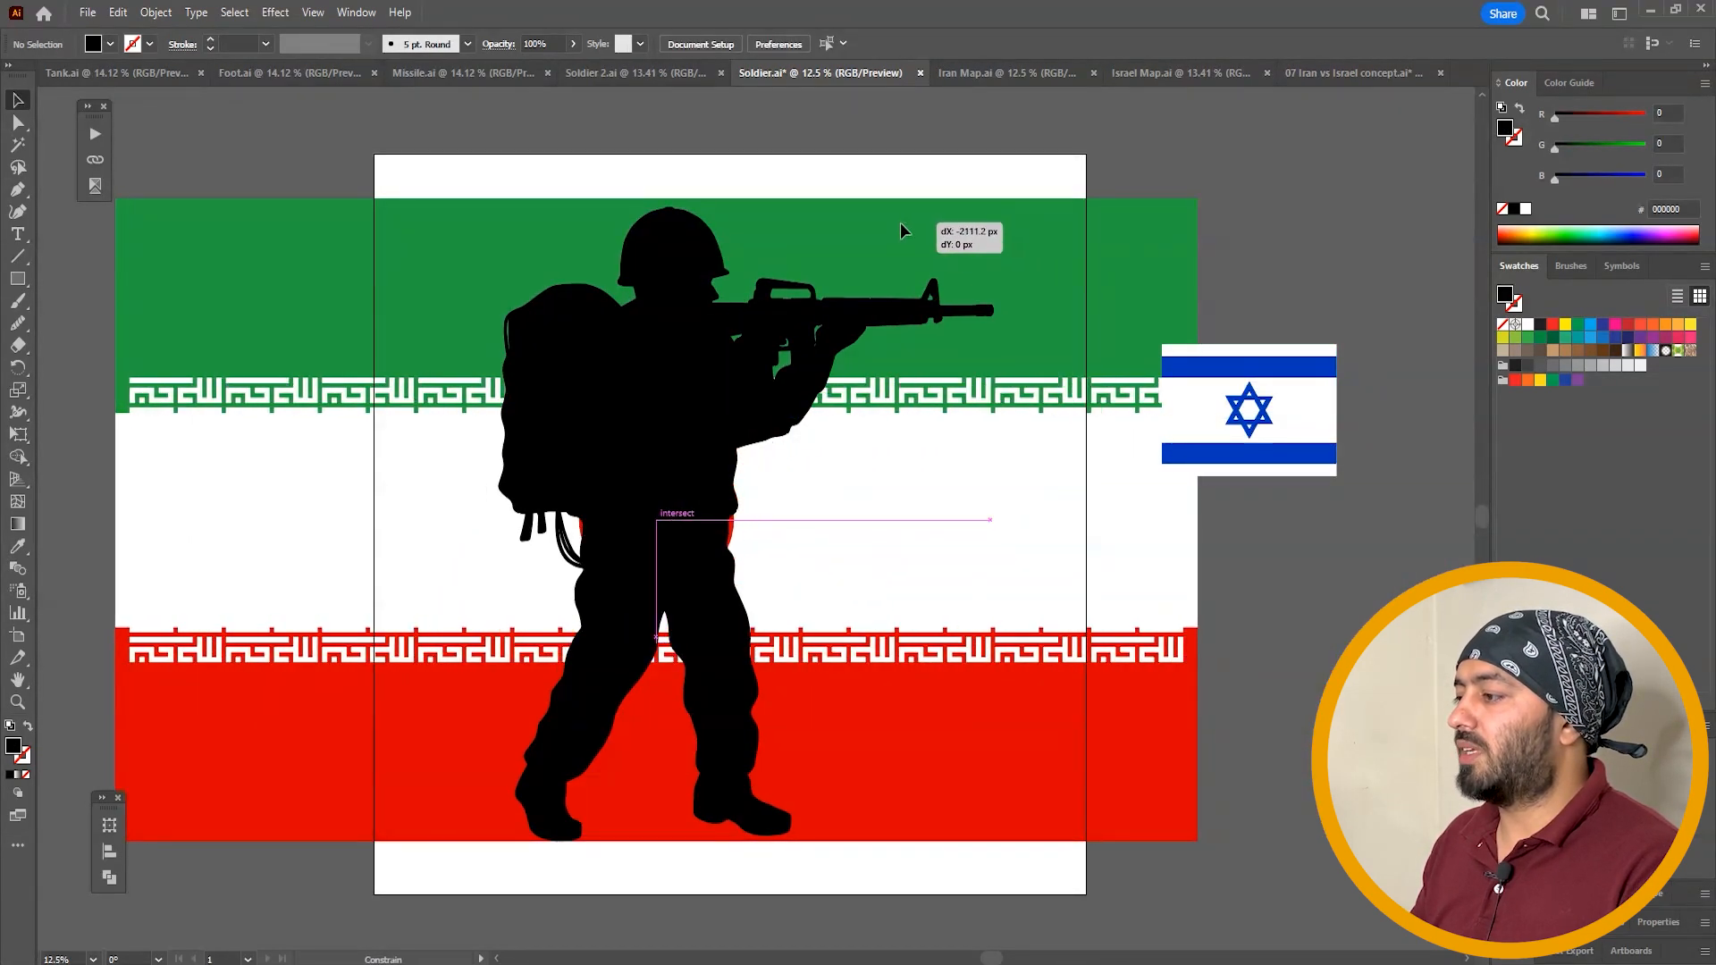
{"action": "key", "text": "ctrl+a"}
{"action": "key", "text": "ctrl+7"}
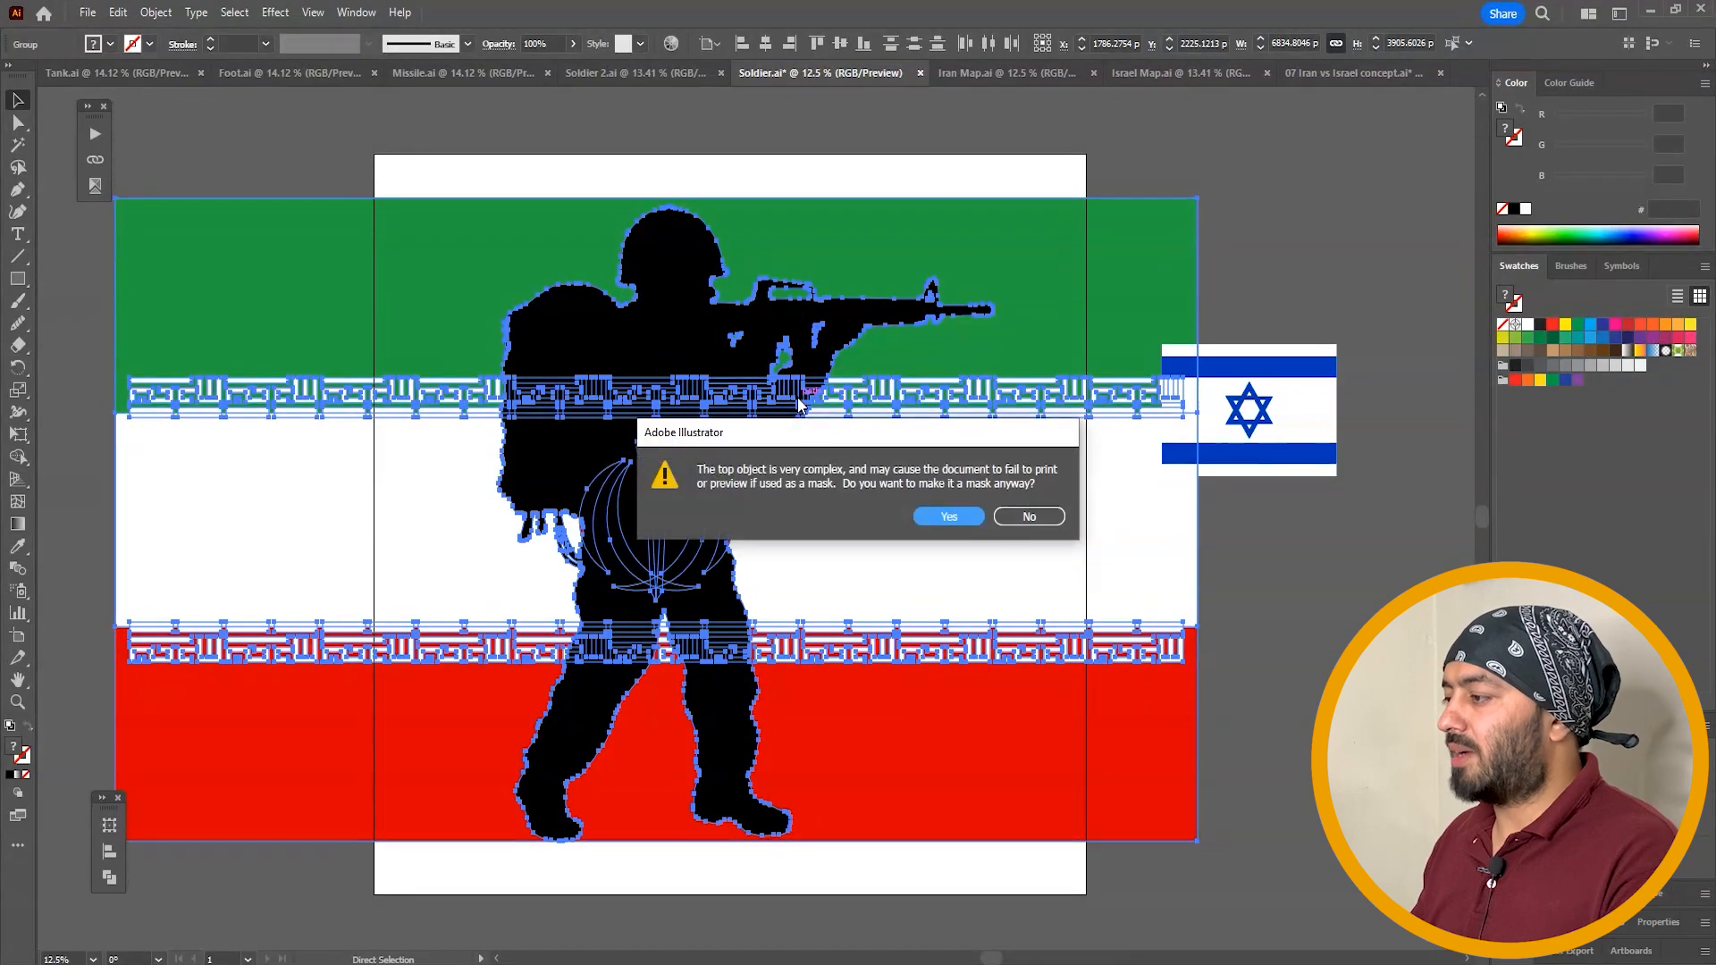
{"action": "left_click", "coordinate": [946, 516]}
{"action": "left_click", "coordinate": [1187, 531]}
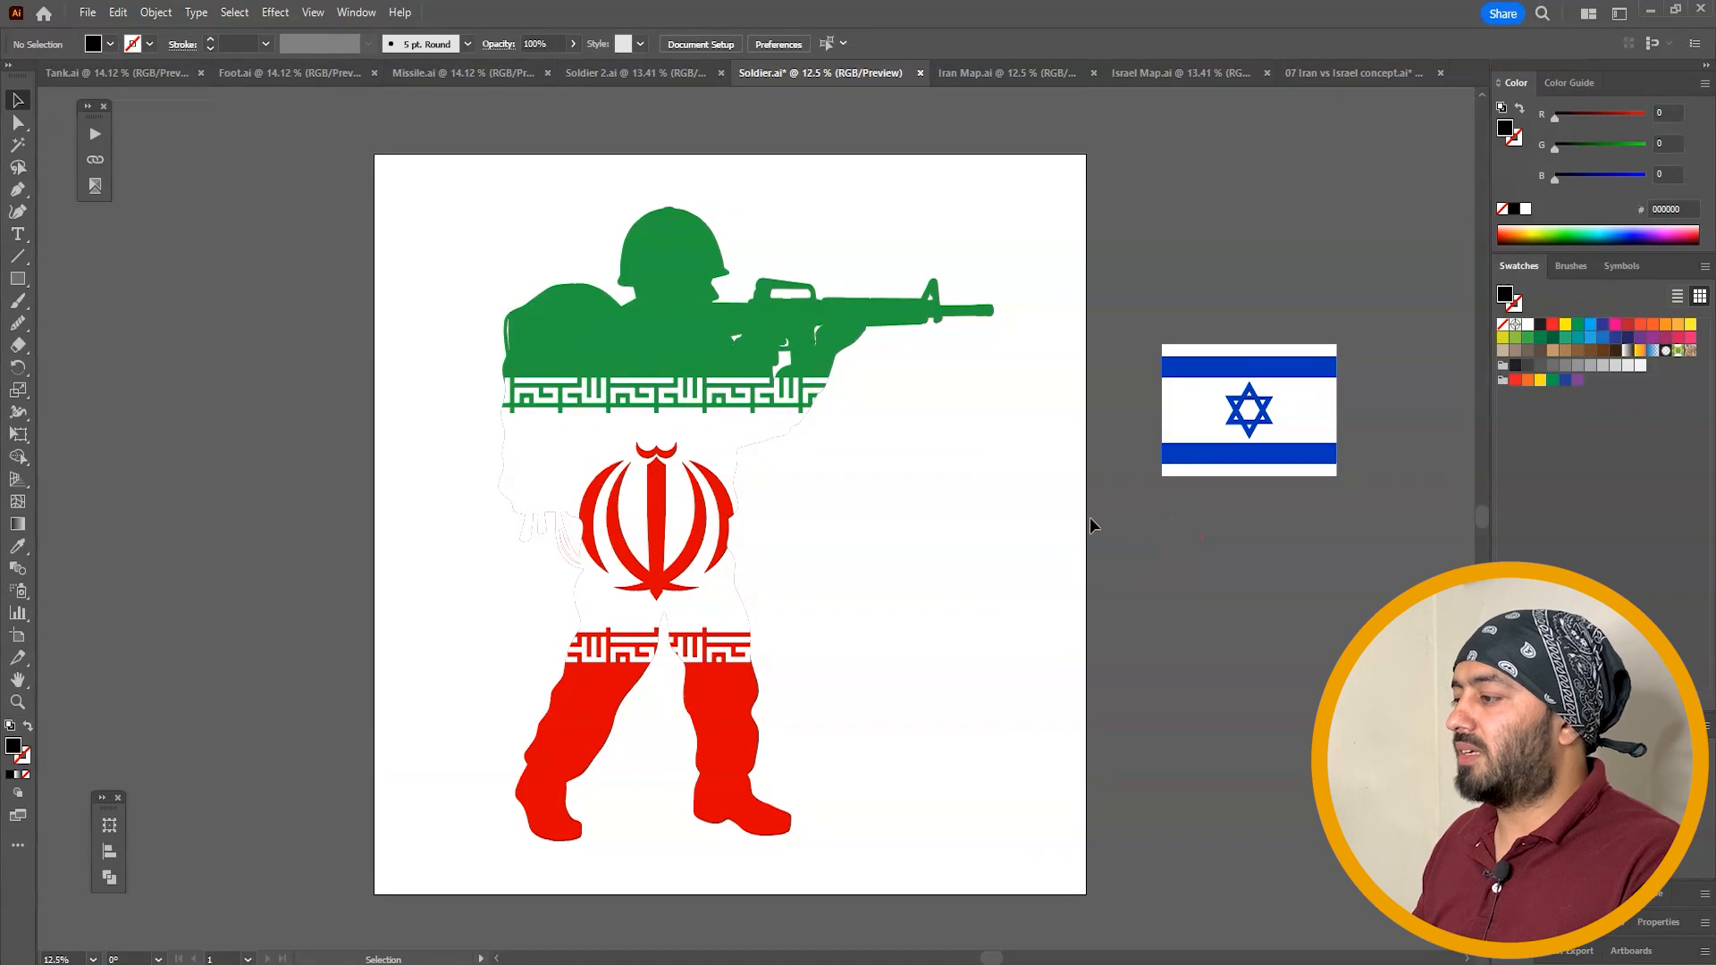
Fill the white background rectangle behind the flag-patterned soldier with black
{"action": "left_click", "coordinate": [966, 347]}
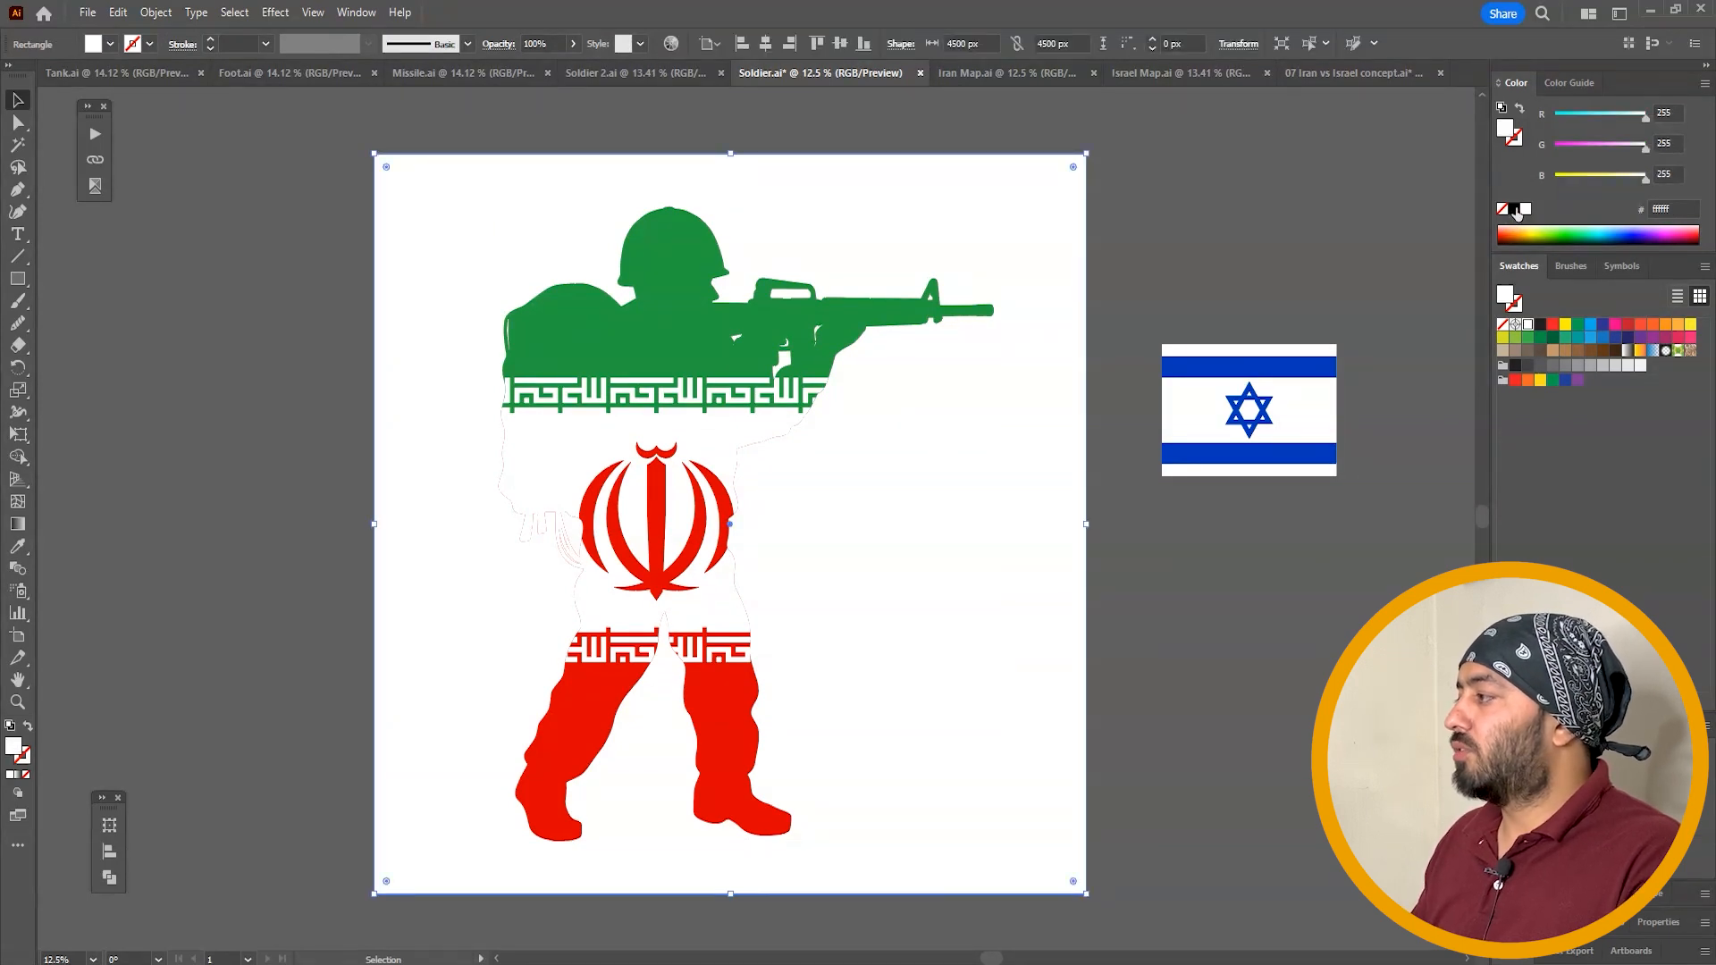
{"action": "left_click", "coordinate": [1540, 325]}
{"action": "left_click", "coordinate": [1251, 214]}
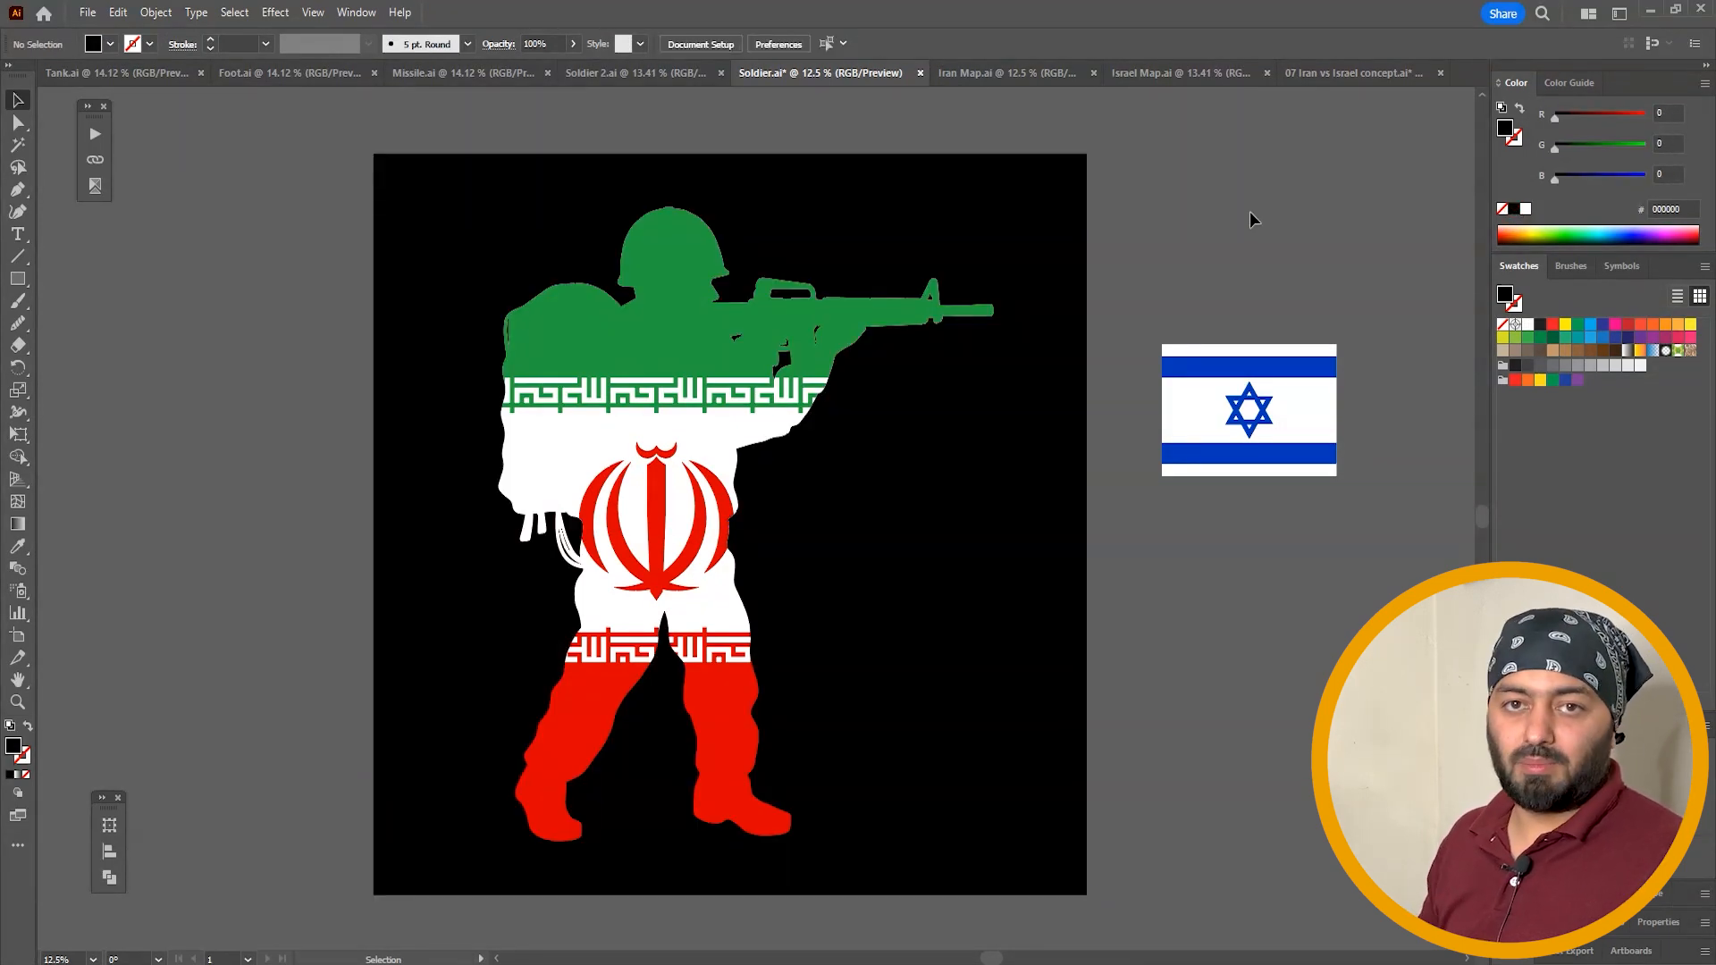
{"action": "left_click_drag", "start_coordinate": [1198, 199], "coordinate": [867, 322]}
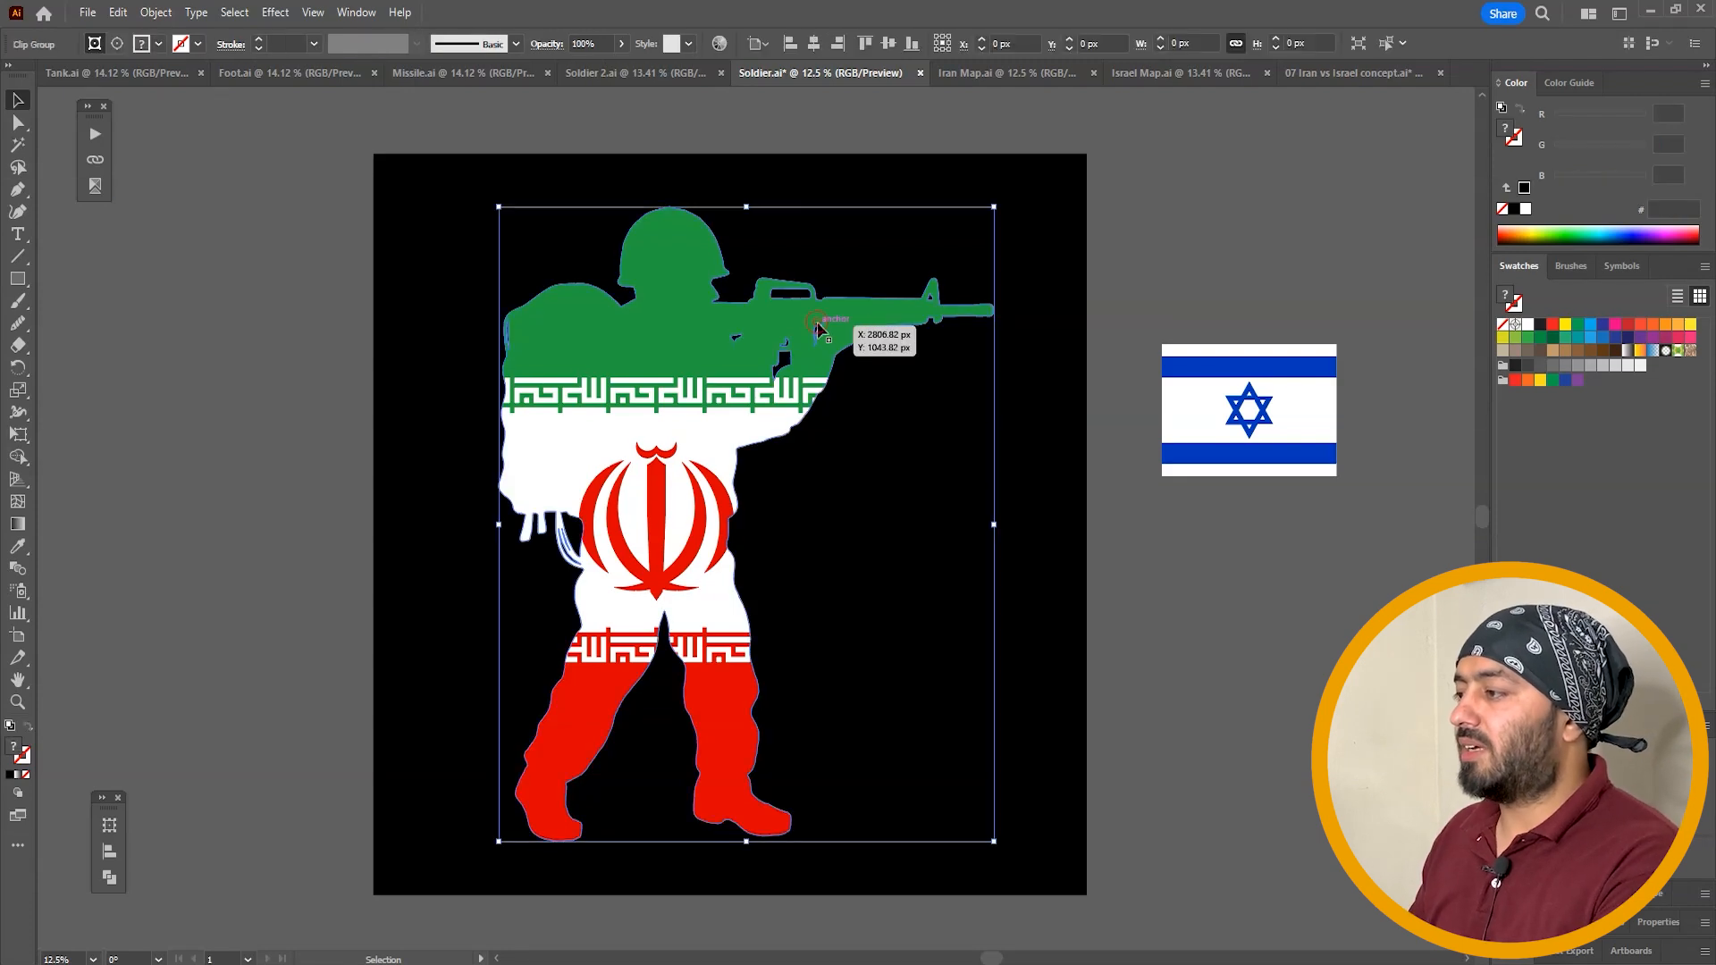
{"action": "left_click", "coordinate": [1171, 373]}
Return to the 07 Iran vs Israel concept document and delete the two waving flags beside the artboard
{"action": "left_click", "coordinate": [1316, 72]}
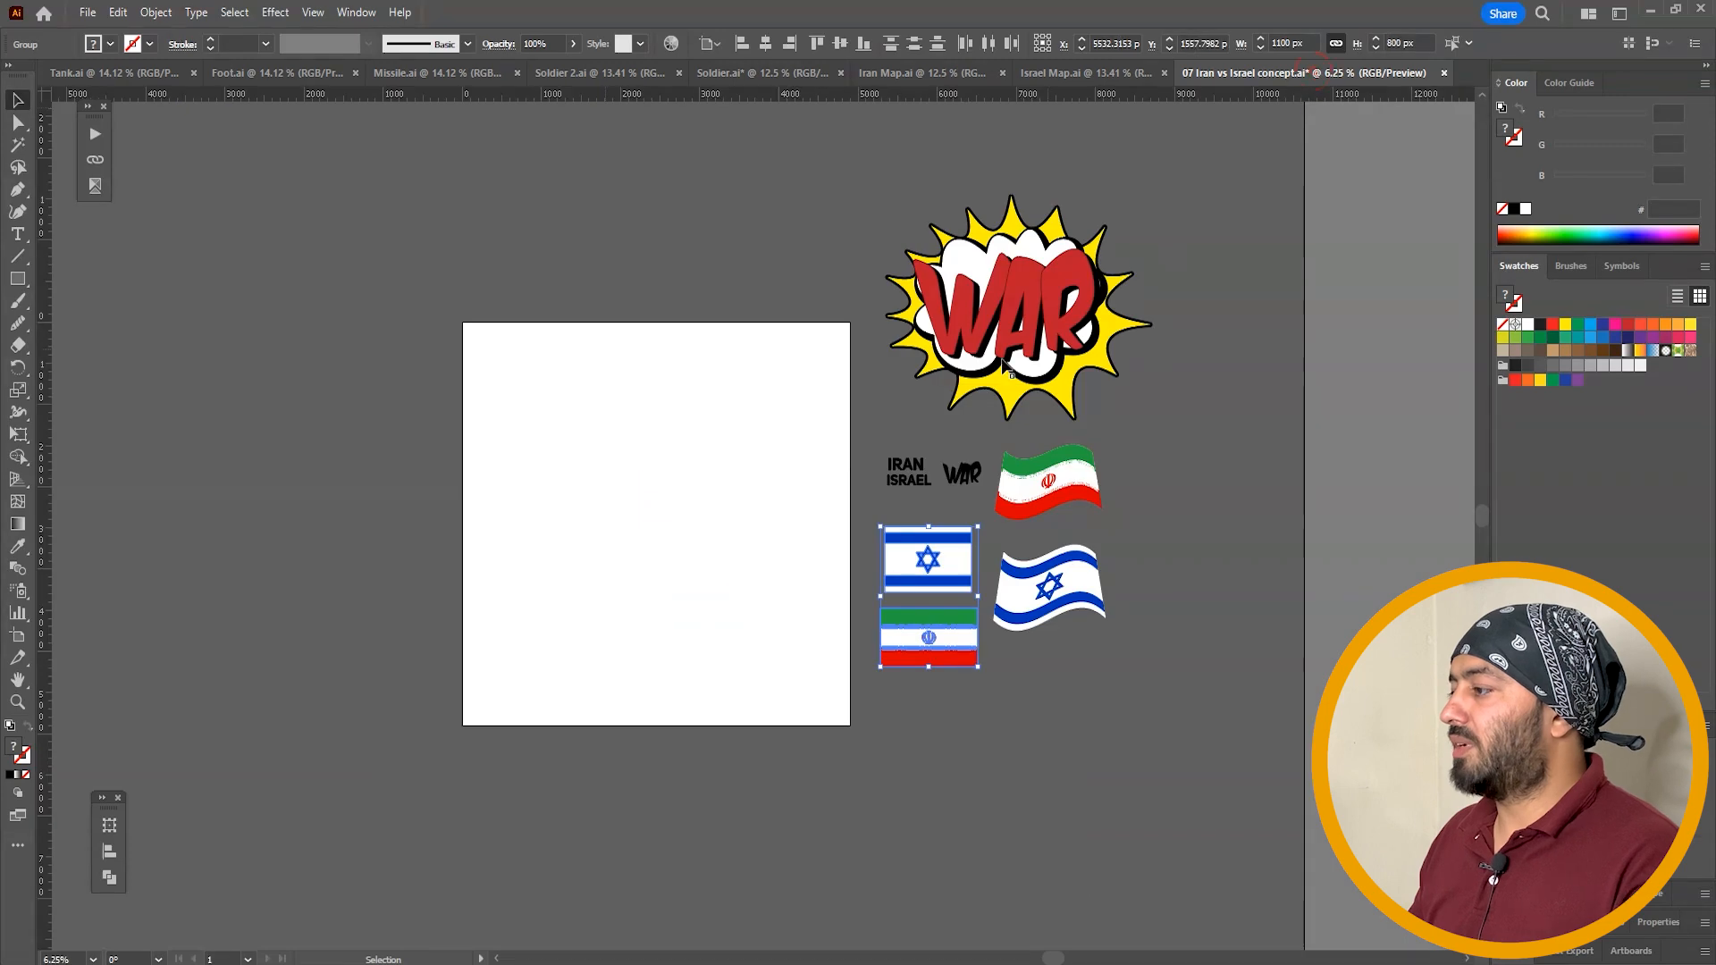
{"action": "left_click", "coordinate": [755, 284]}
{"action": "key", "text": "z"}
{"action": "left_click_drag", "start_coordinate": [1090, 401], "coordinate": [266, 770]}
{"action": "left_click_drag", "start_coordinate": [354, 682], "coordinate": [268, 677]}
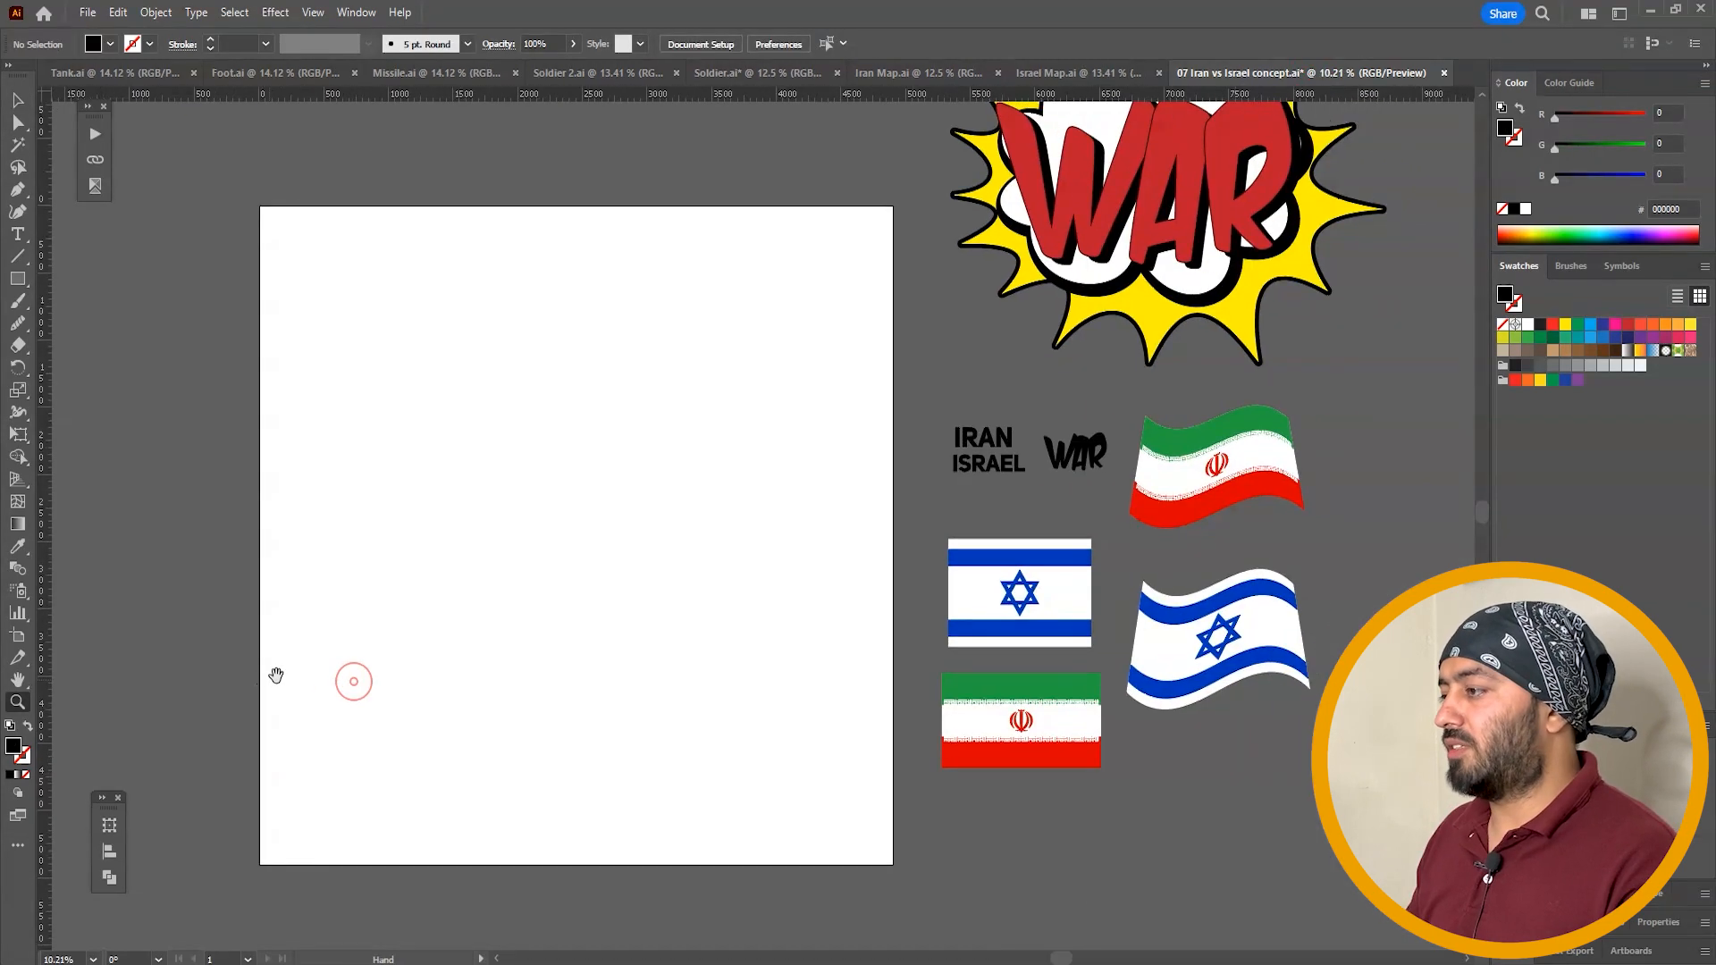
{"action": "left_click", "coordinate": [373, 567]}
{"action": "scroll", "coordinate": [367, 496], "scroll_direction": "right", "scroll_amount": 5}
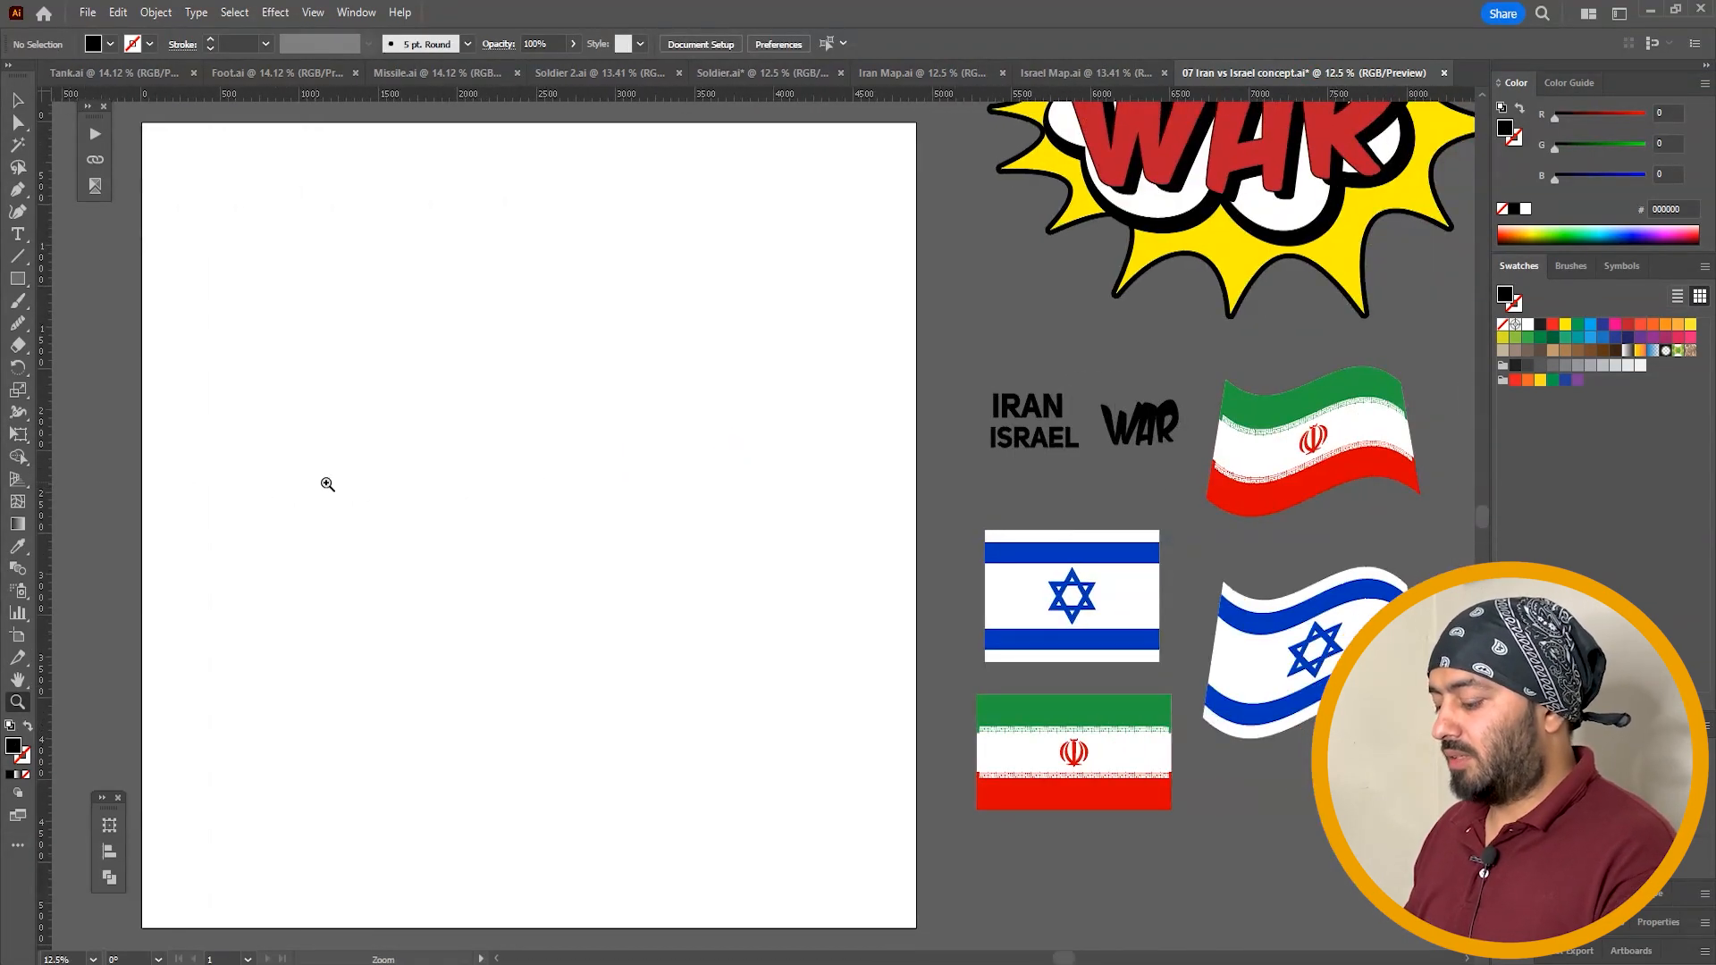
{"action": "key", "text": "ctrl+minus"}
{"action": "left_click_drag", "start_coordinate": [697, 506], "coordinate": [687, 513]}
{"action": "key", "text": "v"}
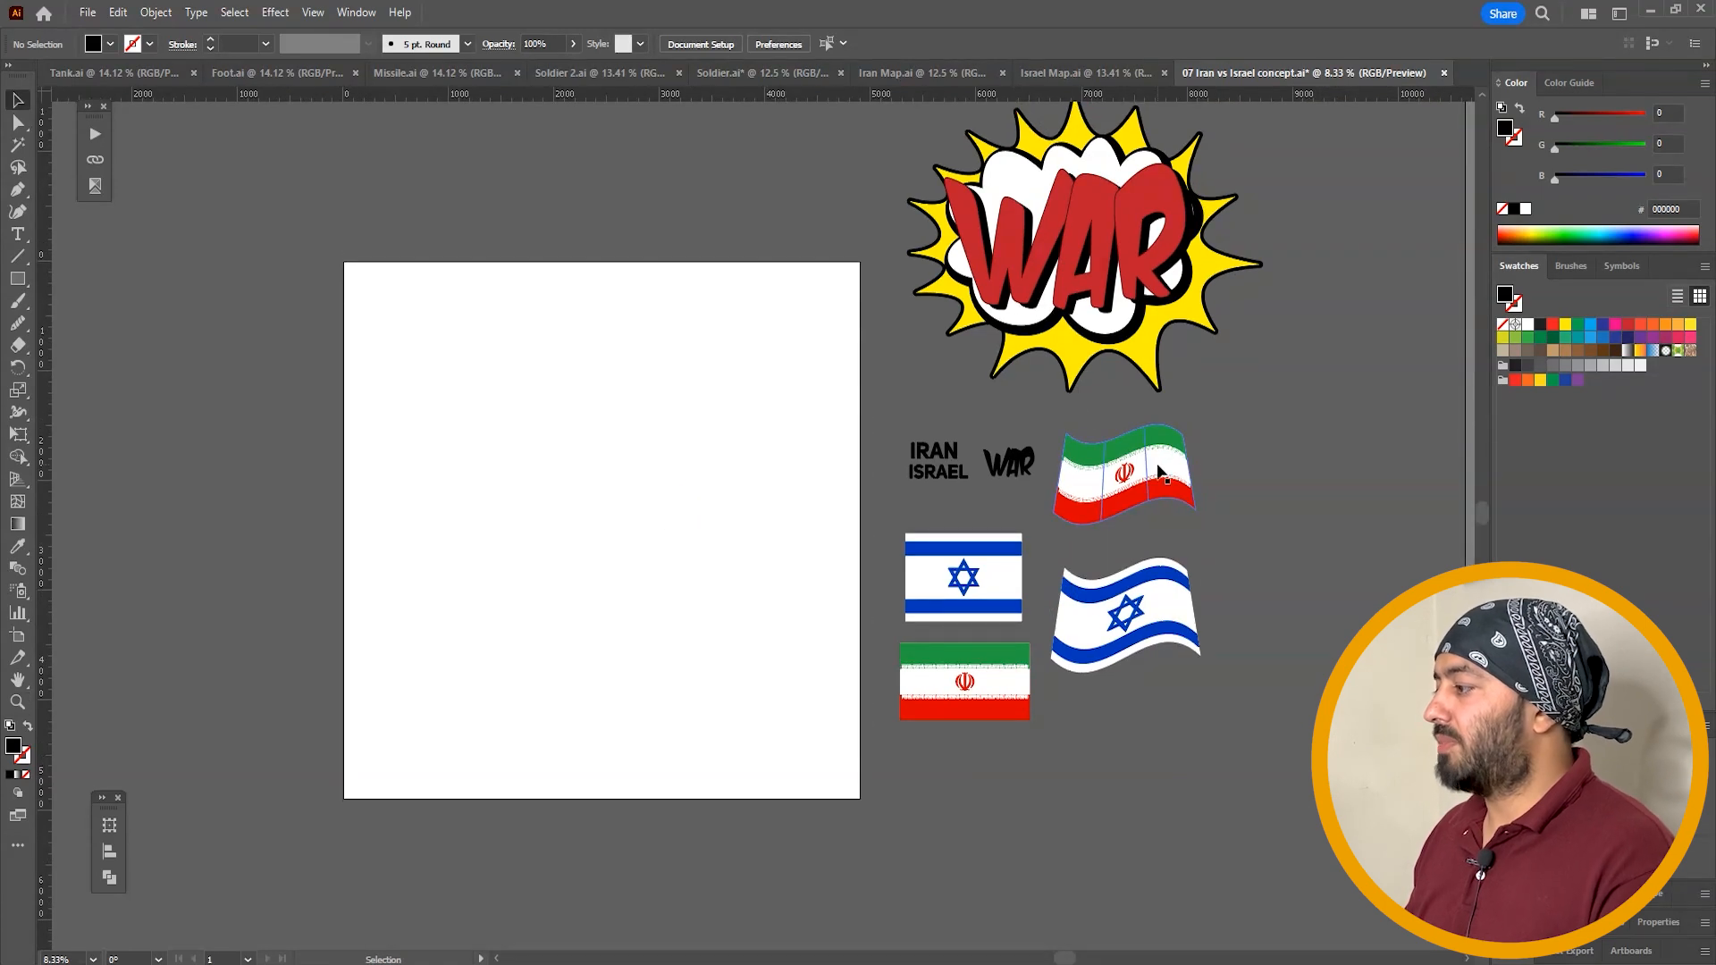
{"action": "left_click_drag", "start_coordinate": [1226, 465], "coordinate": [1145, 683]}
{"action": "key", "text": "Delete"}
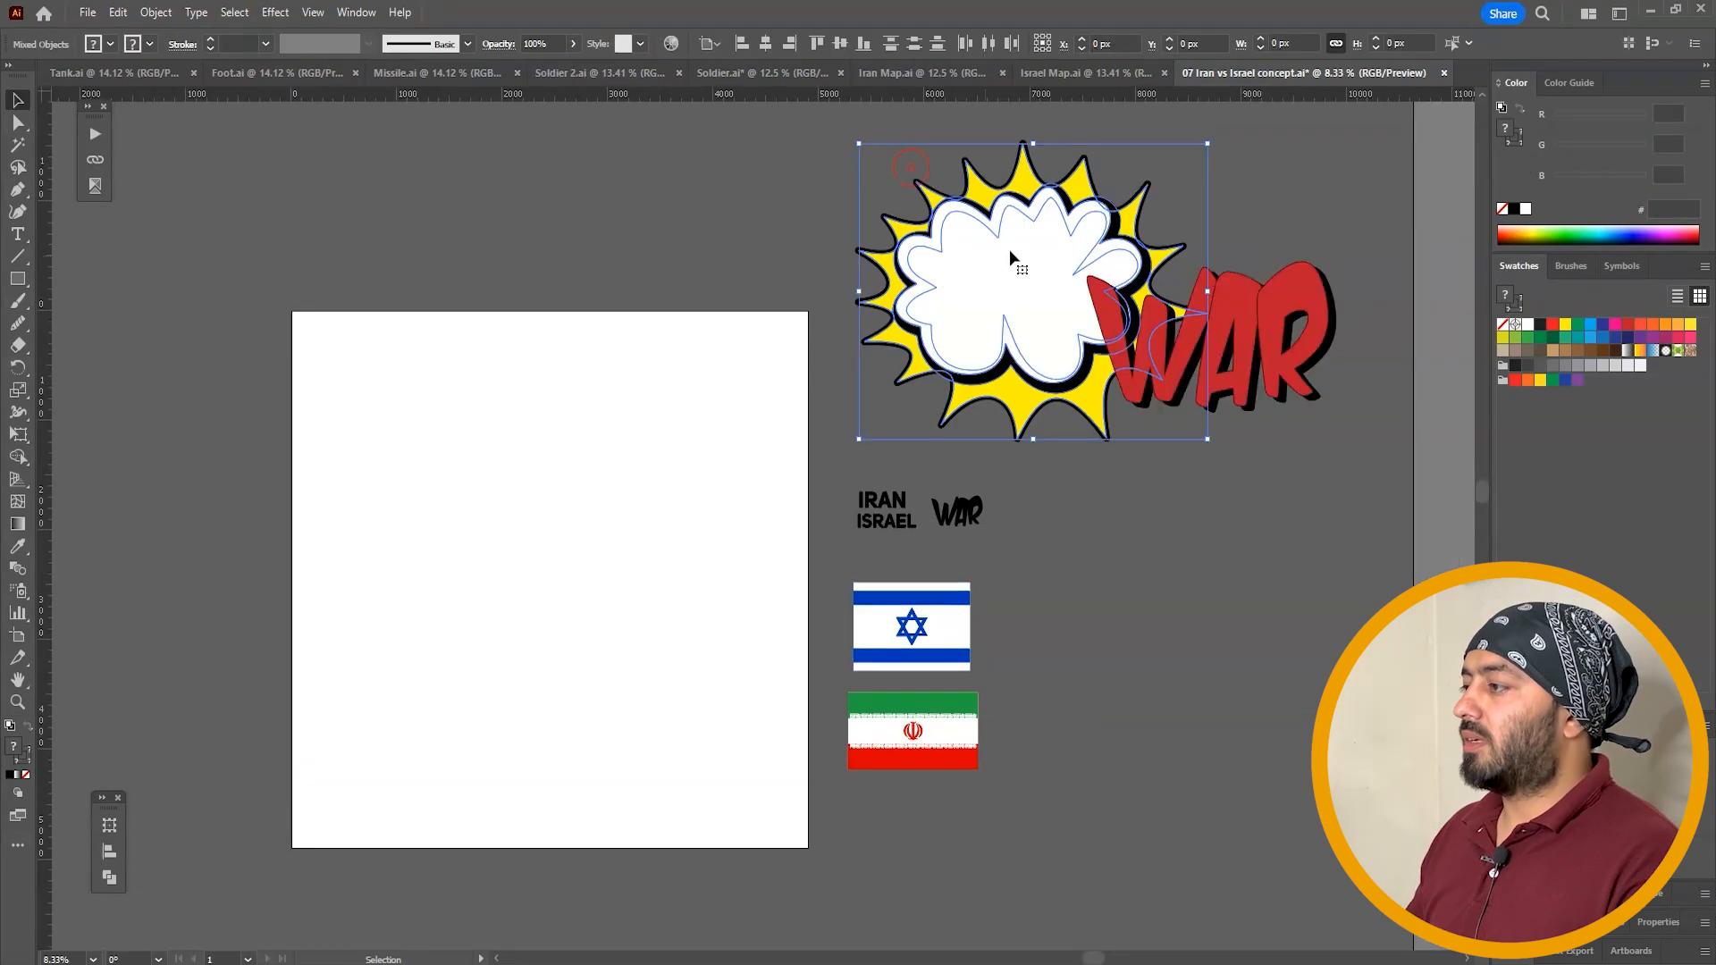
Place the yellow comic burst balloon on the artboard and scale it down to about 2759 × 2243 px
{"action": "left_click_drag", "start_coordinate": [1010, 249], "coordinate": [549, 510]}
{"action": "key", "text": "z"}
{"action": "left_click_drag", "start_coordinate": [818, 379], "coordinate": [274, 700]}
{"action": "left_click_drag", "start_coordinate": [364, 601], "coordinate": [373, 563]}
{"action": "key", "text": "v"}
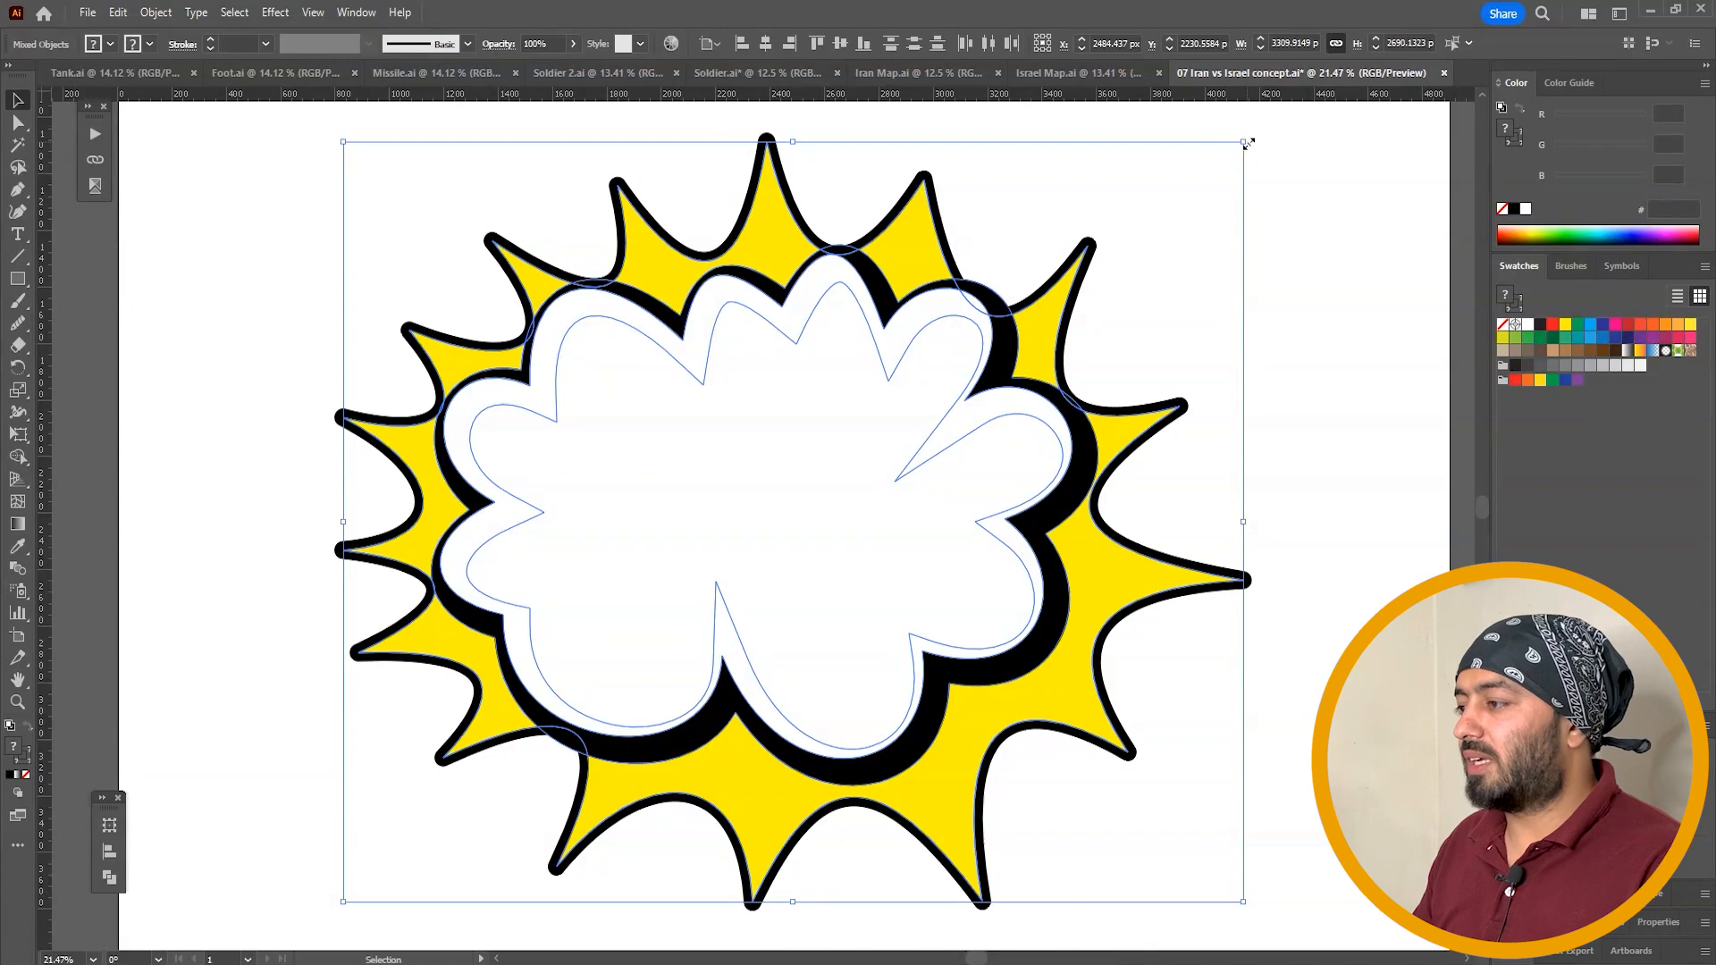
{"action": "left_click_drag", "start_coordinate": [1247, 144], "coordinate": [1175, 211]}
{"action": "key", "text": "ctrl+minus"}
{"action": "key", "text": "ctrl+minus"}
{"action": "key", "text": "ctrl+minus"}
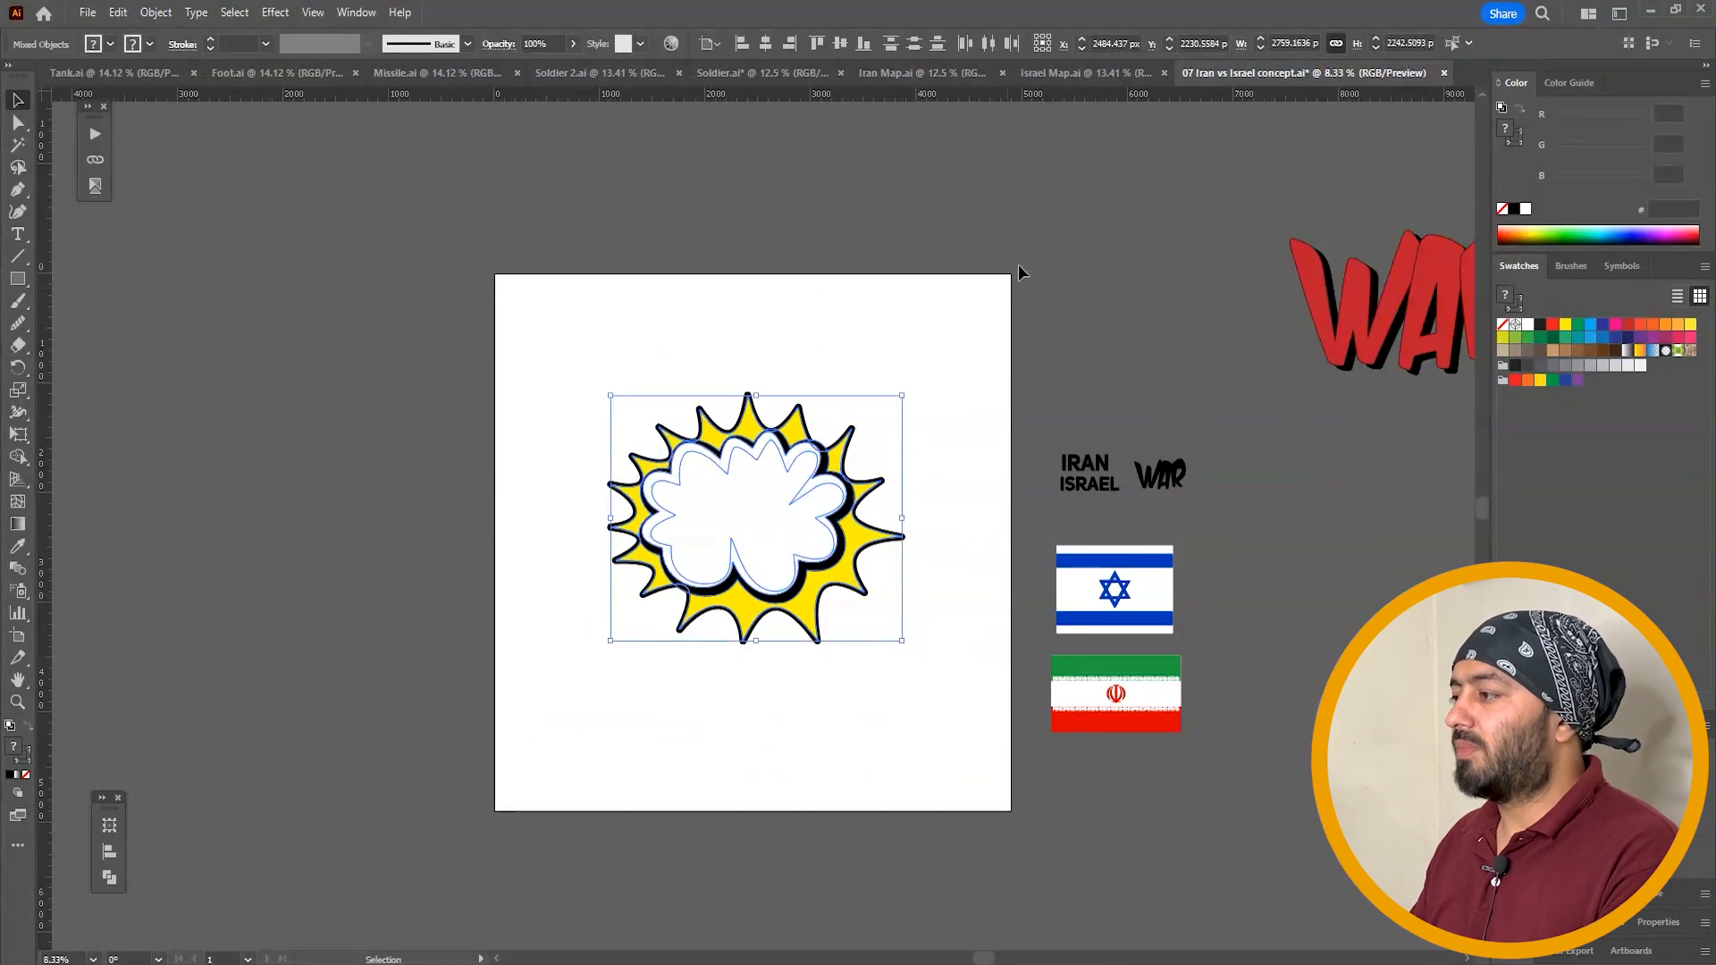
{"action": "left_click", "coordinate": [1033, 241]}
{"action": "left_click_drag", "start_coordinate": [1058, 241], "coordinate": [864, 235]}
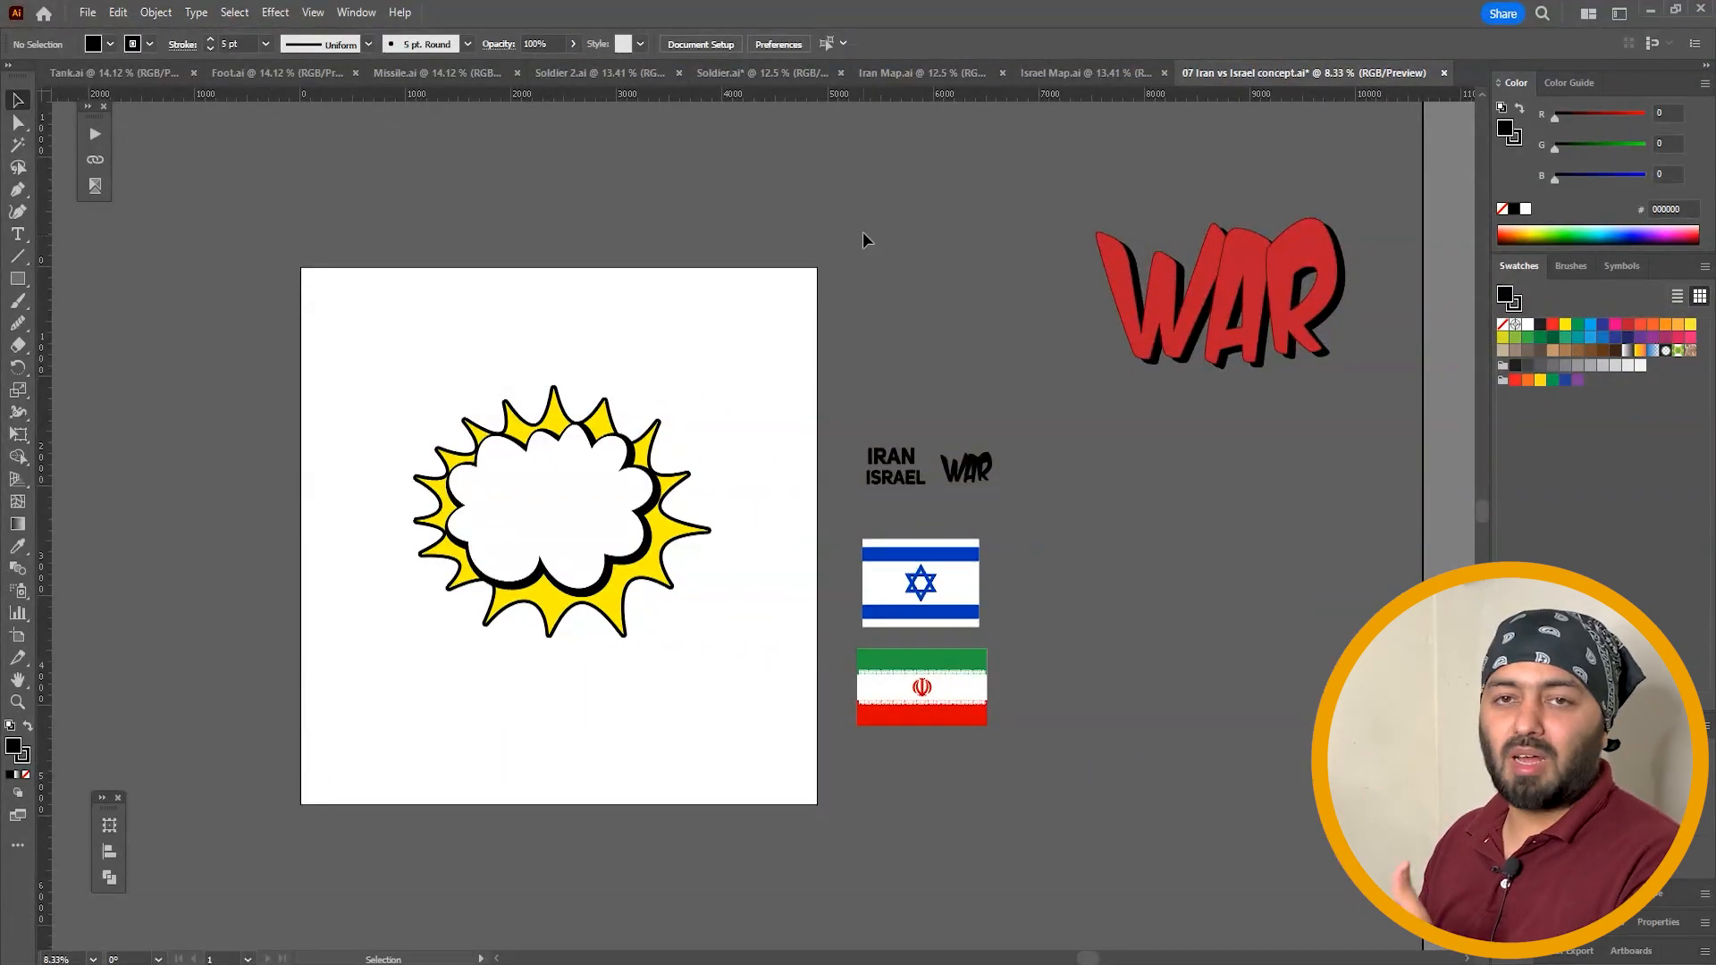
Move the red WAR lettering closer to the artboard and check the font of the small black WAR text
{"action": "left_click", "coordinate": [1234, 322]}
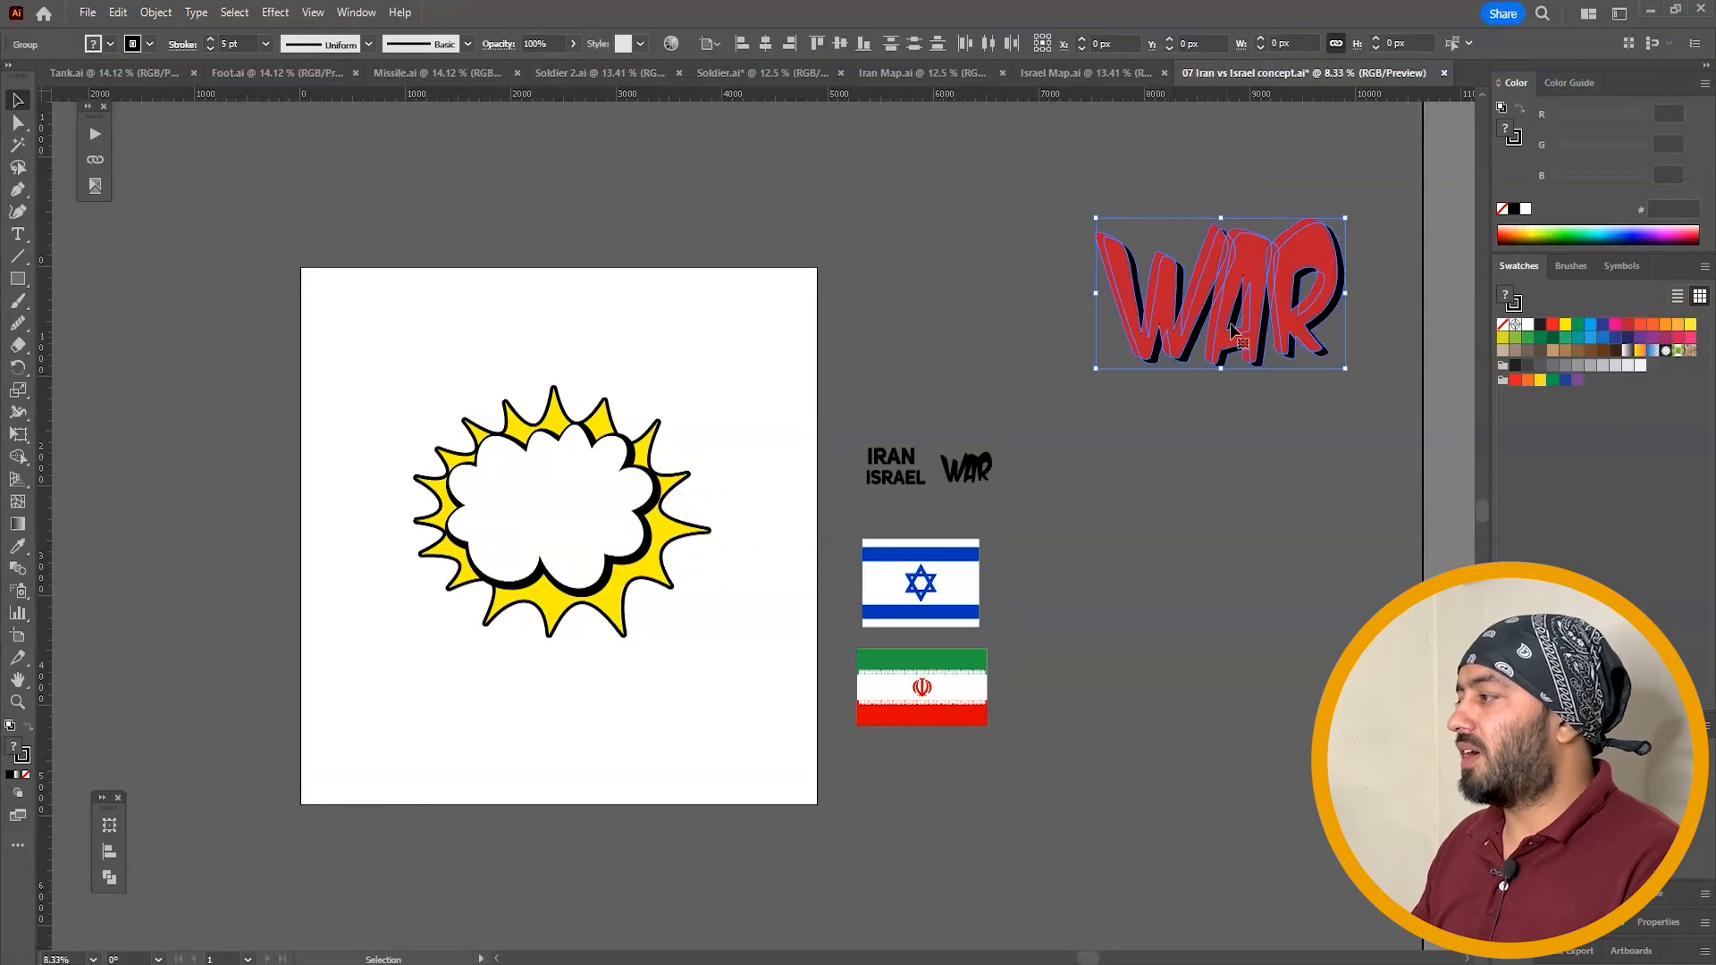
{"action": "left_click_drag", "start_coordinate": [1240, 281], "coordinate": [1024, 297]}
{"action": "left_click", "coordinate": [937, 211]}
{"action": "left_click", "coordinate": [984, 463]}
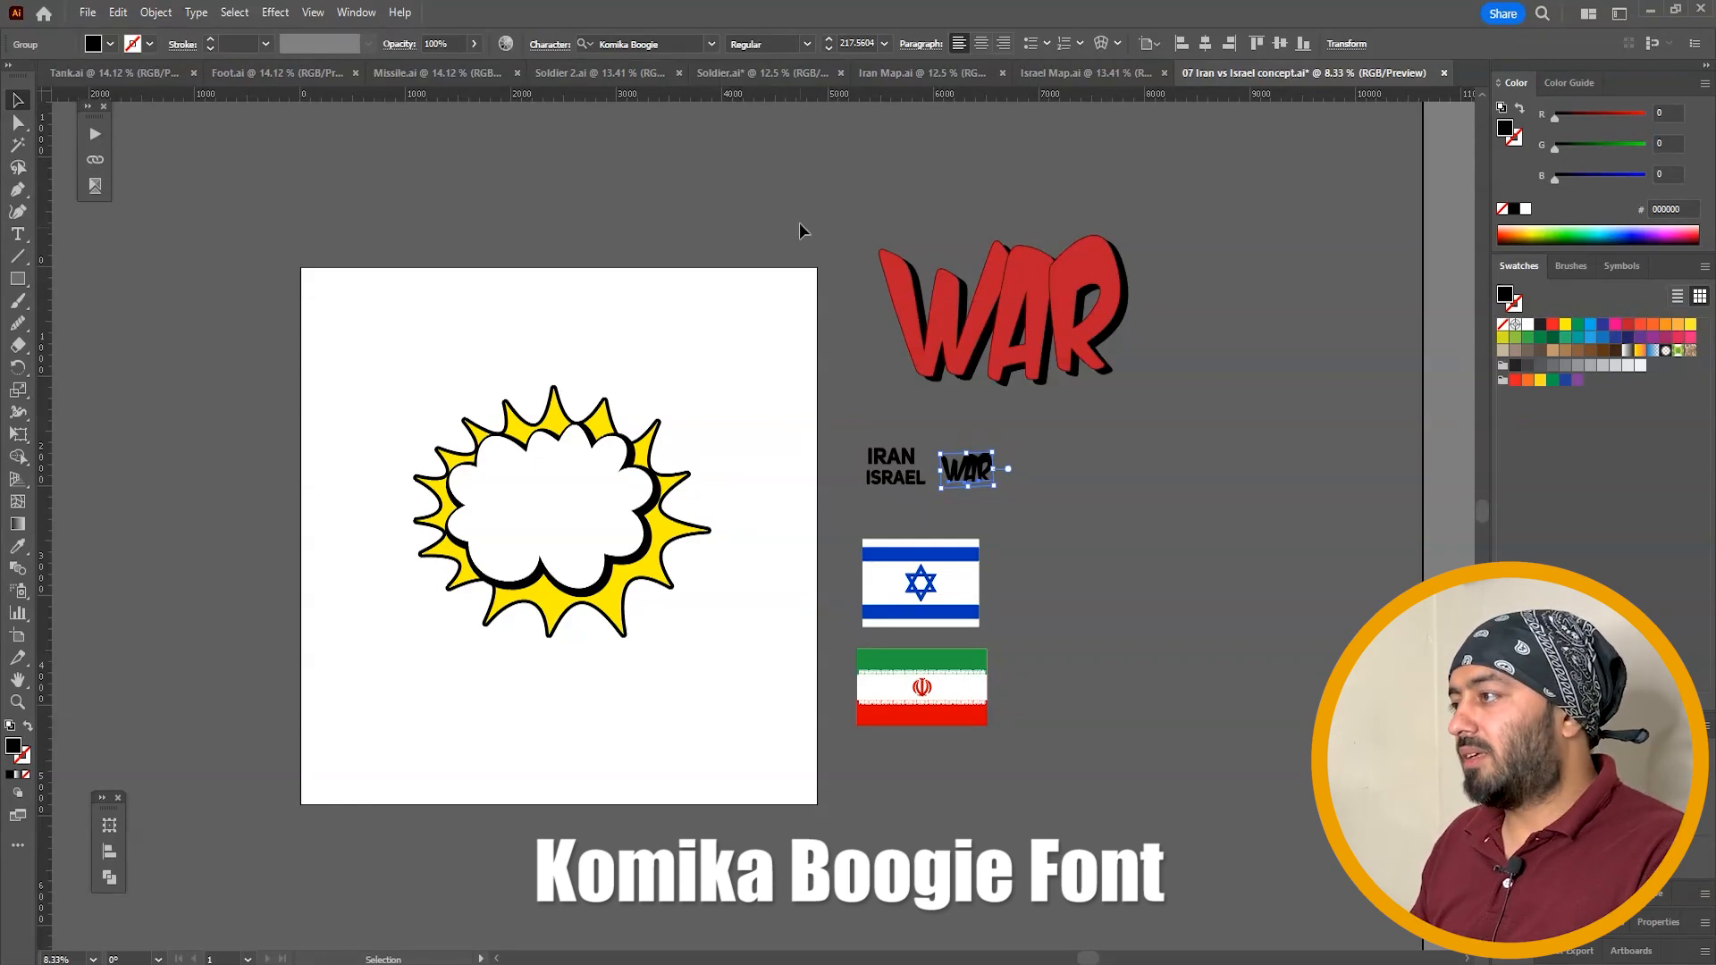
{"action": "left_click", "coordinate": [1097, 428]}
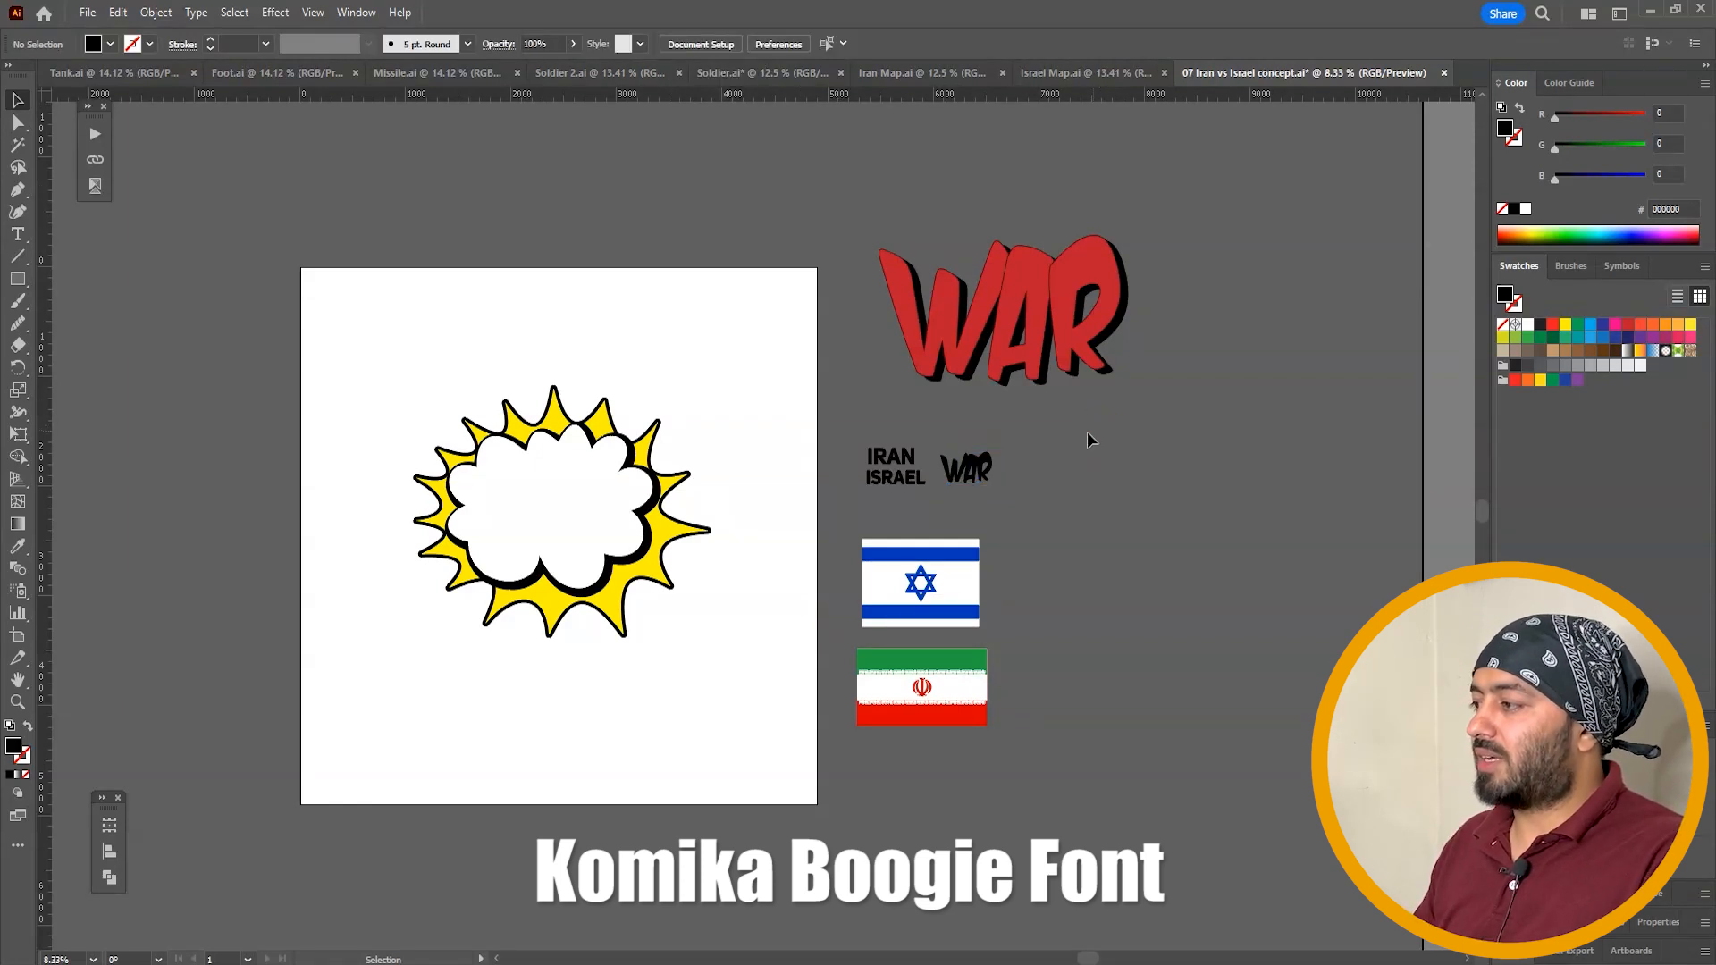
Place the red WAR lettering over the comic burst balloon on the artboard
{"action": "left_click_drag", "start_coordinate": [1086, 322], "coordinate": [620, 522]}
{"action": "left_click", "coordinate": [901, 363]}
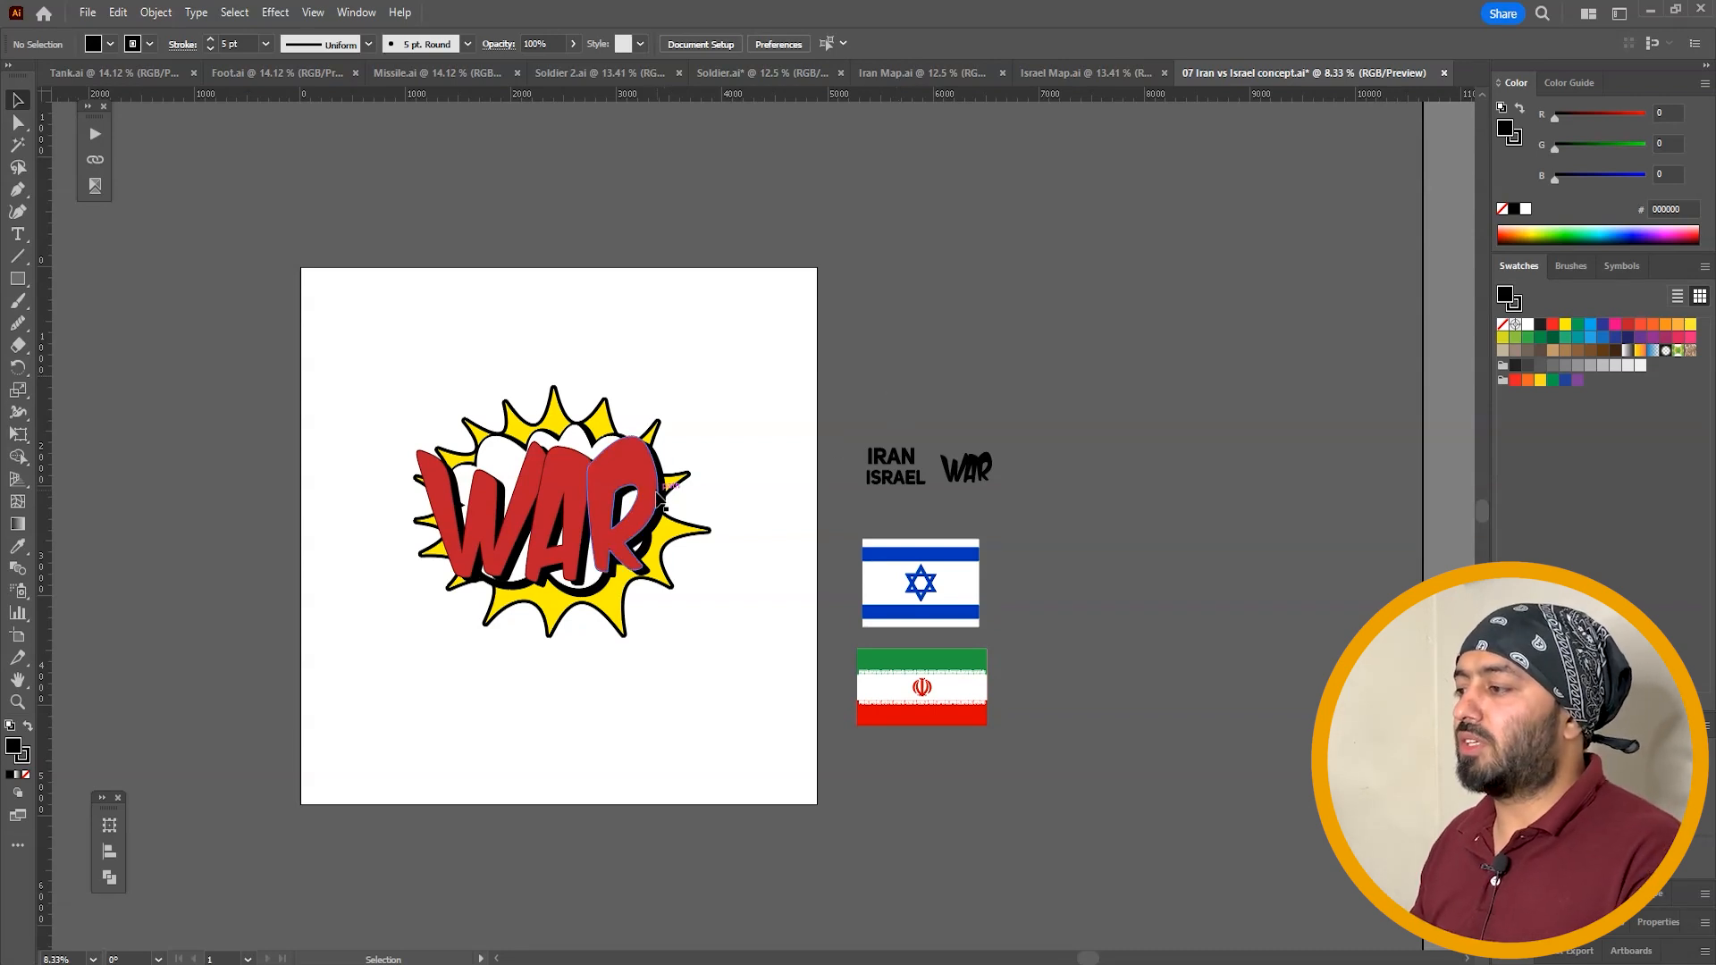
{"action": "left_click_drag", "start_coordinate": [659, 499], "coordinate": [657, 413]}
{"action": "key", "text": "ctrl+z"}
{"action": "left_click", "coordinate": [1019, 376]}
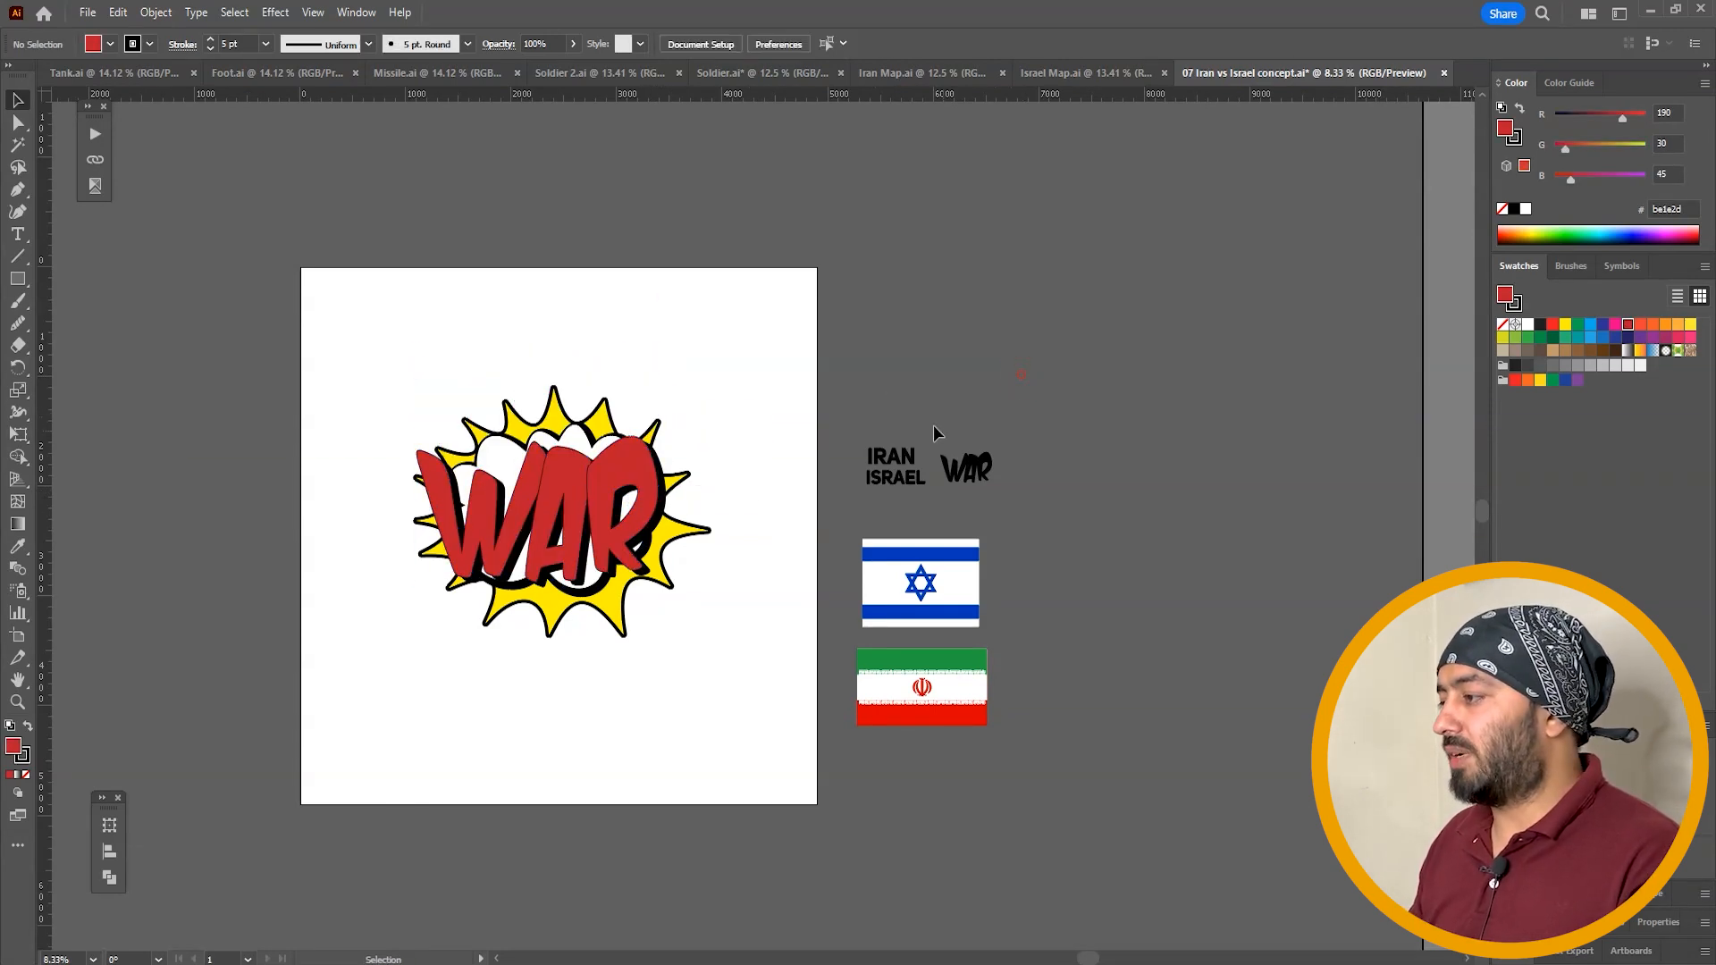
Stack the flat Iran flag above the Israel flag and move both onto the artboard below the burst balloon
{"action": "key", "text": "space"}
{"action": "left_click_drag", "start_coordinate": [925, 400], "coordinate": [1035, 387]}
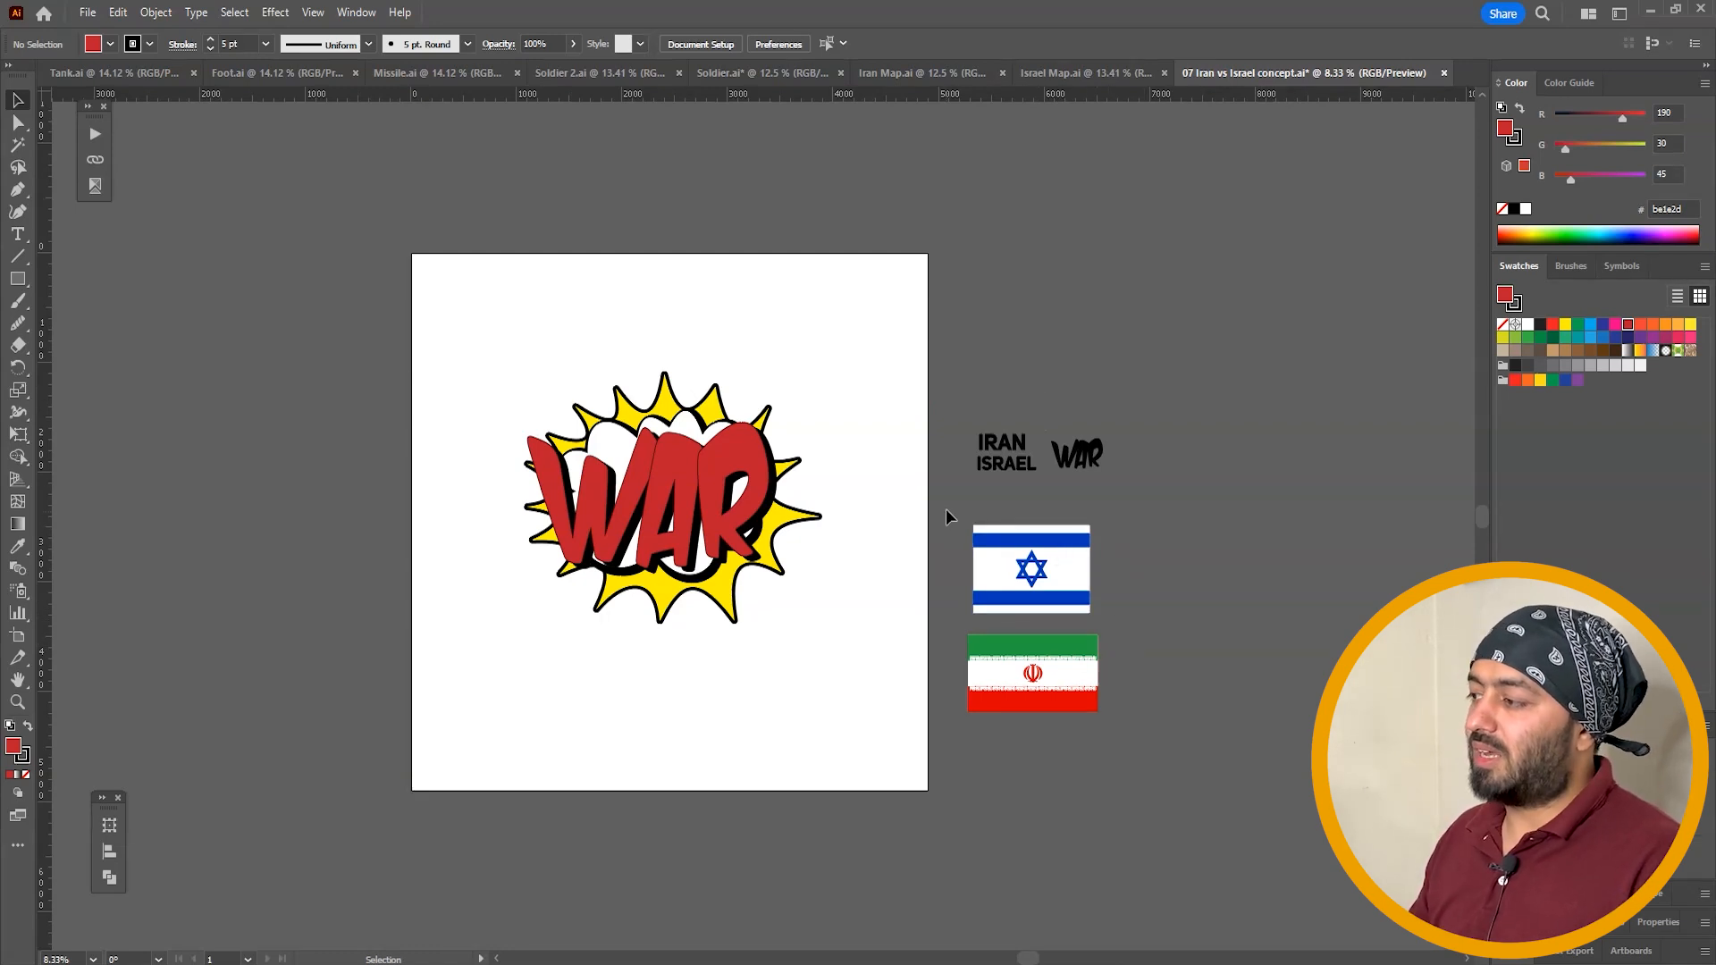
{"action": "left_click_drag", "start_coordinate": [1033, 585], "coordinate": [1169, 679]}
{"action": "left_click_drag", "start_coordinate": [1051, 676], "coordinate": [1190, 583]}
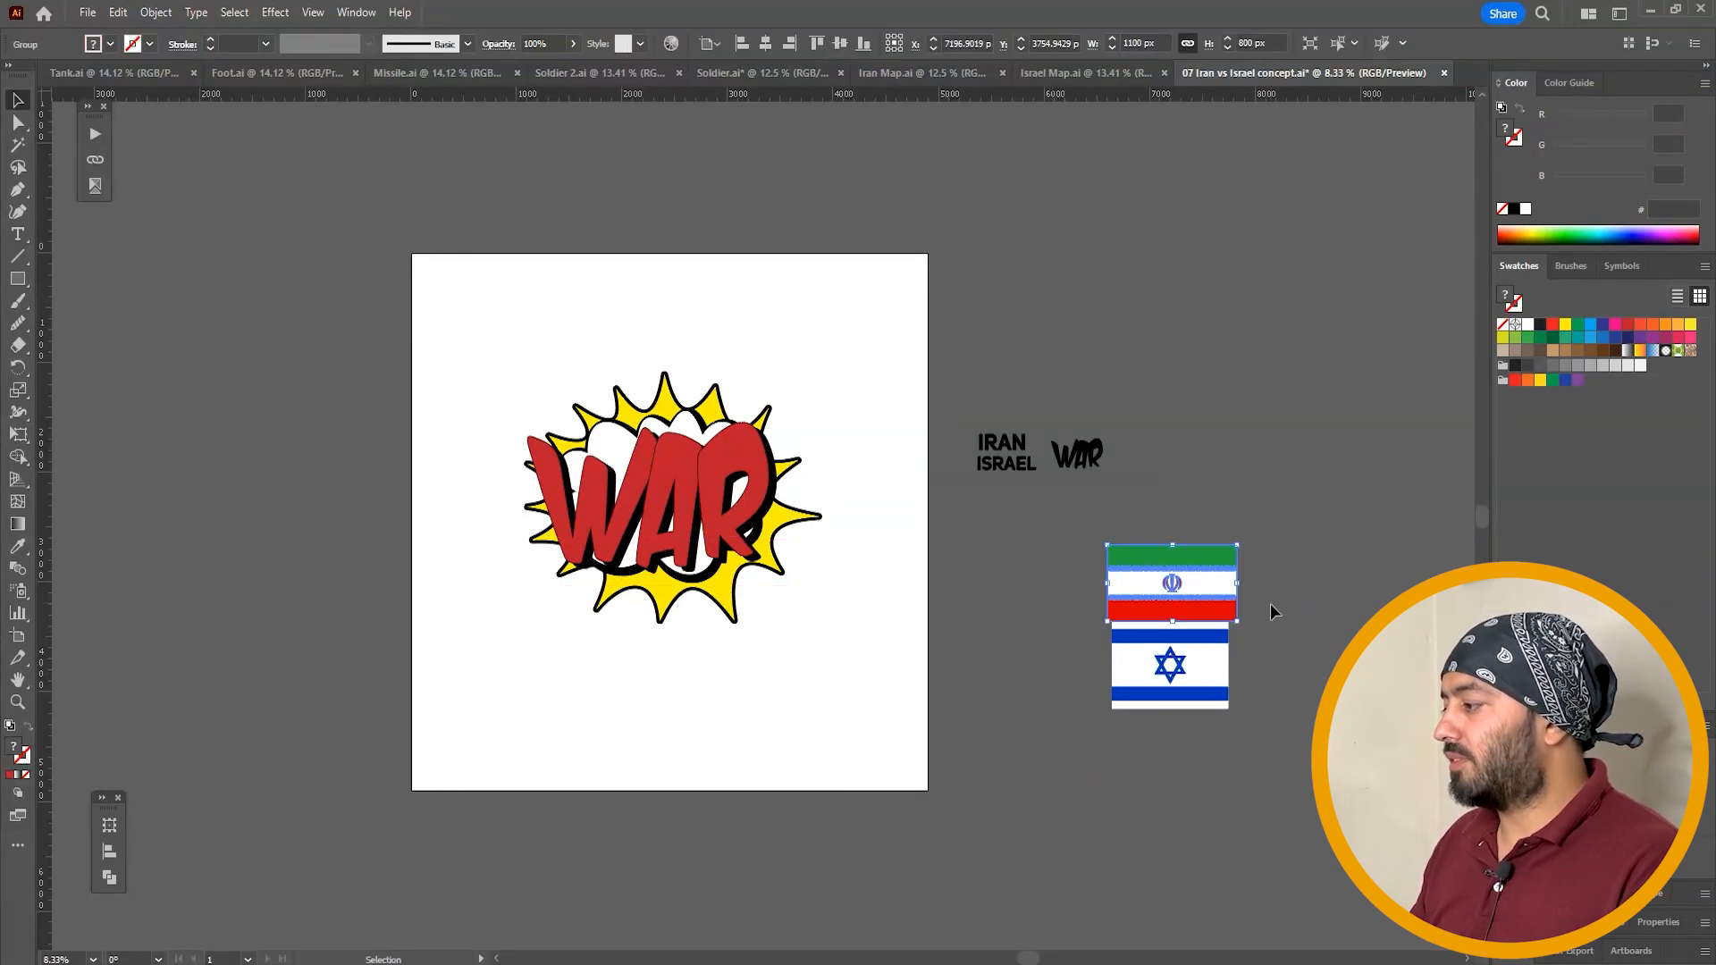
{"action": "left_click", "coordinate": [1147, 676], "text": "shift"}
{"action": "left_click_drag", "start_coordinate": [1173, 644], "coordinate": [660, 594]}
{"action": "scroll", "coordinate": [660, 593], "scroll_direction": "up", "scroll_amount": 5}
Line up the Israel flag's left edge with the Iran flag and scale it proportionally to the same width
{"action": "left_click", "coordinate": [1232, 668]}
{"action": "left_click", "coordinate": [1112, 630]}
{"action": "left_click_drag", "start_coordinate": [778, 625], "coordinate": [757, 622]}
{"action": "left_click_drag", "start_coordinate": [1071, 836], "coordinate": [1006, 671]}
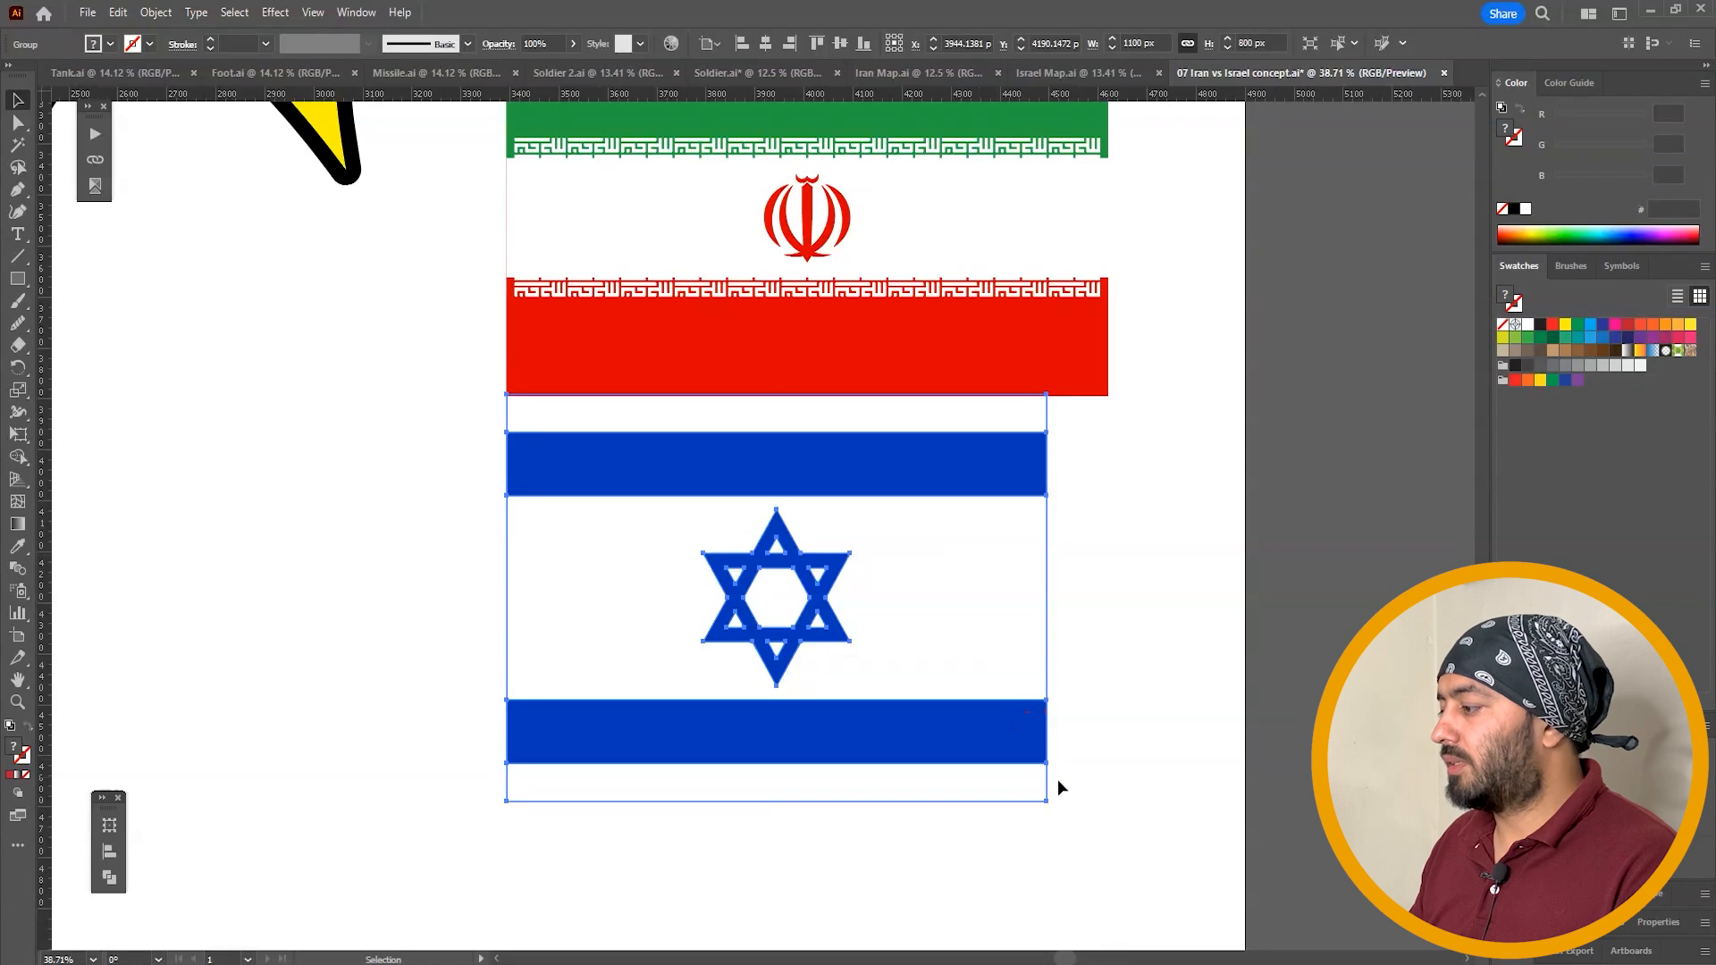
{"action": "left_click_drag", "start_coordinate": [1049, 805], "coordinate": [1108, 871]}
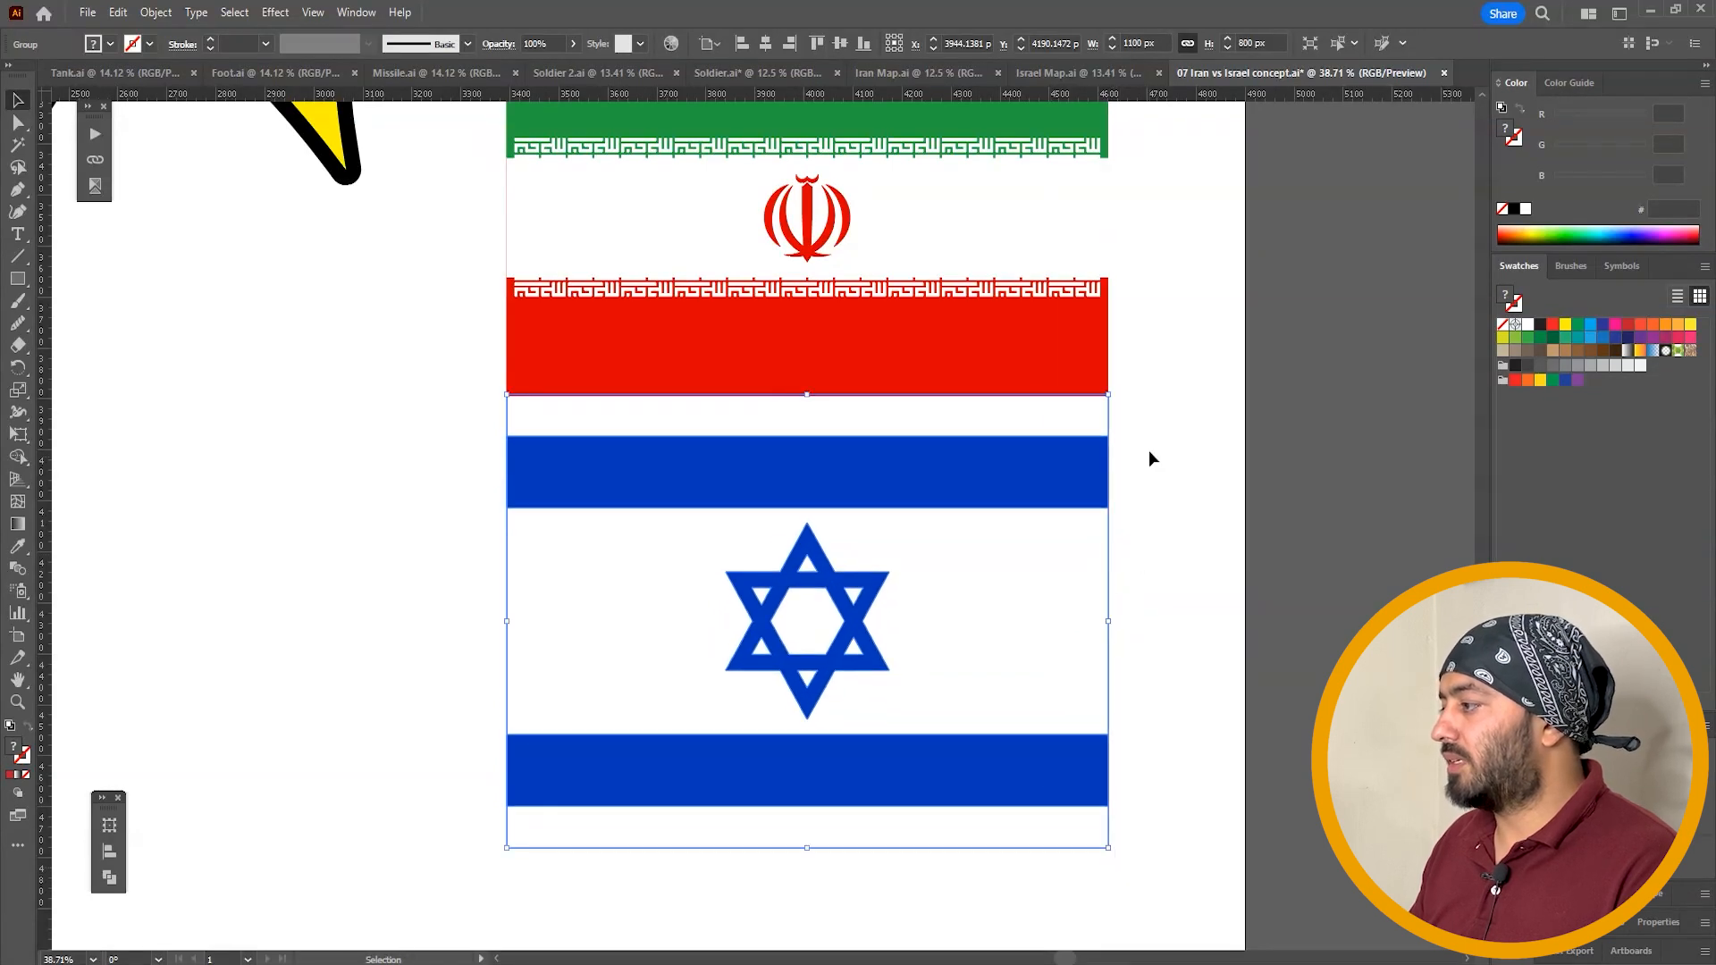
Select the Iran and Israel flags together and rotate them by 45°
{"action": "left_click_drag", "start_coordinate": [1156, 383], "coordinate": [1063, 460]}
{"action": "left_click", "coordinate": [108, 832]}
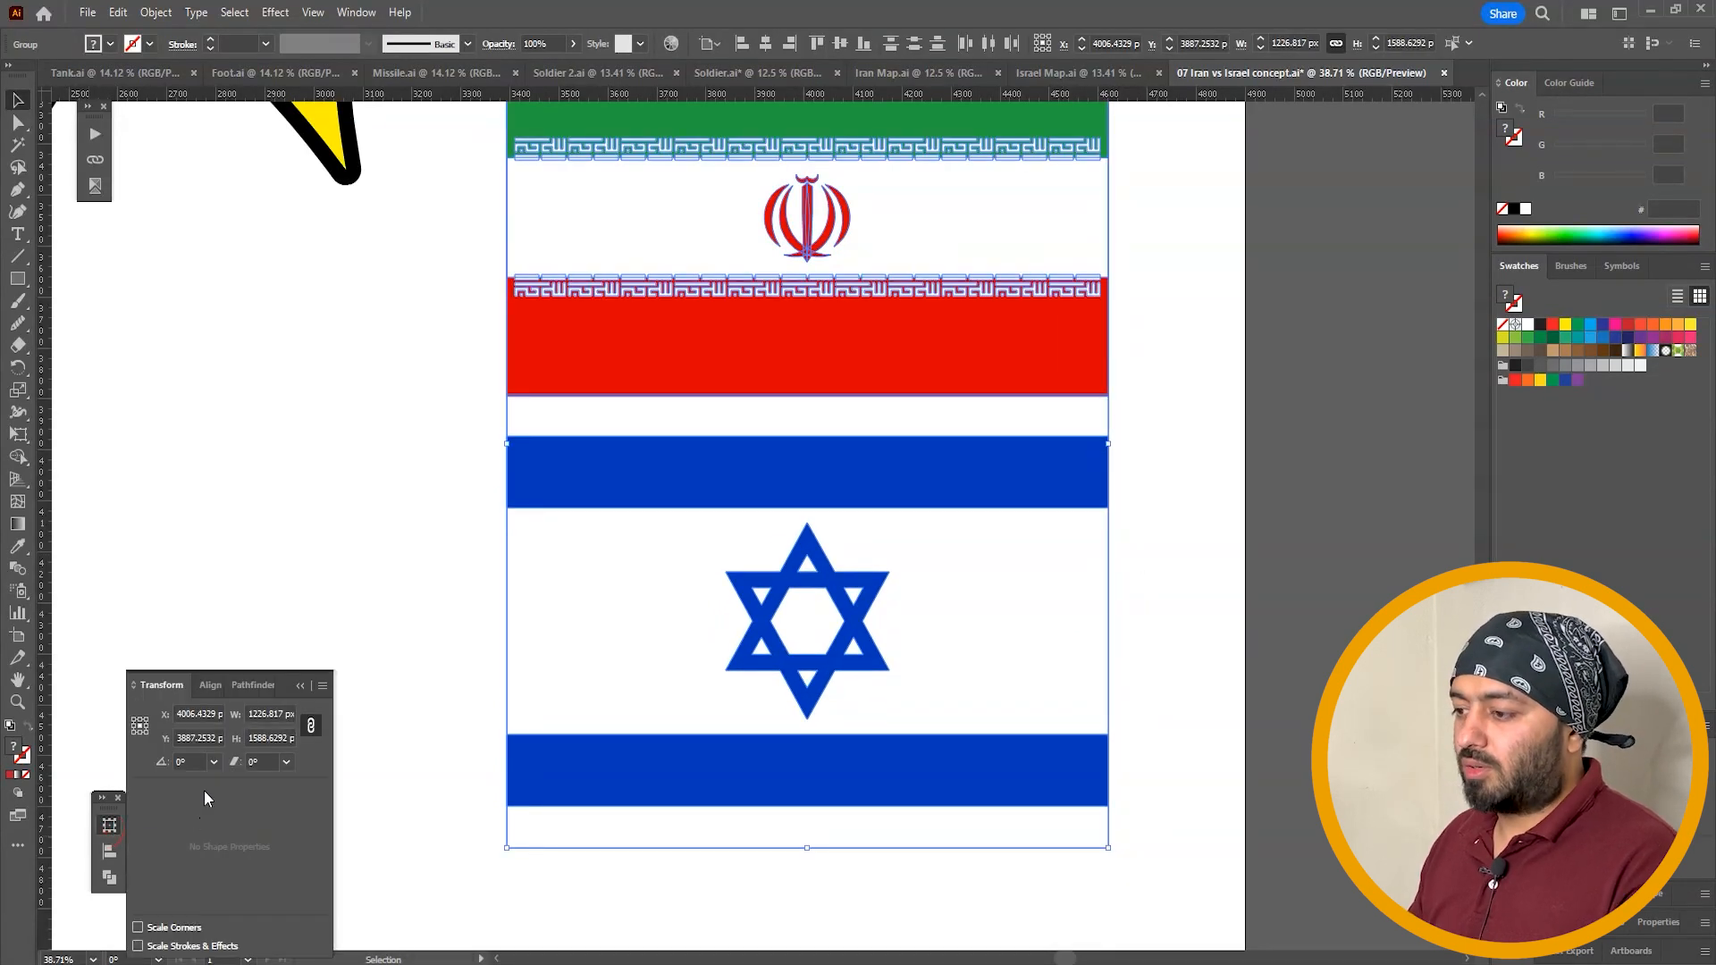
{"action": "type", "text": "45"}
{"action": "key", "text": "Return"}
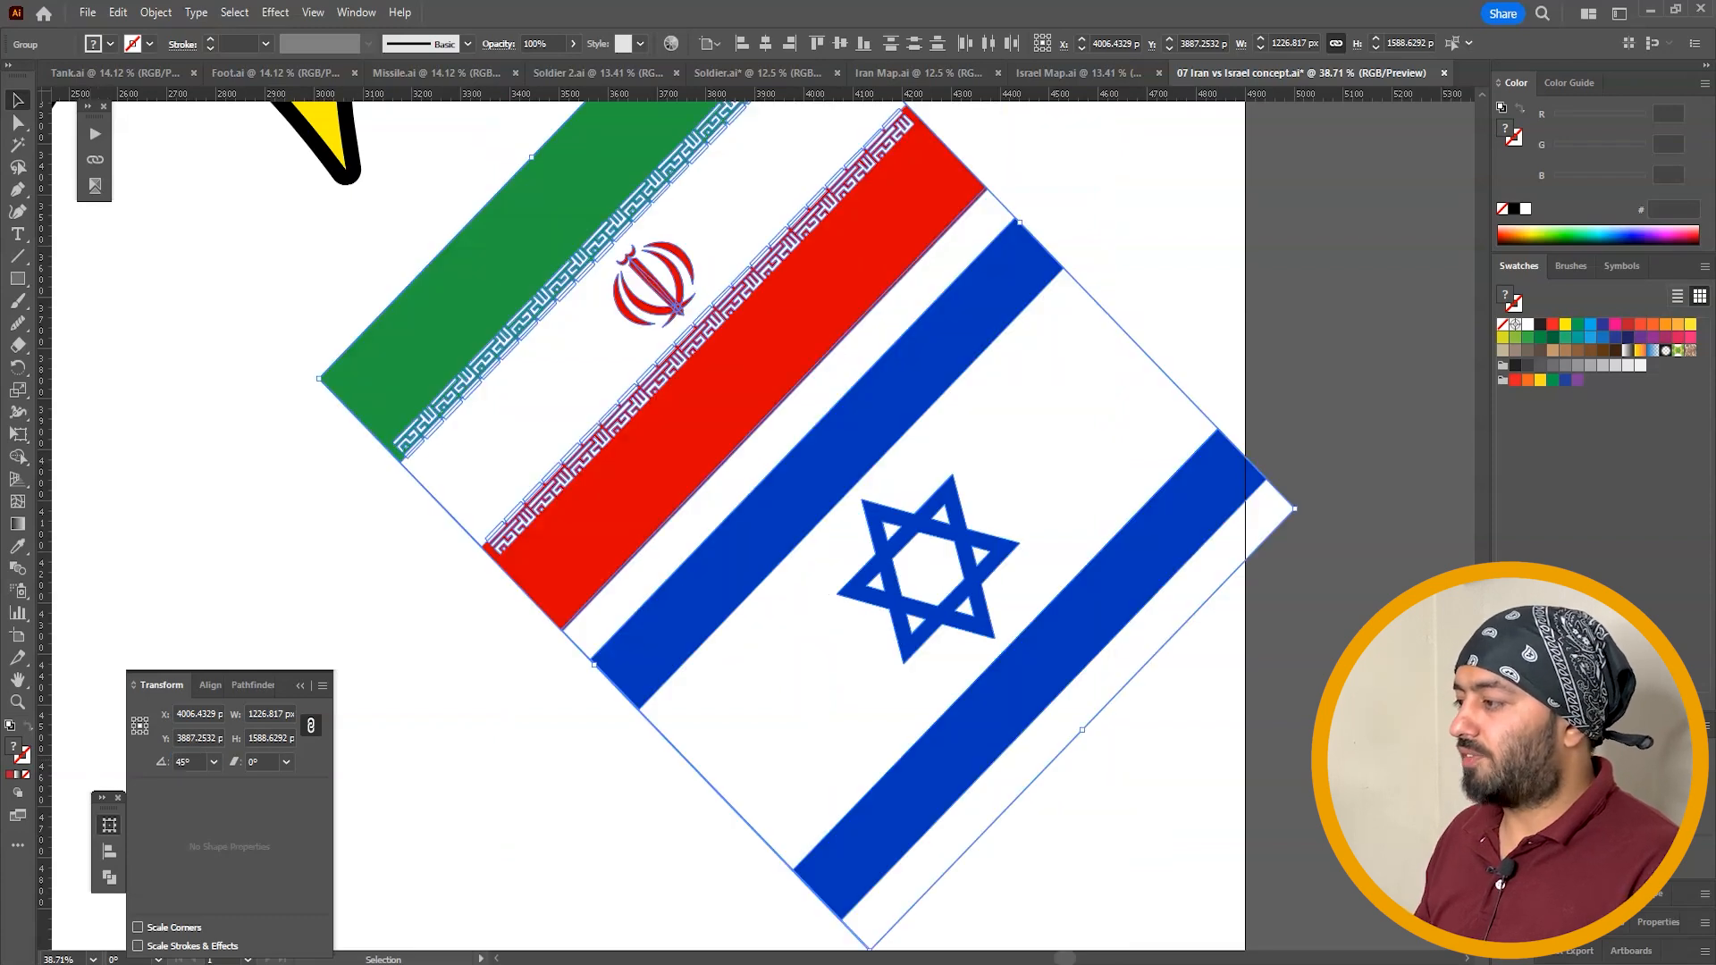
Move the rotated flags over the artboard and scale them up proportionally until they cover the whole artboard
{"action": "key", "text": "ctrl+minus"}
{"action": "key", "text": "ctrl+minus"}
{"action": "key", "text": "ctrl+minus"}
{"action": "key", "text": "ctrl+minus"}
{"action": "key", "text": "ctrl+minus"}
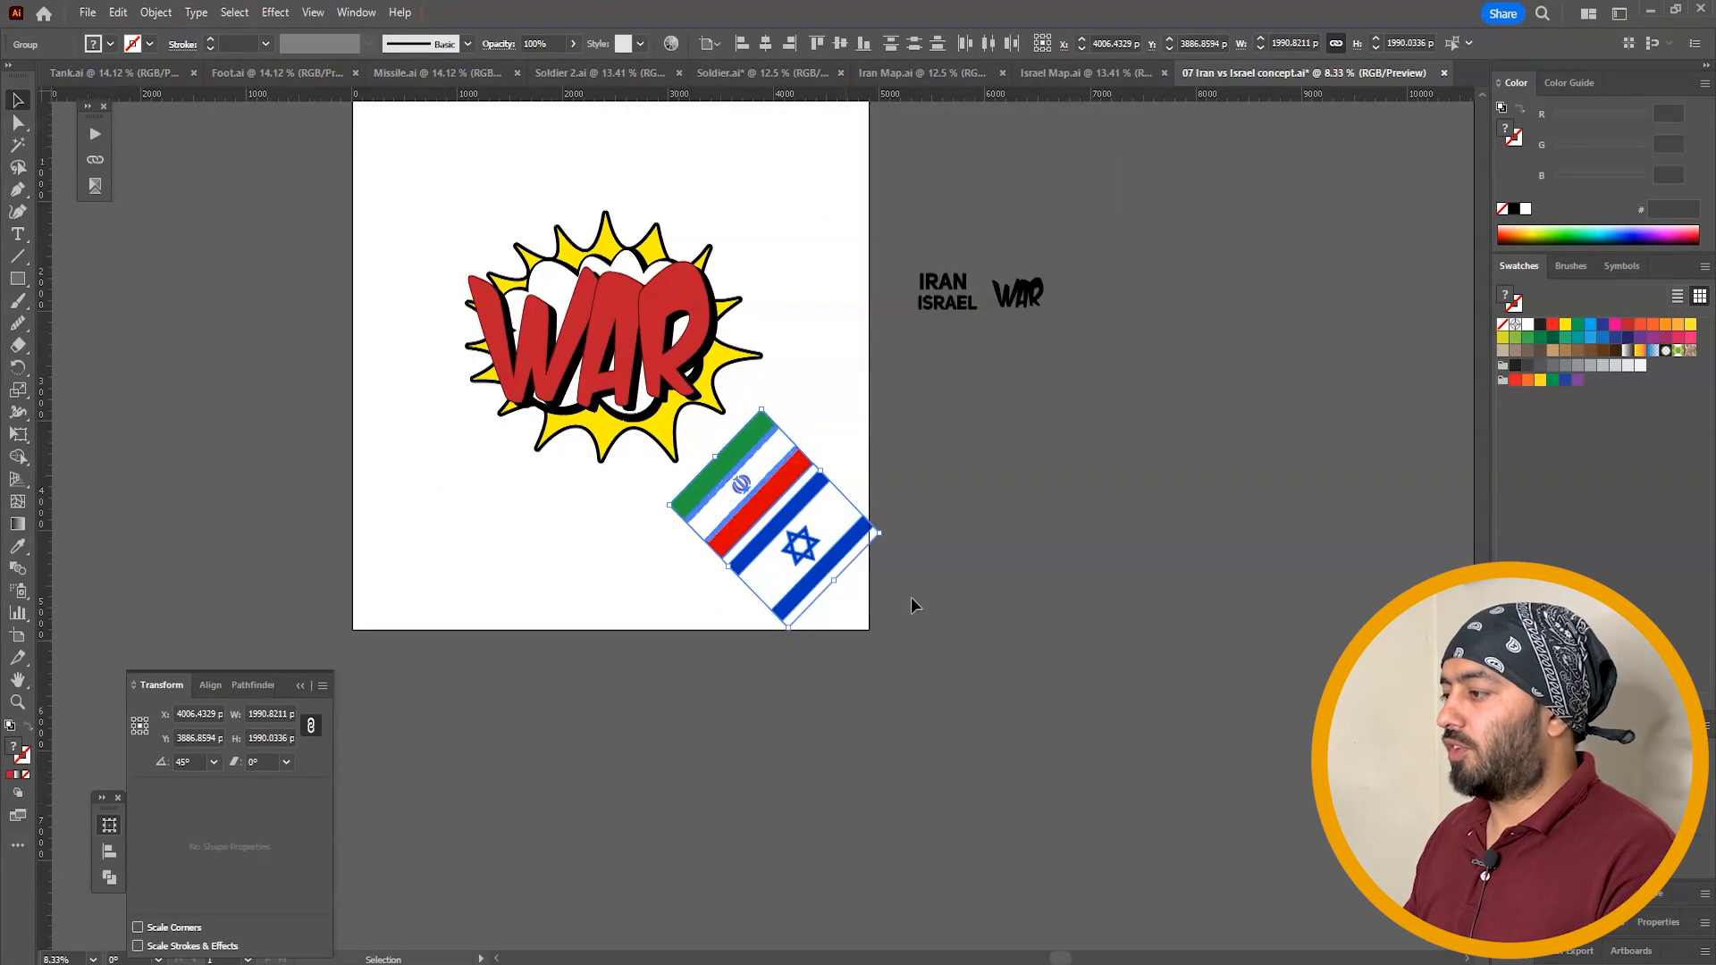
{"action": "scroll", "coordinate": [912, 616], "scroll_direction": "up", "scroll_amount": 3}
{"action": "scroll", "coordinate": [911, 617], "scroll_direction": "left", "scroll_amount": 2}
{"action": "left_click_drag", "start_coordinate": [901, 657], "coordinate": [742, 490]}
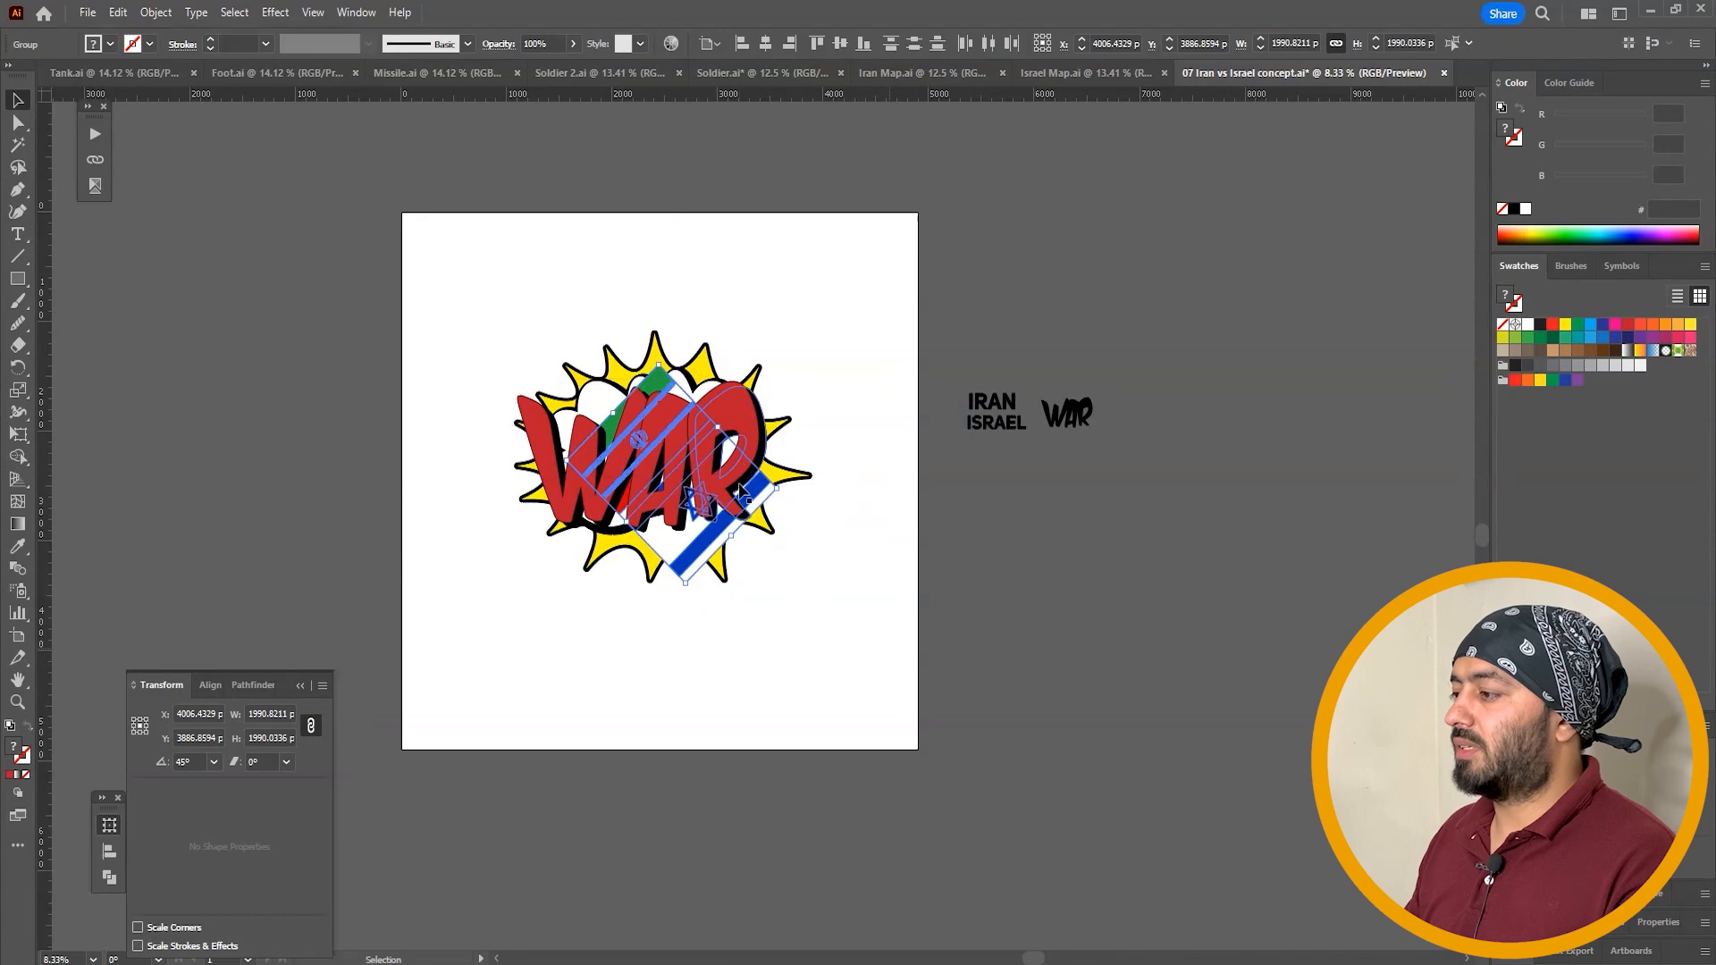
{"action": "left_click_drag", "start_coordinate": [659, 365], "coordinate": [698, 241]}
{"action": "key", "text": "space"}
{"action": "left_click_drag", "start_coordinate": [1034, 644], "coordinate": [1044, 286]}
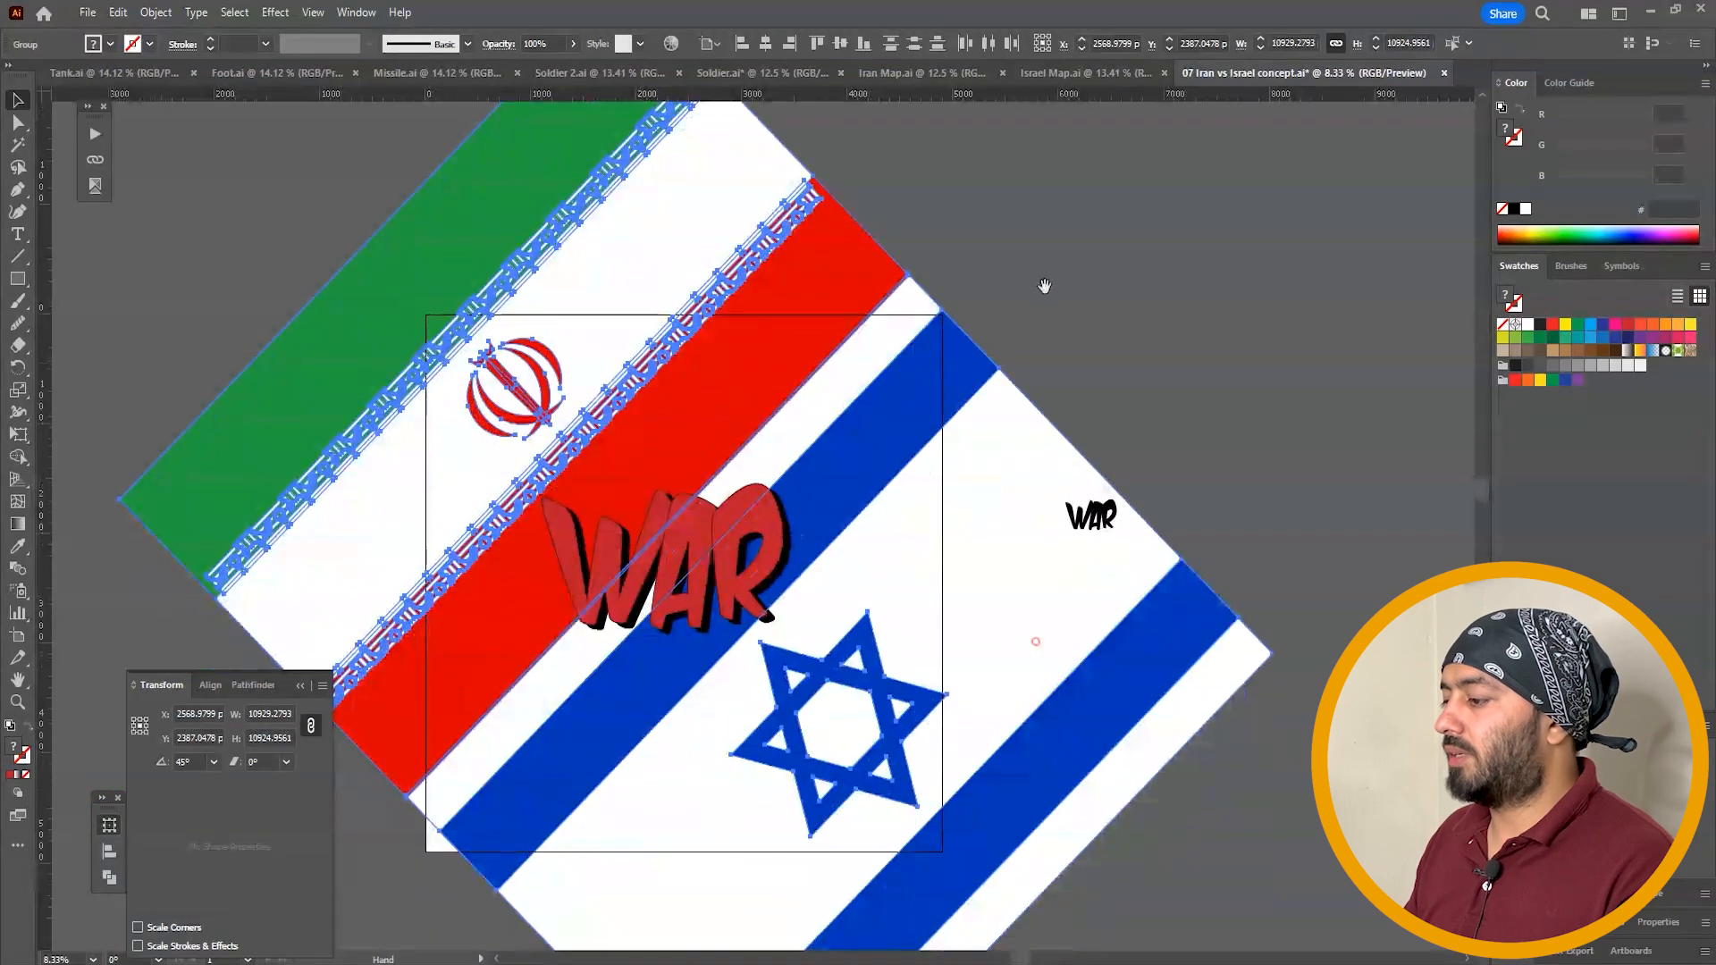
Enlarge and shift the flags to about 11468 px wide so the Israel flag's upper blue stripe starts along the artboard's diagonal
{"action": "key", "text": "space"}
{"action": "left_click_drag", "start_coordinate": [624, 671], "coordinate": [734, 358]}
{"action": "mouse_move", "coordinate": [552, 528]}
{"action": "left_mouse_down"}
{"action": "mouse_move", "coordinate": [570, 559]}
{"action": "mouse_move", "coordinate": [571, 514]}
{"action": "left_mouse_up"}
{"action": "key", "text": "space"}
{"action": "left_click_drag", "start_coordinate": [840, 359], "coordinate": [733, 597]}
{"action": "key", "text": "a"}
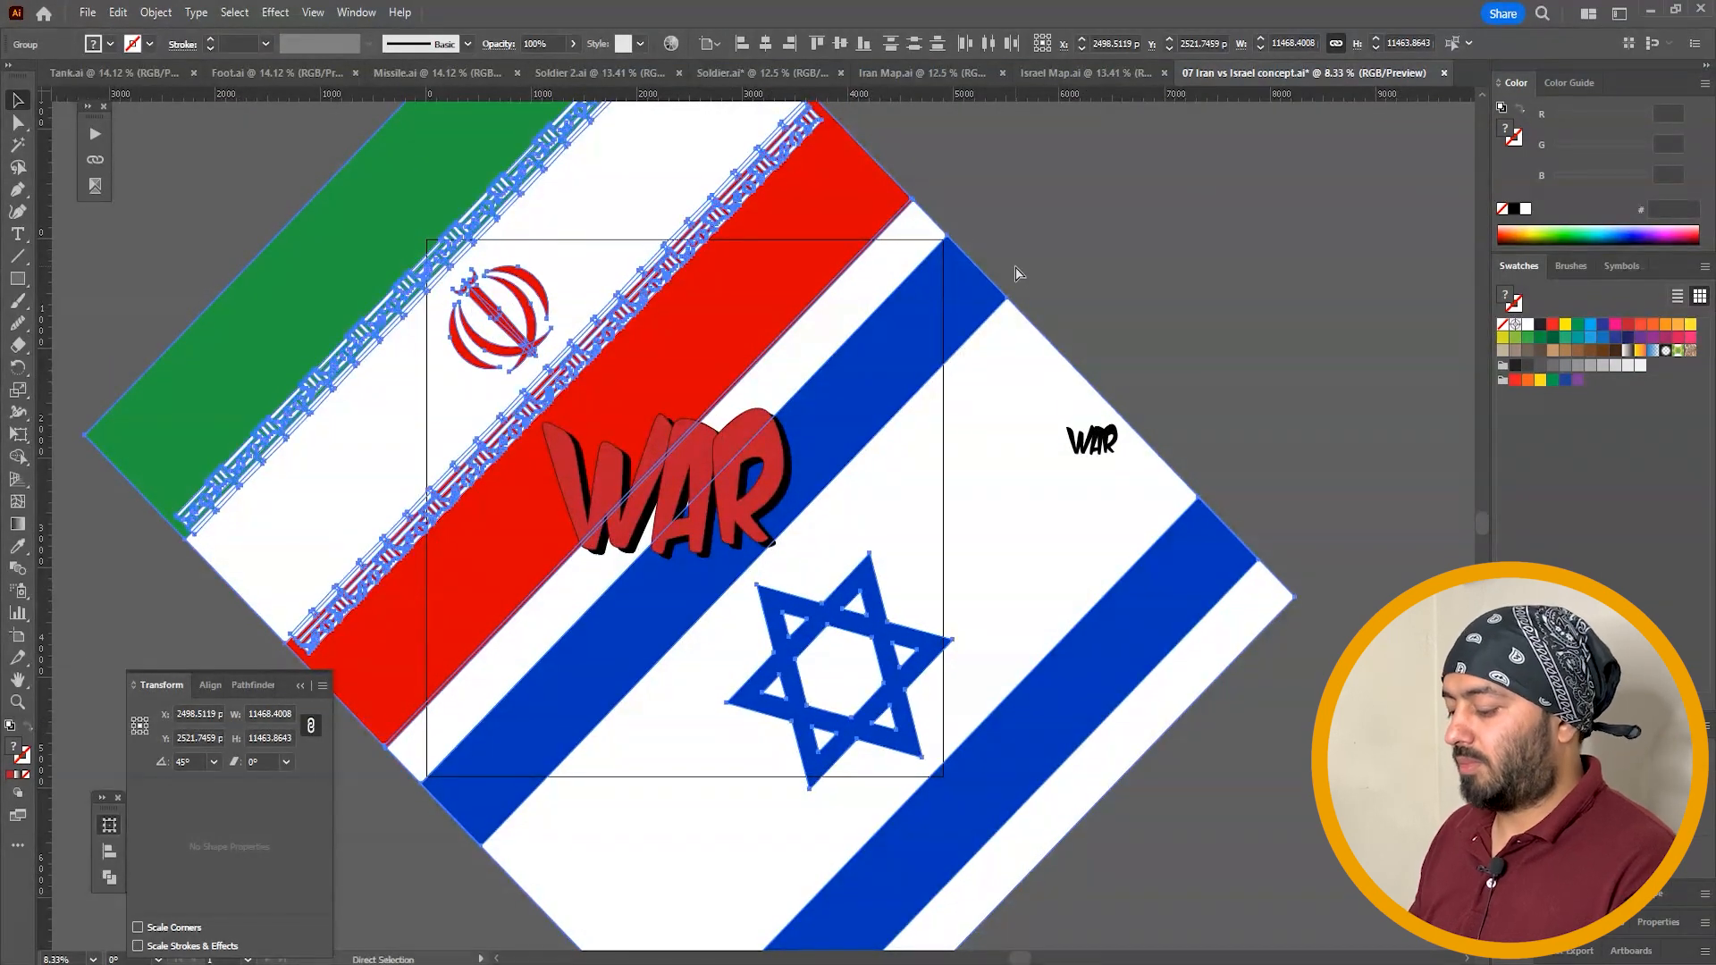
{"action": "left_click", "coordinate": [1016, 264]}
{"action": "key", "text": "space"}
{"action": "left_click_drag", "start_coordinate": [1046, 250], "coordinate": [1048, 257]}
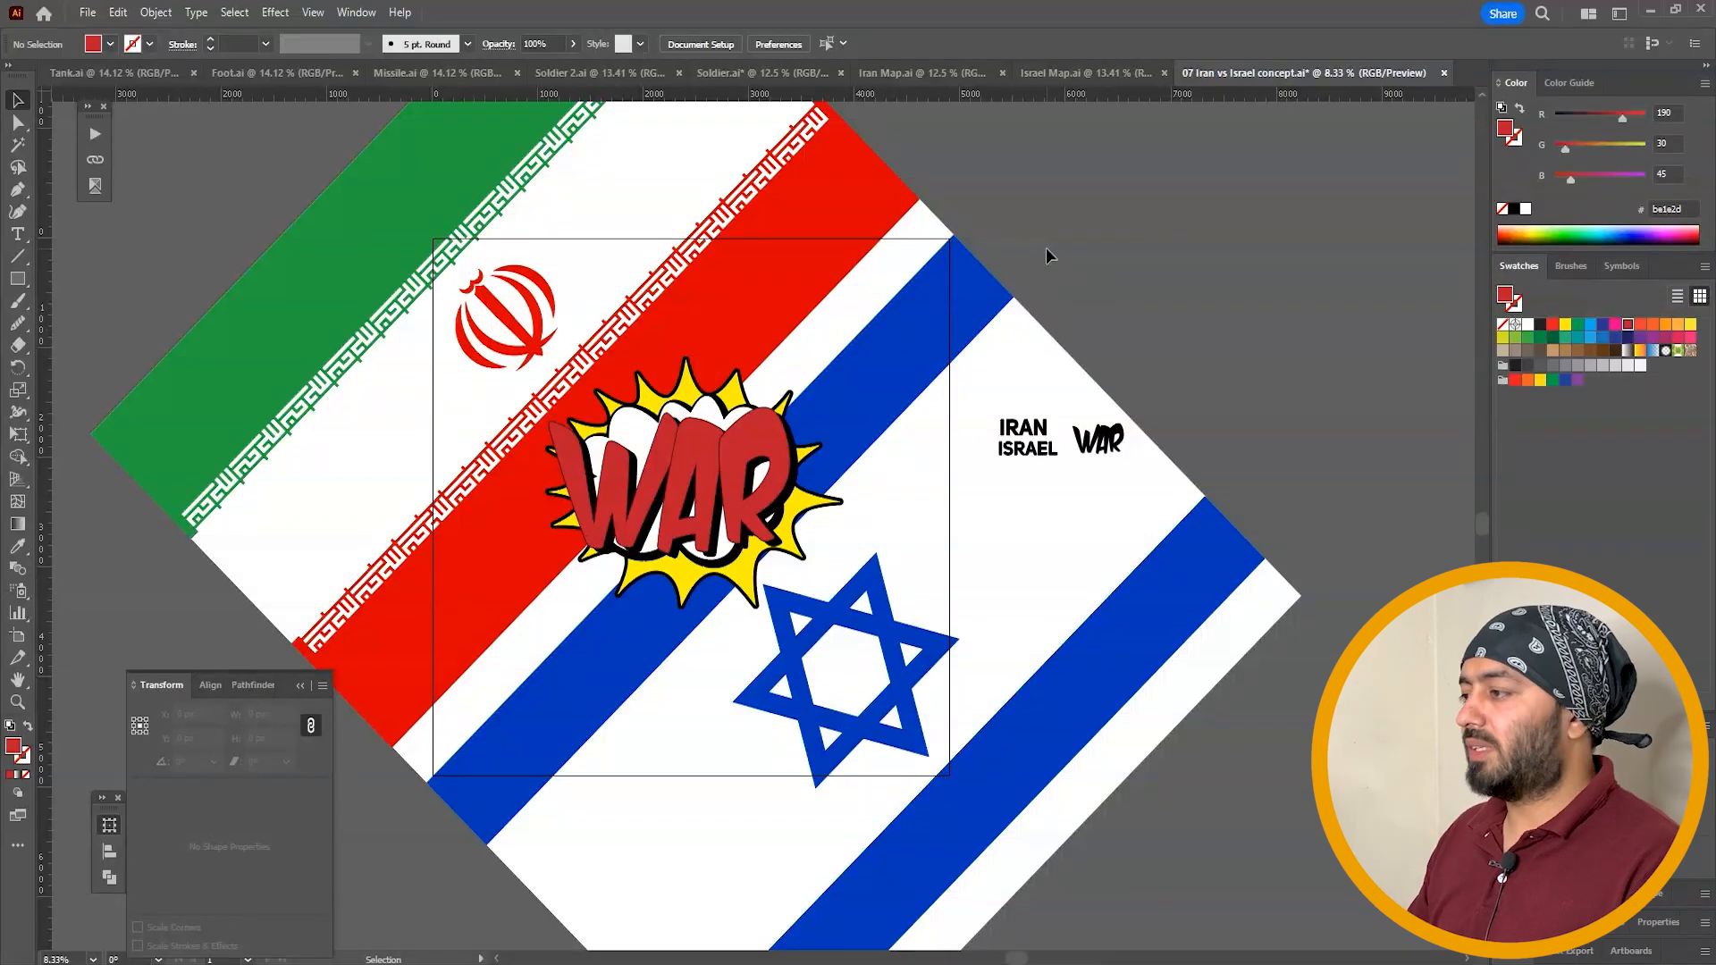
Delete the small black WAR, IRAN and ISRAEL texts beside the artboard
{"action": "left_click", "coordinate": [1117, 449]}
{"action": "key", "text": "Delete"}
{"action": "left_click", "coordinate": [1044, 436]}
{"action": "key", "text": "Delete"}
{"action": "left_click", "coordinate": [1043, 451]}
{"action": "key", "text": "Delete"}
{"action": "left_click", "coordinate": [1148, 348]}
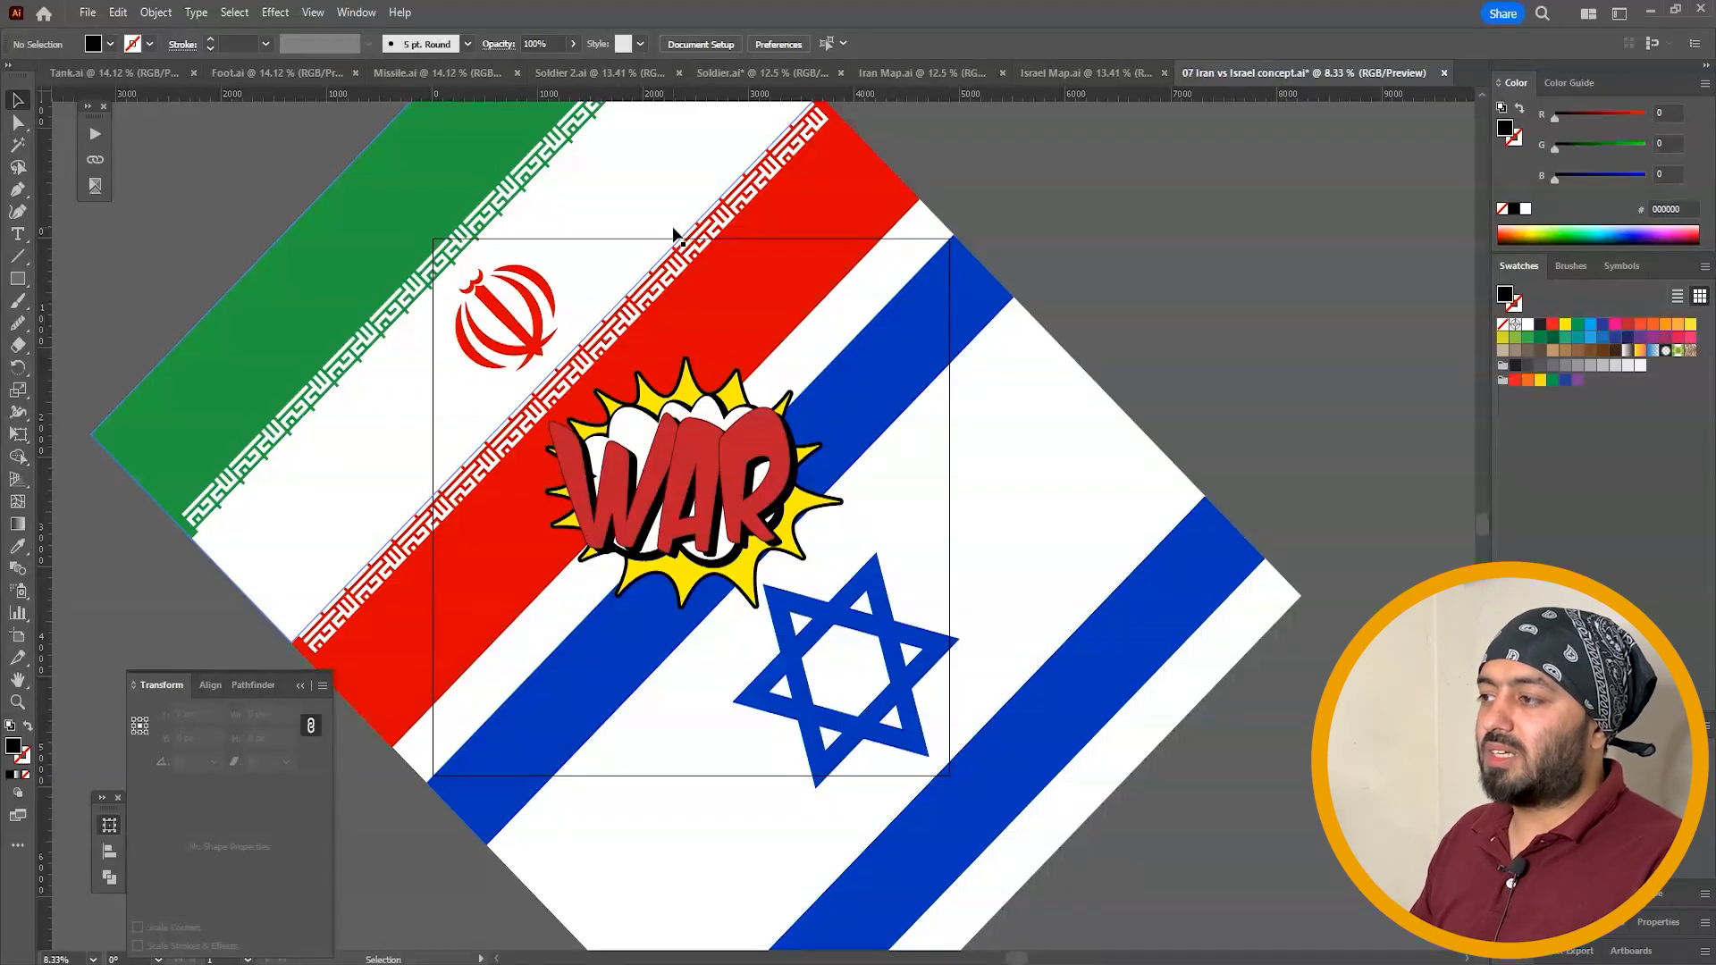
Draw a black 4900 × 4900 px square that exactly covers the artboard
{"action": "scroll", "coordinate": [1145, 237], "scroll_direction": "left", "scroll_amount": 2}
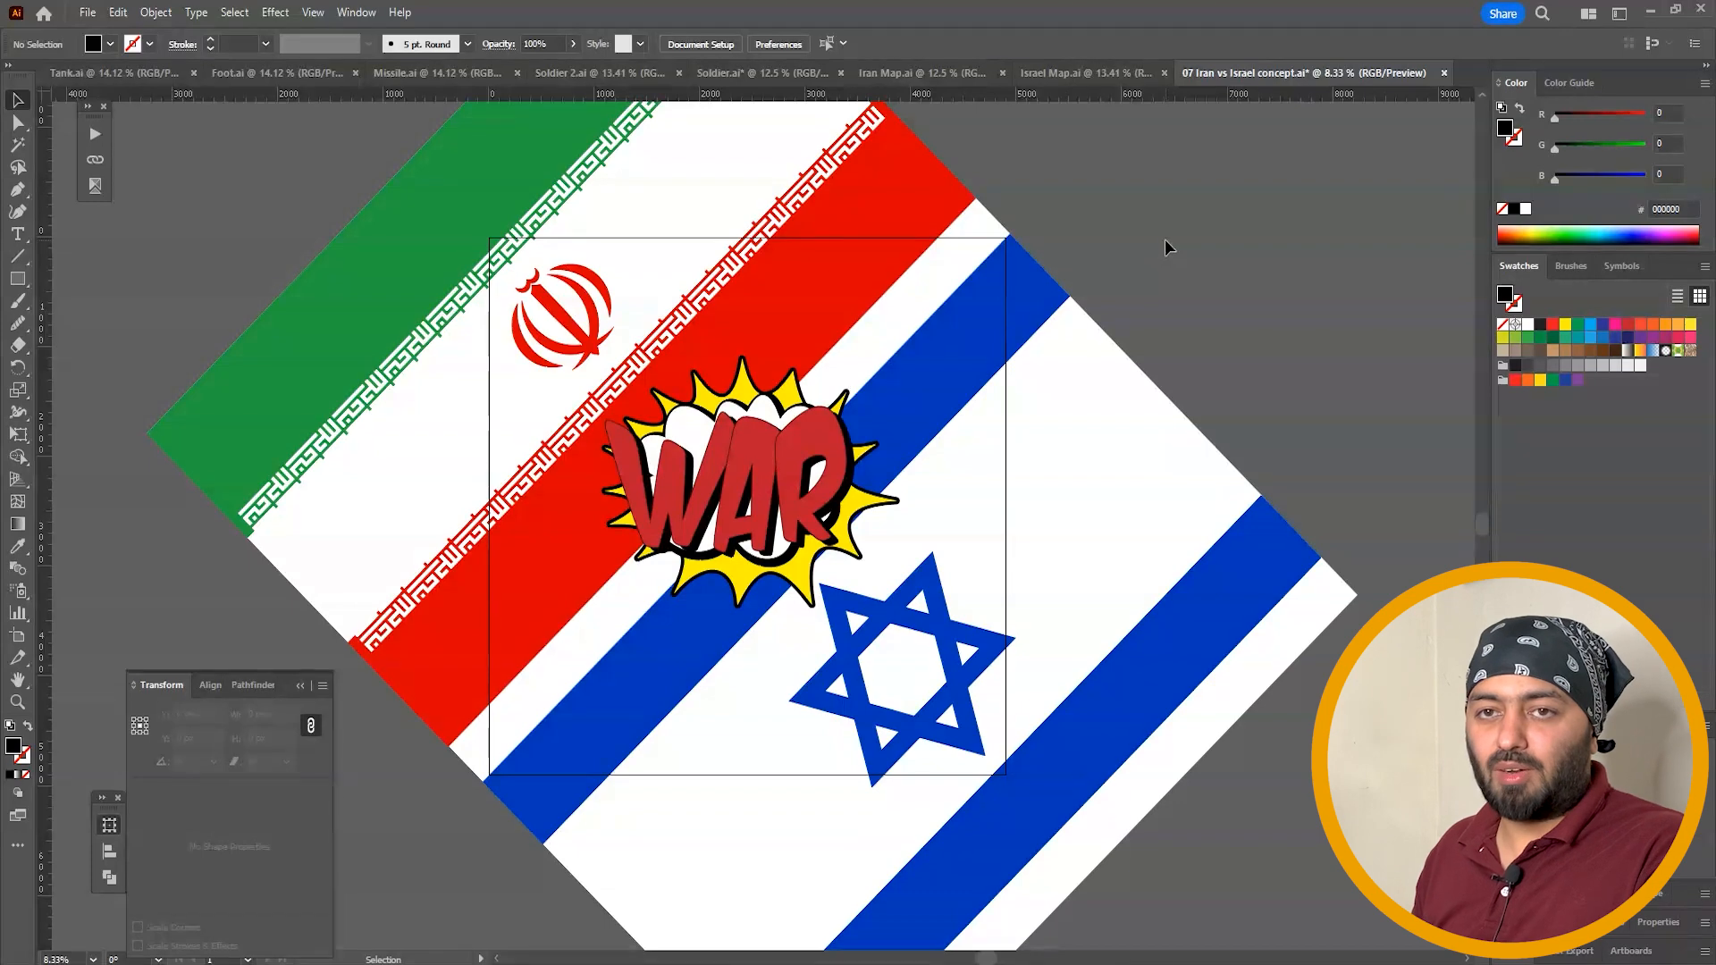
{"action": "key", "text": "m"}
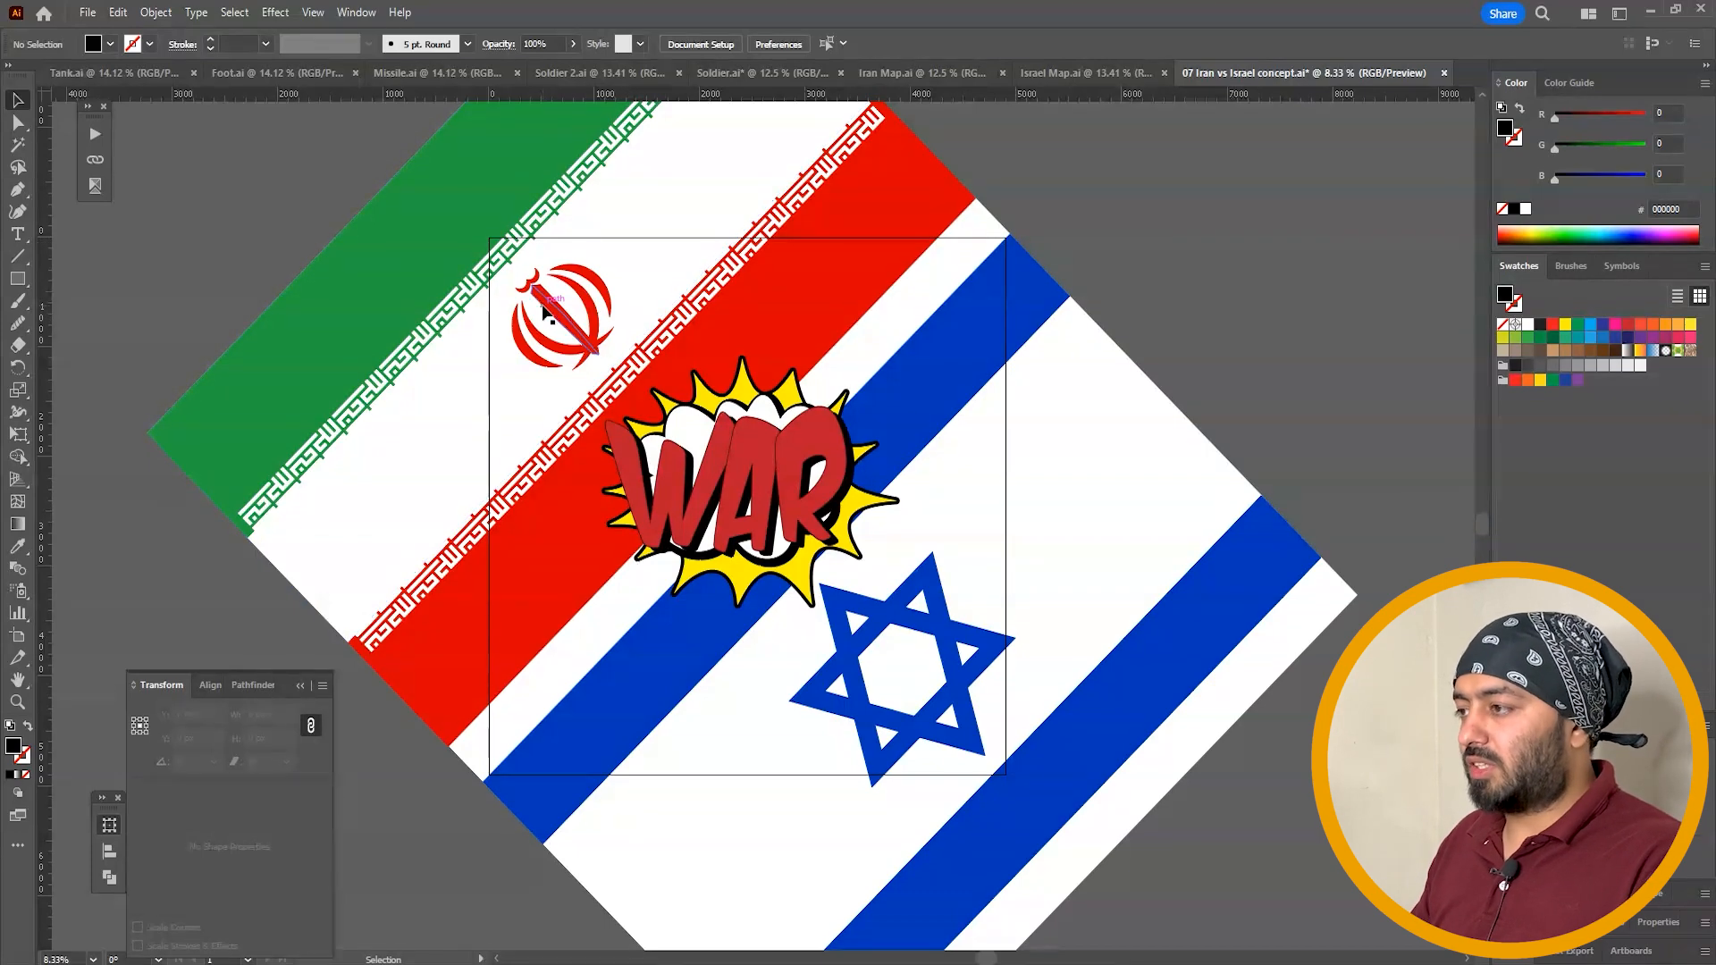
{"action": "left_click_drag", "start_coordinate": [488, 238], "coordinate": [1006, 776]}
{"action": "key", "text": "v"}
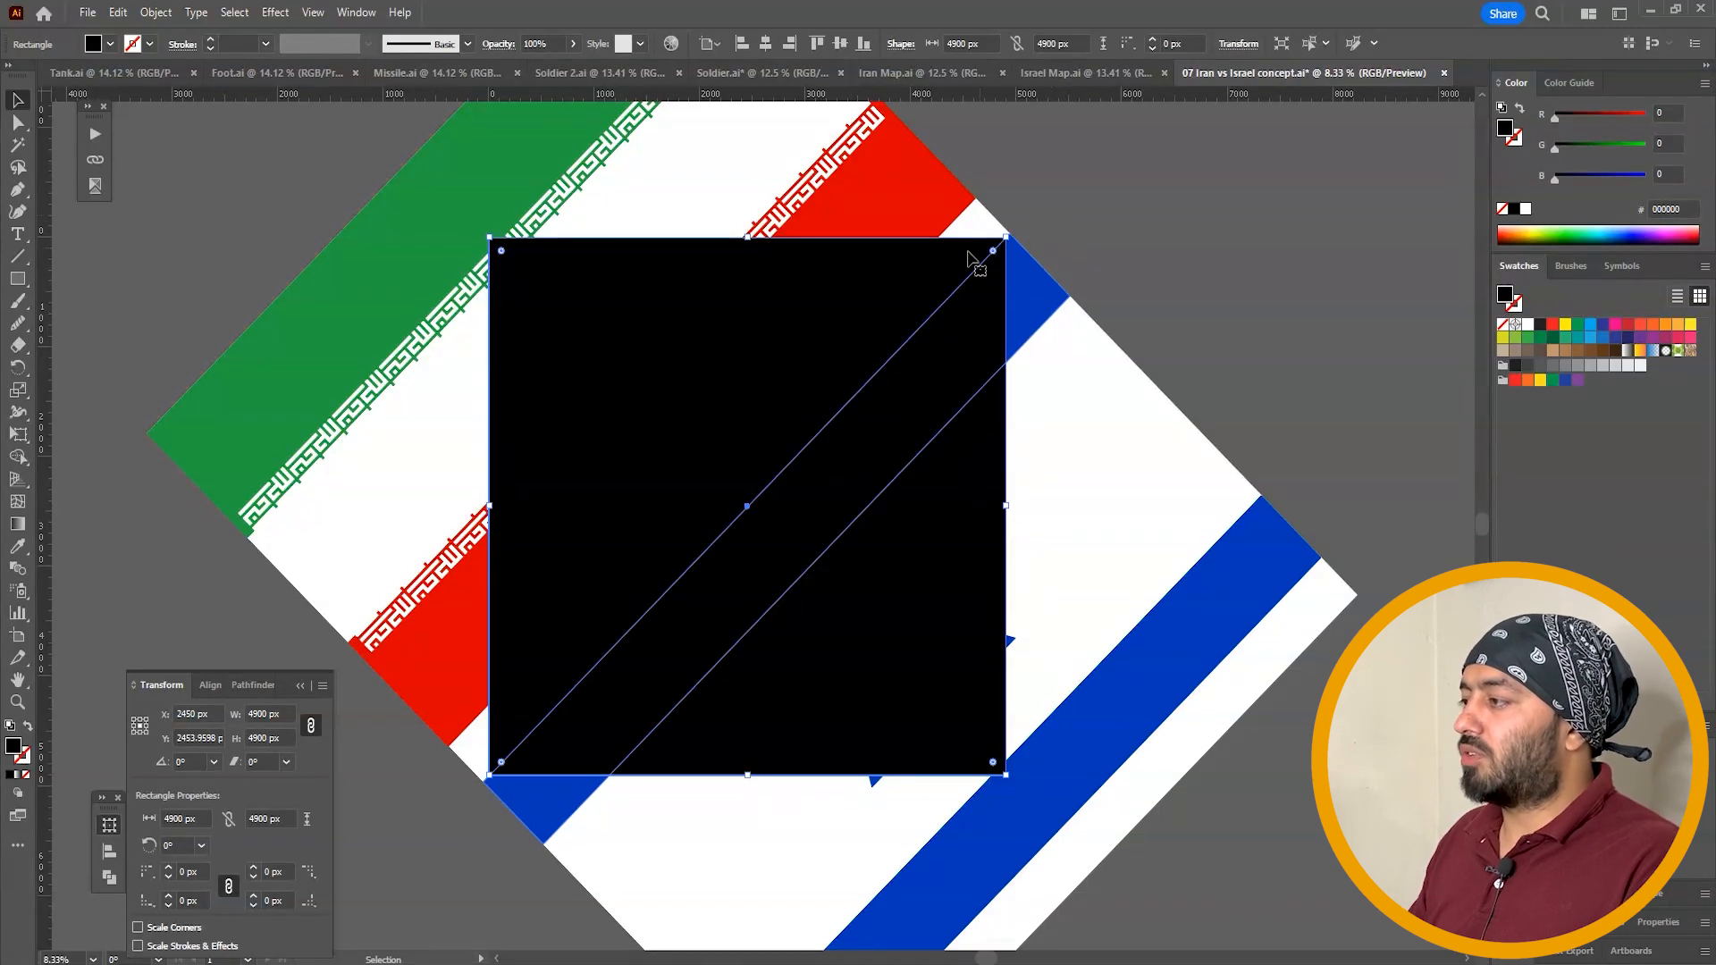
{"action": "left_click", "coordinate": [1060, 212]}
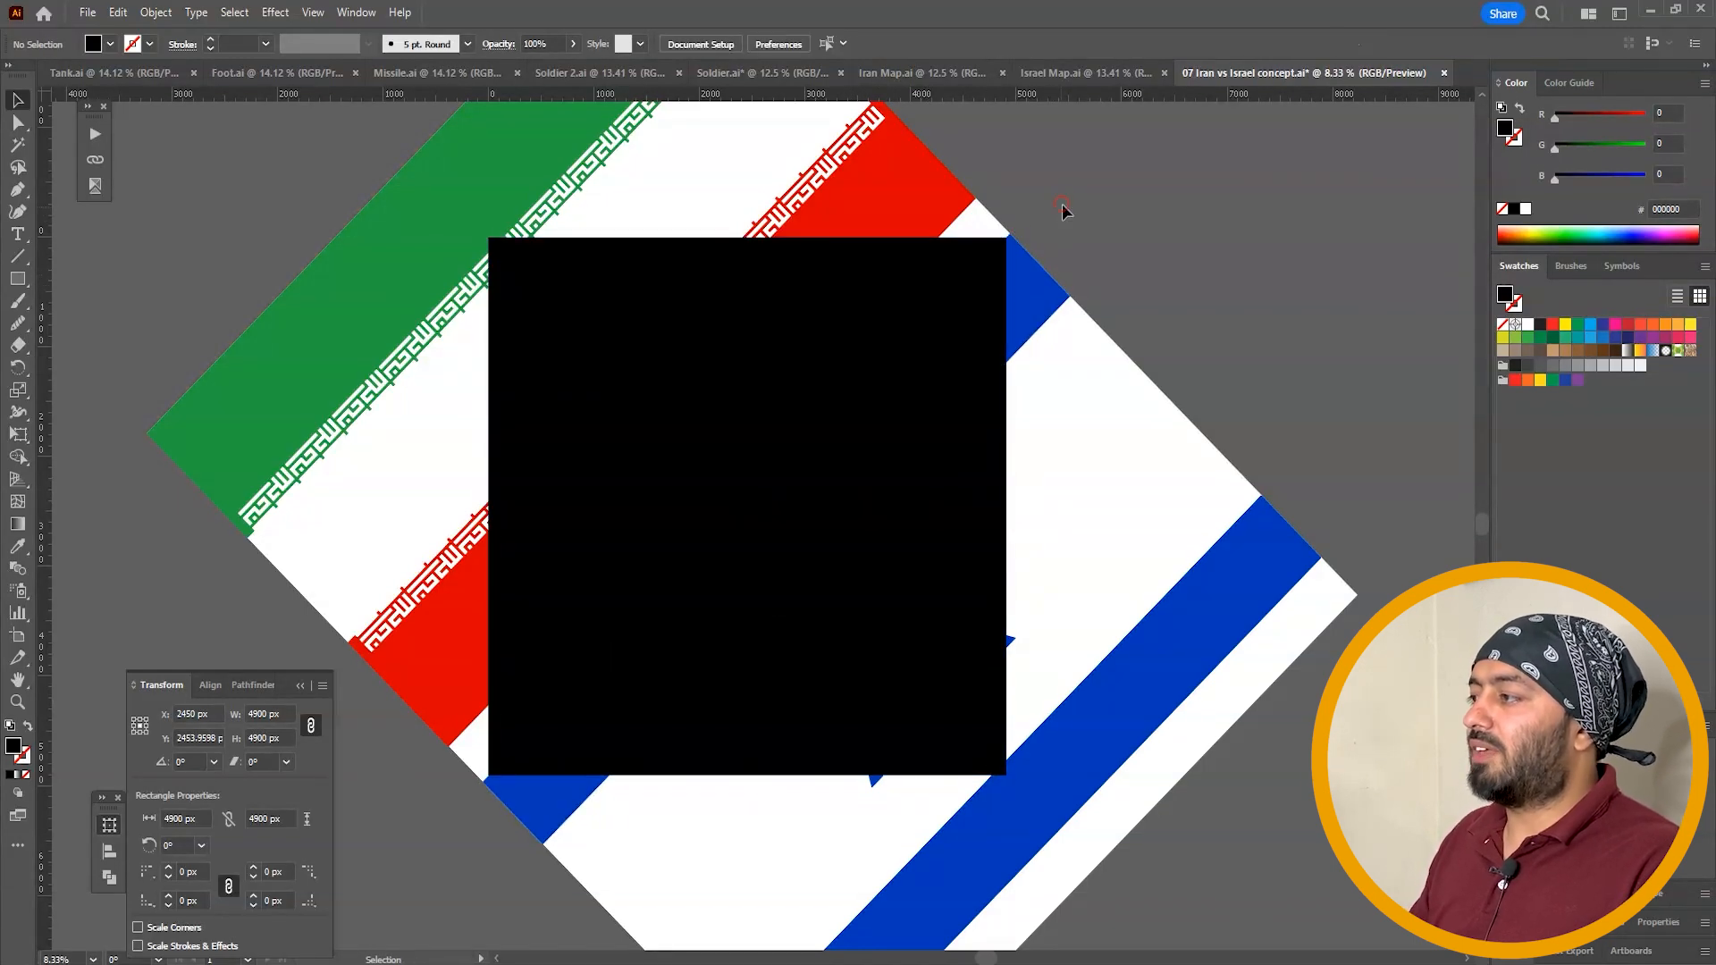
Clip both flags to the artboard area with a clipping mask made from the black square
{"action": "left_click", "coordinate": [1027, 291]}
{"action": "left_click", "coordinate": [935, 208], "text": "shift"}
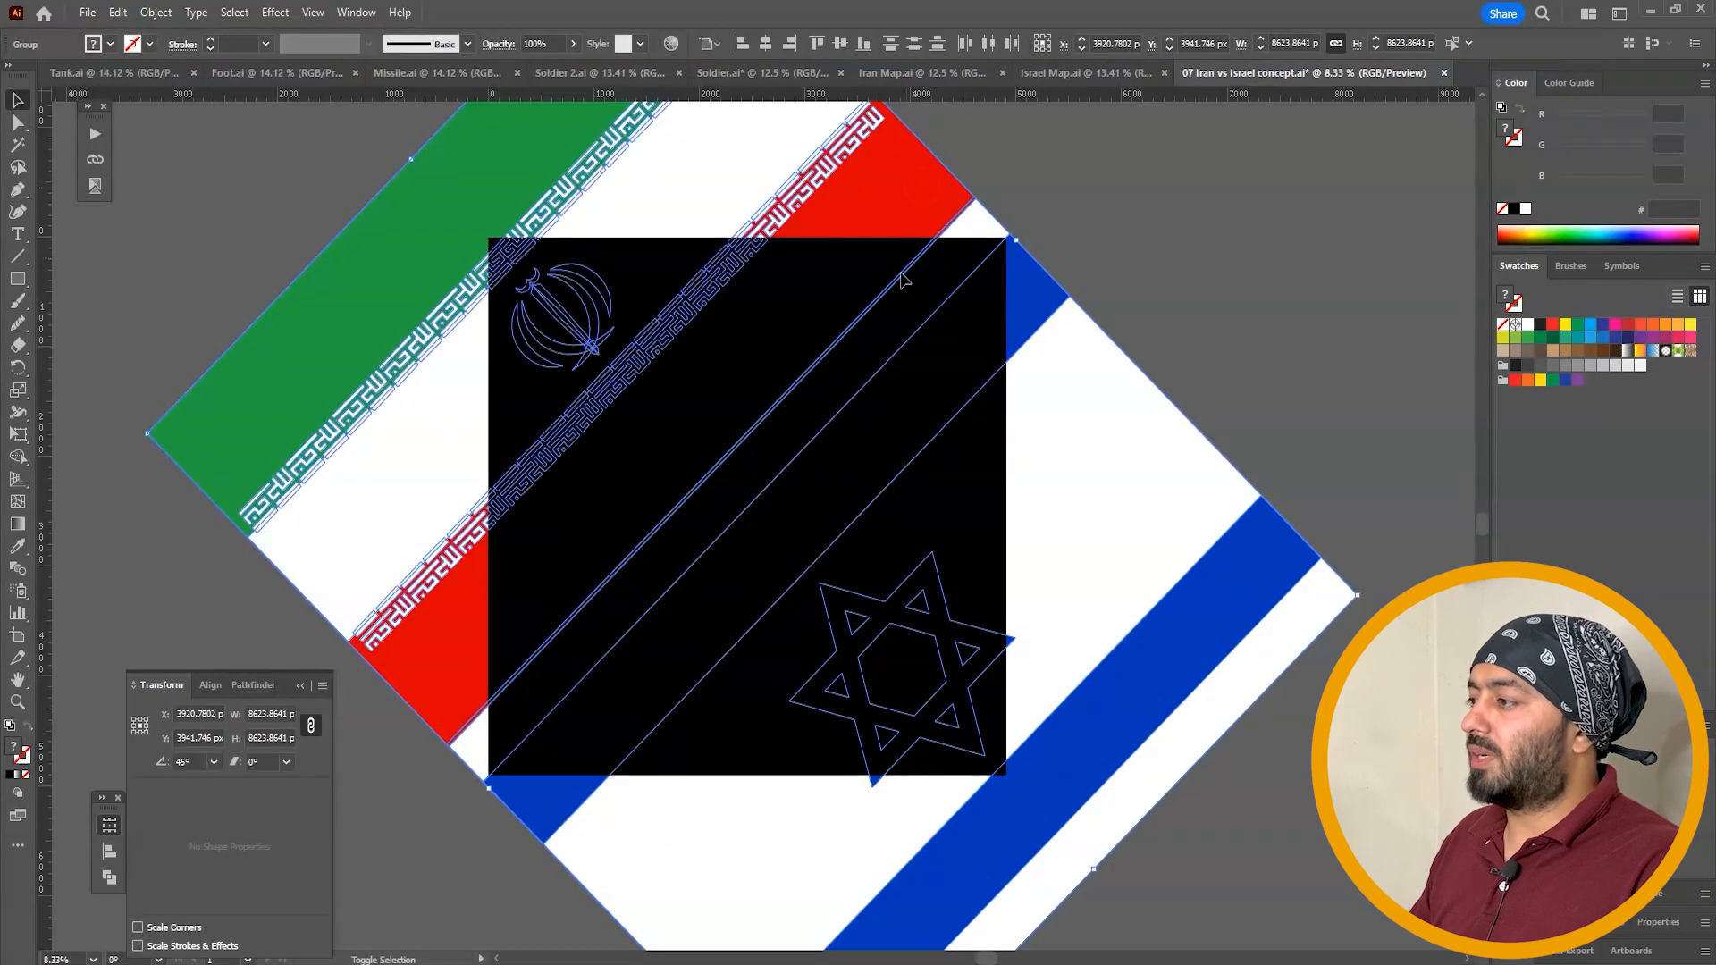
{"action": "right_click", "coordinate": [817, 263]}
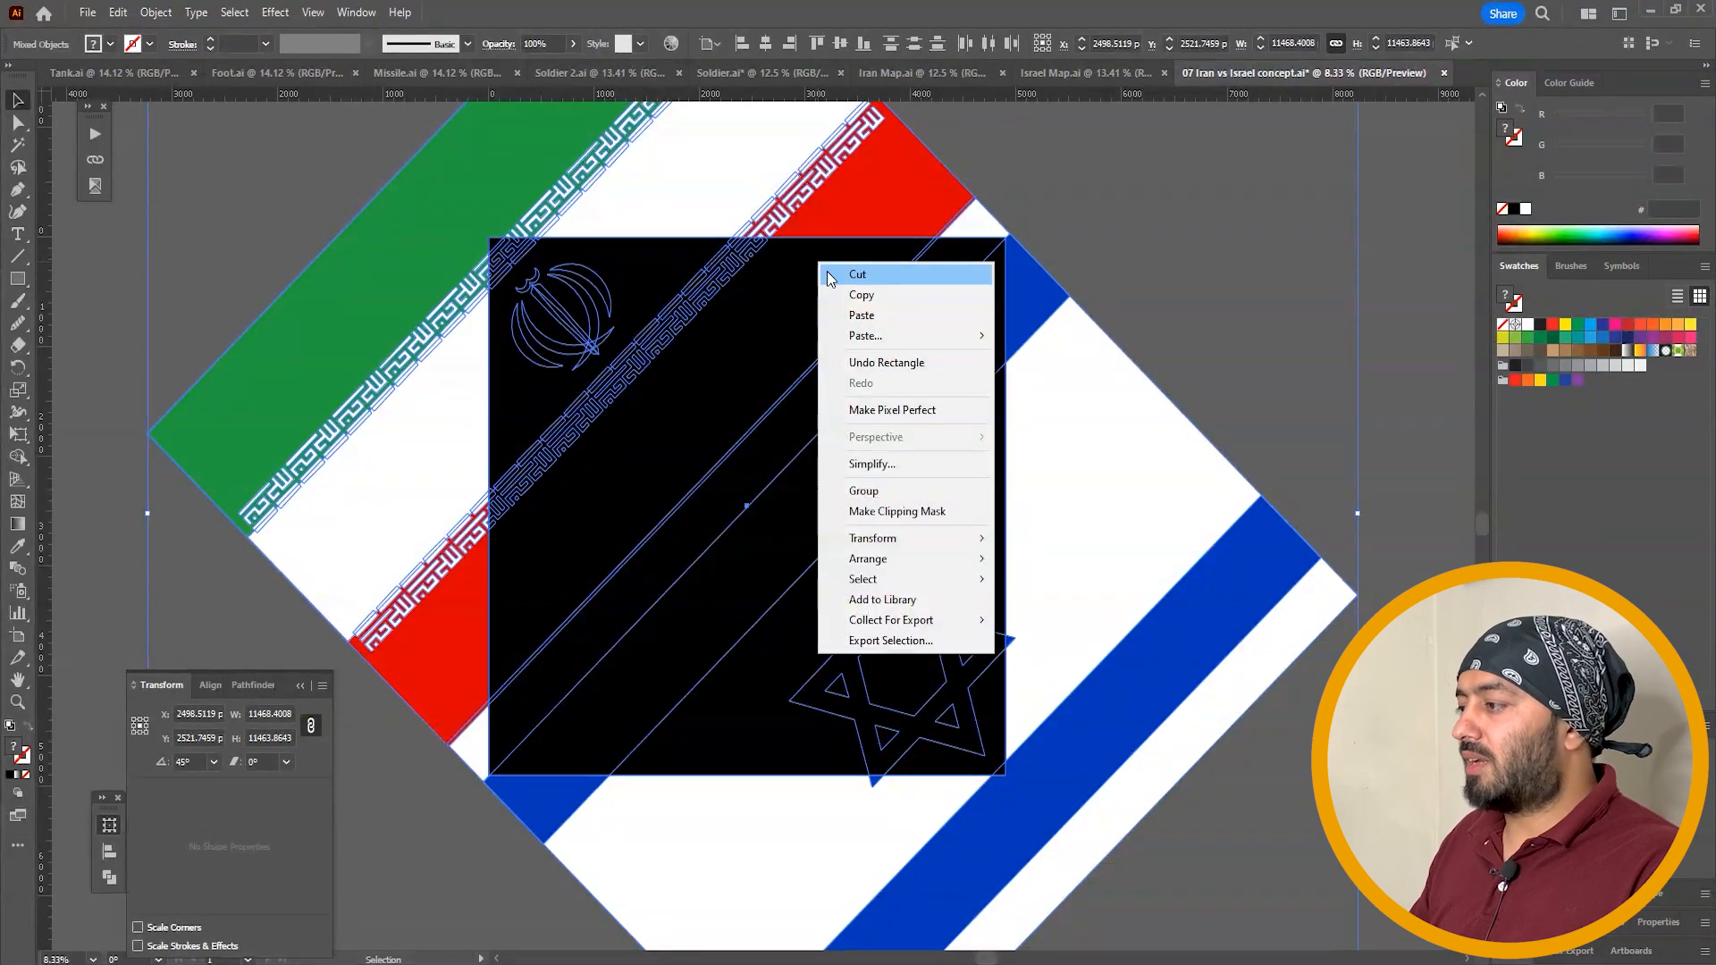
{"action": "left_click", "coordinate": [961, 516]}
{"action": "left_click", "coordinate": [1091, 386]}
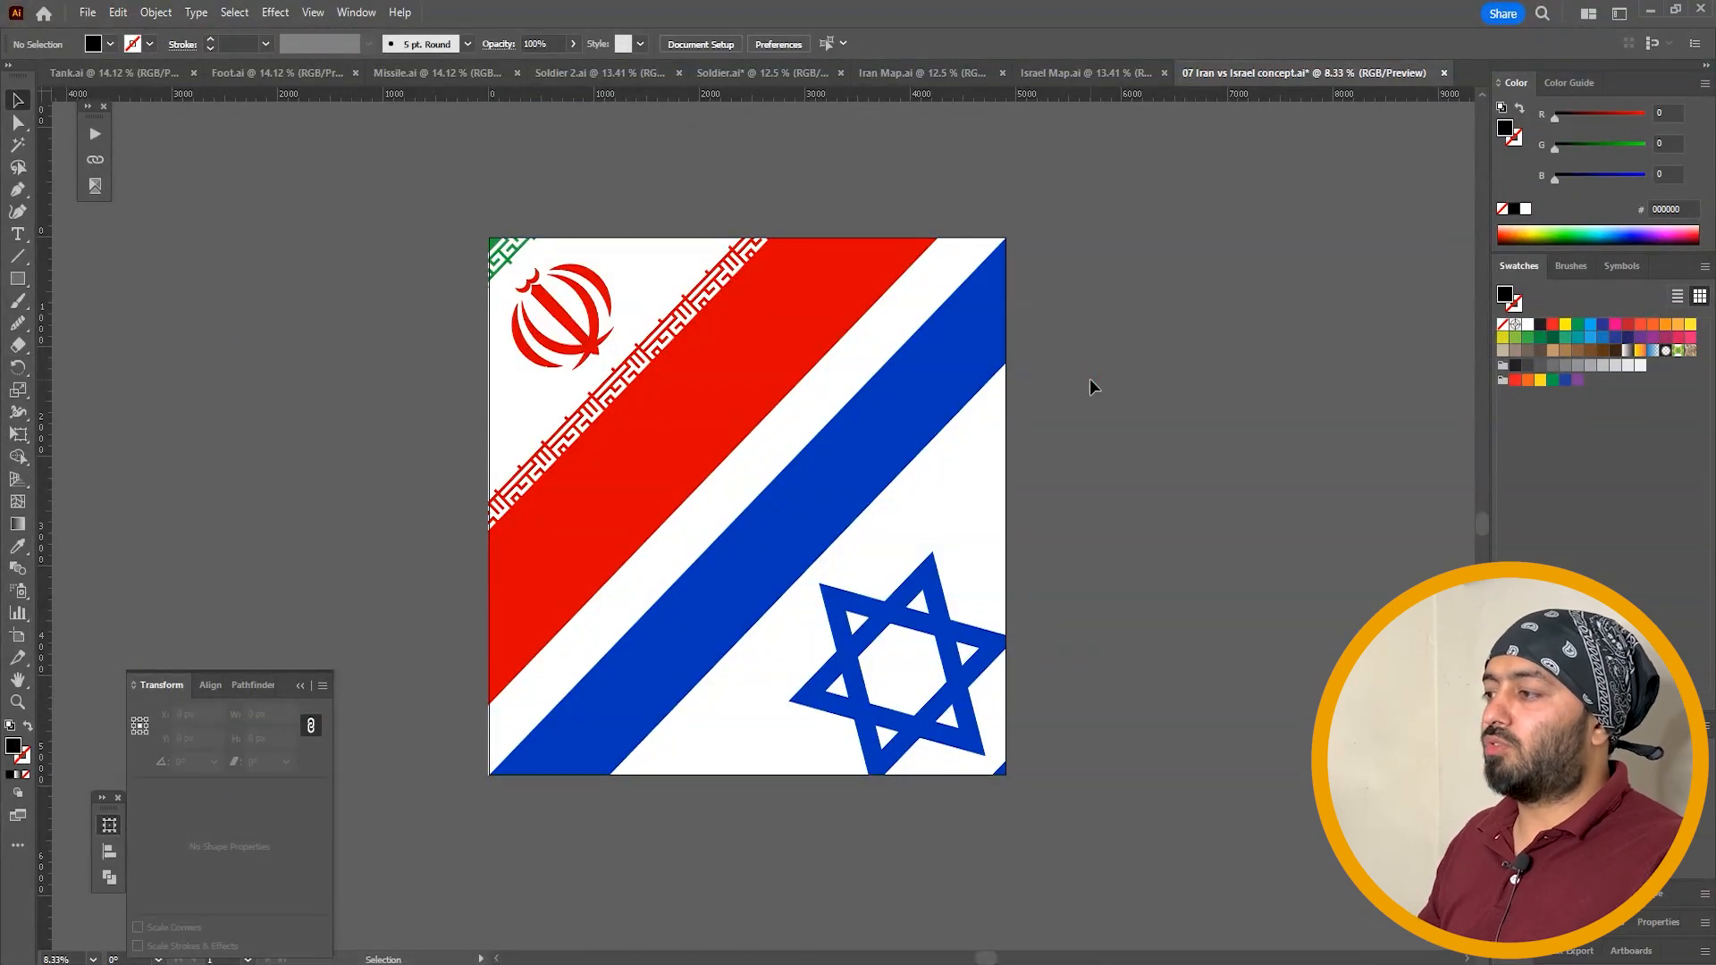
Send the clipped flag background to the back, behind the WAR burst
{"action": "left_click", "coordinate": [982, 325]}
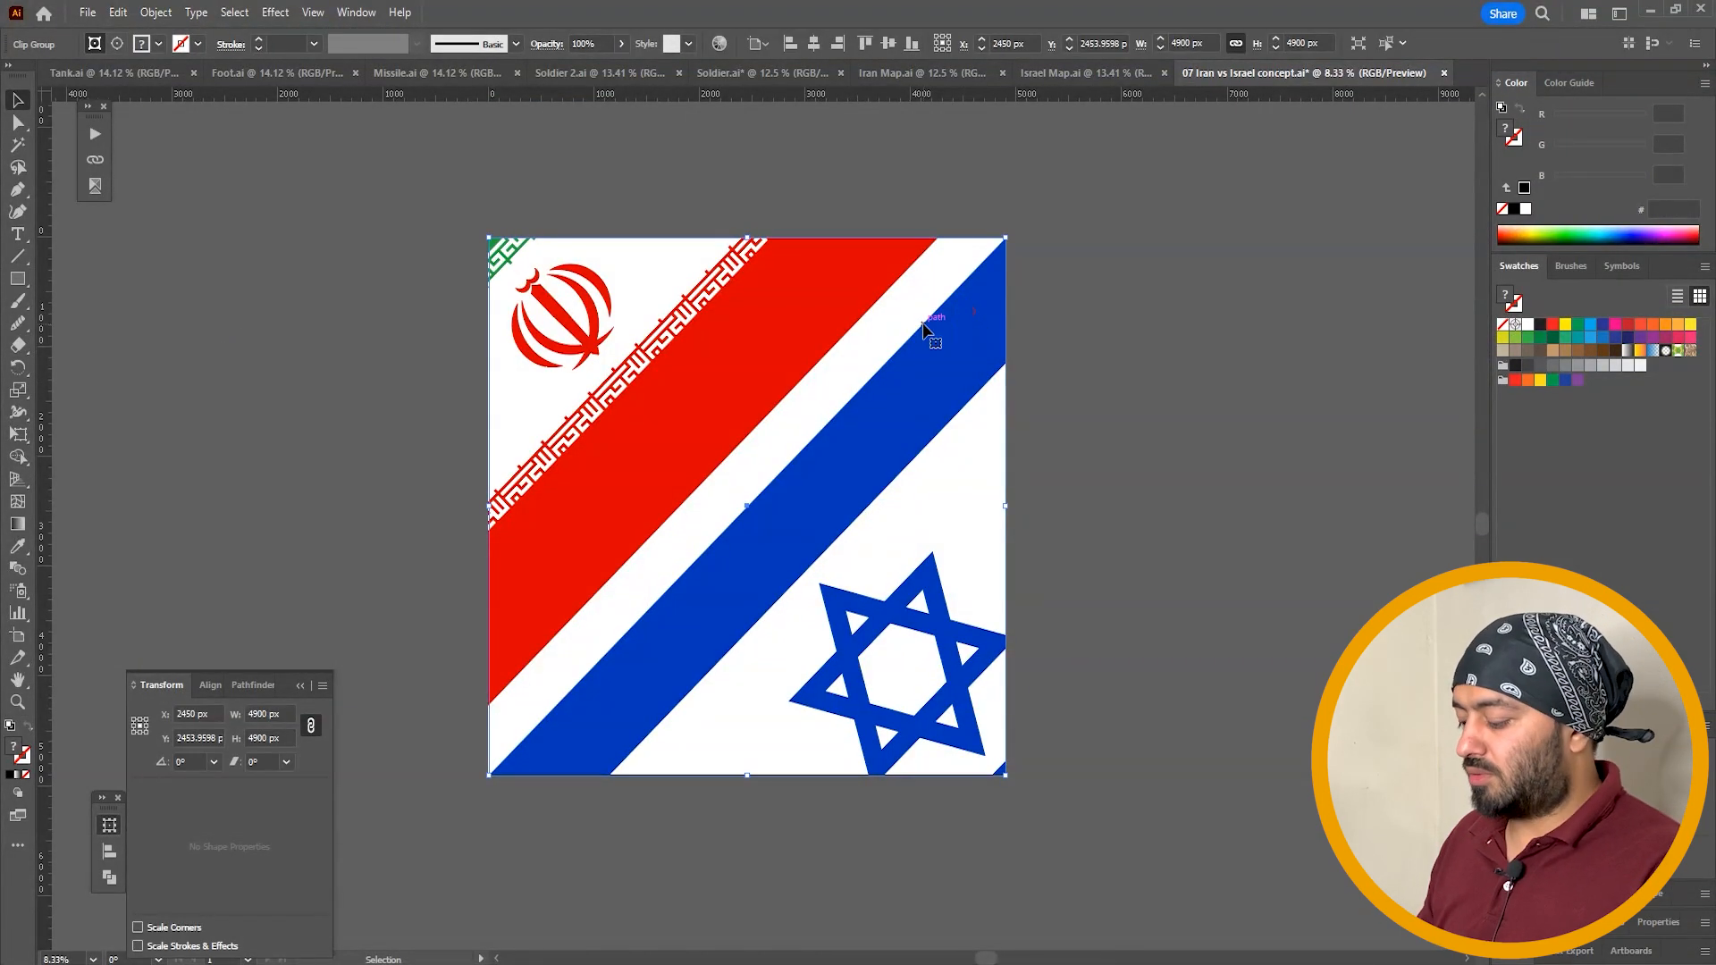
{"action": "key", "text": "ctrl+shift+bracketleft"}
{"action": "left_click", "coordinate": [1173, 400]}
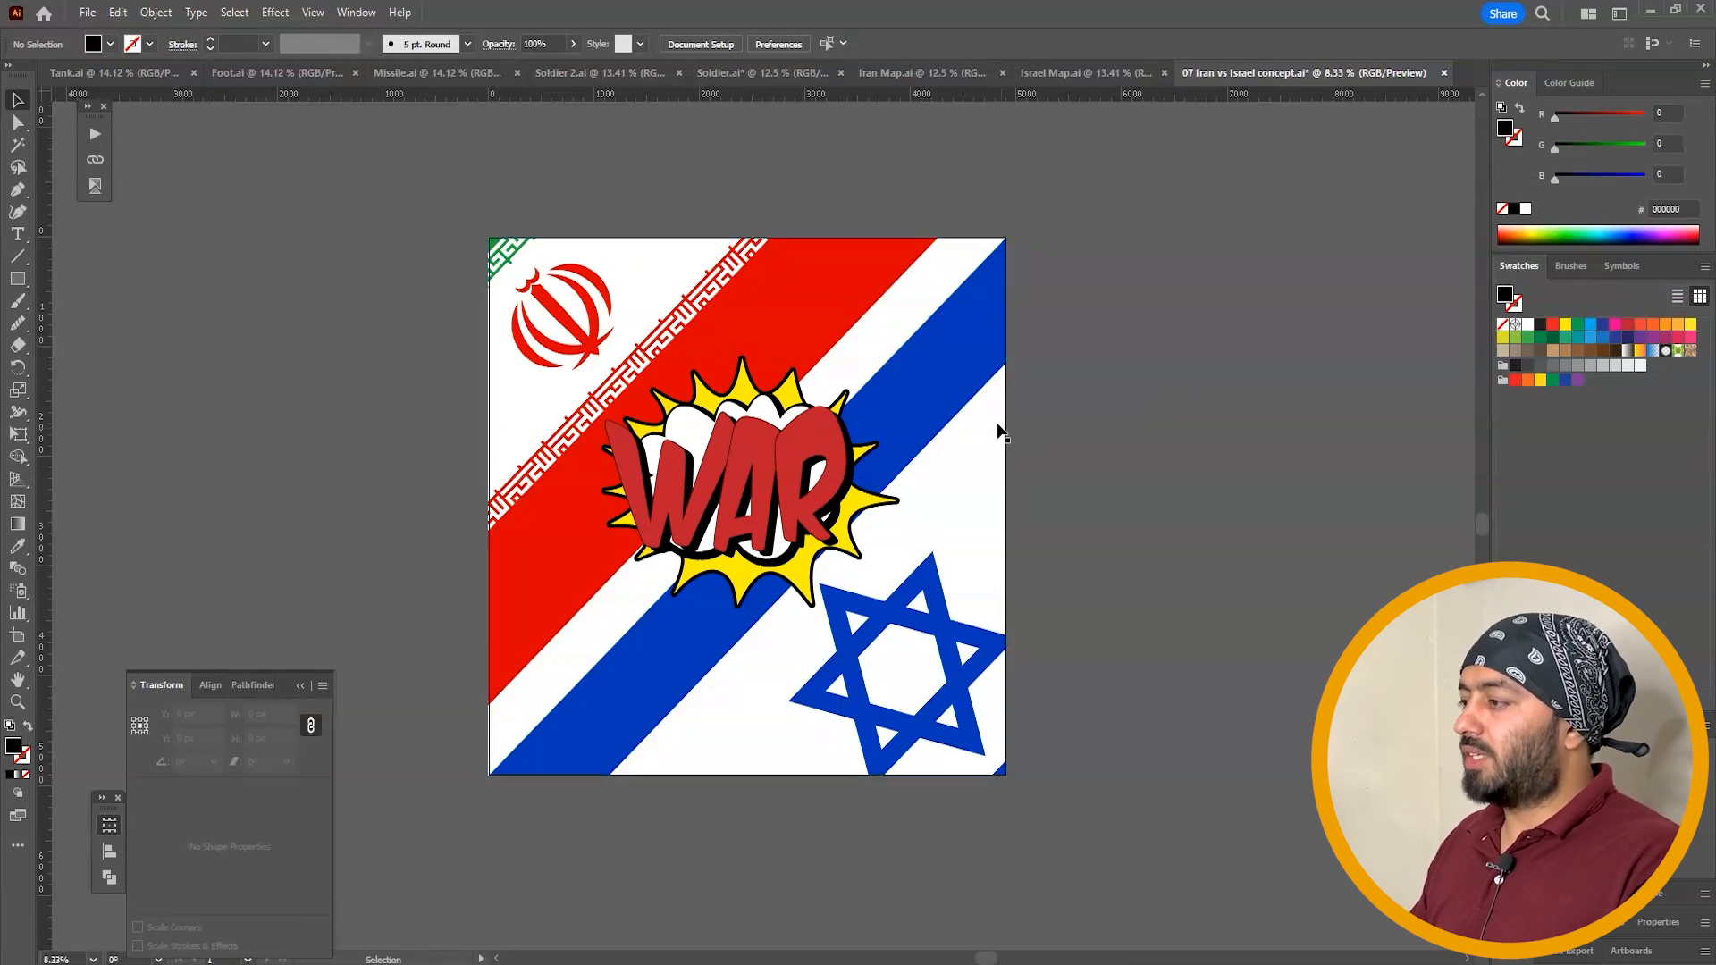
{"action": "left_click", "coordinate": [1120, 293]}
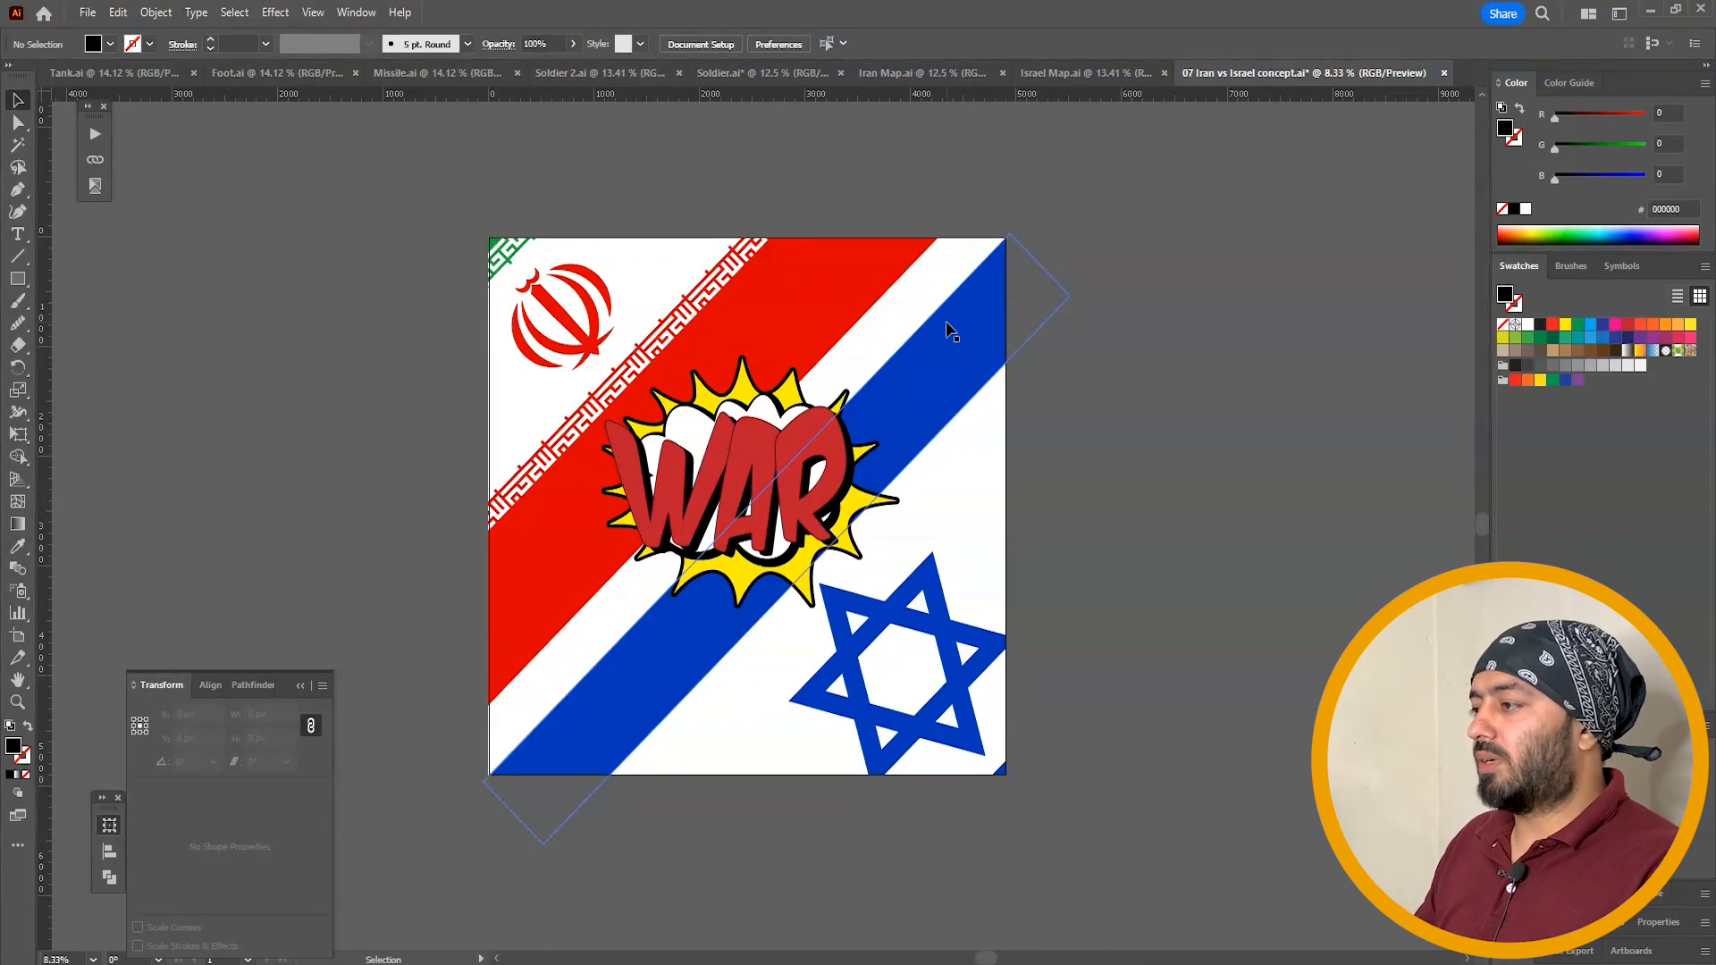
Draw a black 4900 × 4900 px square over the artboard and set its opacity to 50%
{"action": "left_click", "coordinate": [18, 278]}
{"action": "left_click_drag", "start_coordinate": [489, 237], "coordinate": [1006, 775]}
{"action": "key", "text": "v"}
{"action": "key", "text": "5"}
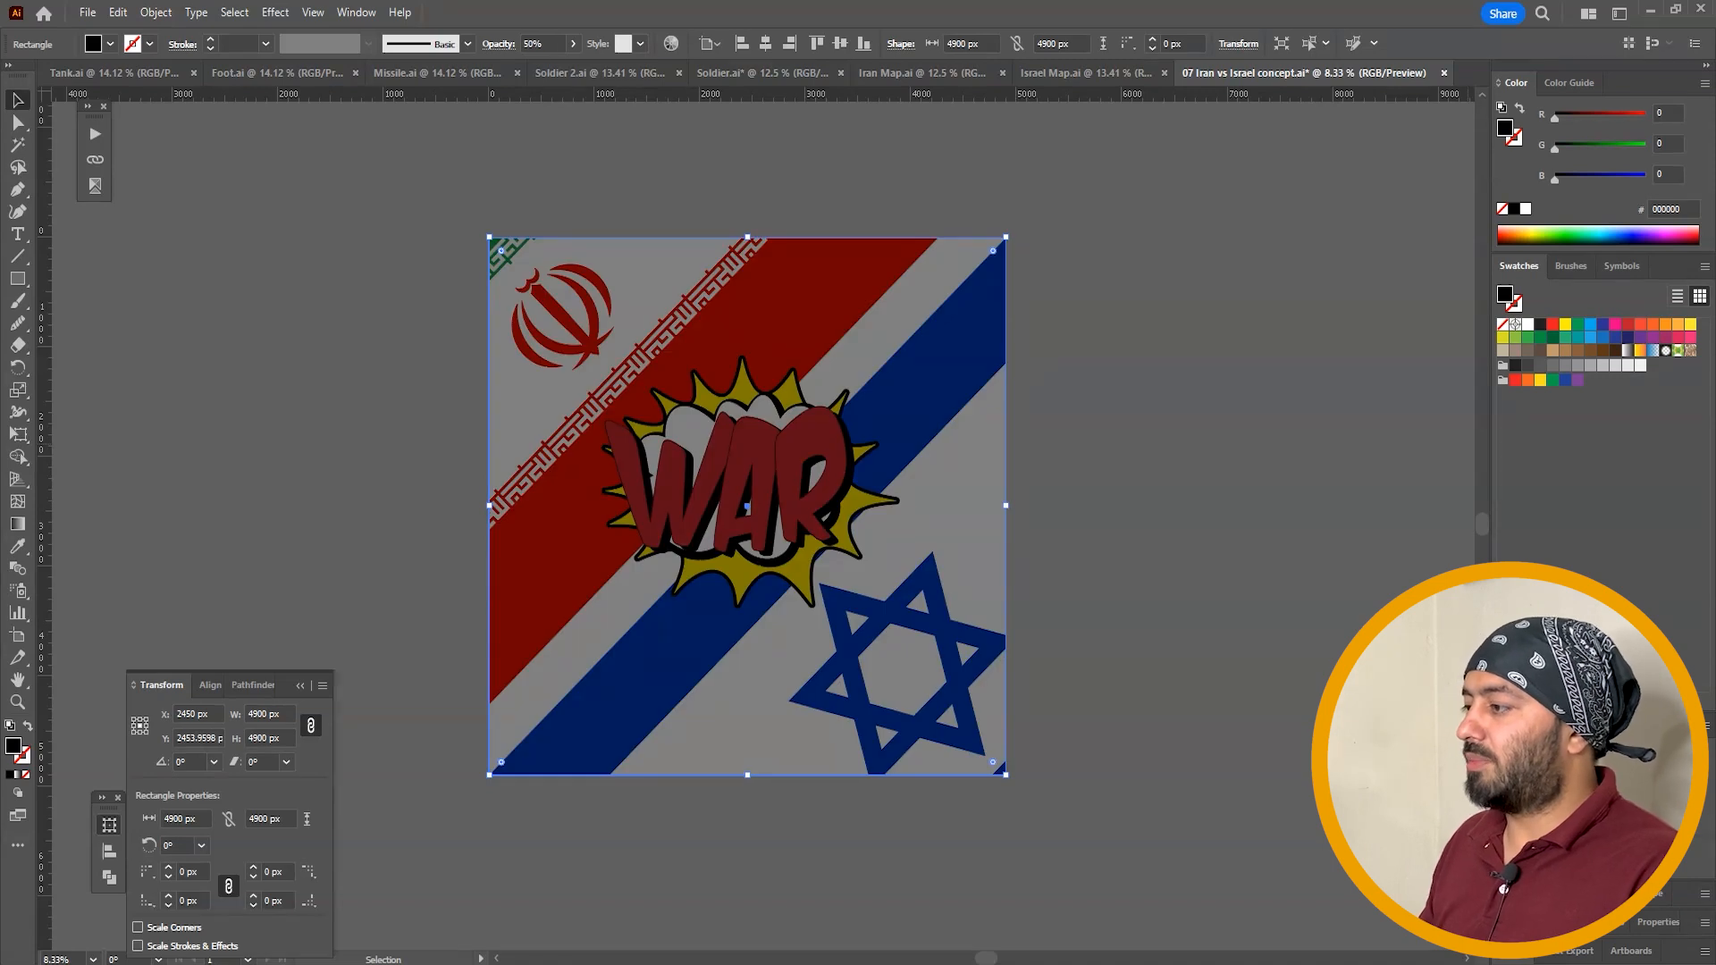
{"action": "left_click", "coordinate": [1143, 496]}
Move the semi-transparent black overlay backward so it sits above the flags but behind the WAR burst
{"action": "left_click", "coordinate": [944, 358]}
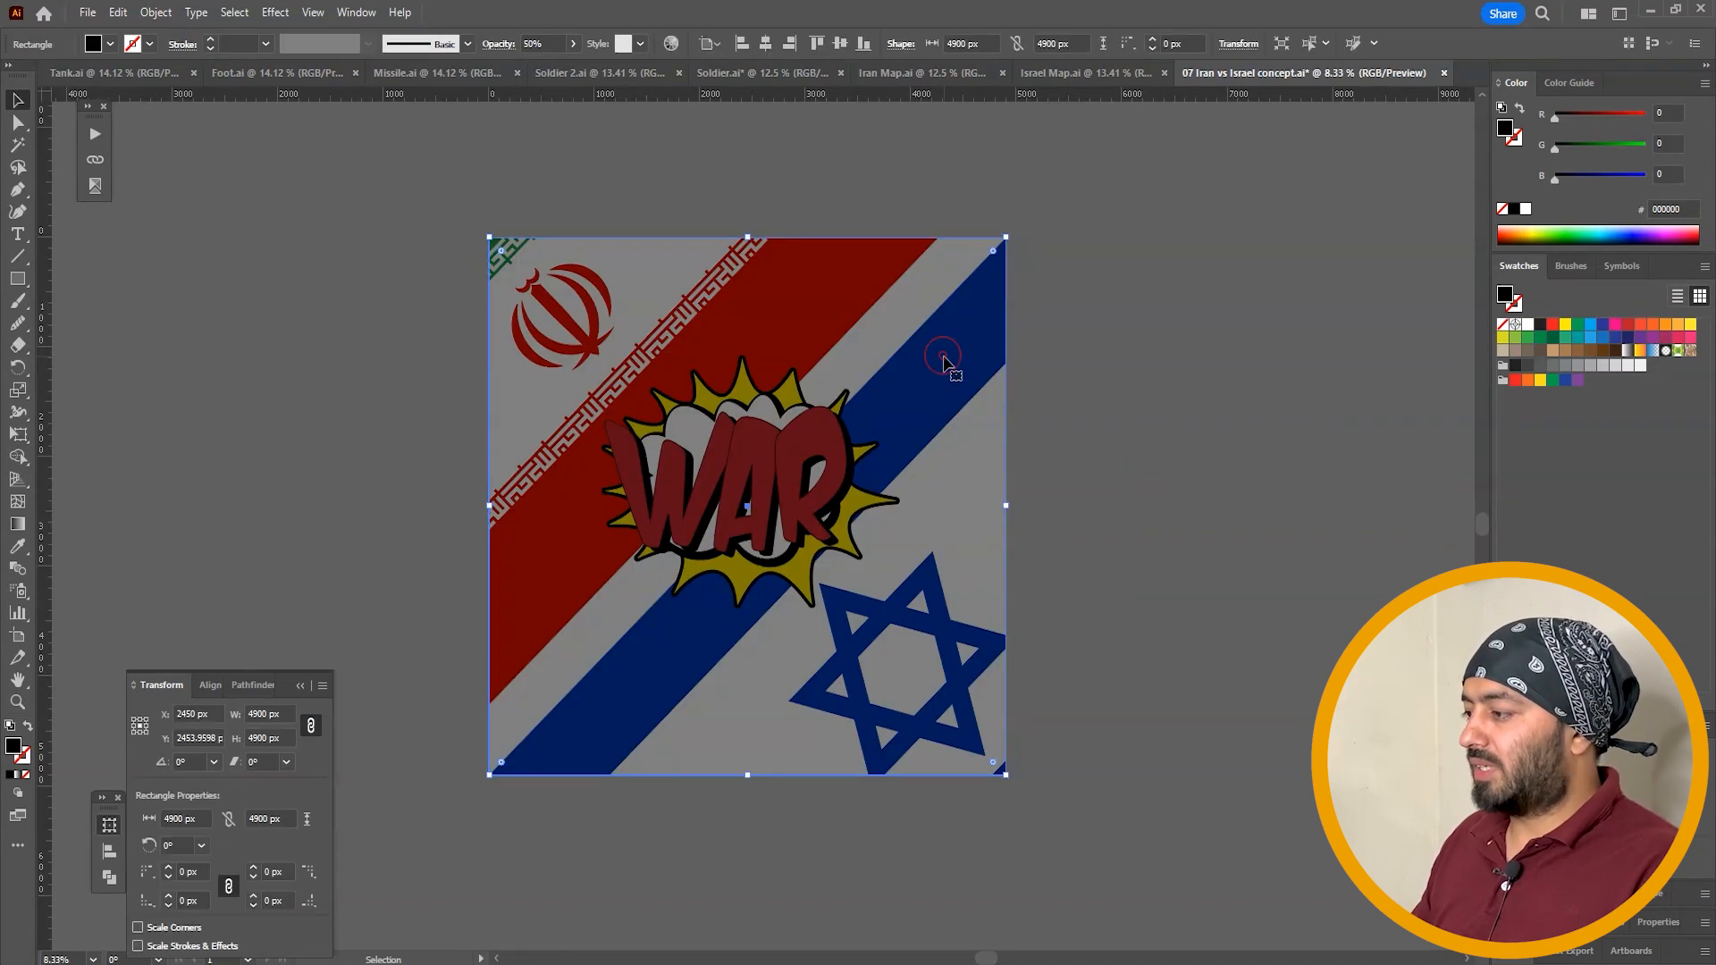
{"action": "key", "text": "ctrl+["}
{"action": "key", "text": "ctrl+["}
{"action": "key", "text": "ctrl+["}
{"action": "key", "text": "ctrl+]"}
{"action": "left_click", "coordinate": [1221, 380]}
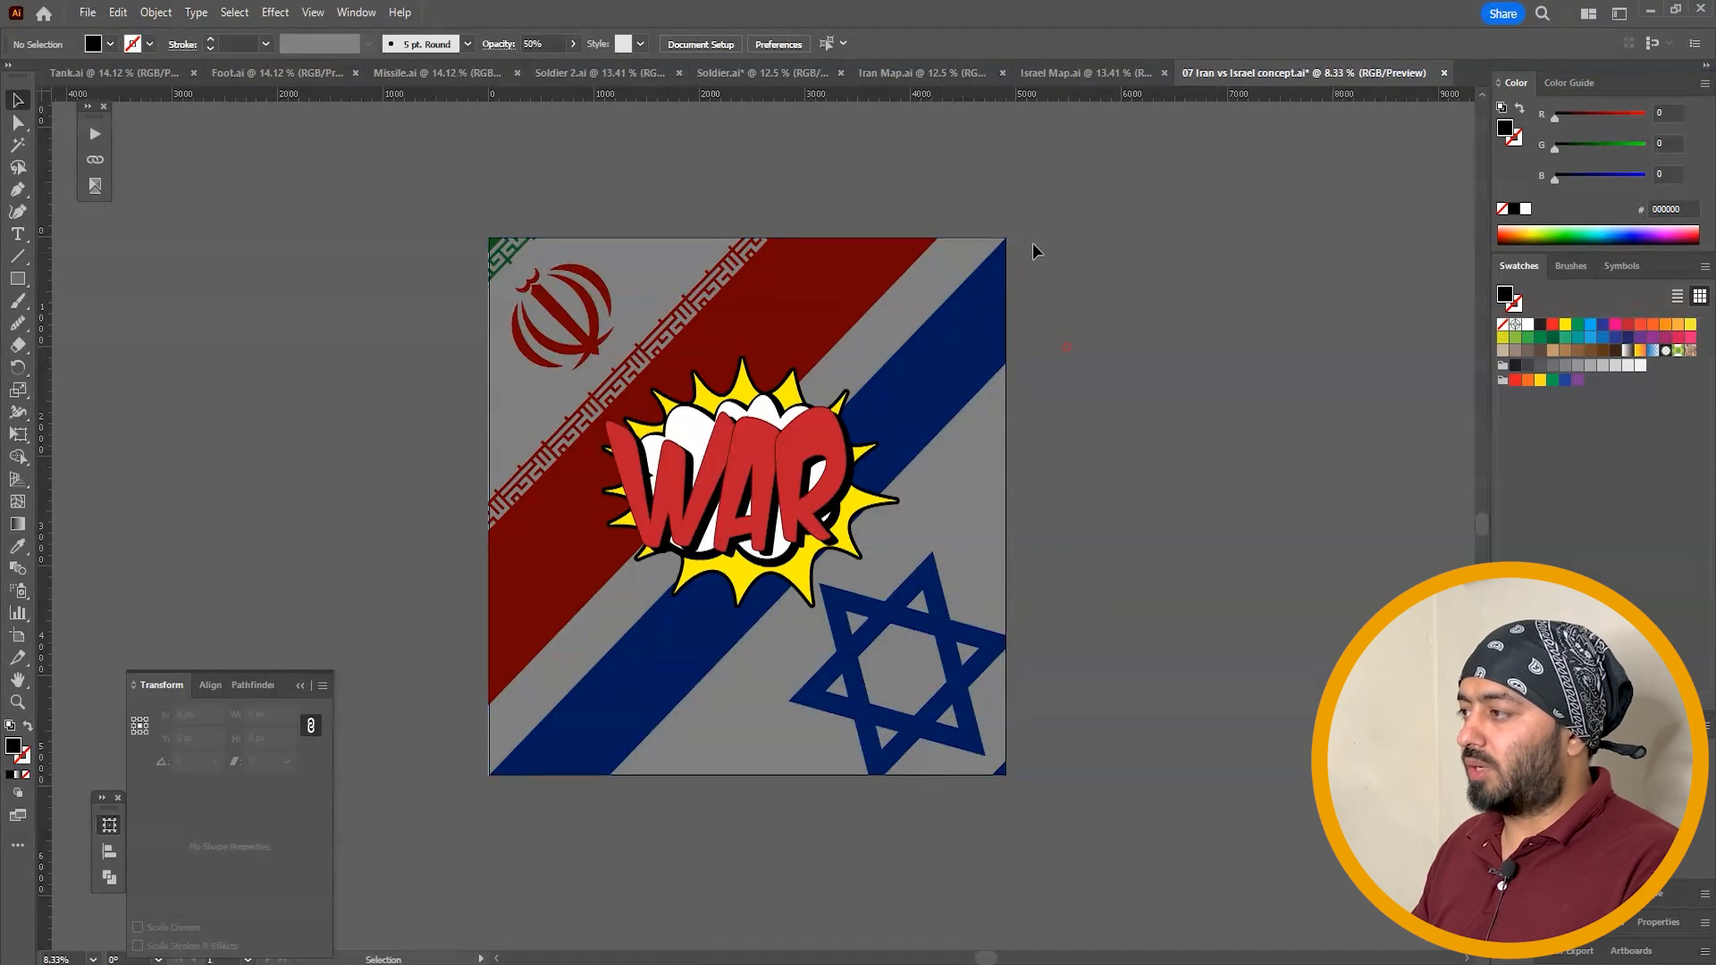
Fit the artboard in view and save the document
{"action": "key", "text": "ctrl+0"}
{"action": "key", "text": "ctrl+minus"}
{"action": "right_click", "coordinate": [1241, 361]}
{"action": "left_click", "coordinate": [1238, 284]}
{"action": "key", "text": "ctrl+s"}
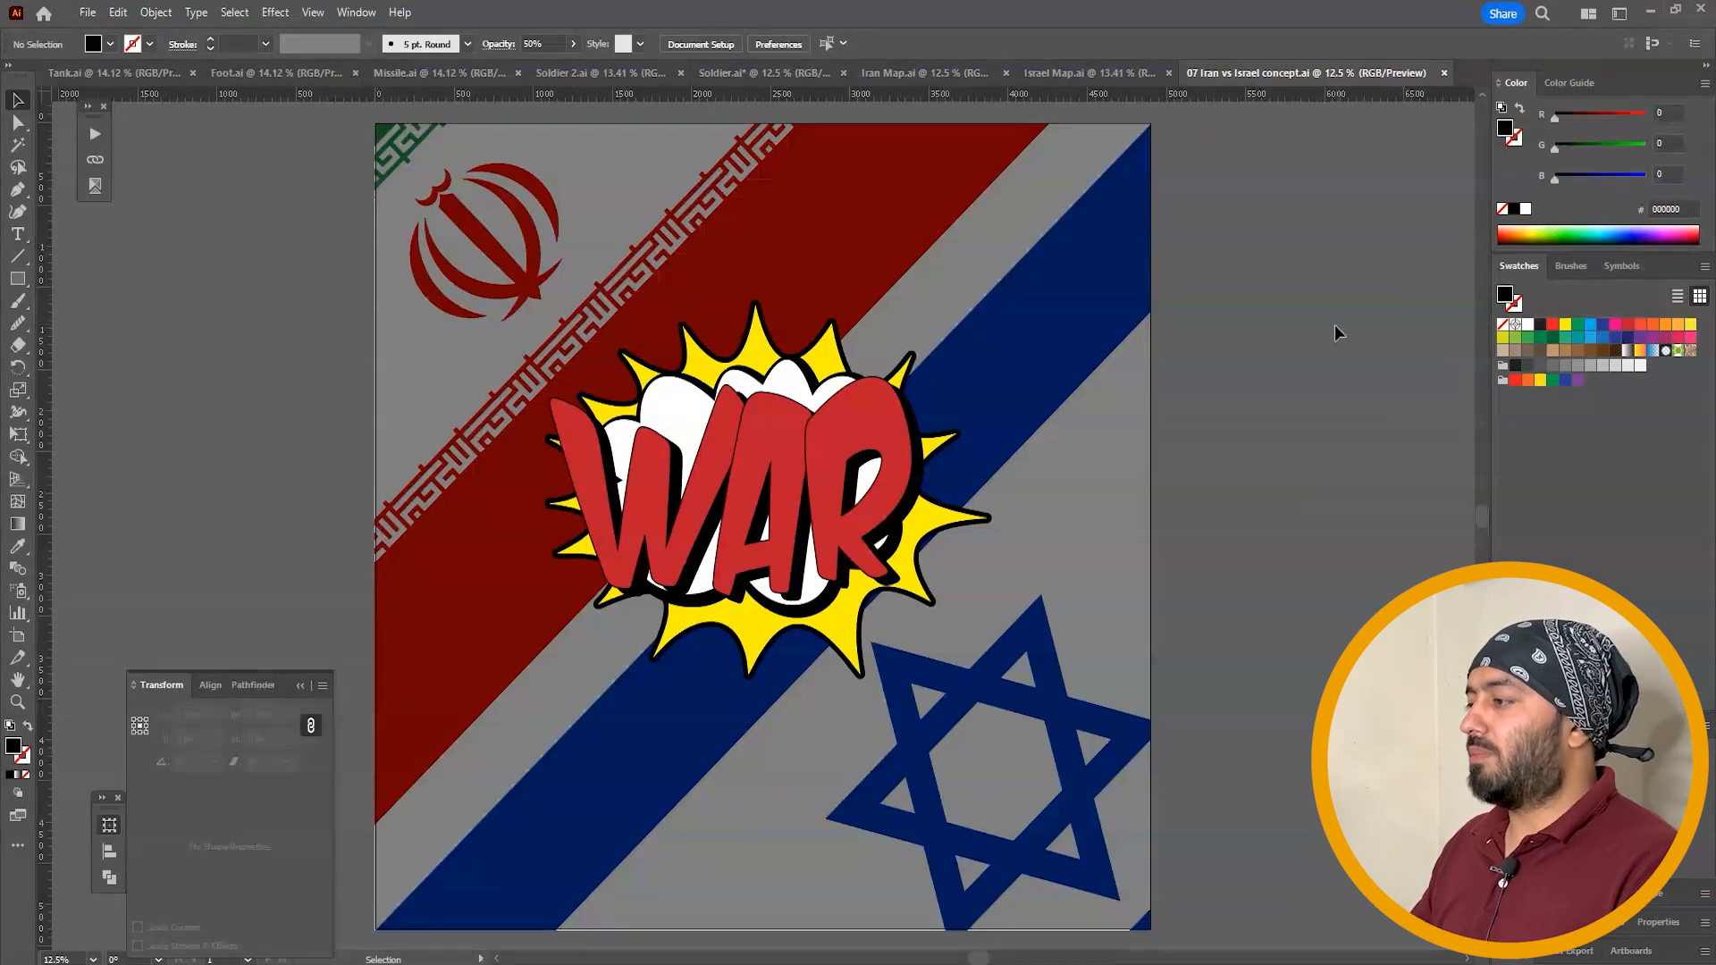
Enlarge the WAR lettering and its burst balloon together from their centre and nudge them slightly sideways
{"action": "key", "text": "ctrl+a"}
{"action": "left_click", "coordinate": [958, 409], "text": "shift"}
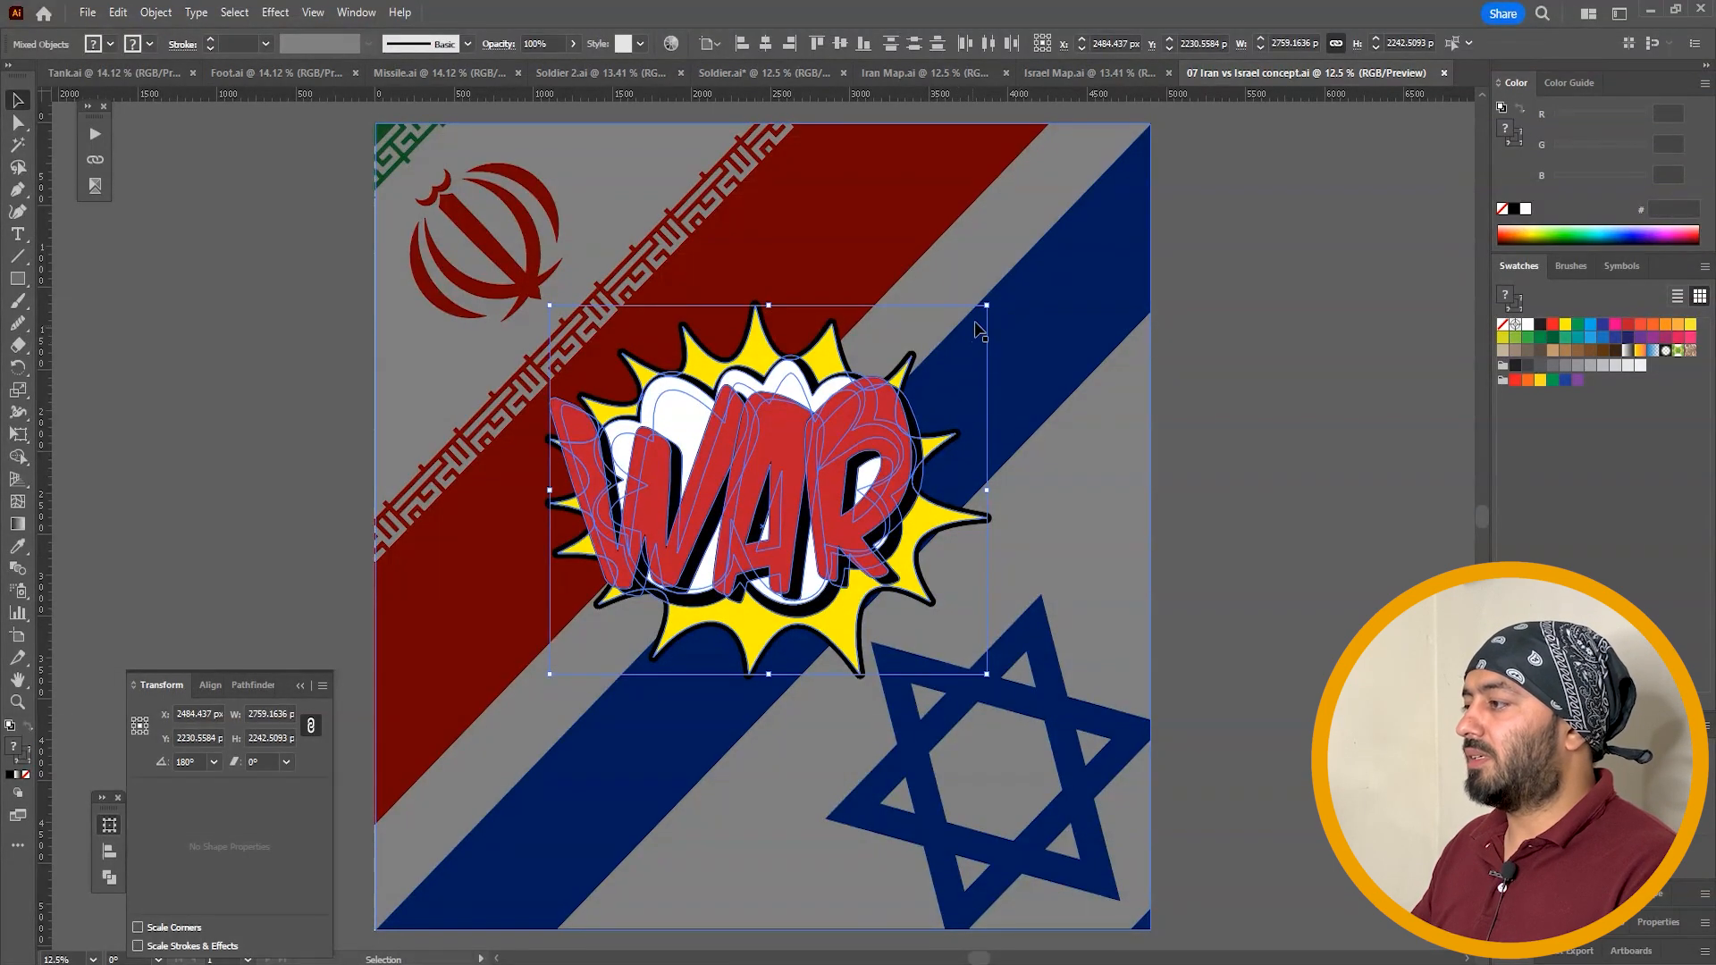
{"action": "left_click_drag", "start_coordinate": [992, 298], "coordinate": [1168, 192]}
{"action": "left_click_drag", "start_coordinate": [894, 408], "coordinate": [908, 408]}
{"action": "left_click", "coordinate": [1266, 414]}
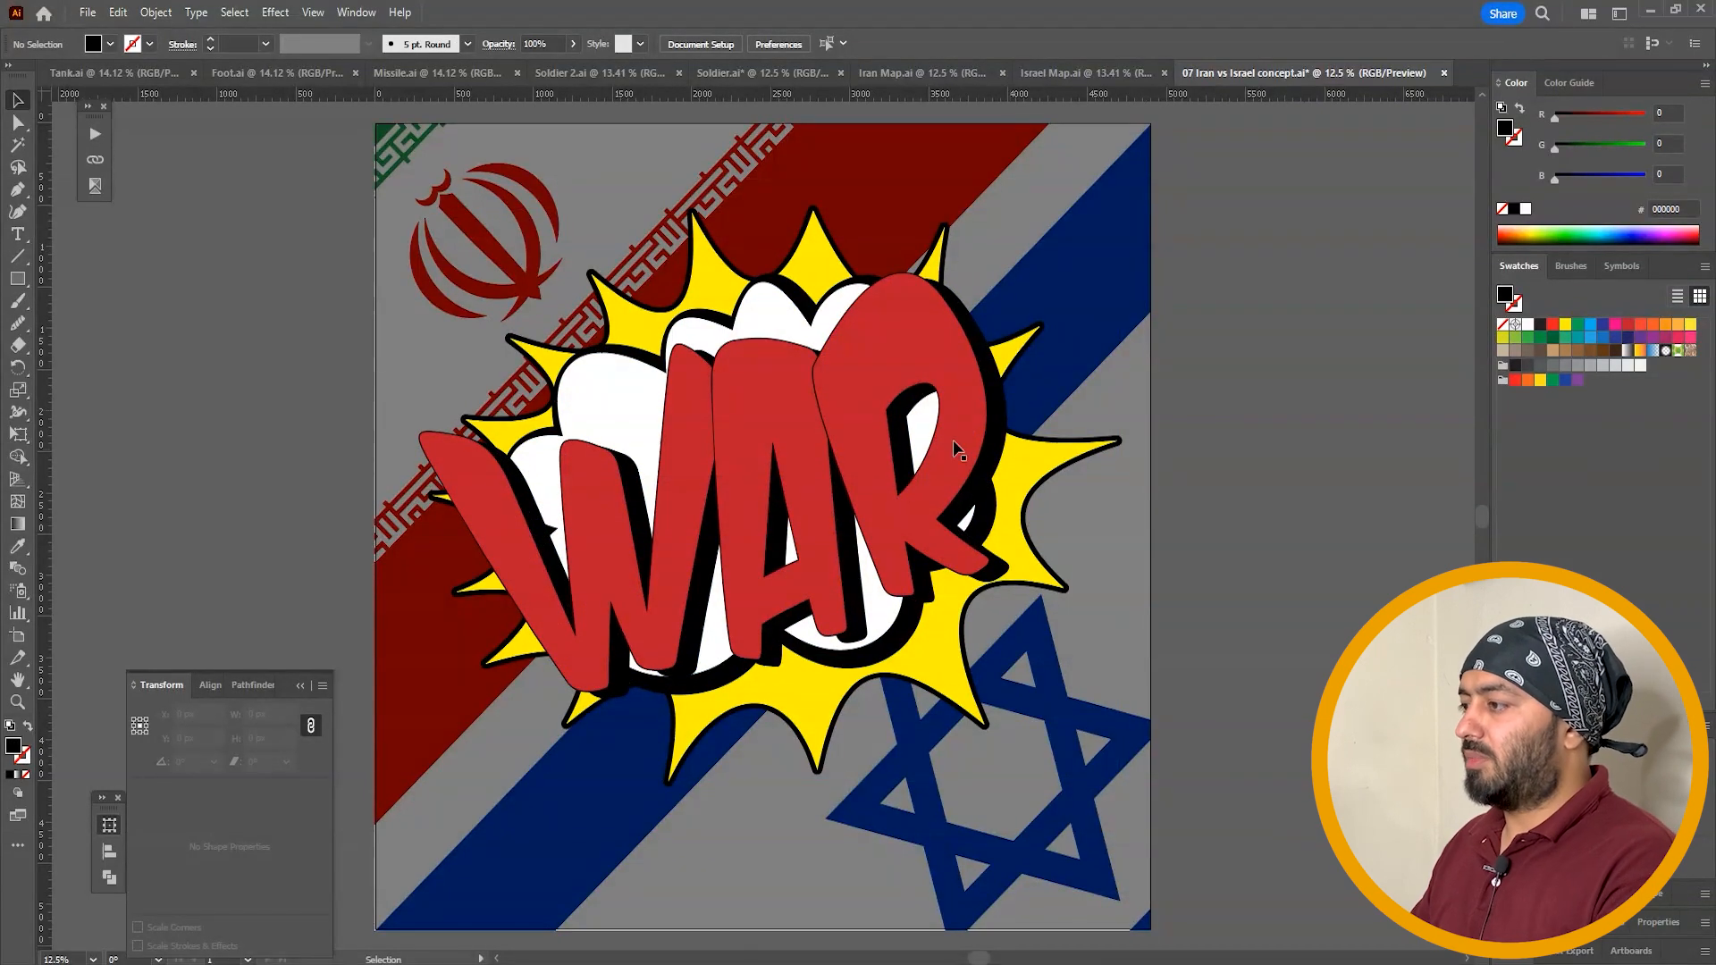
Isolate the red WAR letters' group and set the black stroke of all its letters to 24 pt
{"action": "left_click", "coordinate": [842, 391]}
{"action": "double_click", "coordinate": [841, 388]}
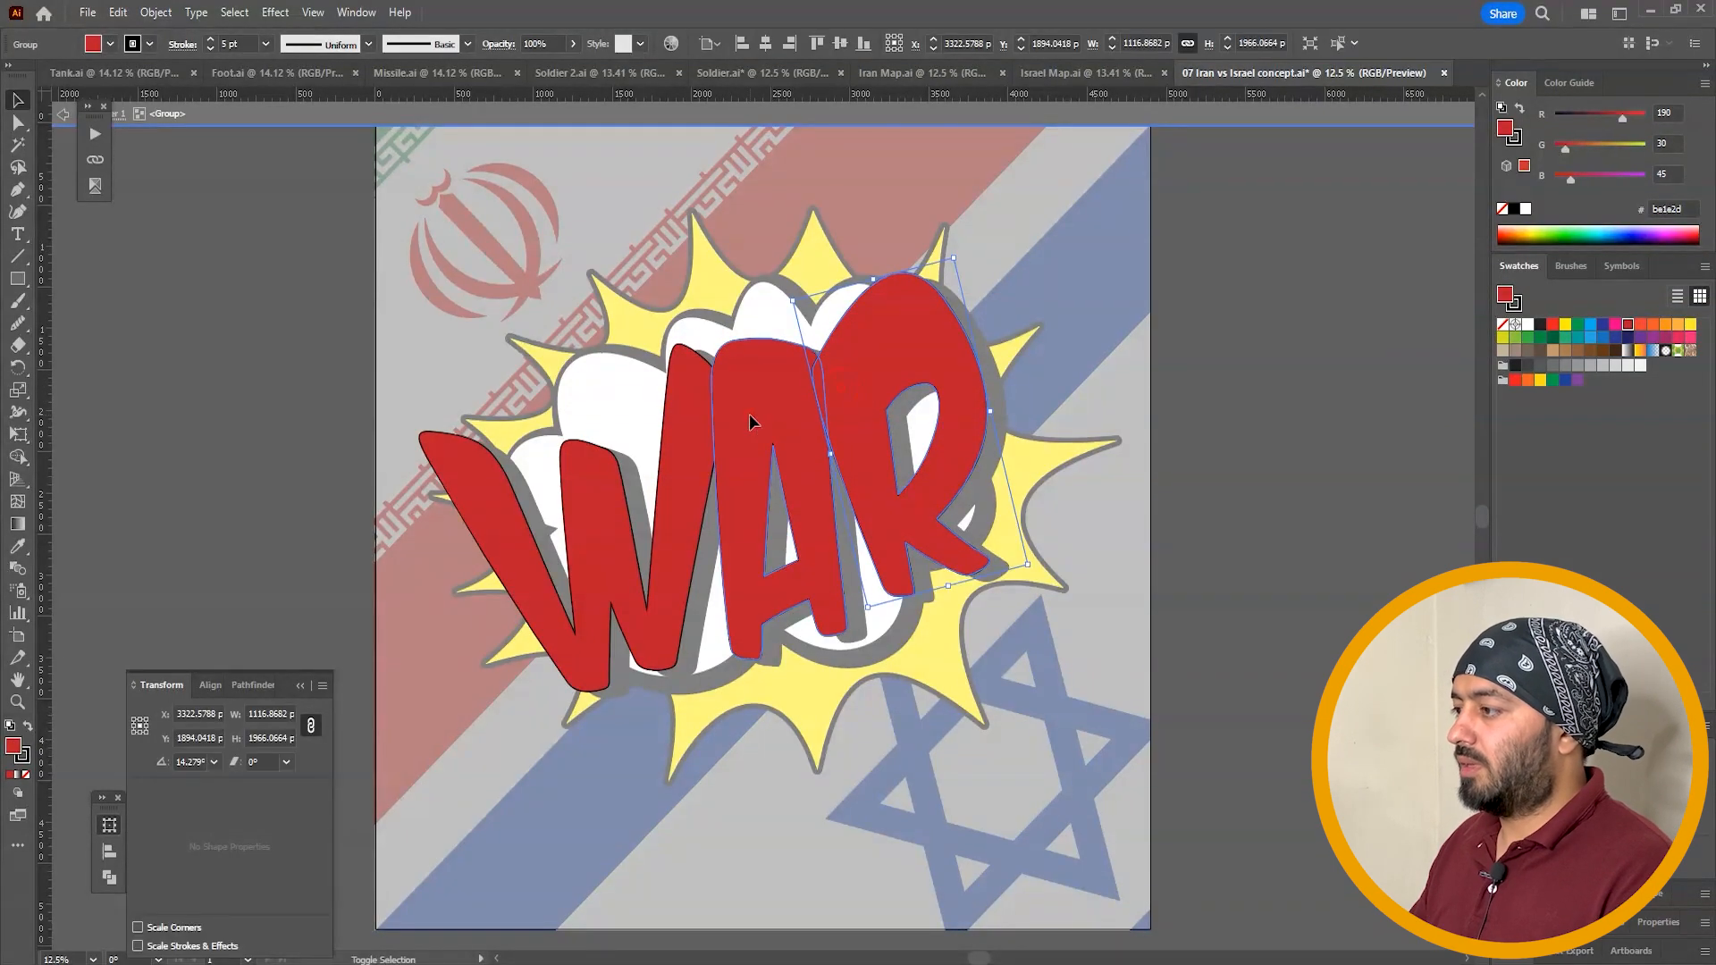
{"action": "left_click", "coordinate": [1514, 302]}
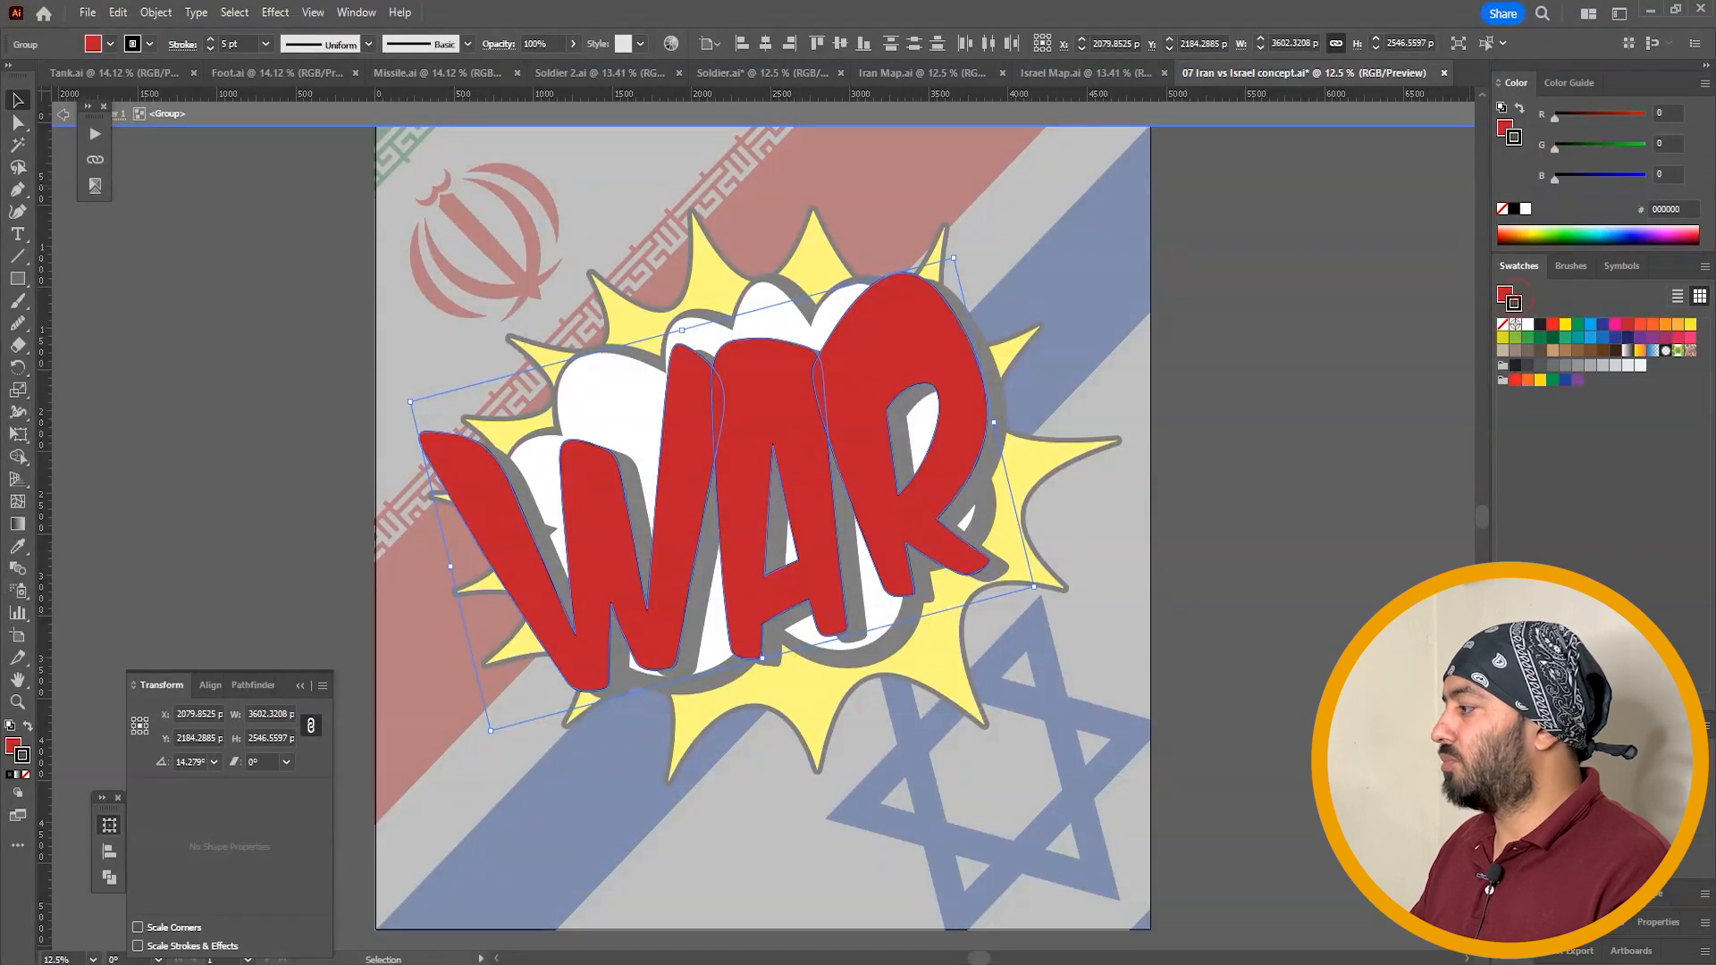
{"action": "scroll", "coordinate": [236, 43], "scroll_direction": "up", "scroll_amount": 19}
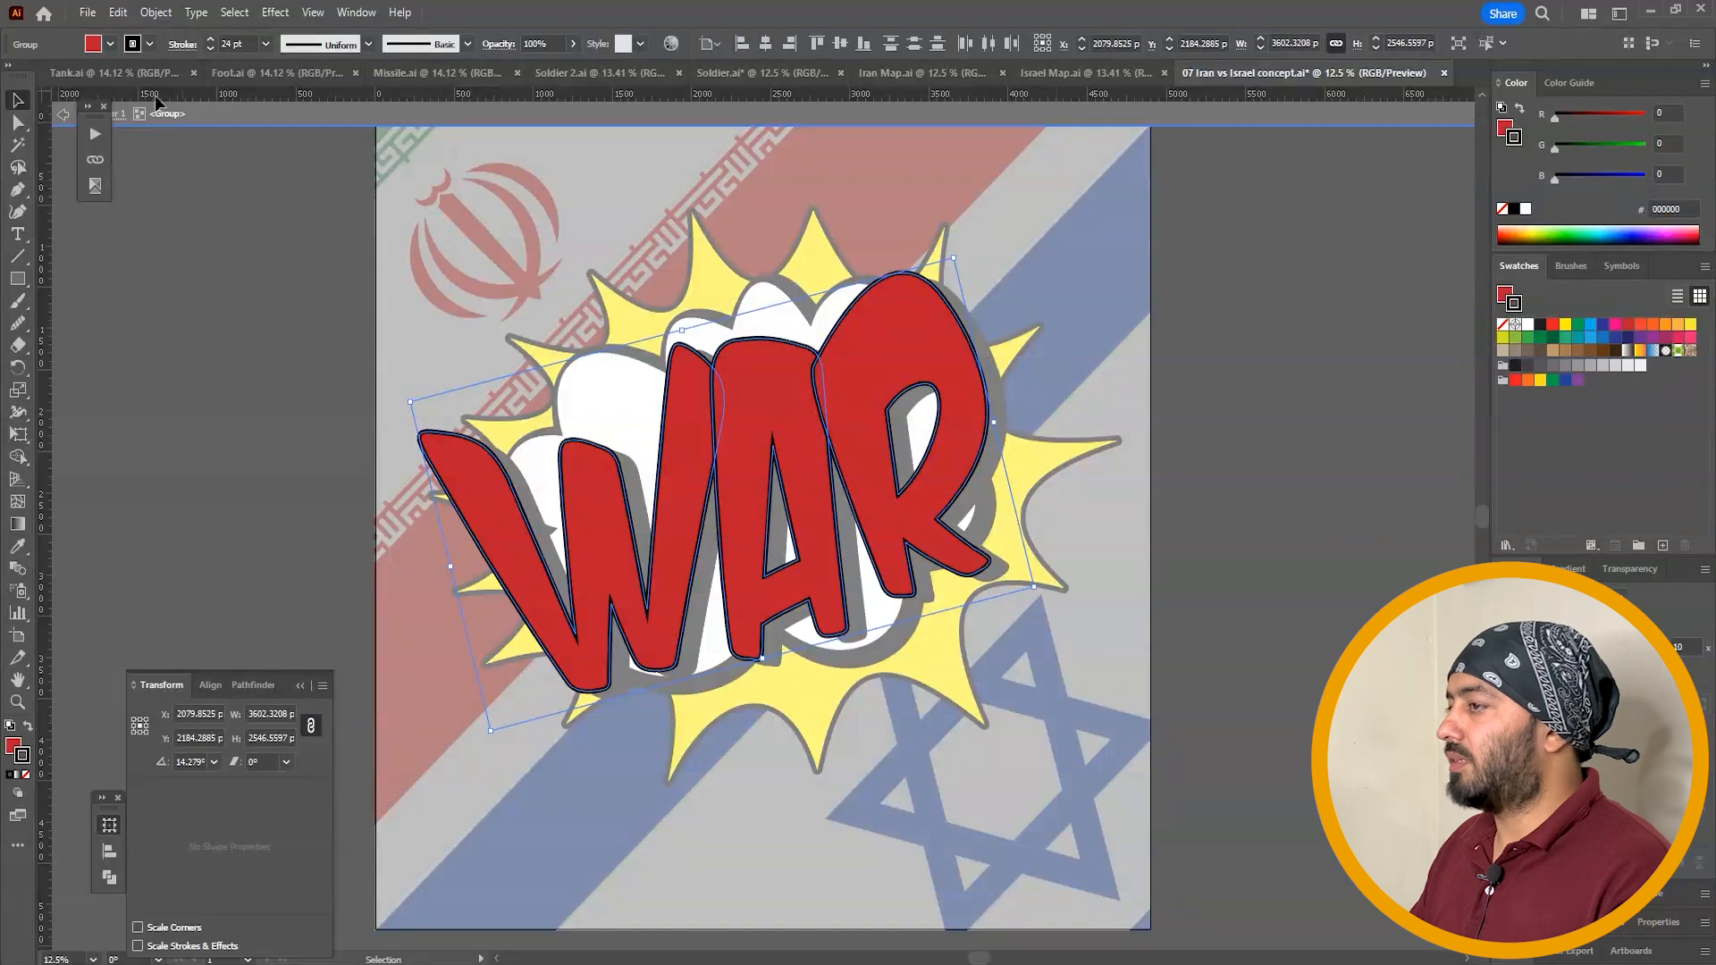
Expand the fill and stroke of the red WAR letters into shapes and leave the isolated group
{"action": "left_click", "coordinate": [155, 12]}
{"action": "left_click", "coordinate": [170, 255]}
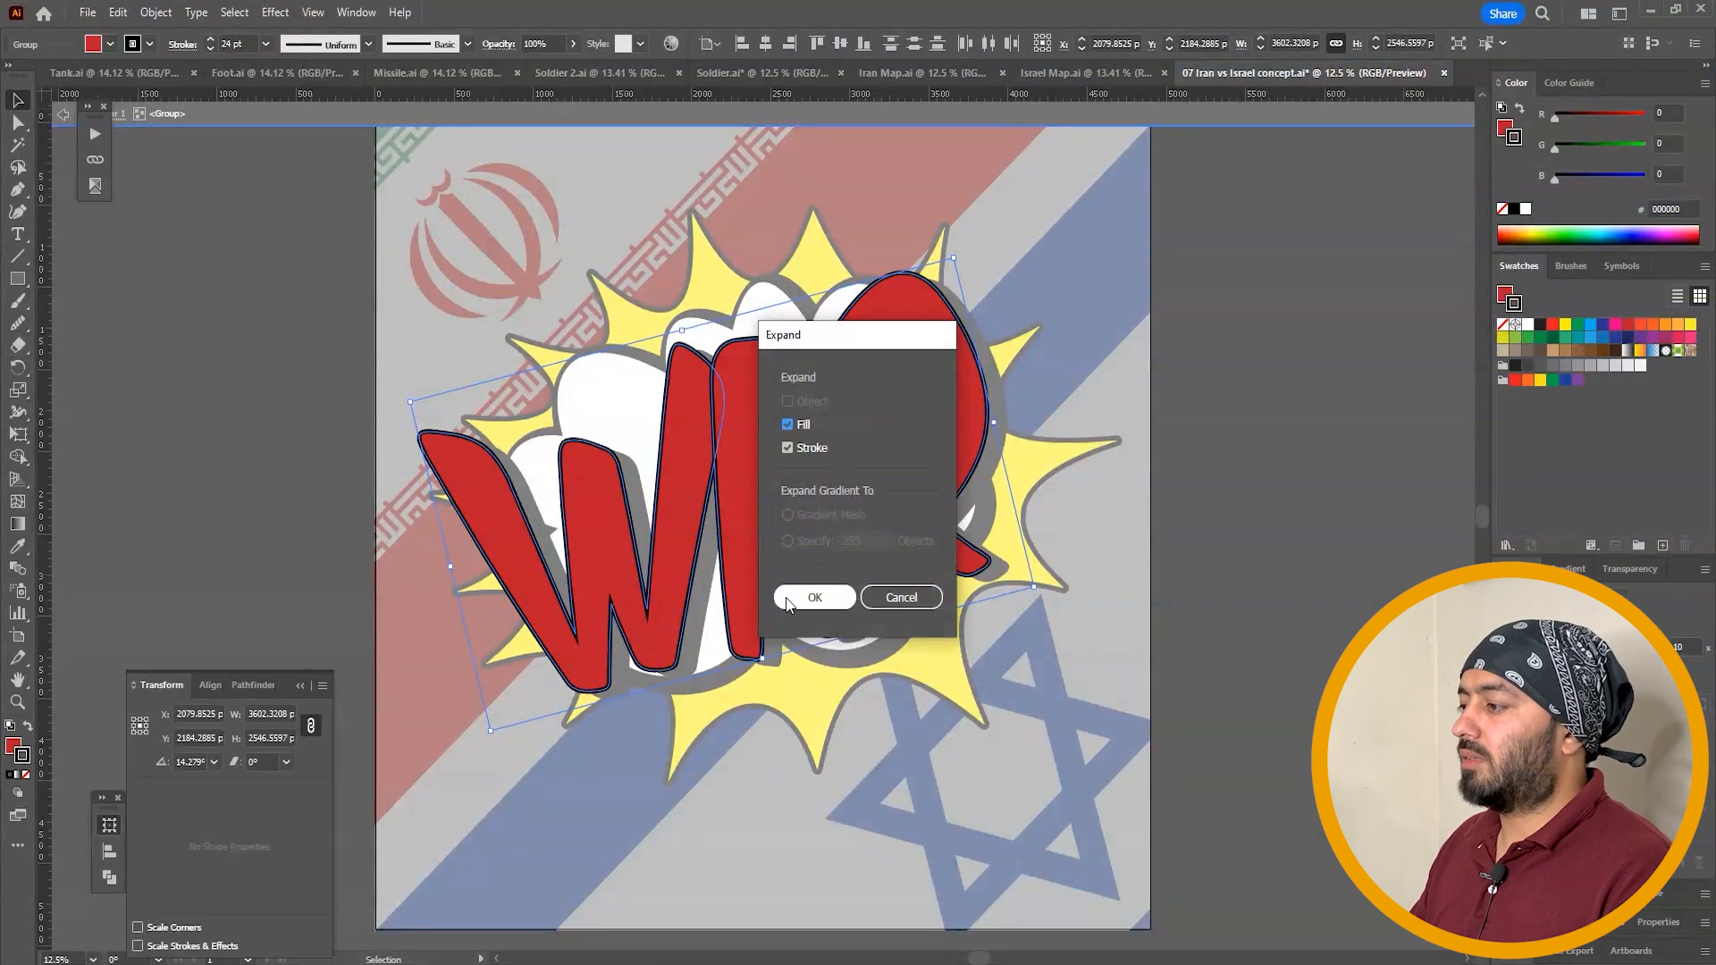
{"action": "left_click", "coordinate": [786, 605]}
{"action": "double_click", "coordinate": [1276, 447]}
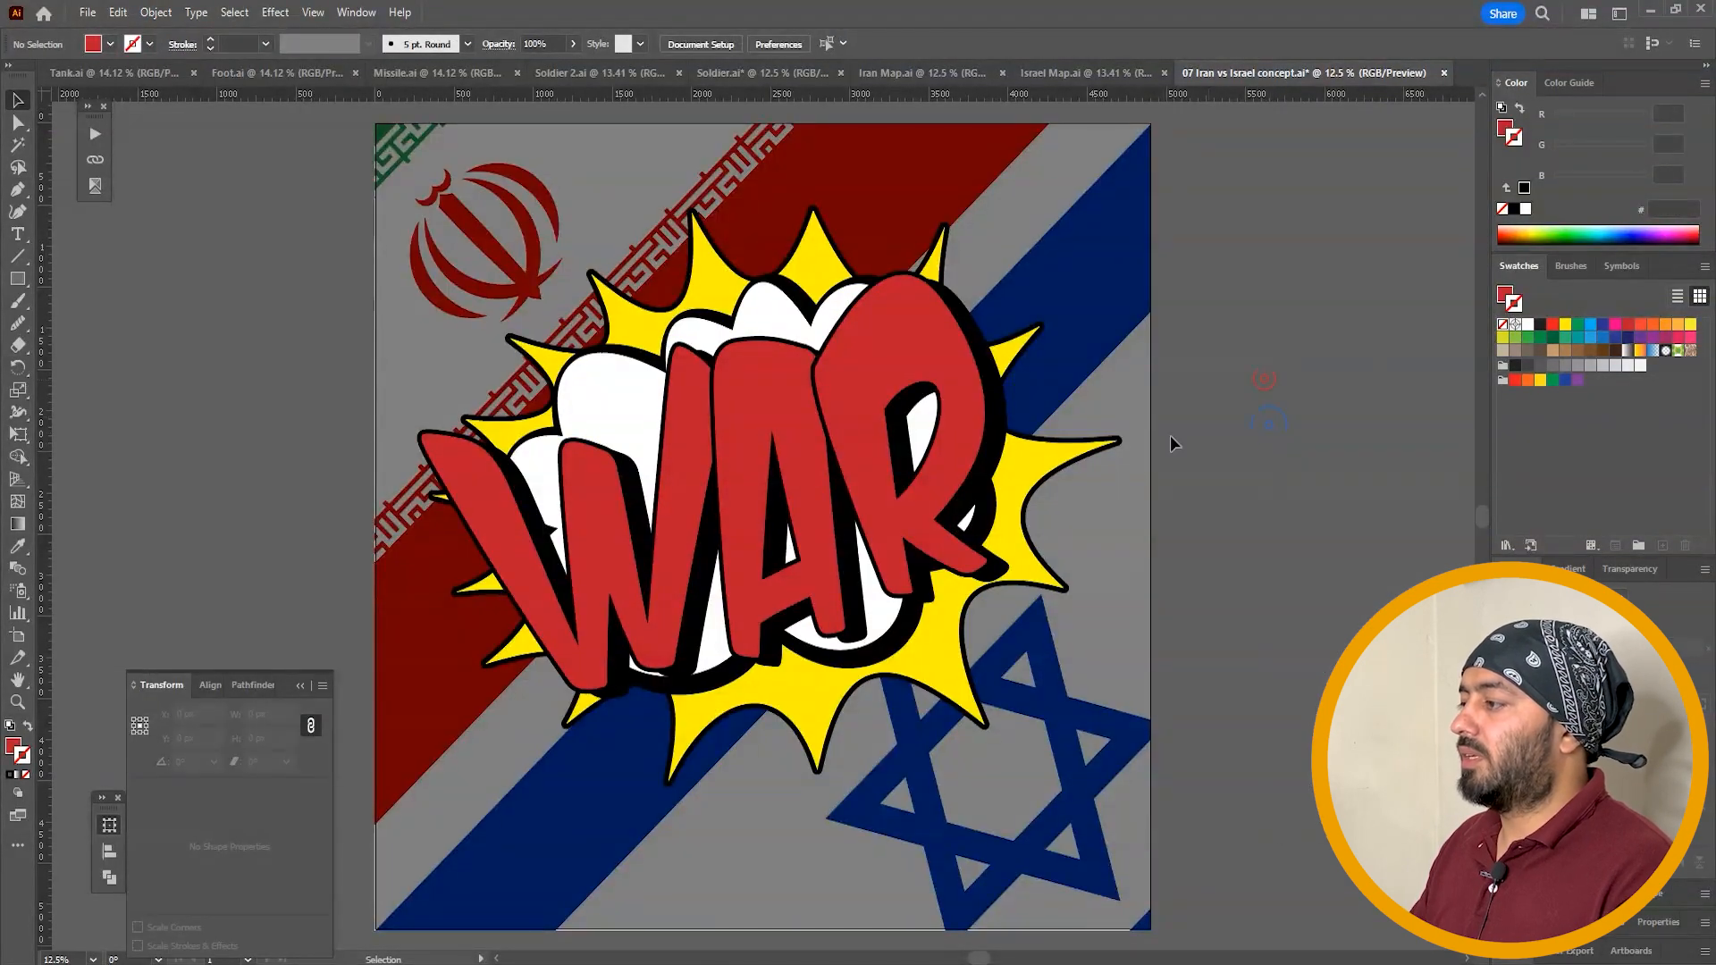
Examine the stroke settings of the yellow burst, the whole artwork and the black shadow of the WAR lettering
{"action": "left_click", "coordinate": [1091, 444]}
{"action": "left_click", "coordinate": [1264, 436]}
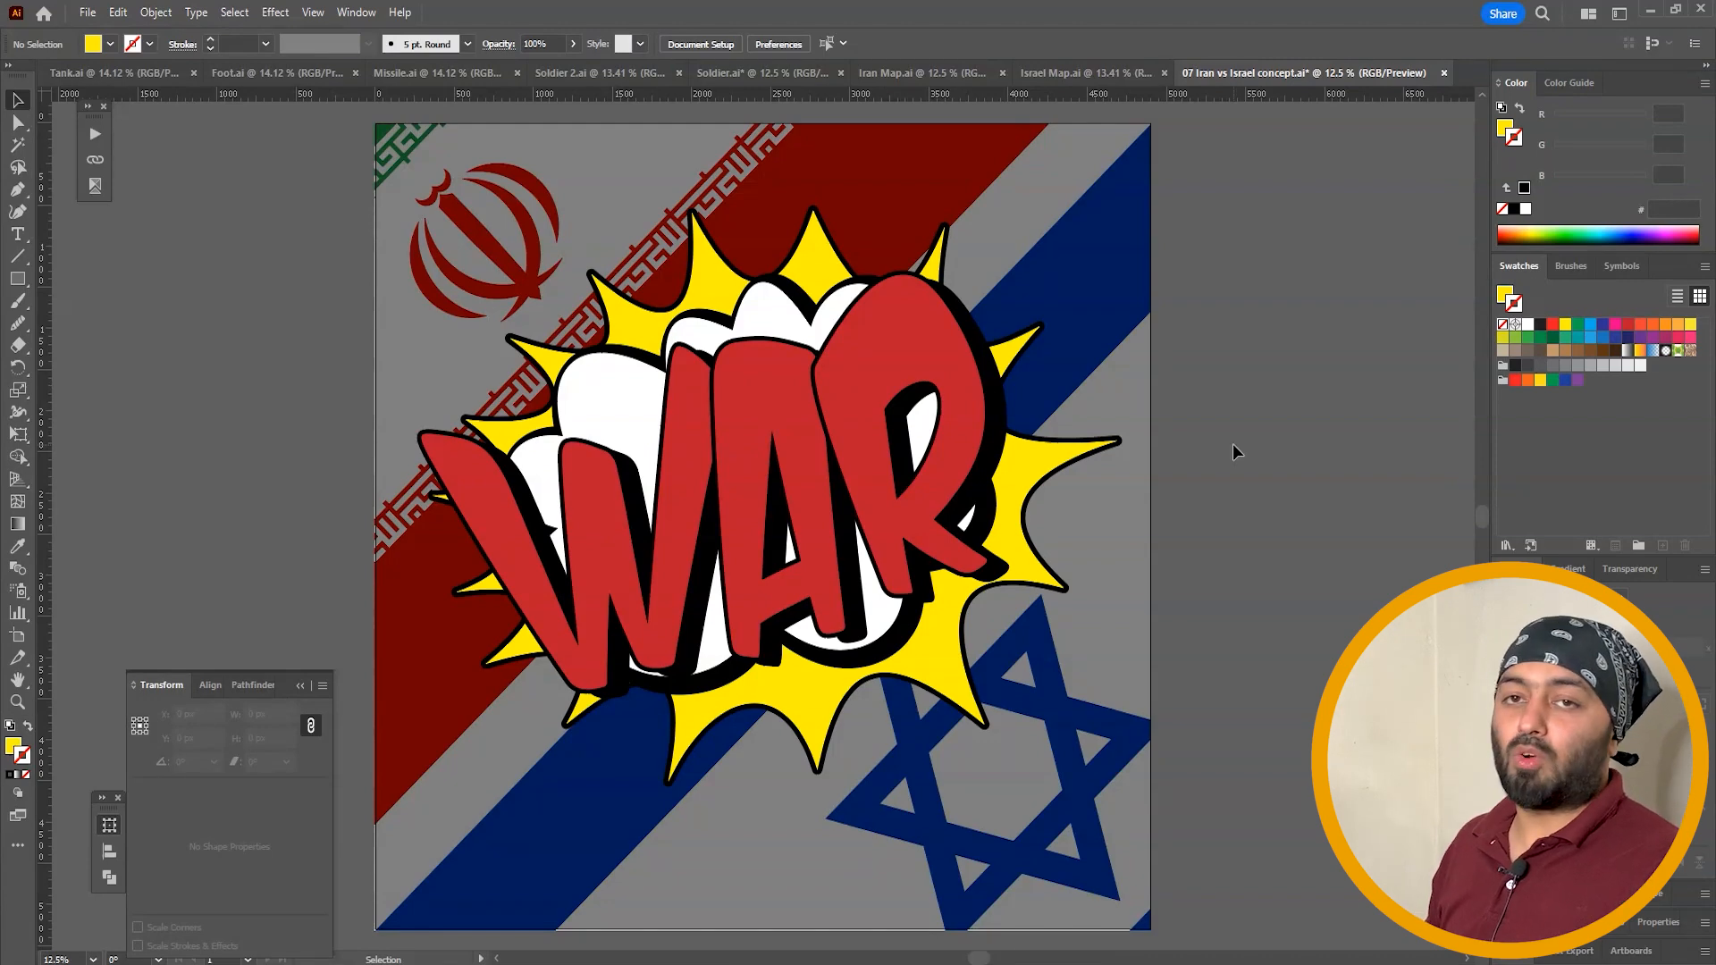
{"action": "key", "text": "ctrl+a"}
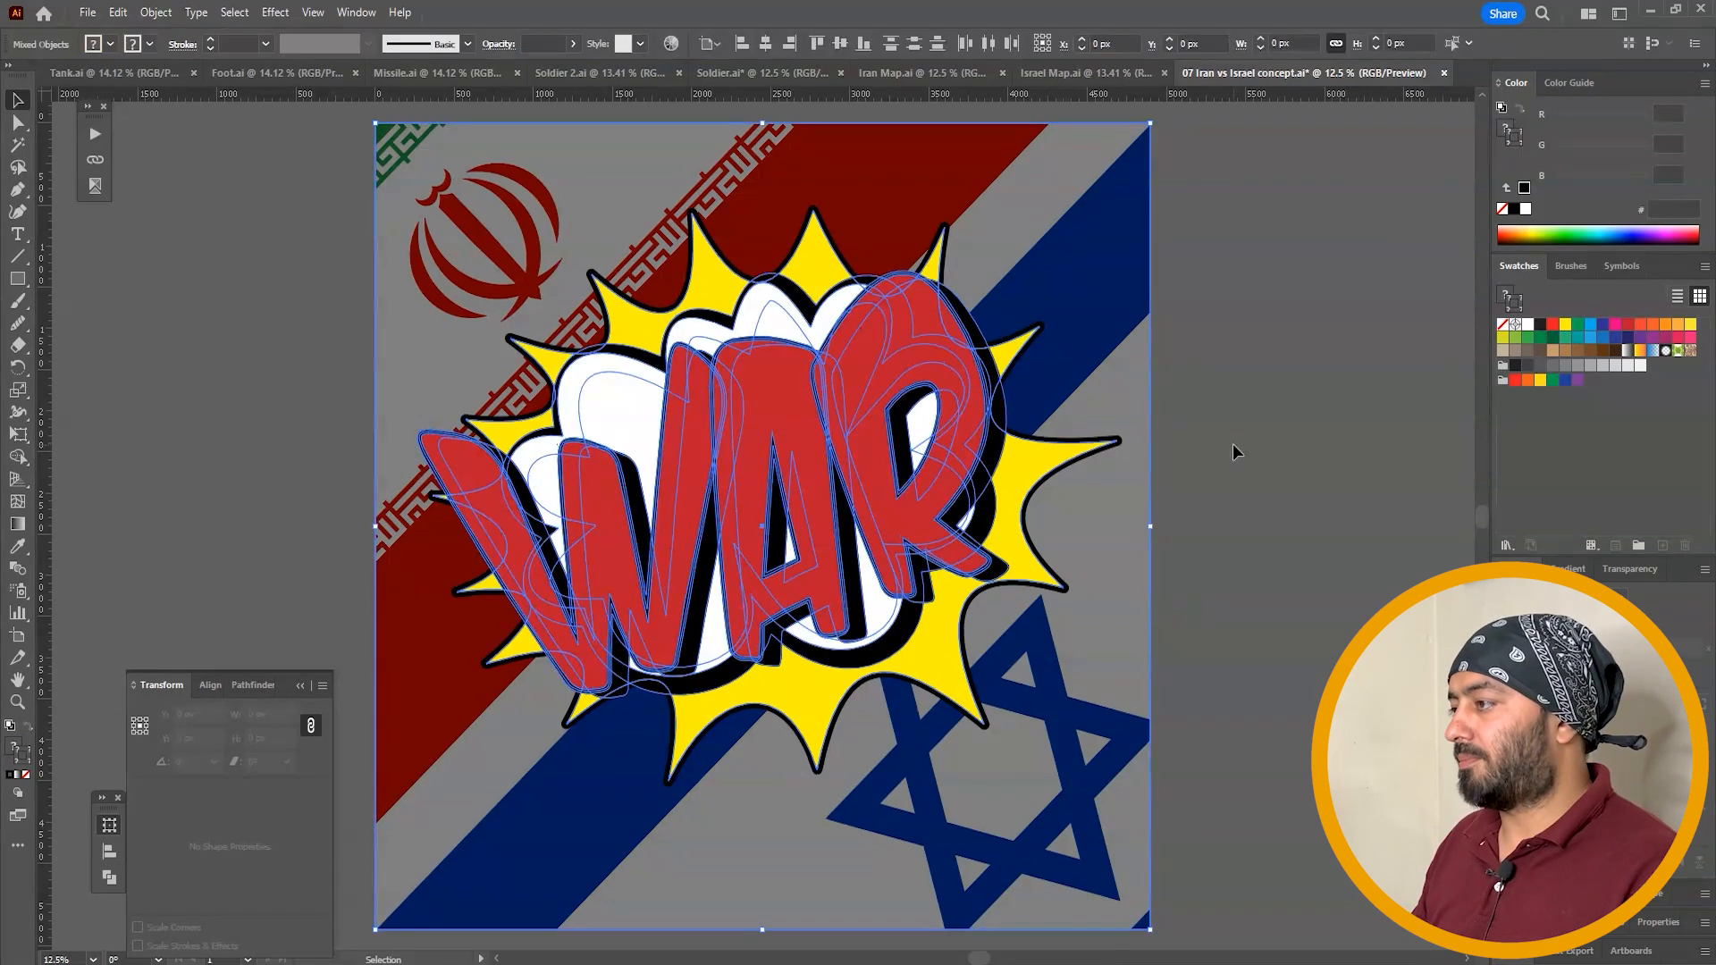
{"action": "left_click", "coordinate": [1232, 444]}
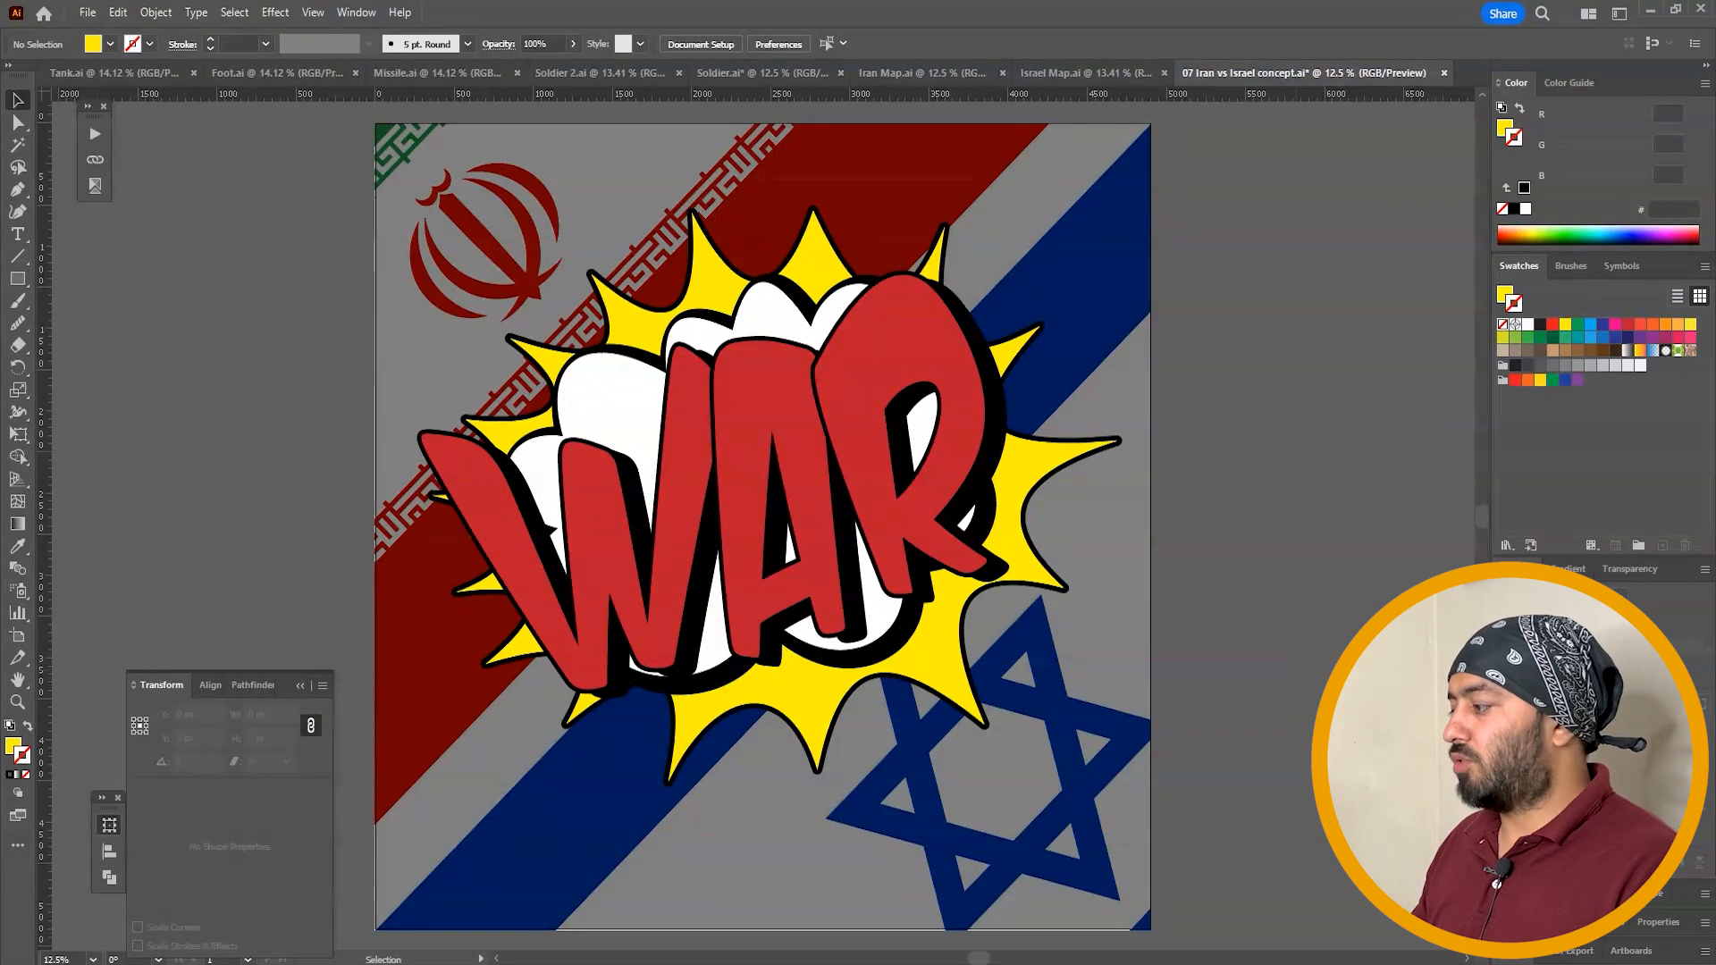
{"action": "left_click", "coordinate": [1520, 569]}
{"action": "right_click", "coordinate": [1254, 448]}
{"action": "left_click", "coordinate": [1229, 353]}
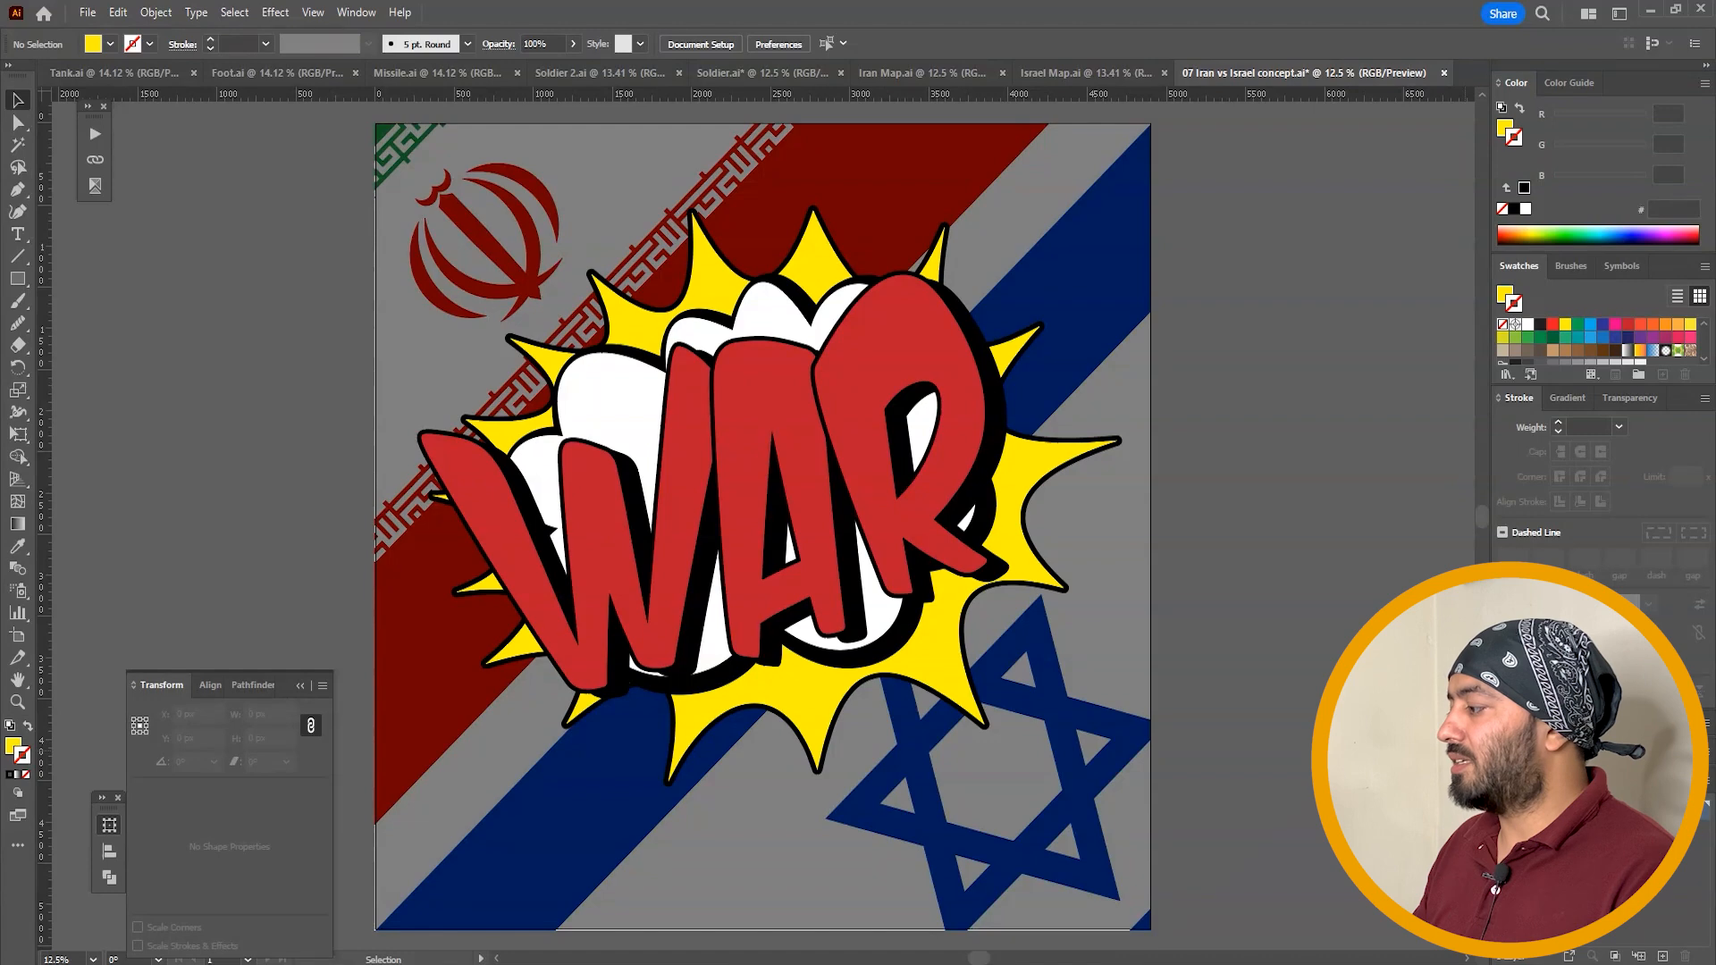
{"action": "left_click", "coordinate": [930, 371]}
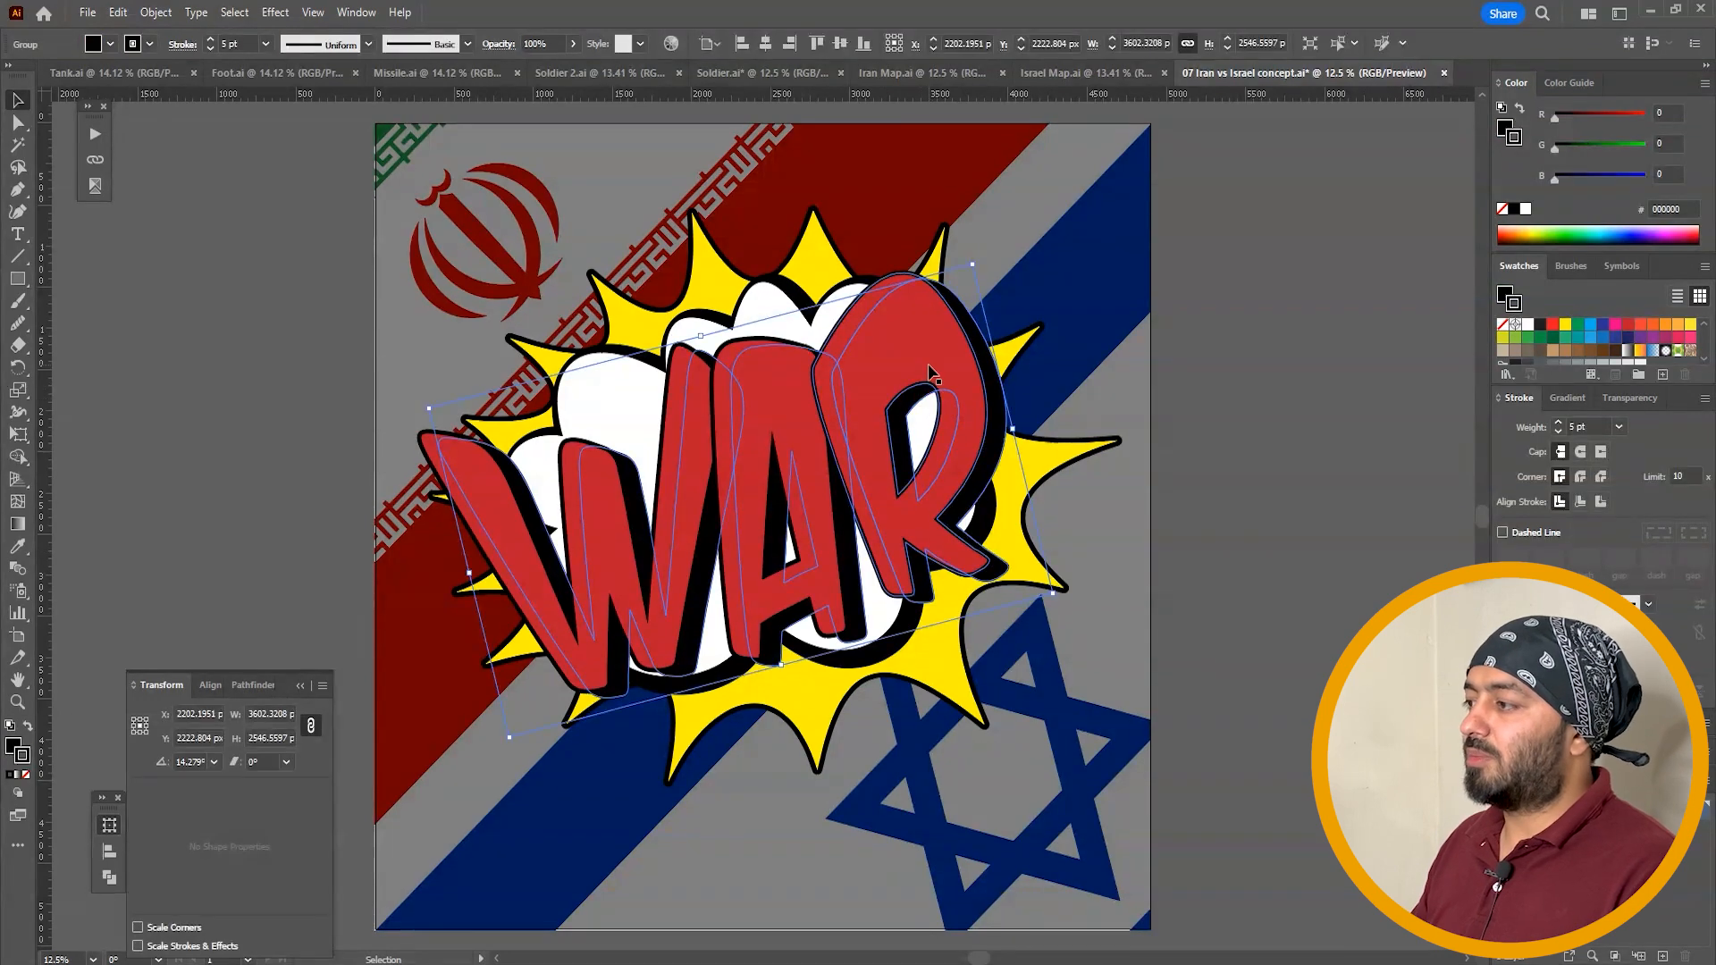
{"action": "left_click", "coordinate": [1217, 354]}
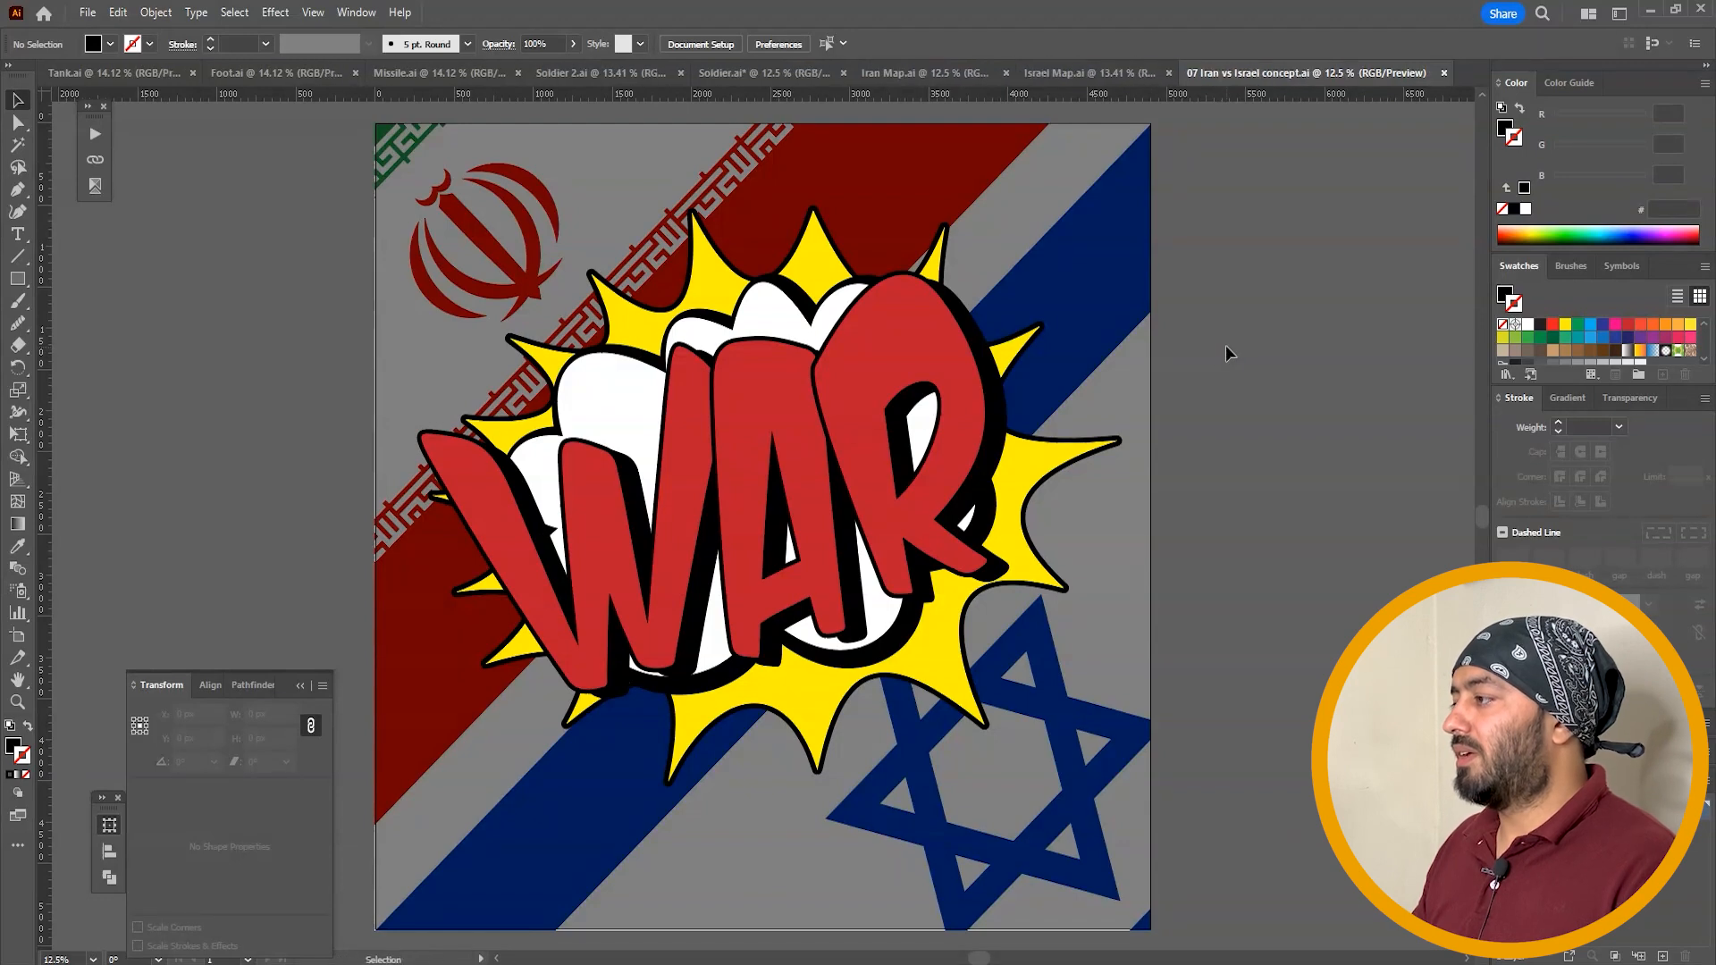
Save the document as 07 Iran vs Israel concept in Illustrator 10 EPS format, using artboards
{"action": "key", "text": "ctrl+shift+s"}
{"action": "left_click", "coordinate": [333, 777]}
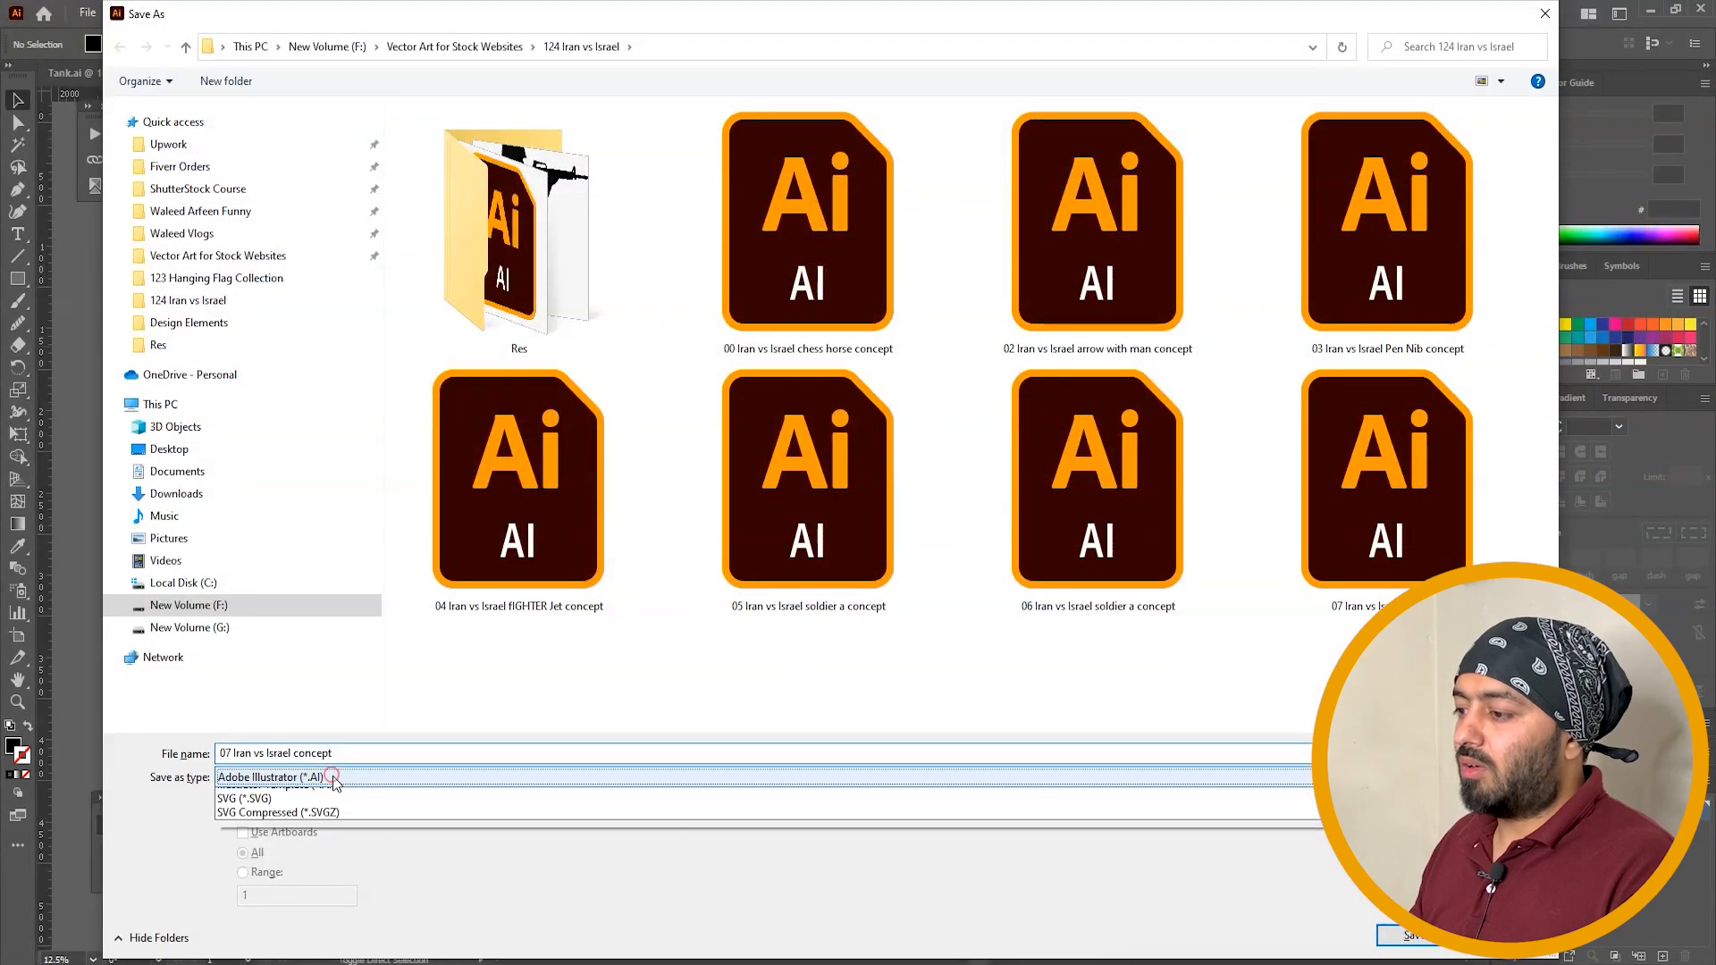
{"action": "left_click", "coordinate": [310, 824]}
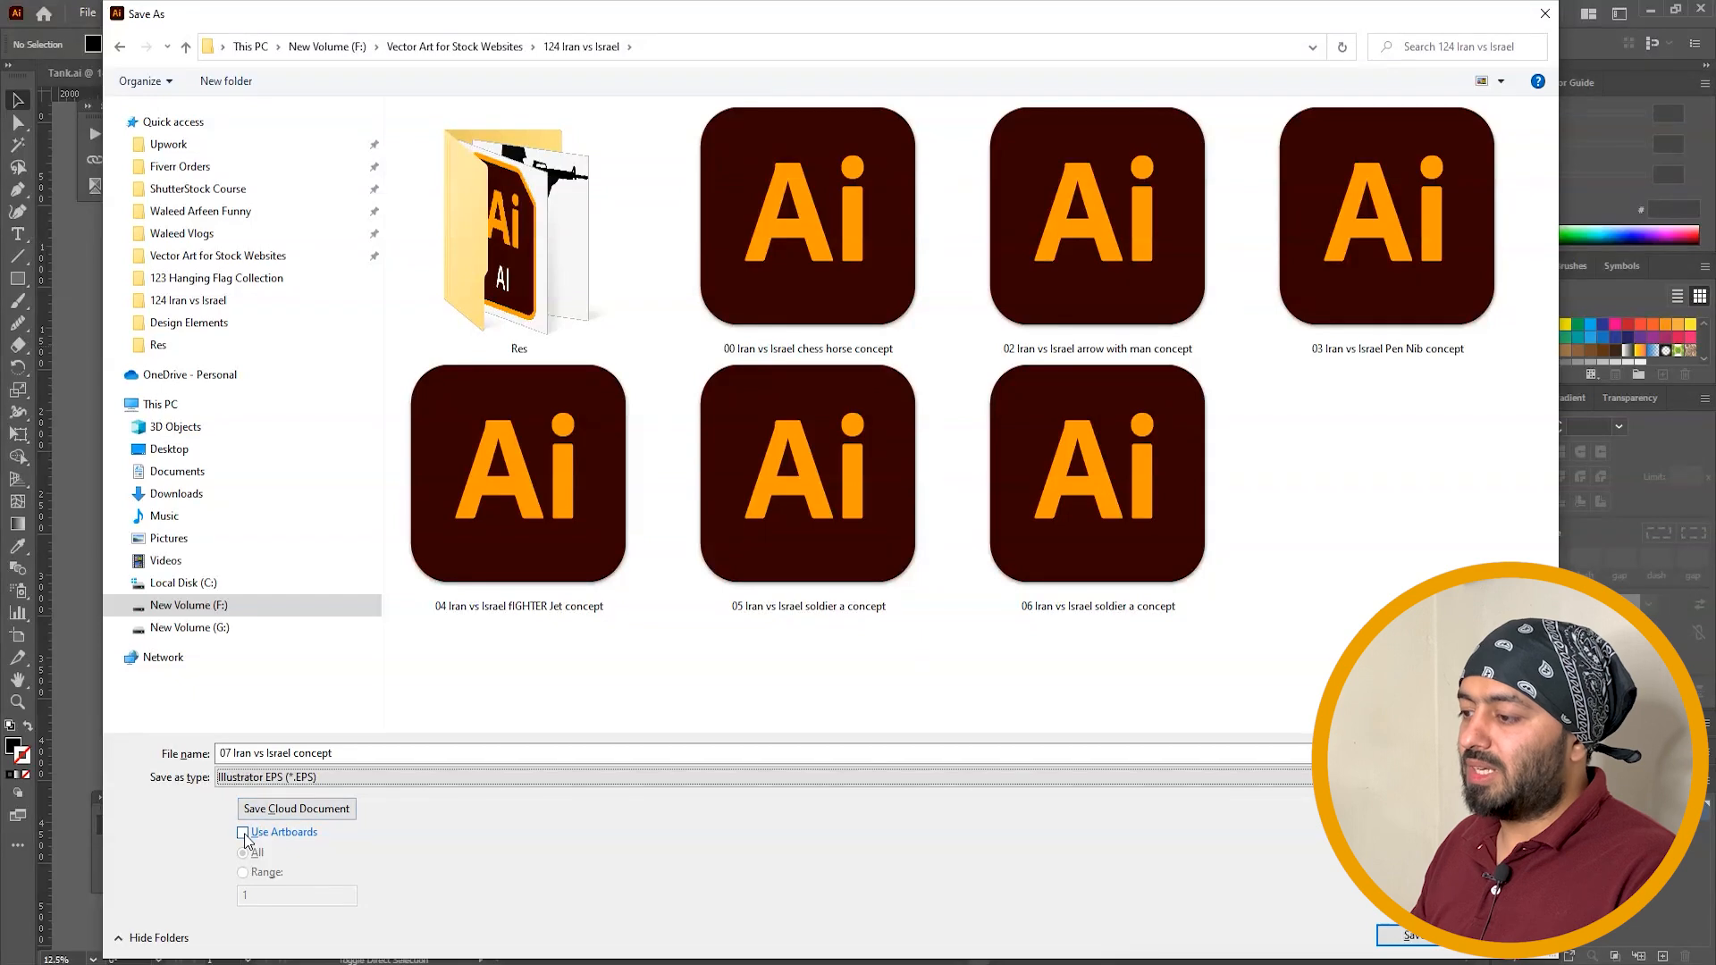
{"action": "left_click", "coordinate": [1416, 938]}
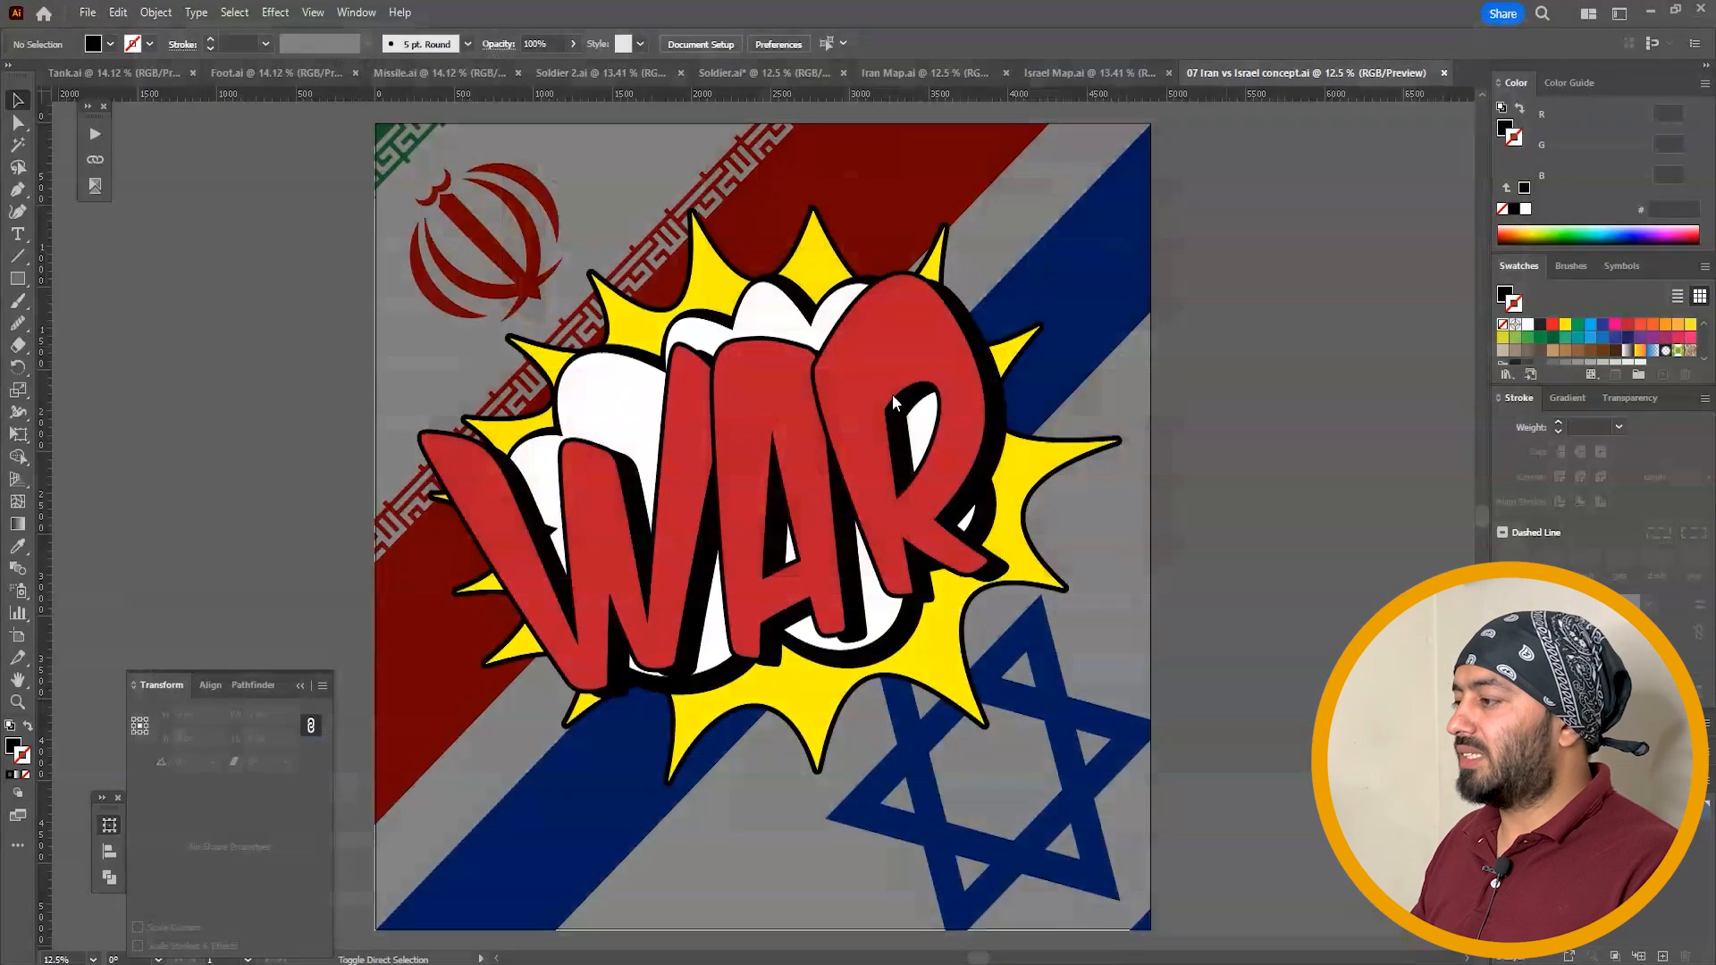
{"action": "left_click", "coordinate": [846, 227]}
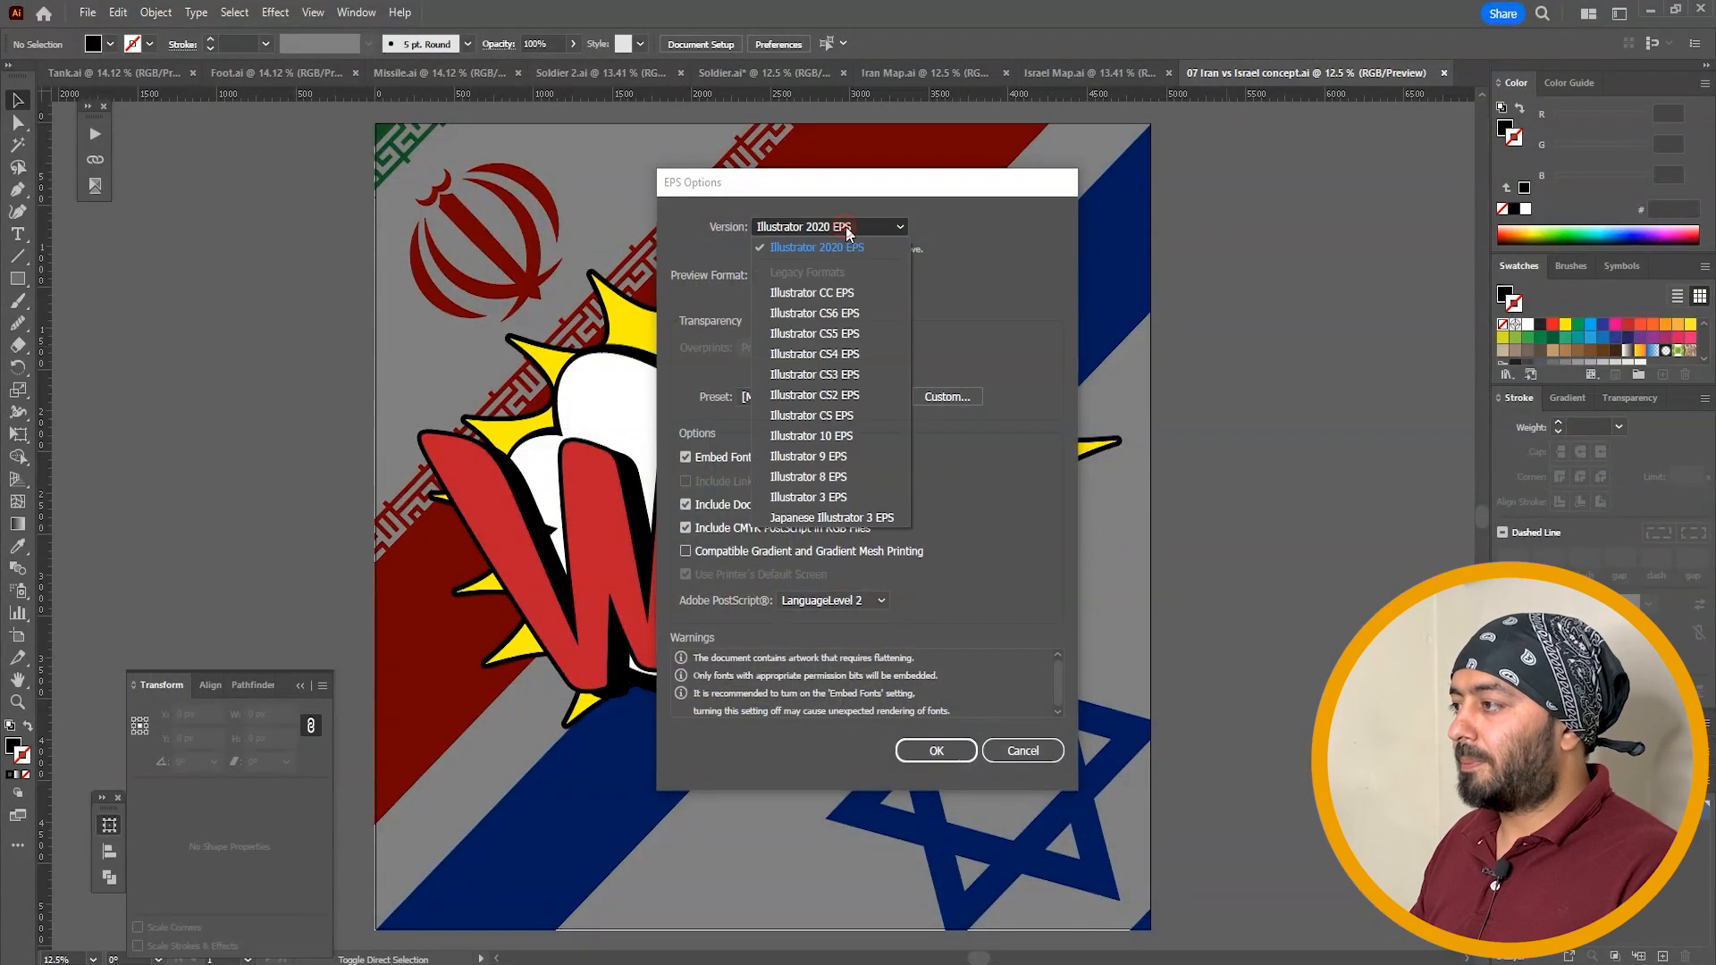
{"action": "left_click", "coordinate": [845, 435]}
{"action": "left_click", "coordinate": [936, 749]}
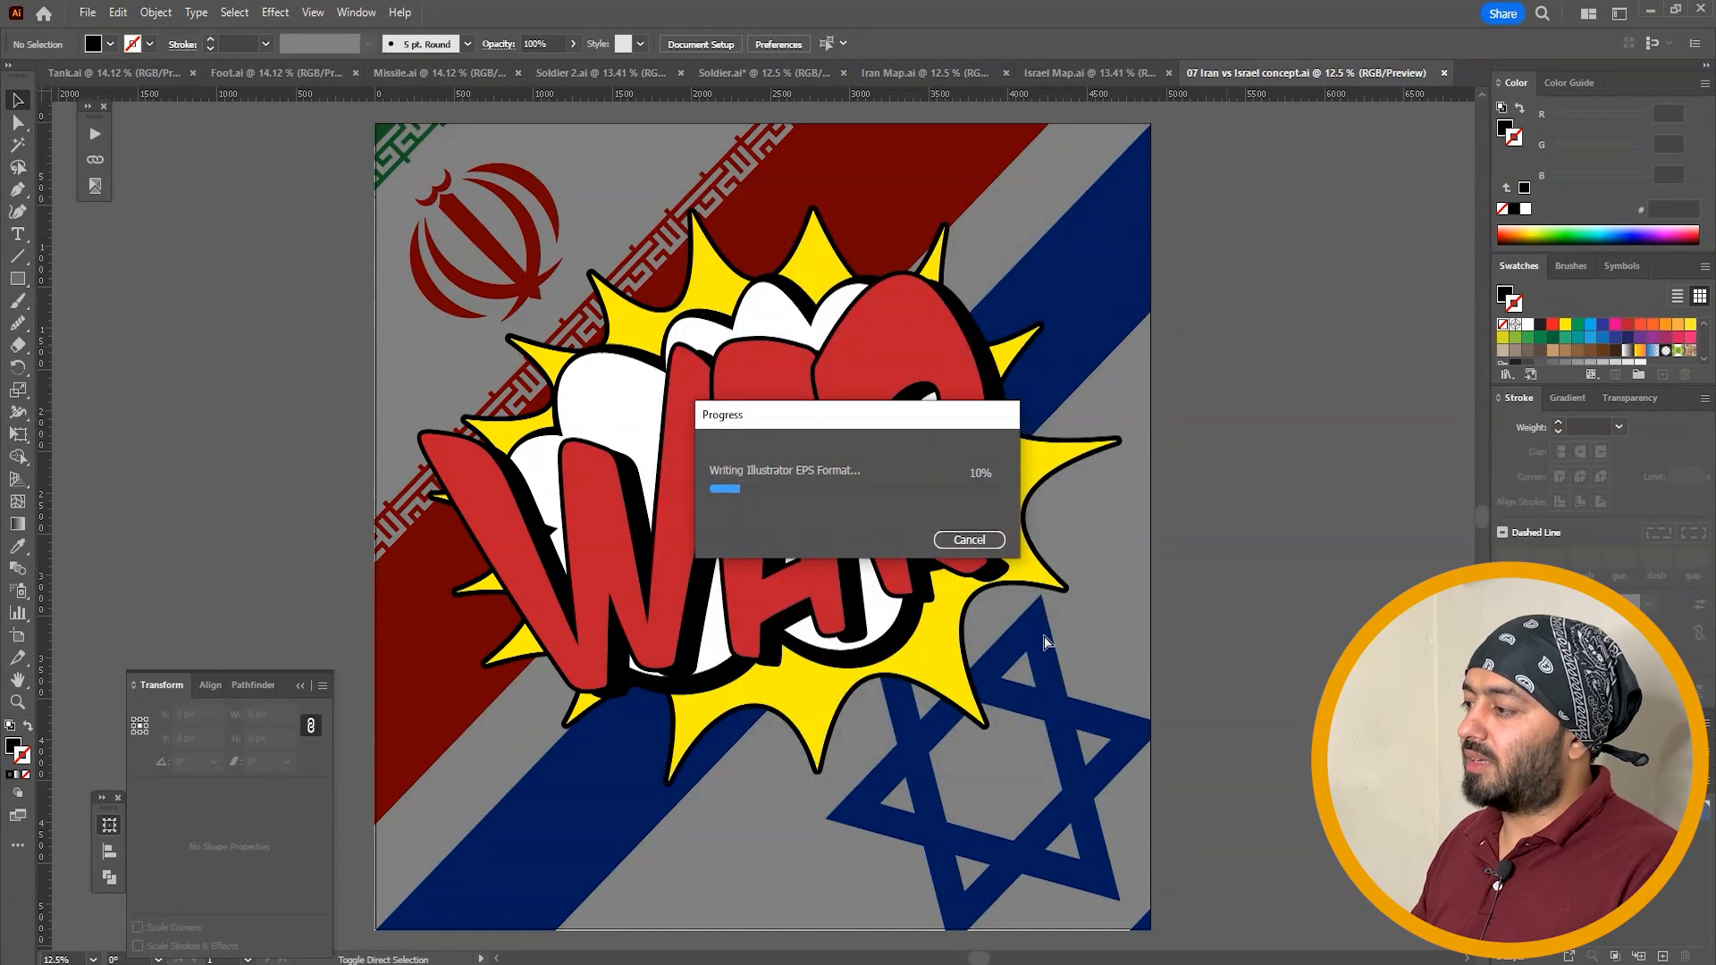
Switch to the browser and open the Shutterstock contributor content upload page
{"action": "key", "text": "alt+Tab"}
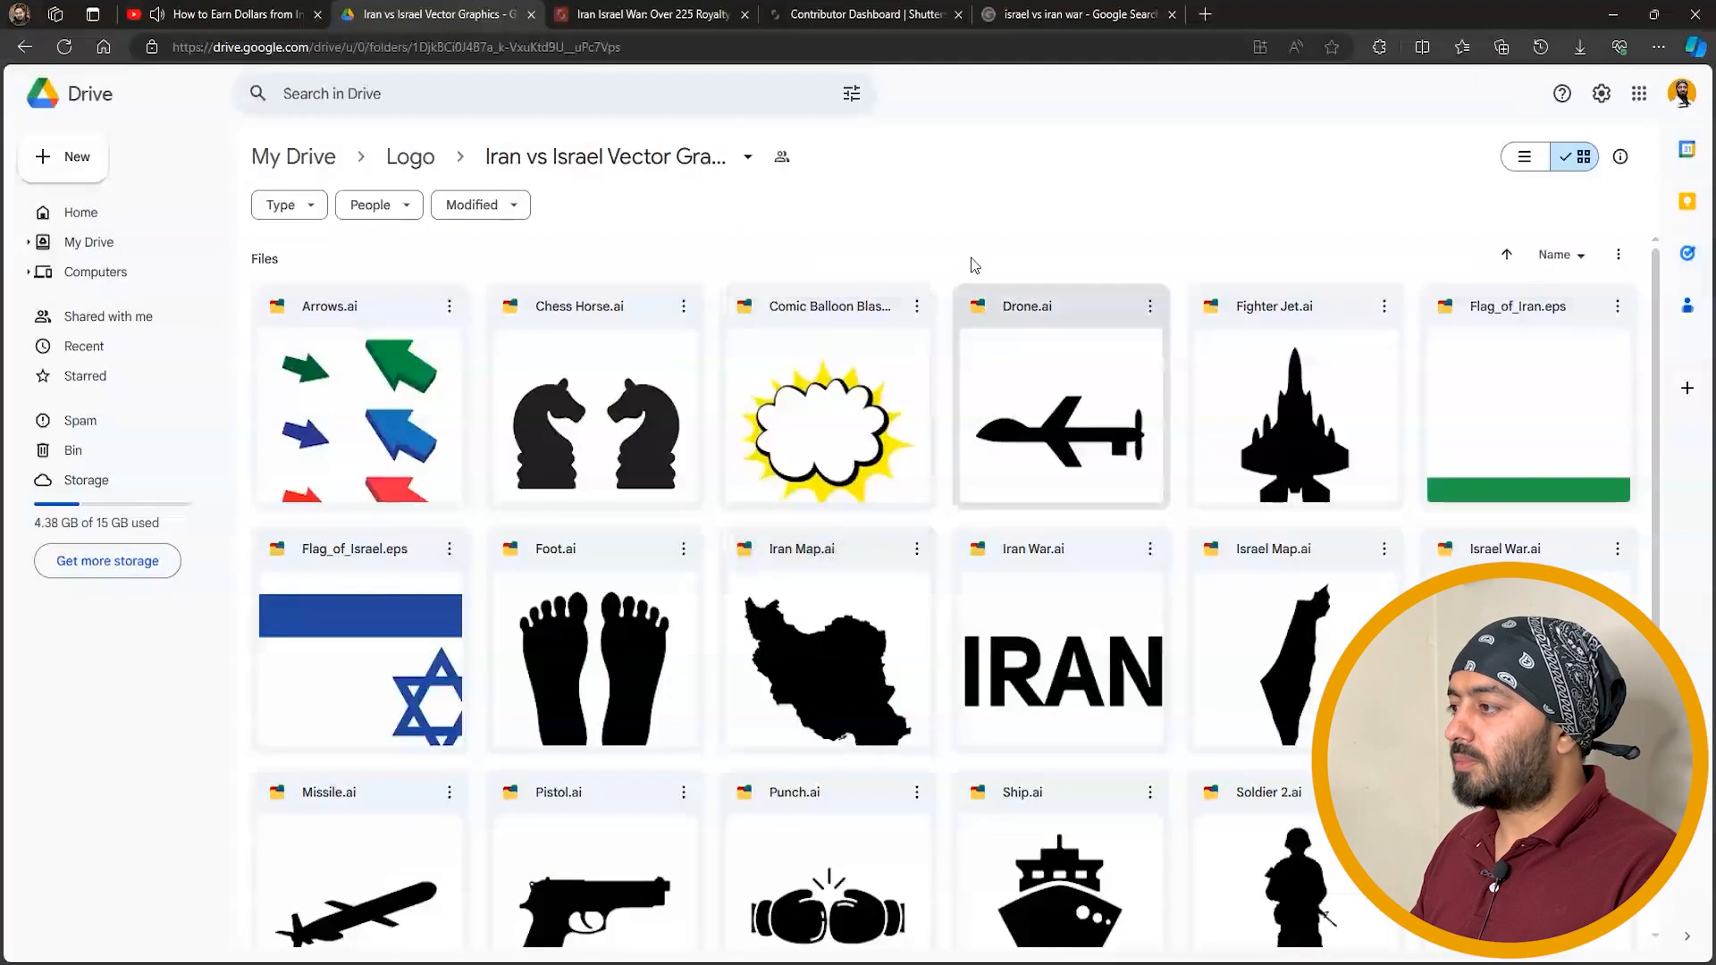
{"action": "left_click", "coordinate": [679, 11]}
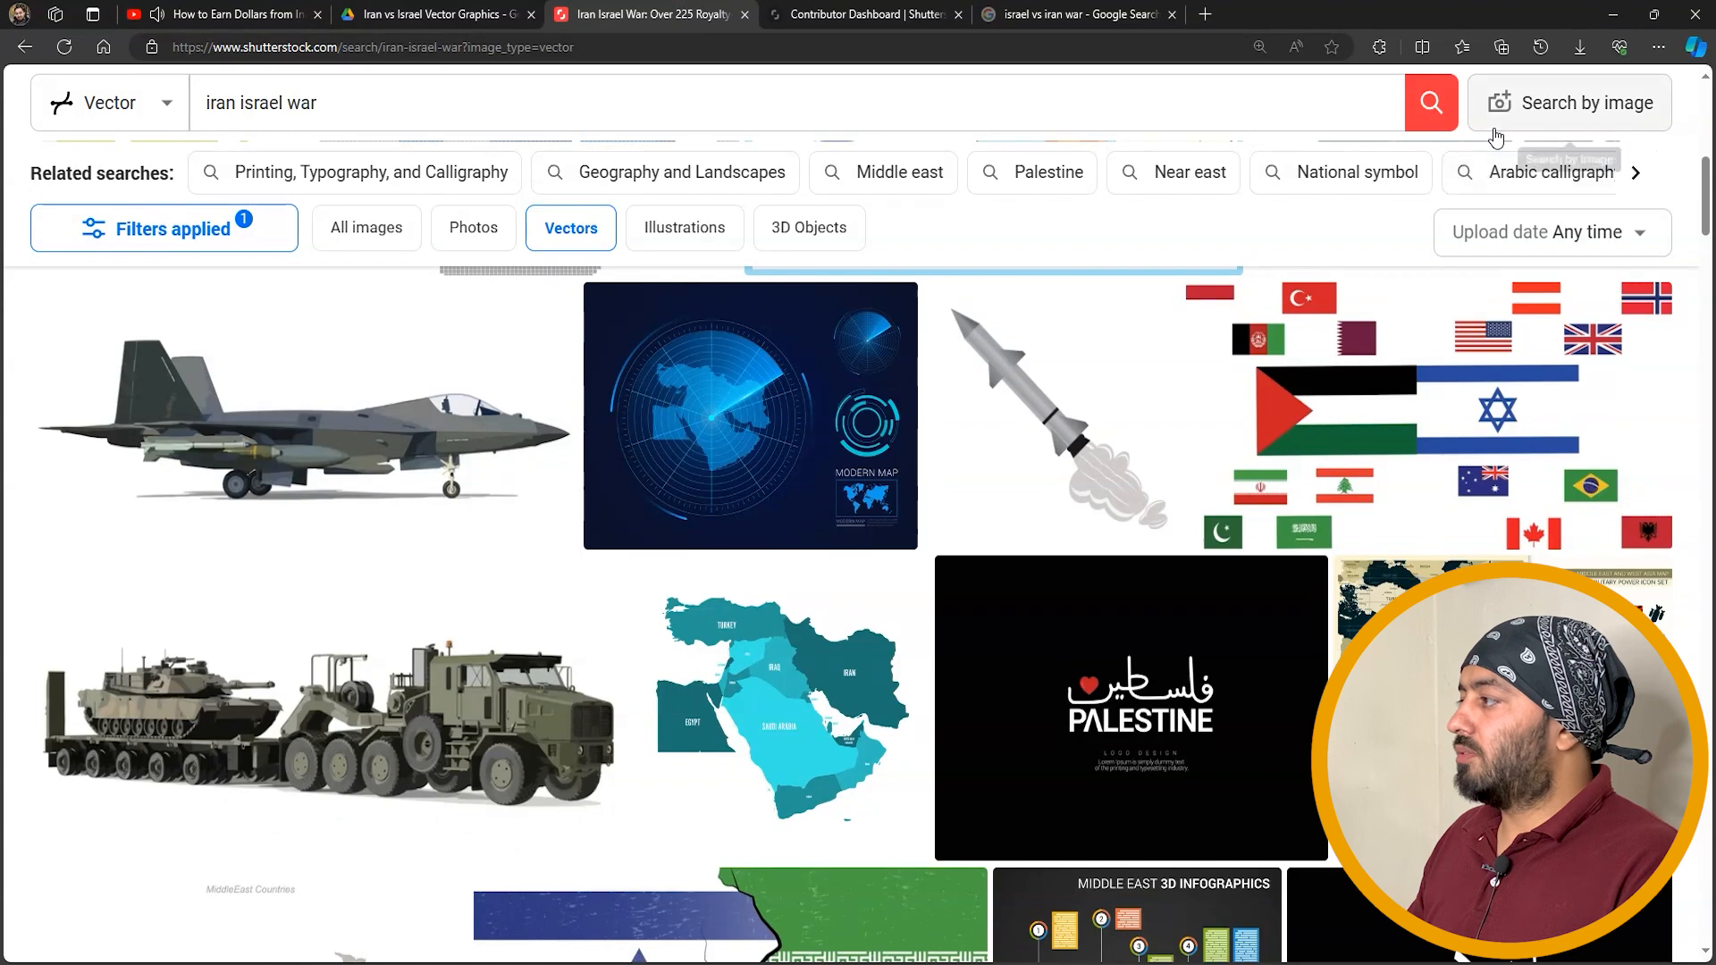
{"action": "left_click", "coordinate": [894, 15]}
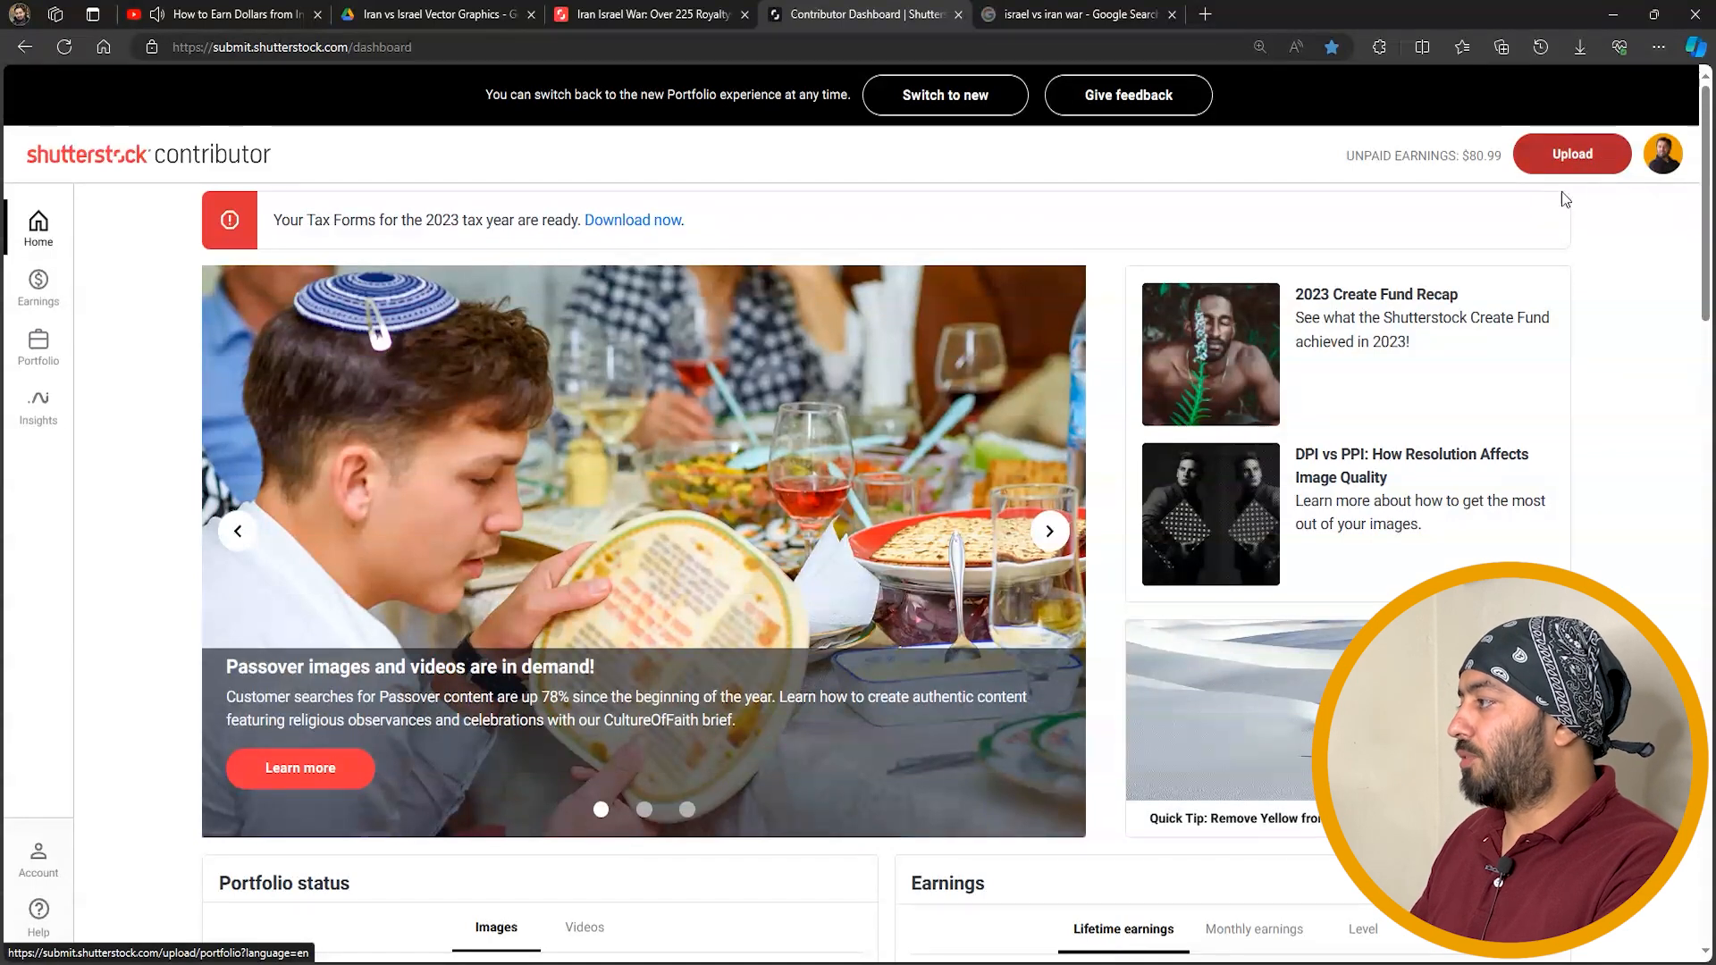
{"action": "left_click", "coordinate": [1617, 166]}
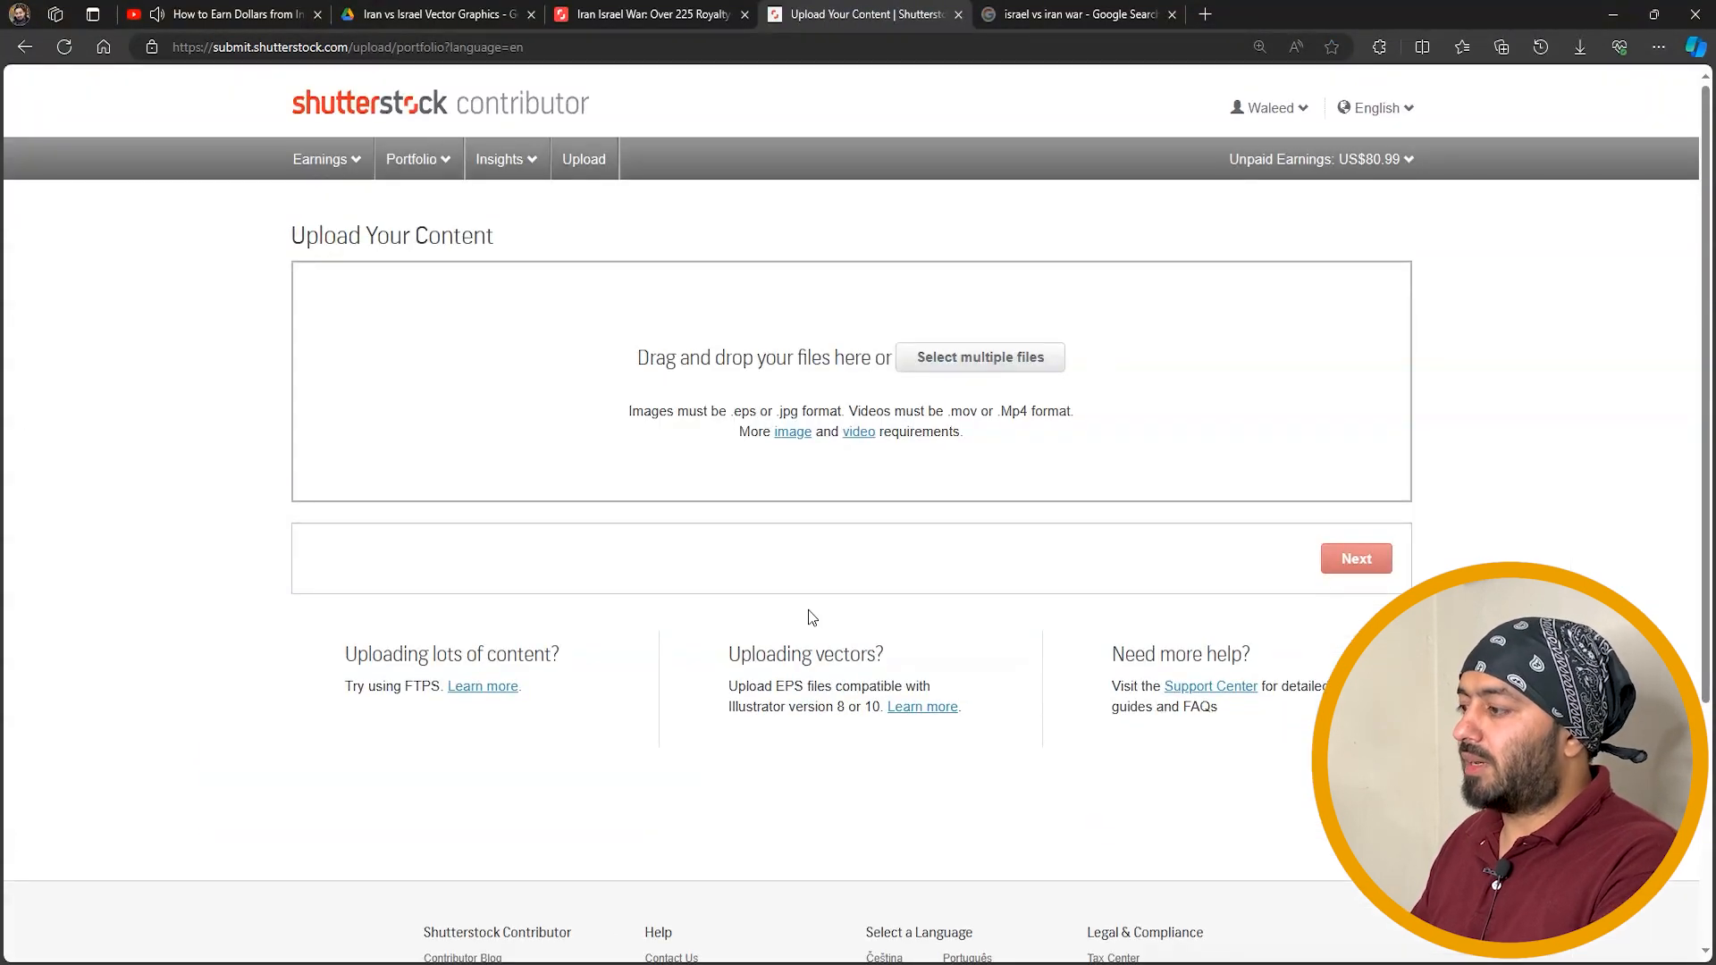
Delete the extra 07 Iran vs Israel concept-01 file and try to upload 07 Iran vs Israel concept.eps
{"action": "left_click", "coordinate": [971, 356]}
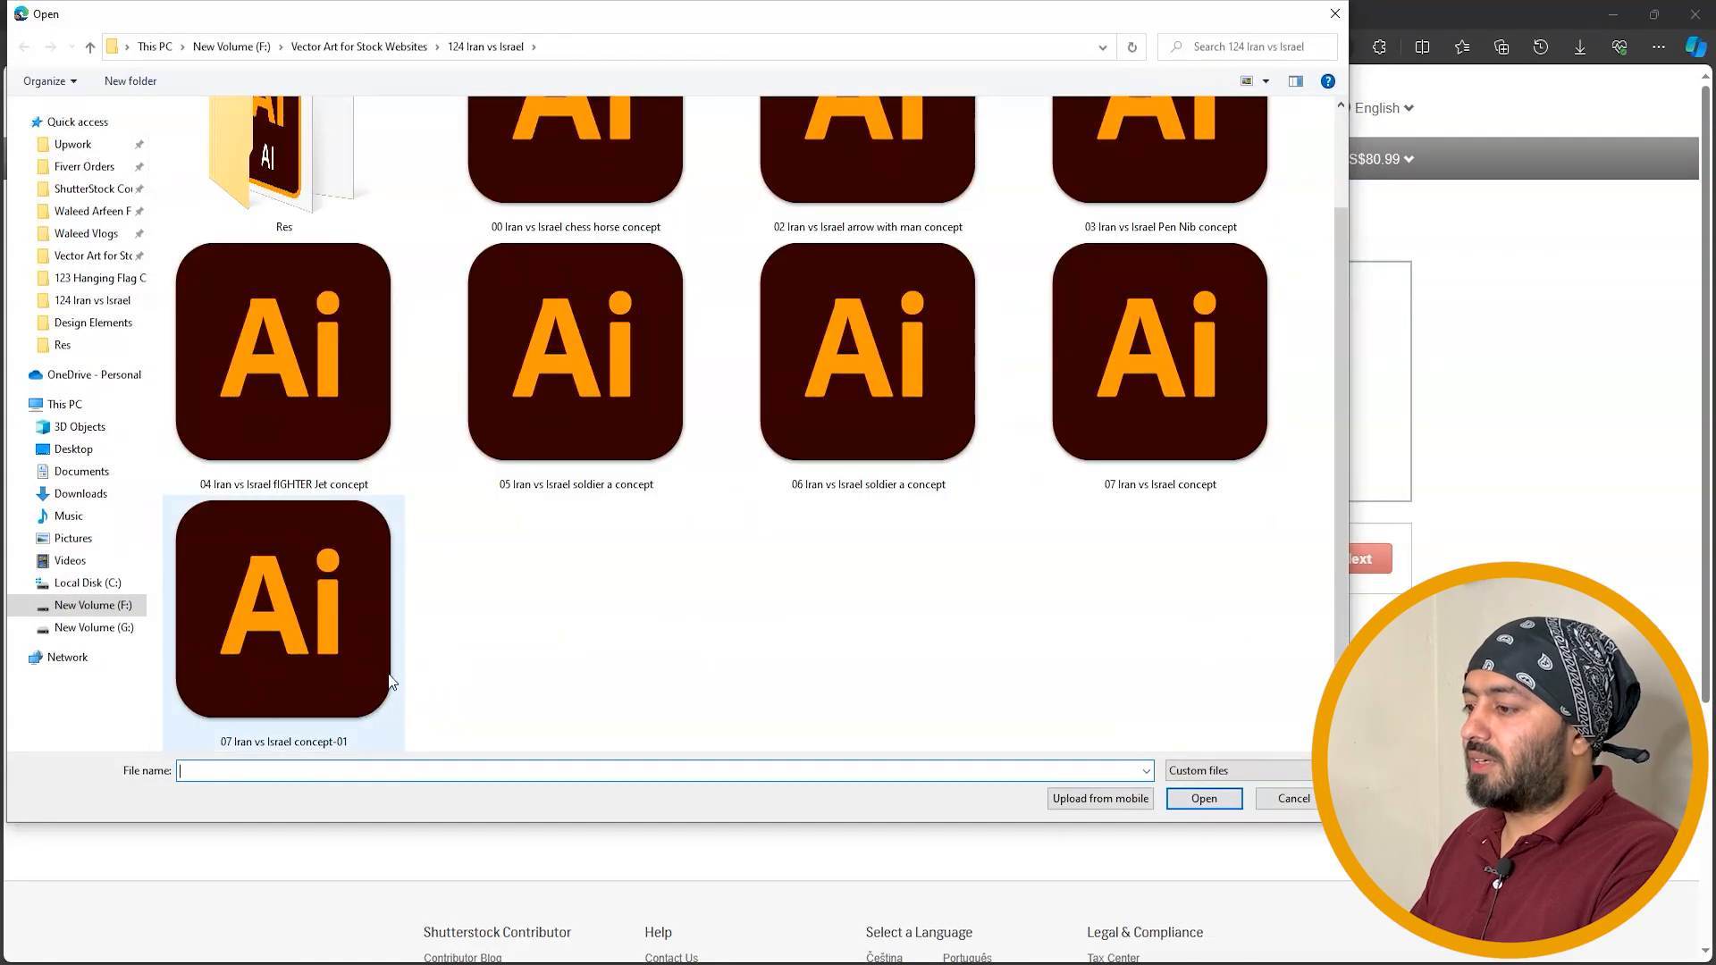
{"action": "left_click", "coordinate": [332, 638]}
{"action": "key", "text": "Delete"}
{"action": "double_click", "coordinate": [1198, 487]}
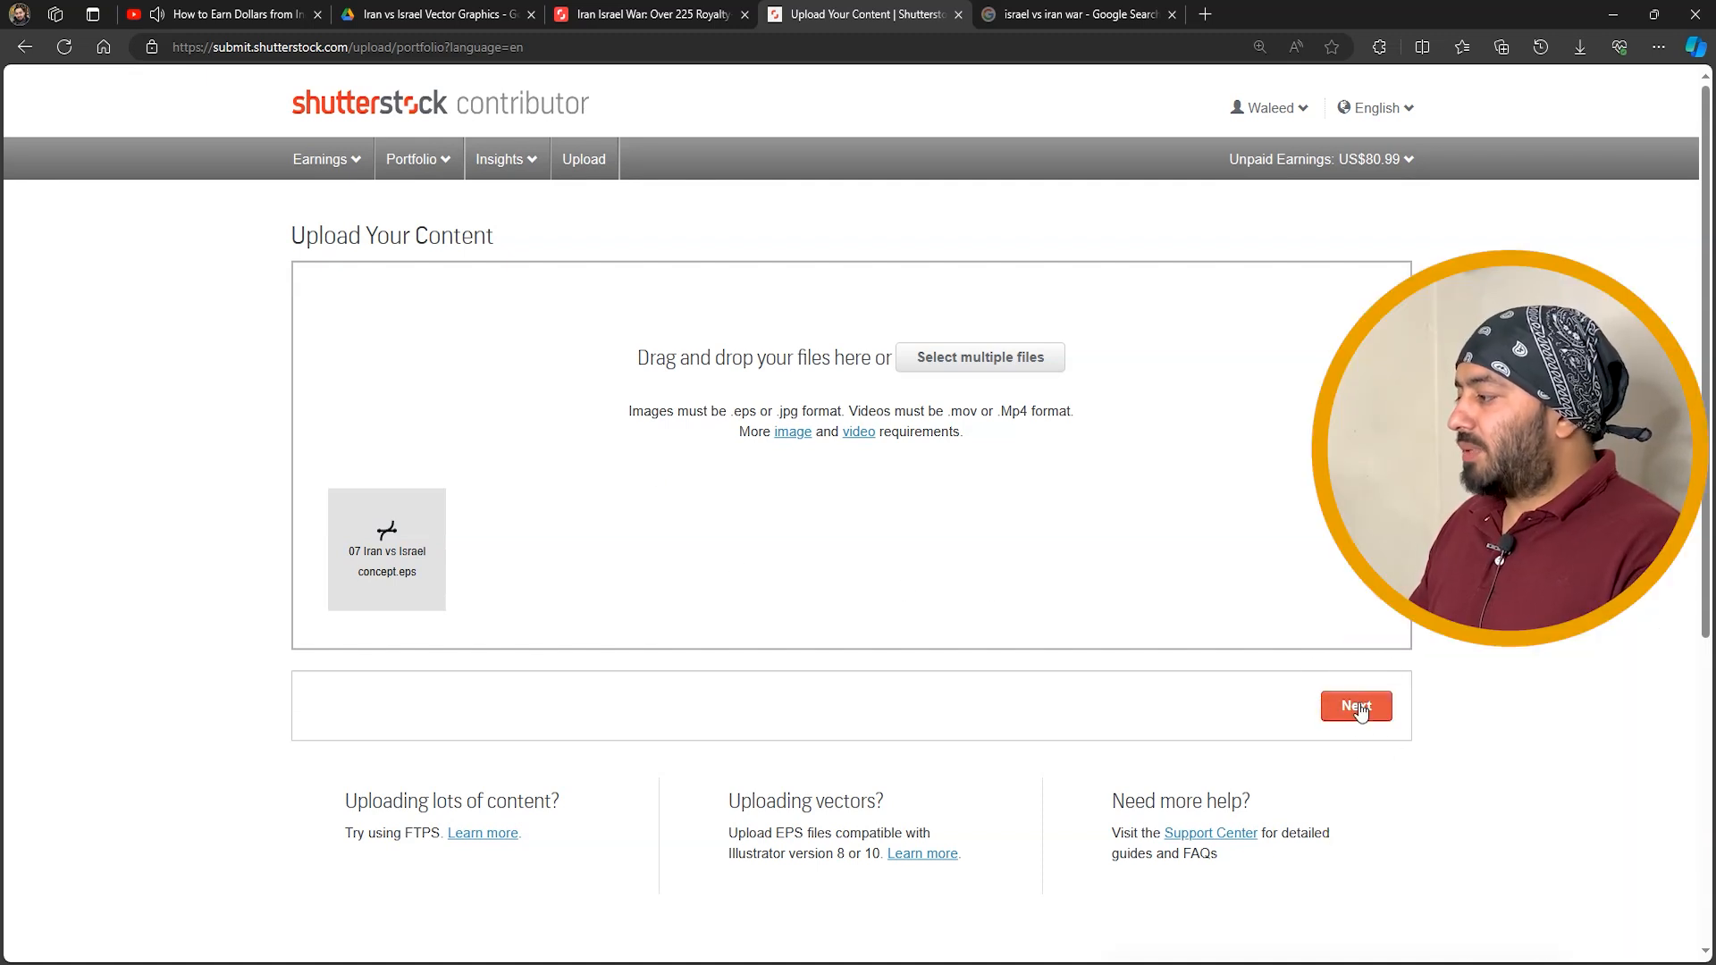
{"action": "left_click", "coordinate": [1358, 708]}
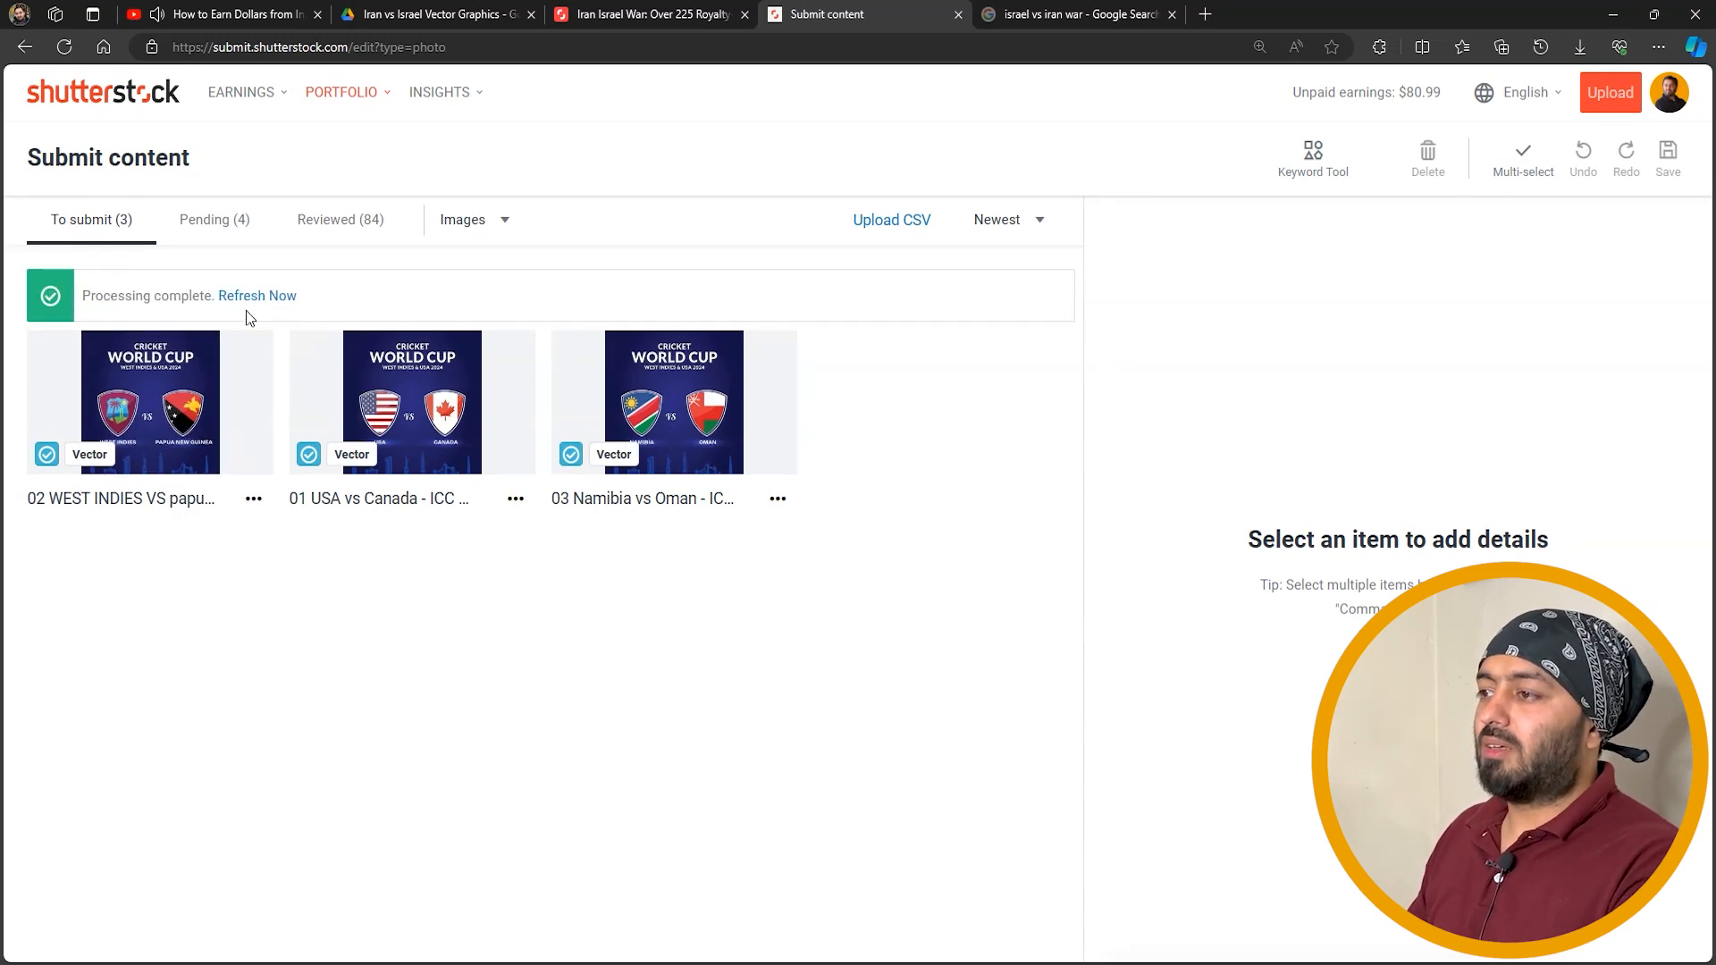
Read the details of the upload problem for the submitted vector and clear the error list
{"action": "left_click", "coordinate": [252, 297]}
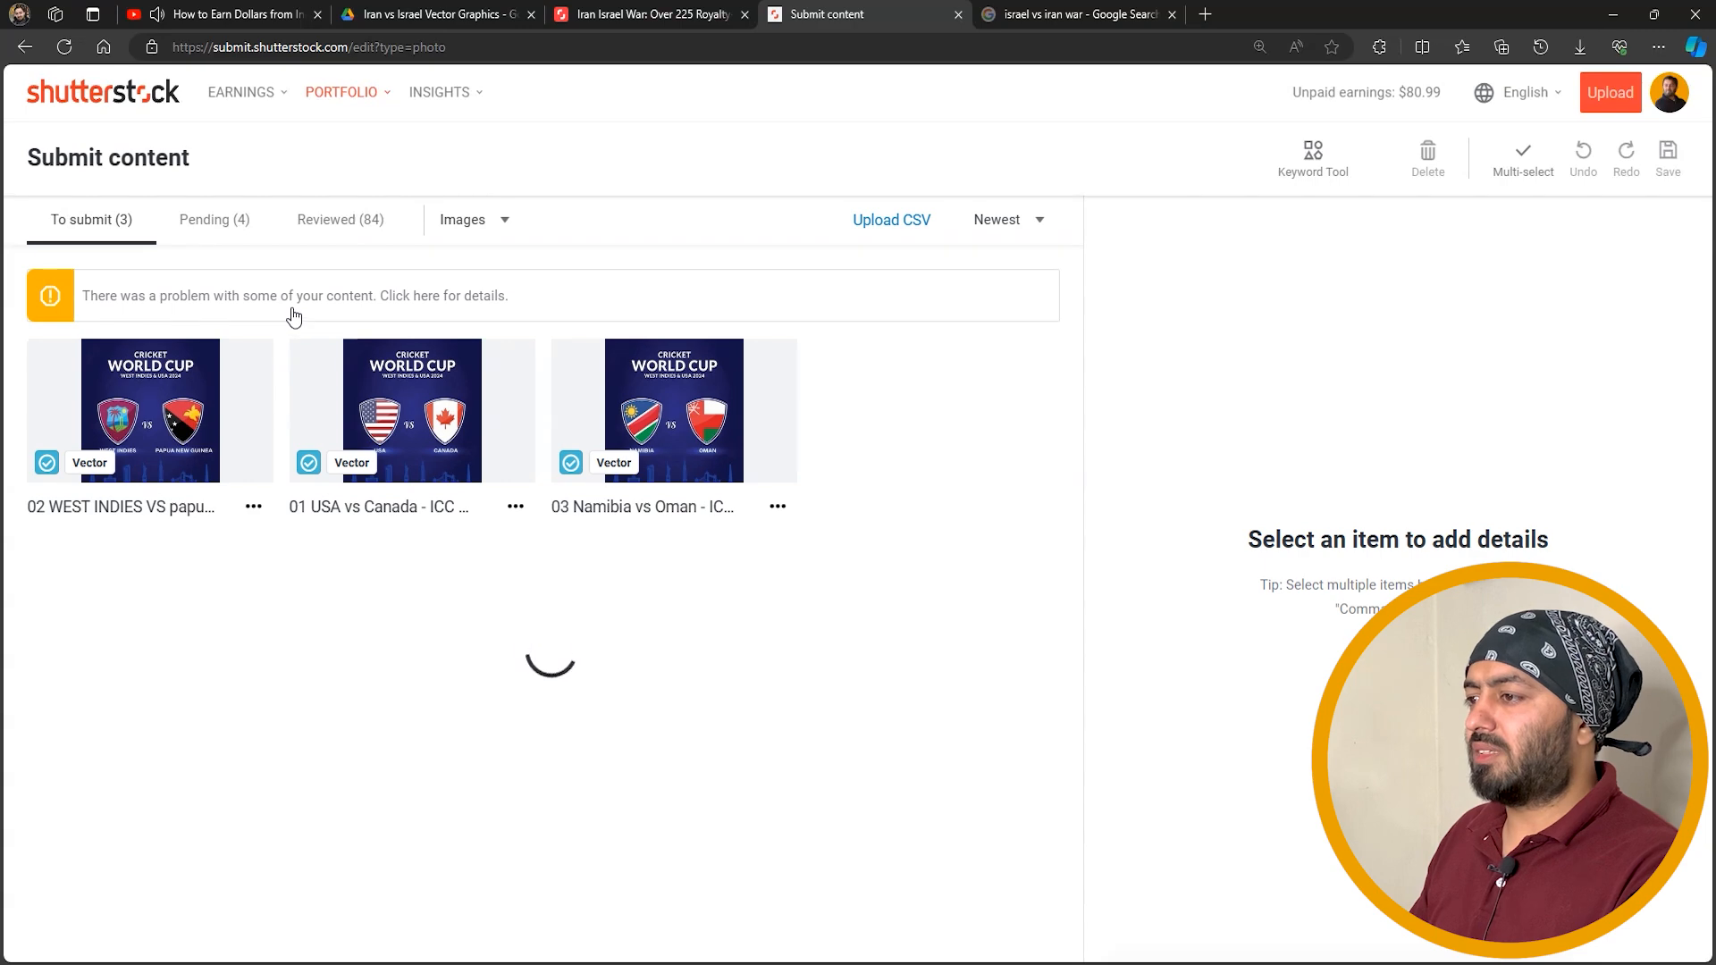
{"action": "left_click", "coordinate": [322, 300]}
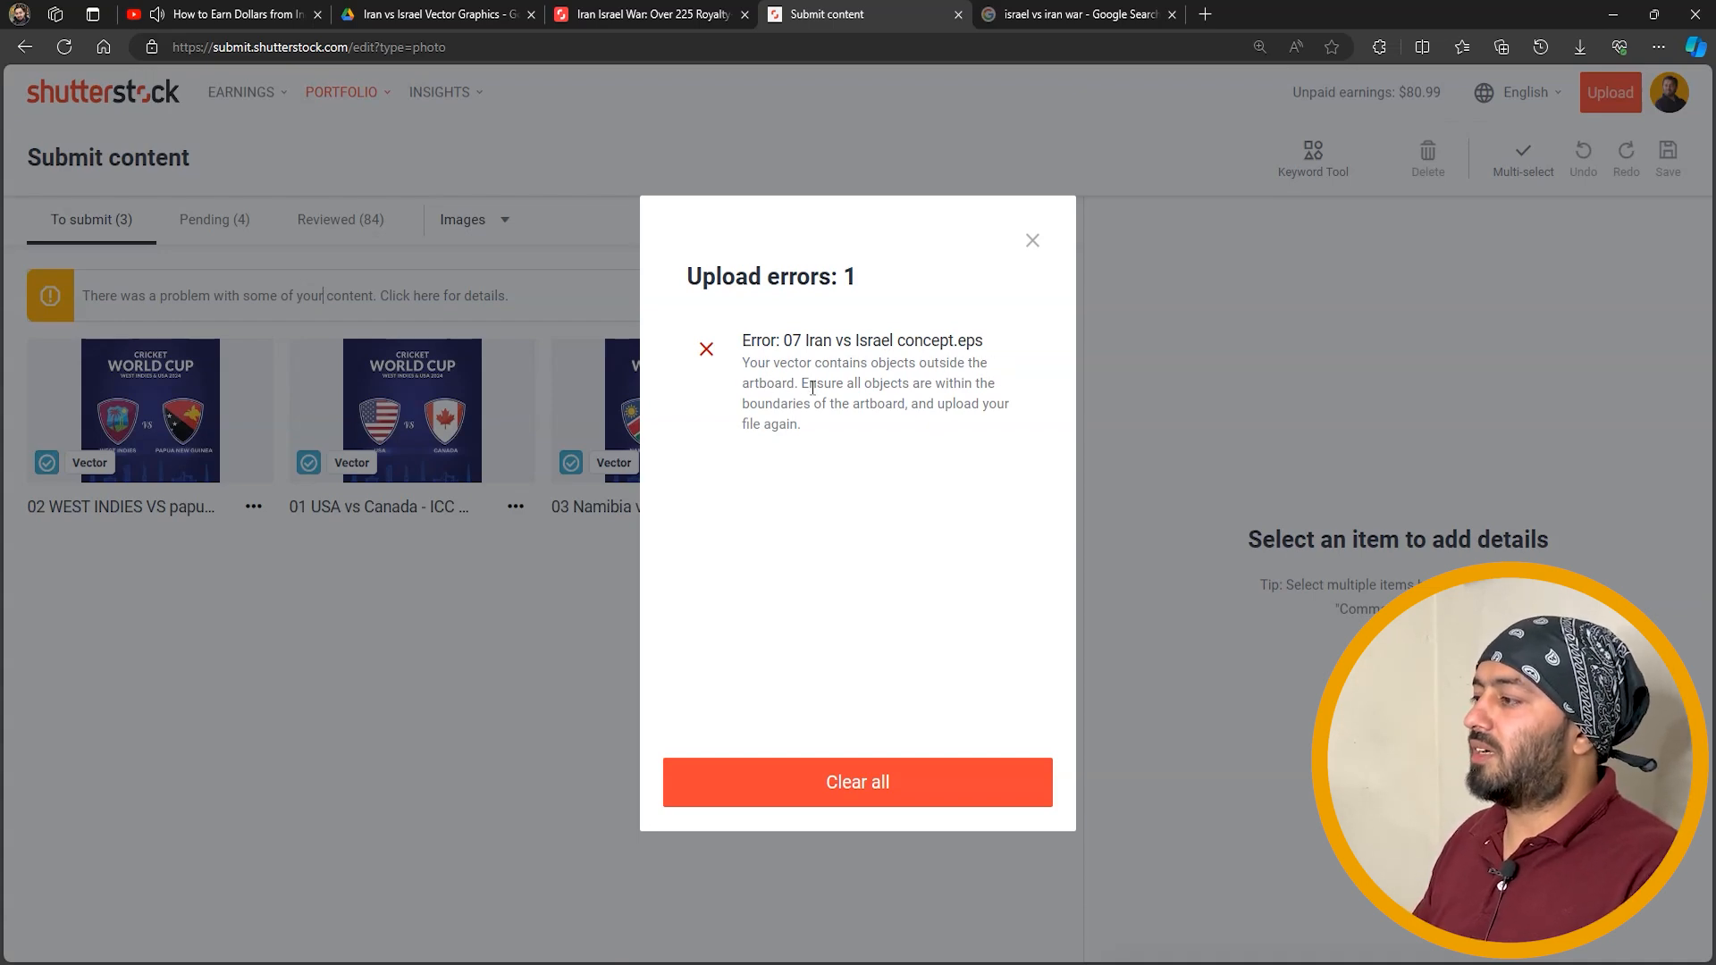
{"action": "left_click", "coordinate": [866, 789]}
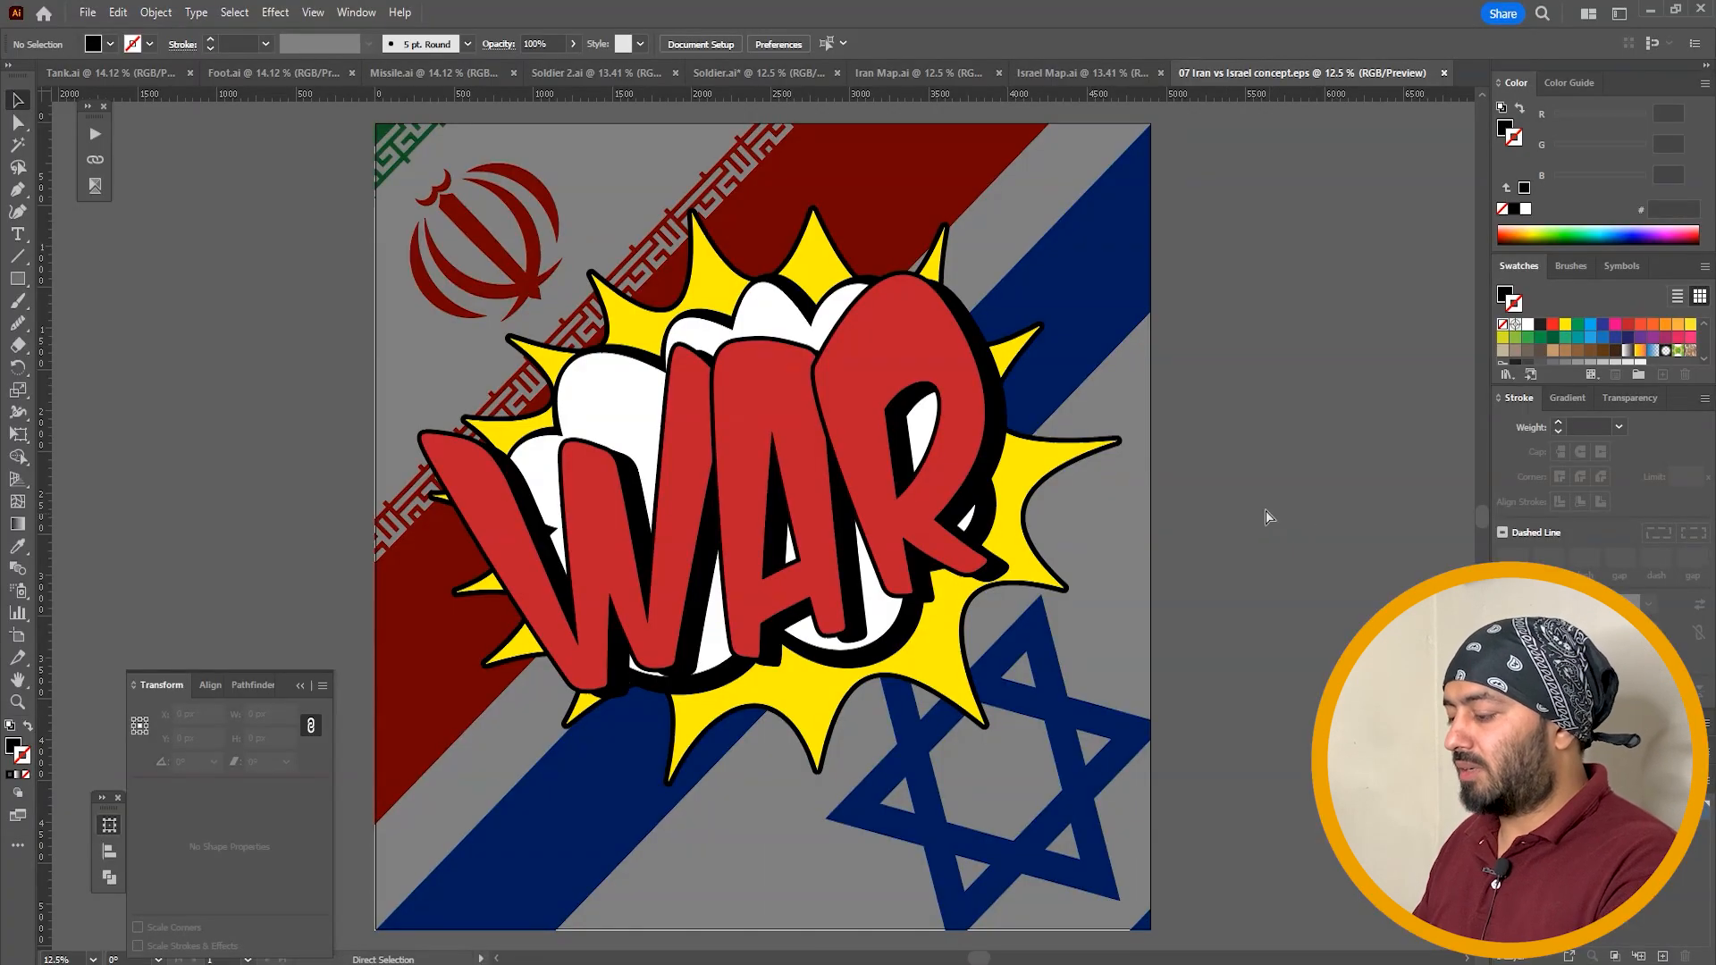
In Illustrator, compare the position and size of the whole artwork with those of Artboard 1
{"action": "key", "text": "ctrl+minus"}
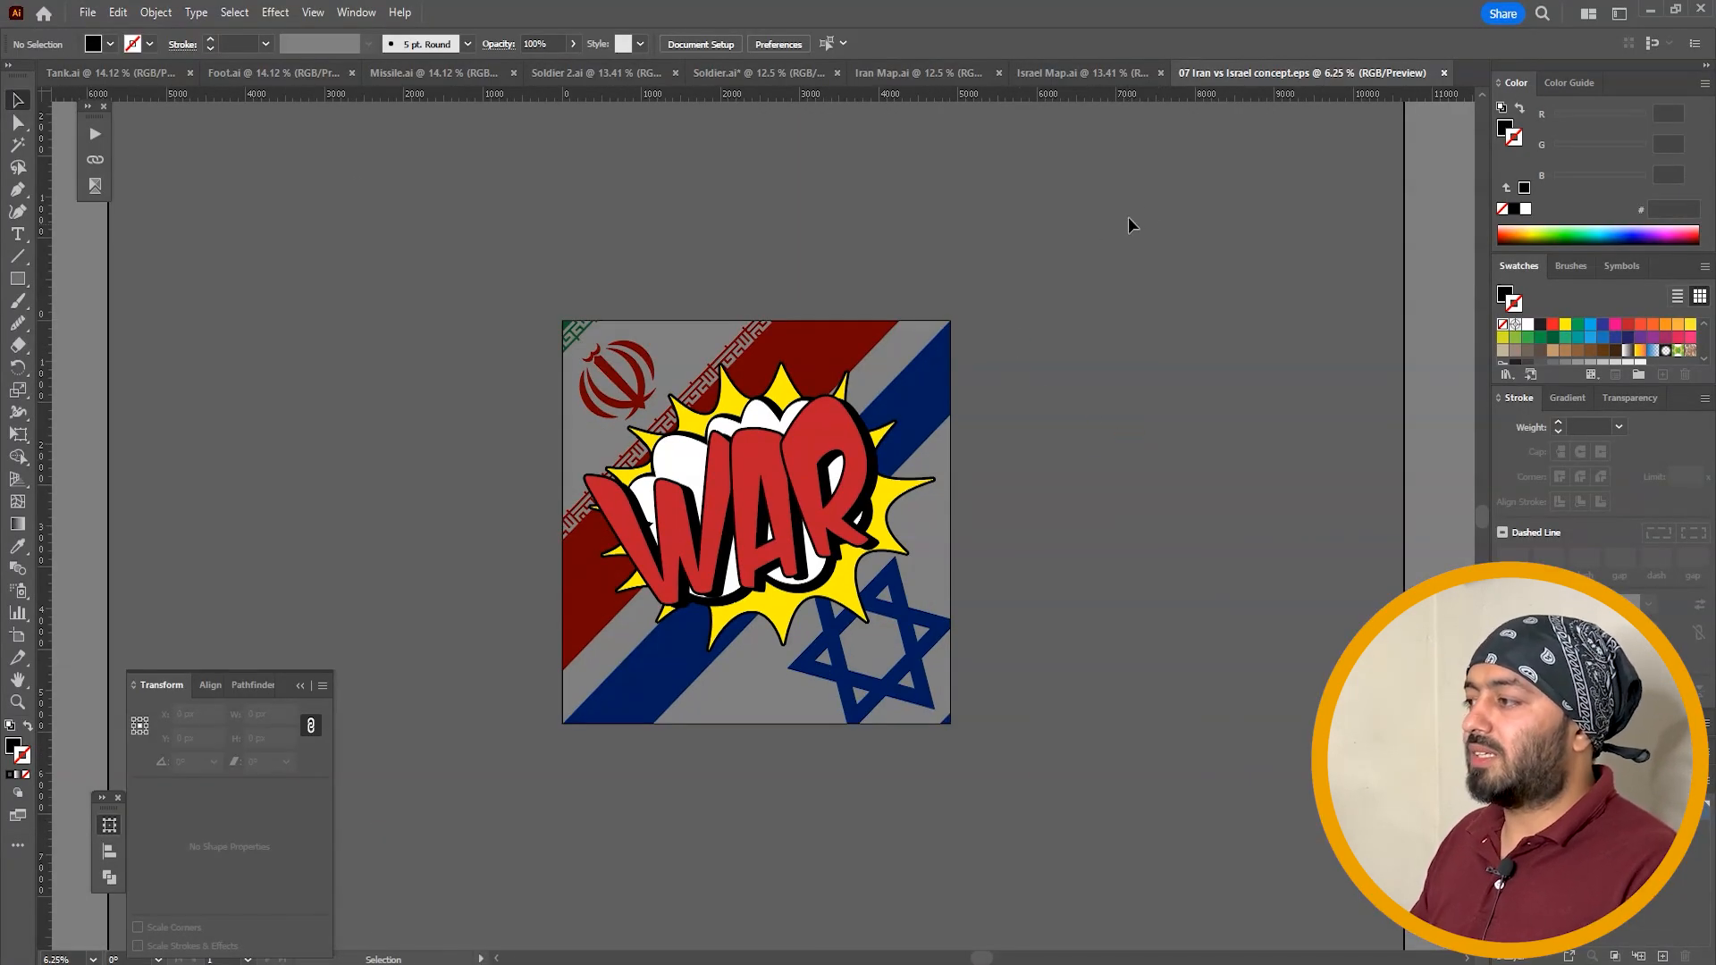
{"action": "key", "text": "ctrl+a"}
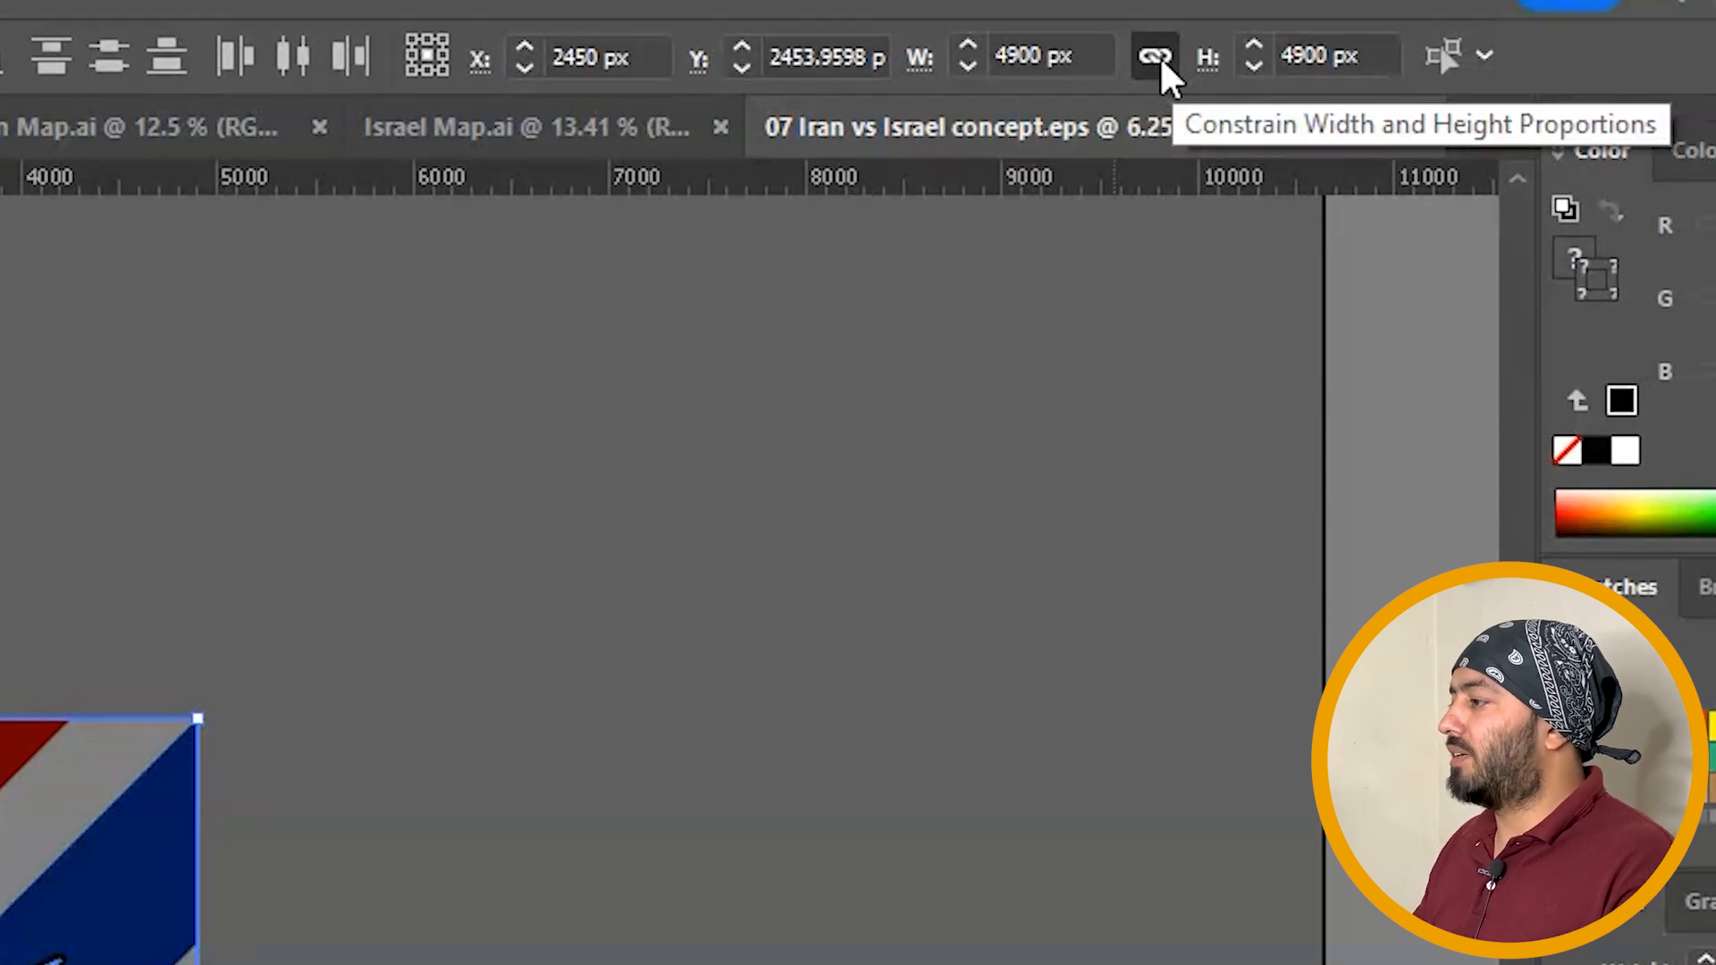
{"action": "left_click", "coordinate": [887, 616]}
{"action": "key", "text": "shift+o"}
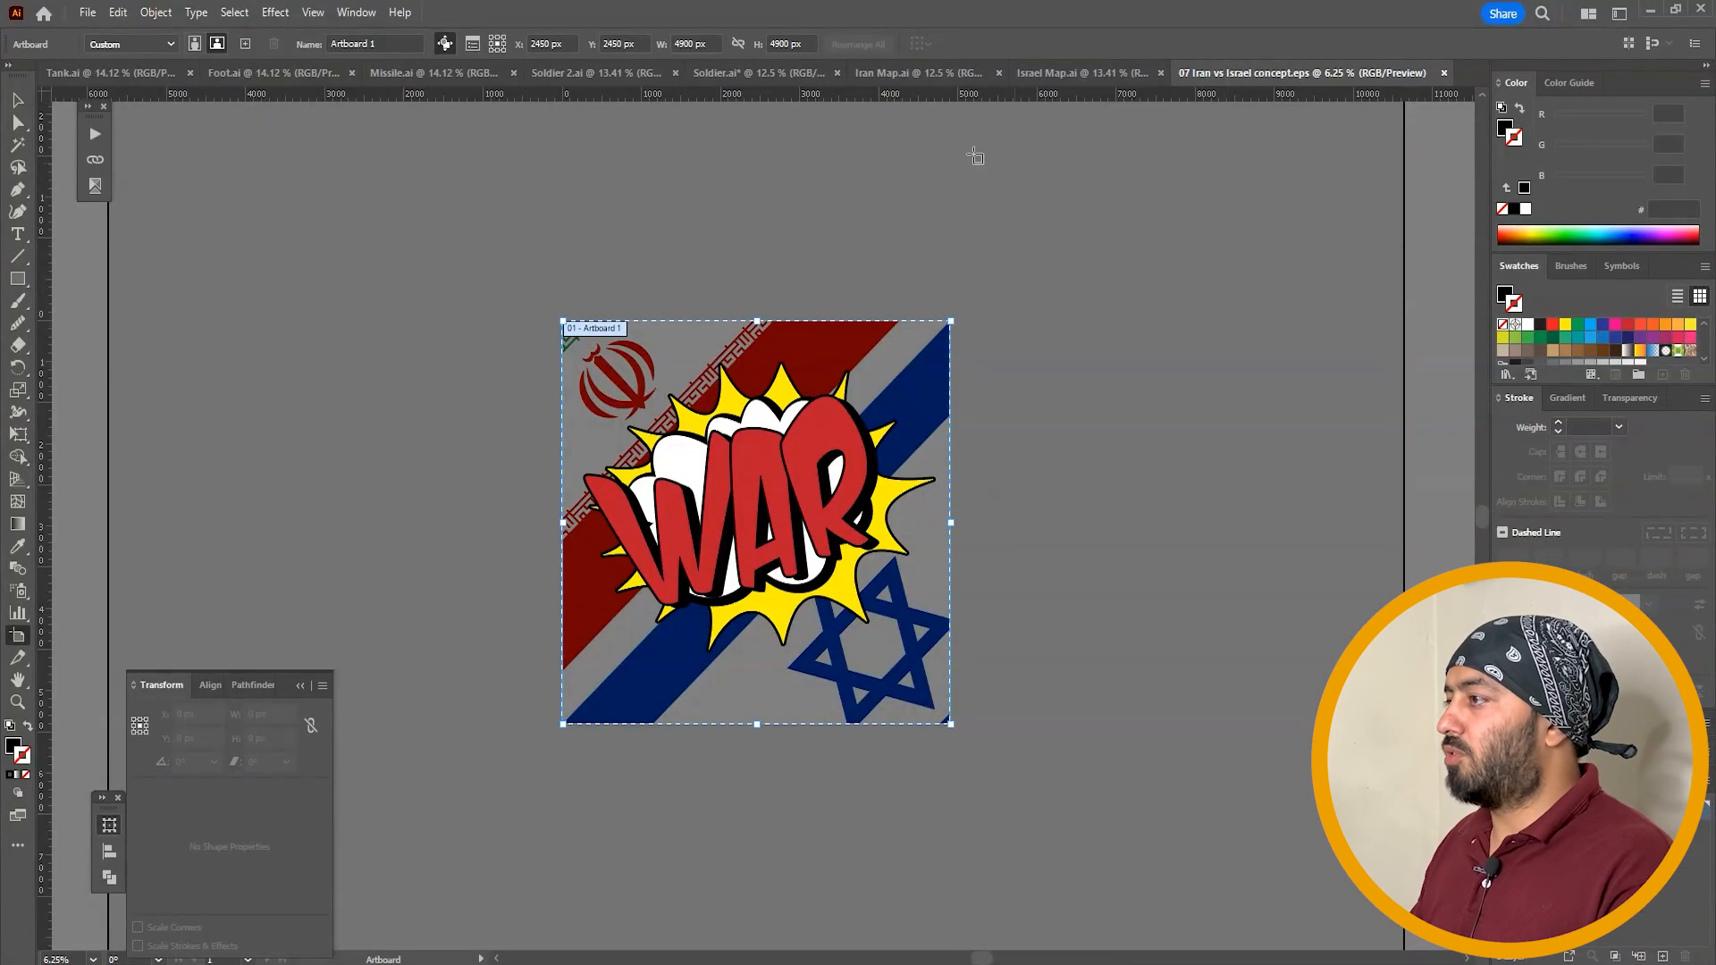
{"action": "key", "text": "v"}
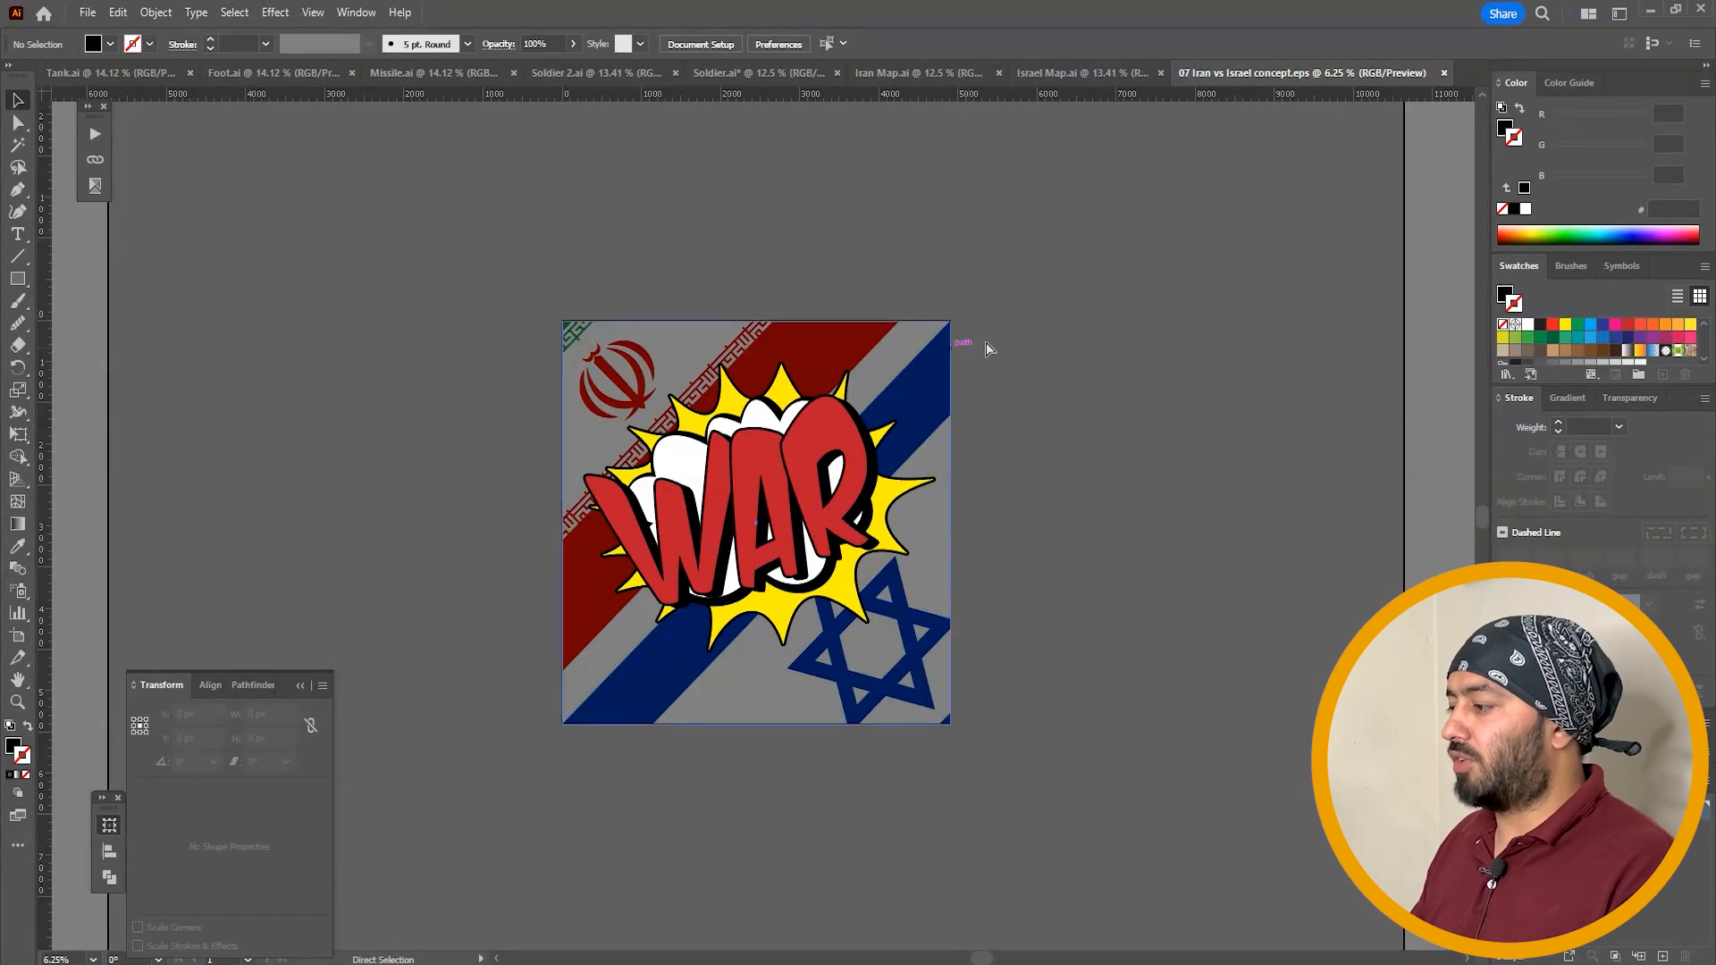
Set the alignment reference to the artboard and try to centre the whole artwork on it
{"action": "key", "text": "ctrl+a"}
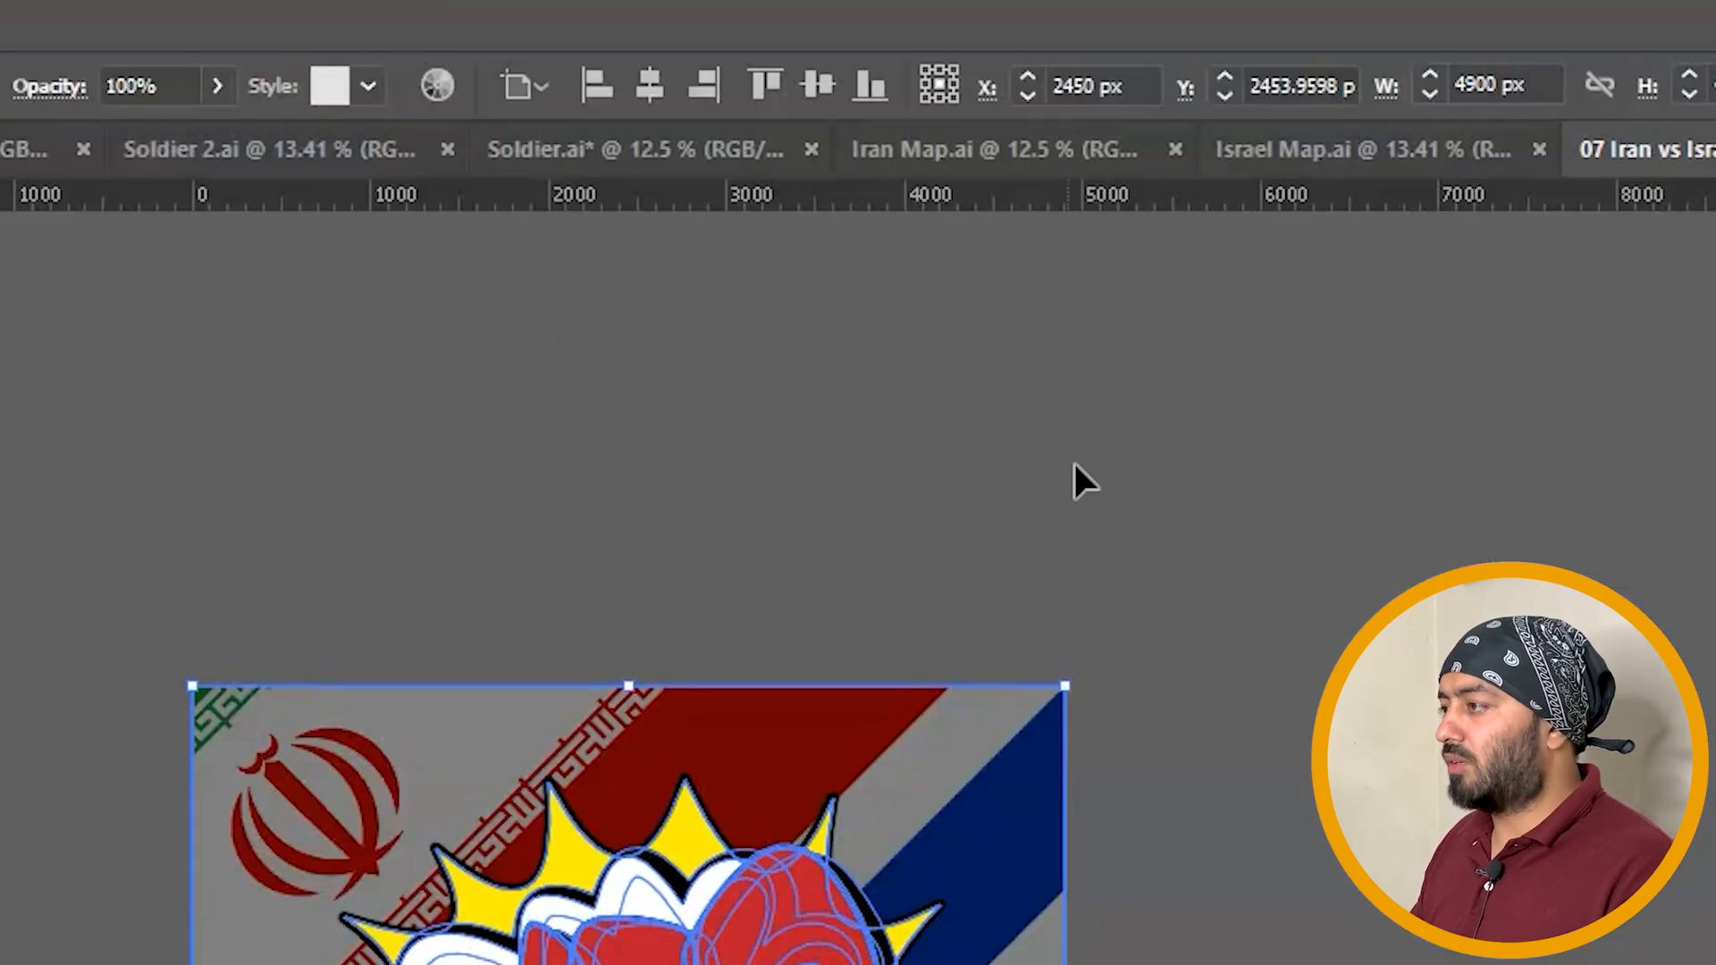
{"action": "left_click", "coordinate": [525, 90]}
{"action": "left_click", "coordinate": [591, 207]}
{"action": "left_click", "coordinate": [650, 84]}
{"action": "left_click", "coordinate": [838, 99]}
{"action": "left_click", "coordinate": [892, 218]}
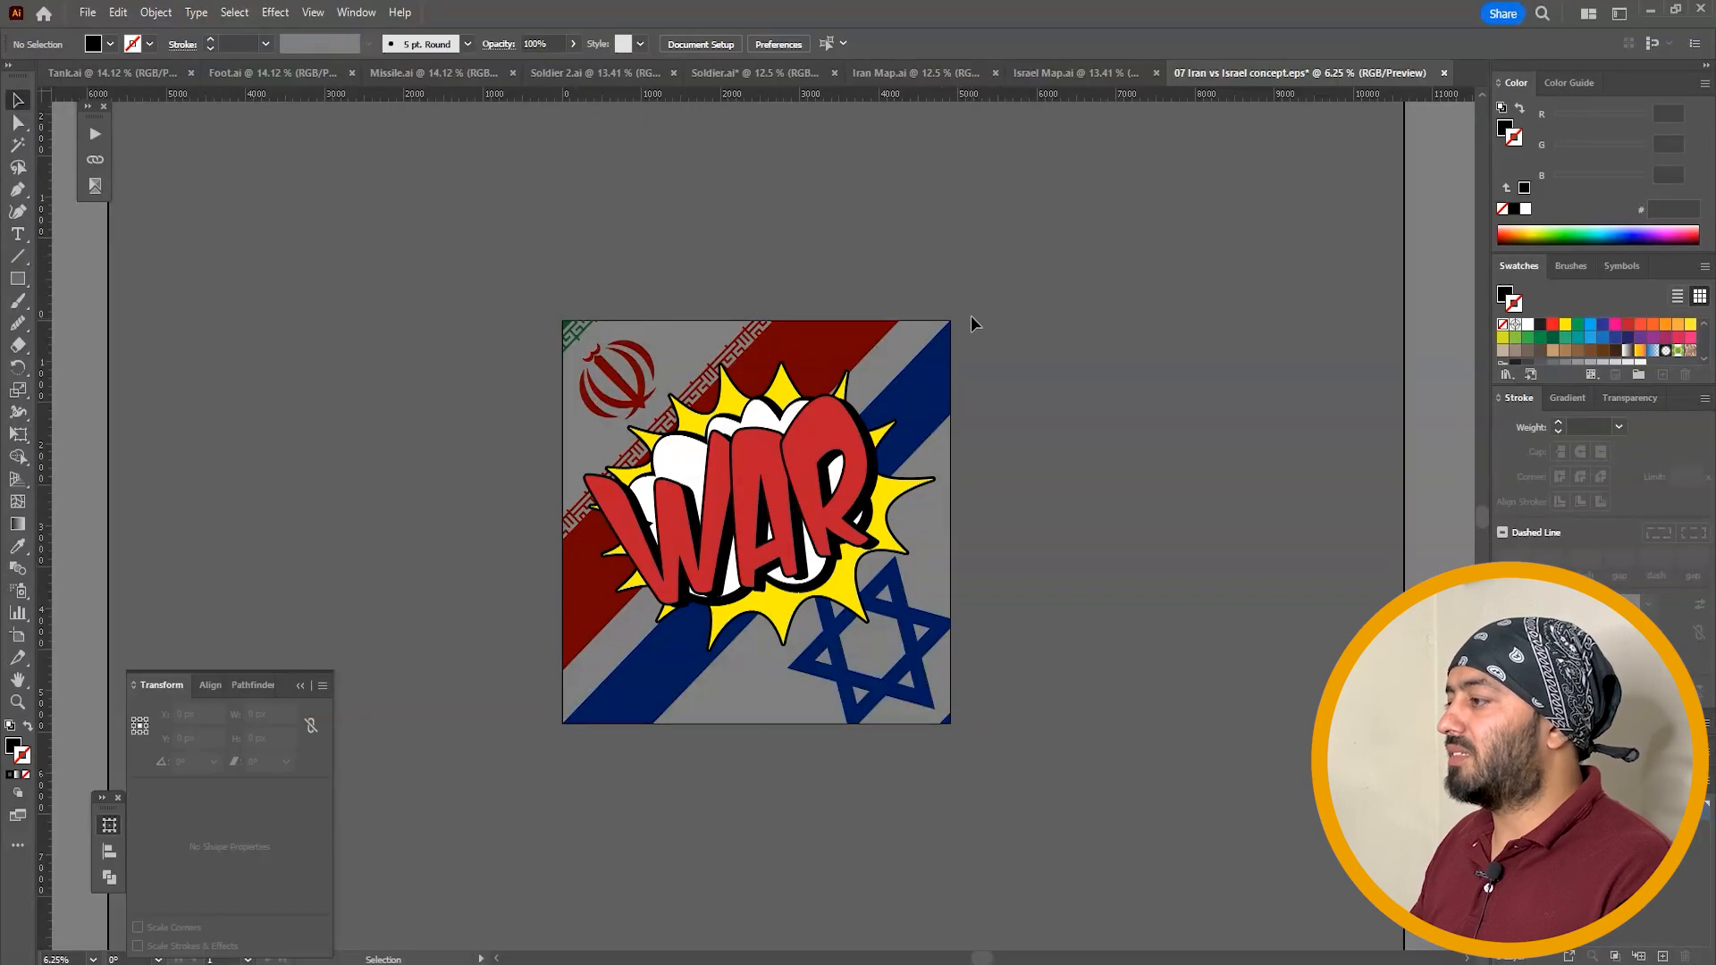
Examine the artwork's upper-right corner closely for a gap between the background and the artboard edge
{"action": "key", "text": "z"}
{"action": "left_click_drag", "start_coordinate": [980, 303], "coordinate": [869, 356]}
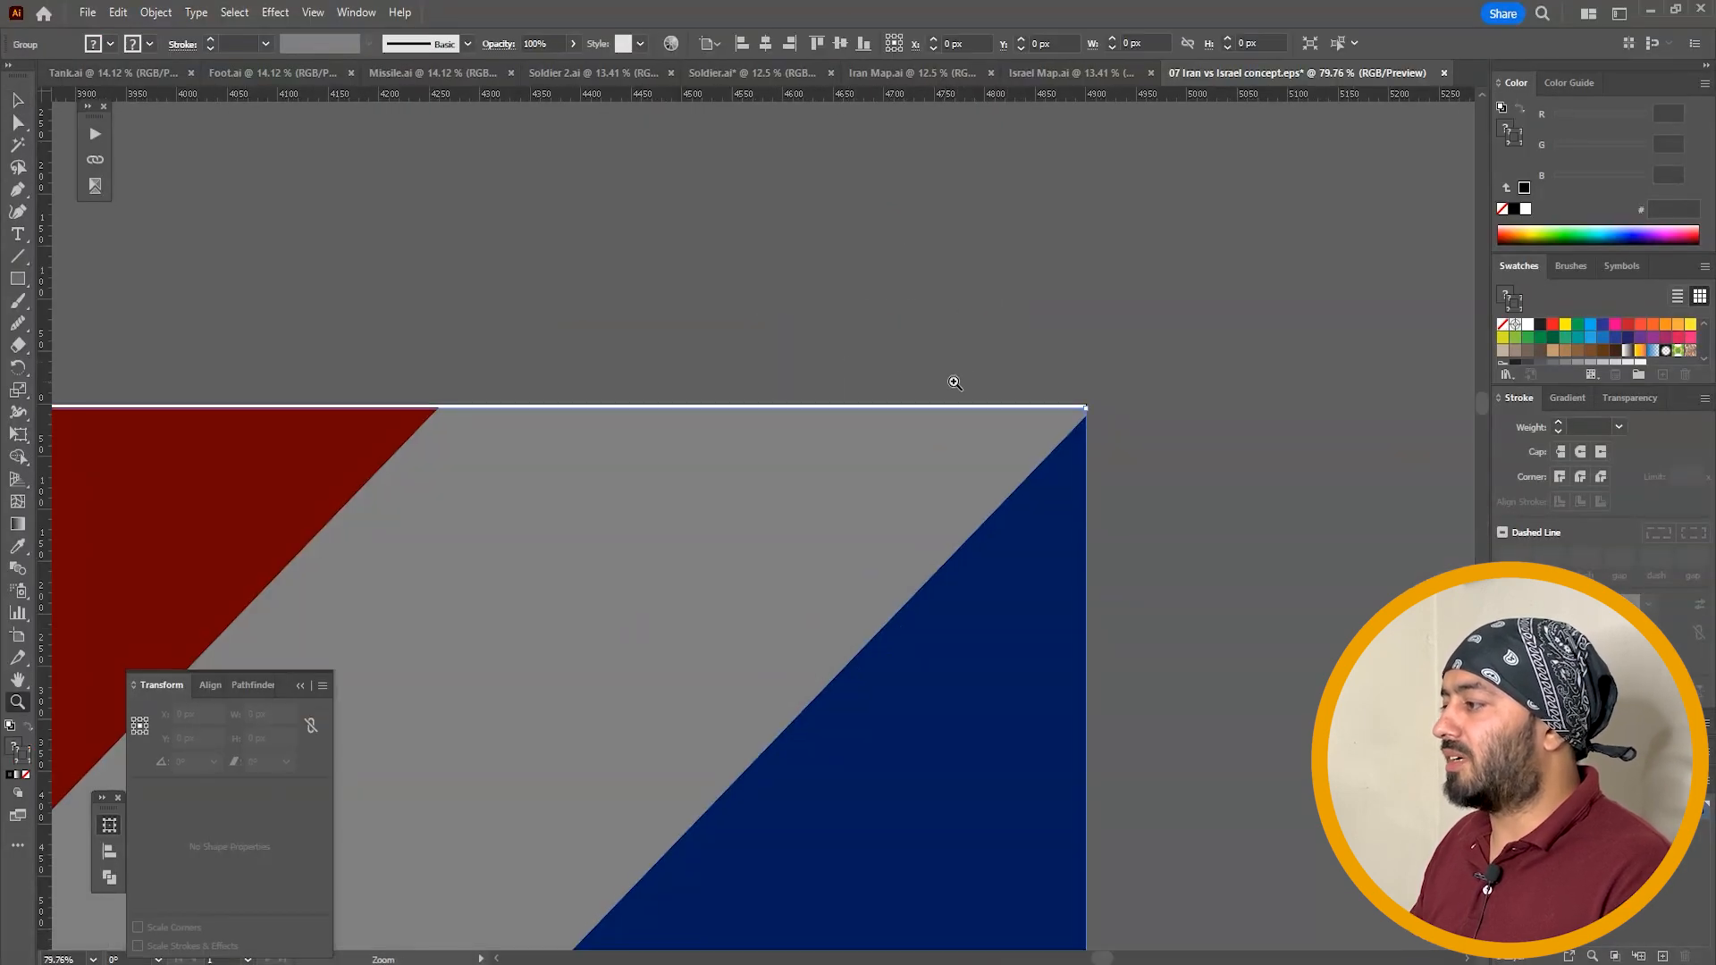
{"action": "left_click", "coordinate": [1069, 413], "text": "ctrl"}
{"action": "key", "text": "v"}
{"action": "left_click", "coordinate": [1116, 379]}
{"action": "key", "text": "z"}
{"action": "left_click_drag", "start_coordinate": [1138, 367], "coordinate": [935, 460]}
{"action": "key", "text": "v"}
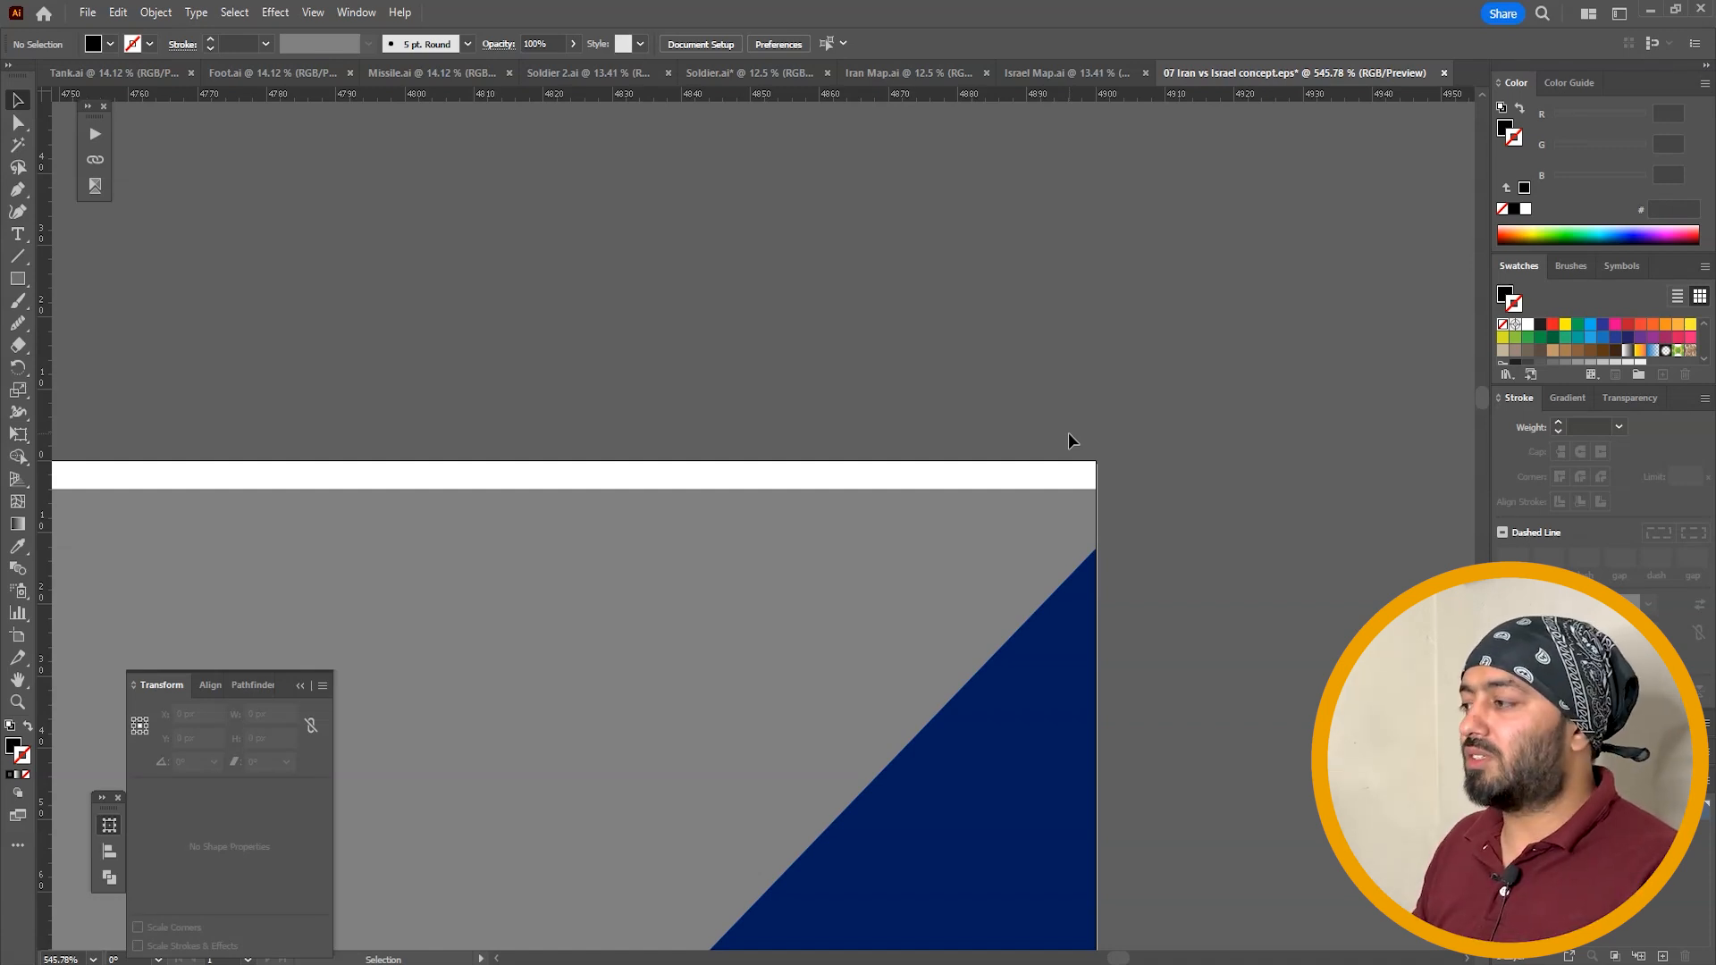
Centre the whole artwork vertically on the artboard
{"action": "key", "text": "ctrl+a"}
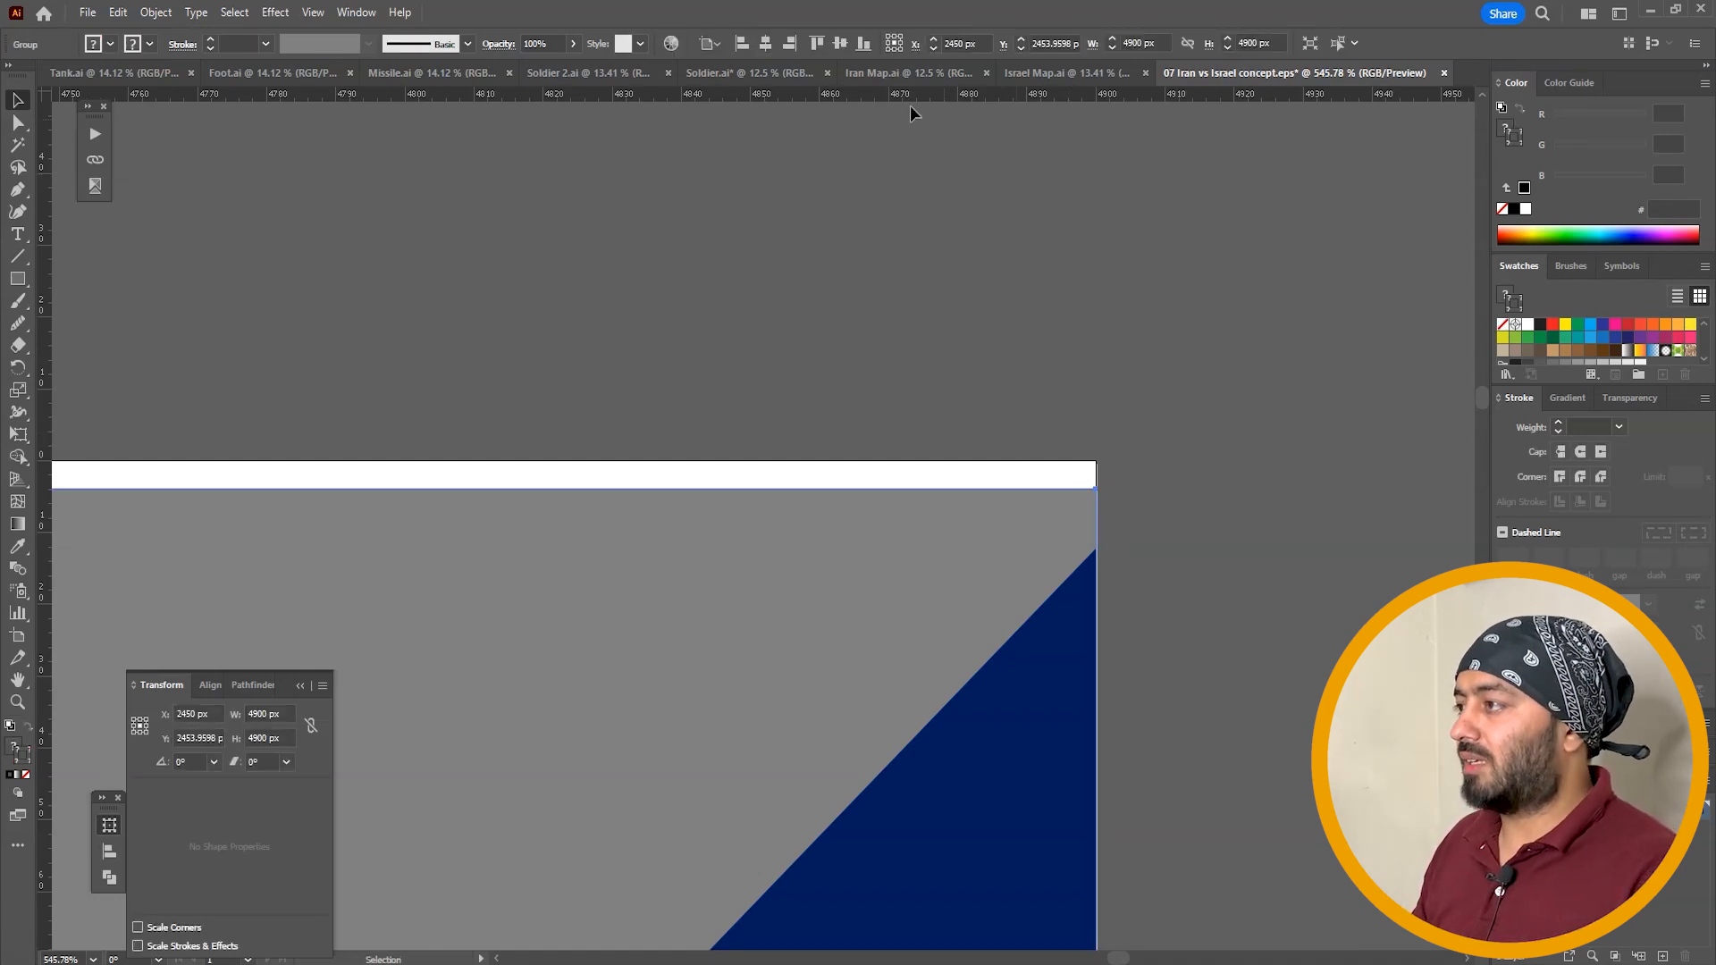
{"action": "left_click", "coordinate": [839, 44]}
{"action": "left_click", "coordinate": [1034, 298]}
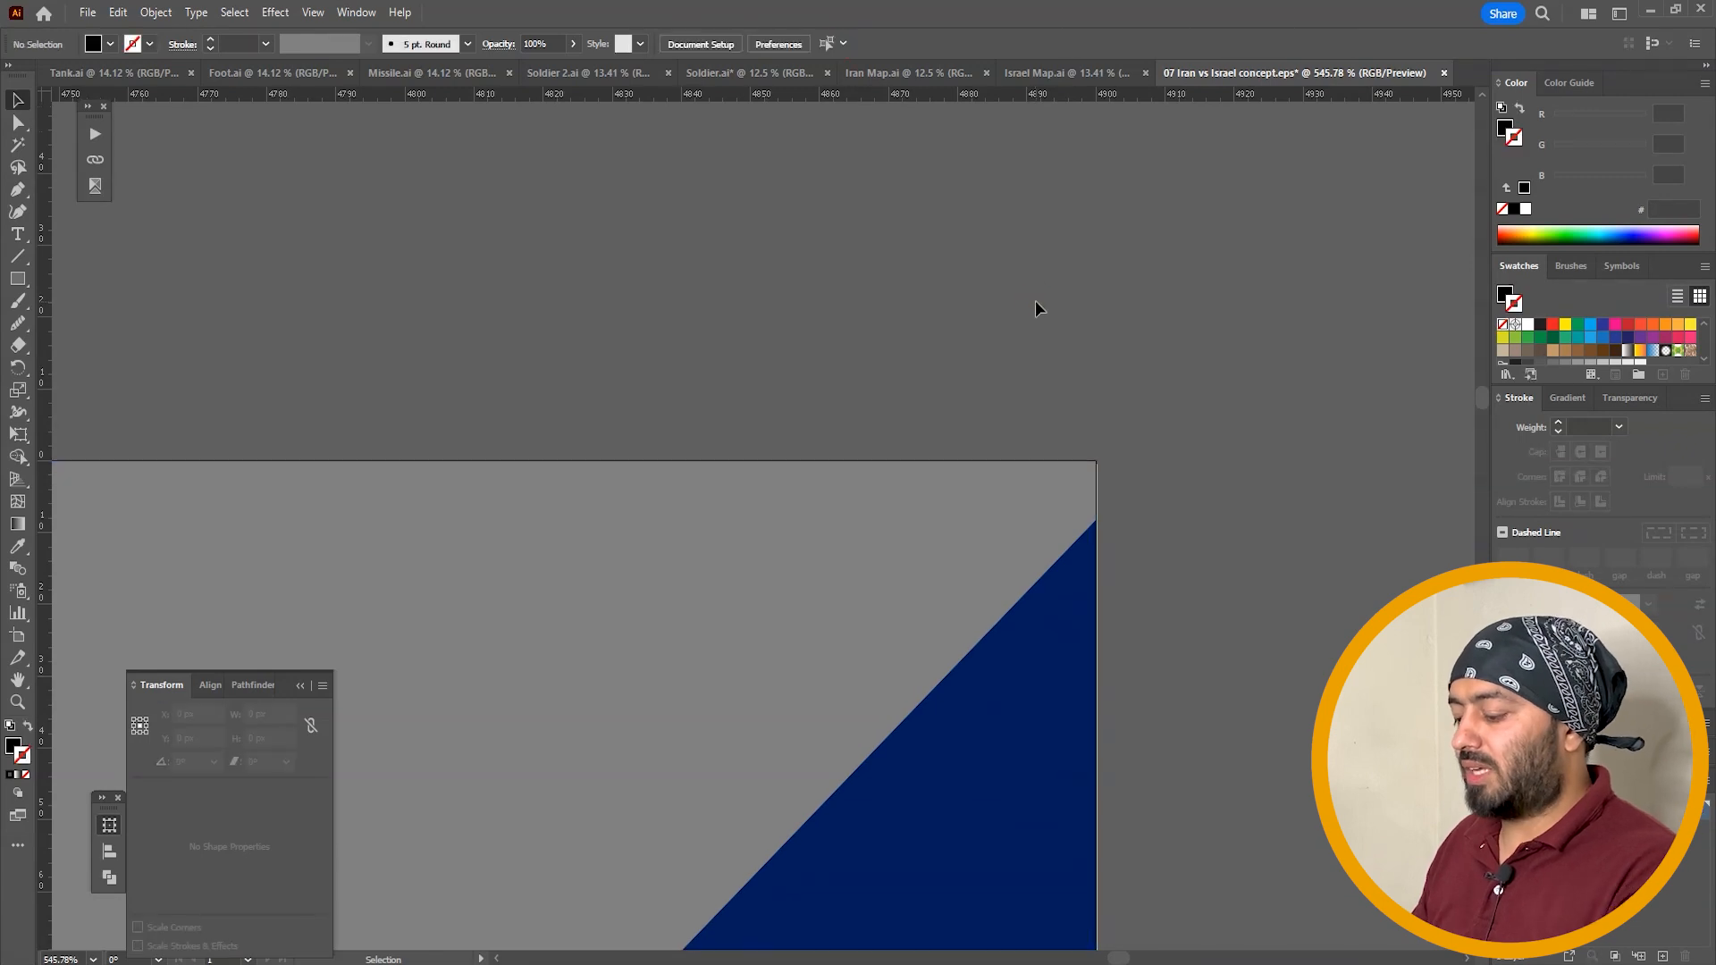
Save the aligned artwork, replacing the existing 07 Iran vs Israel concept.eps
{"action": "key", "text": "ctrl+0"}
{"action": "key", "text": "ctrl+s"}
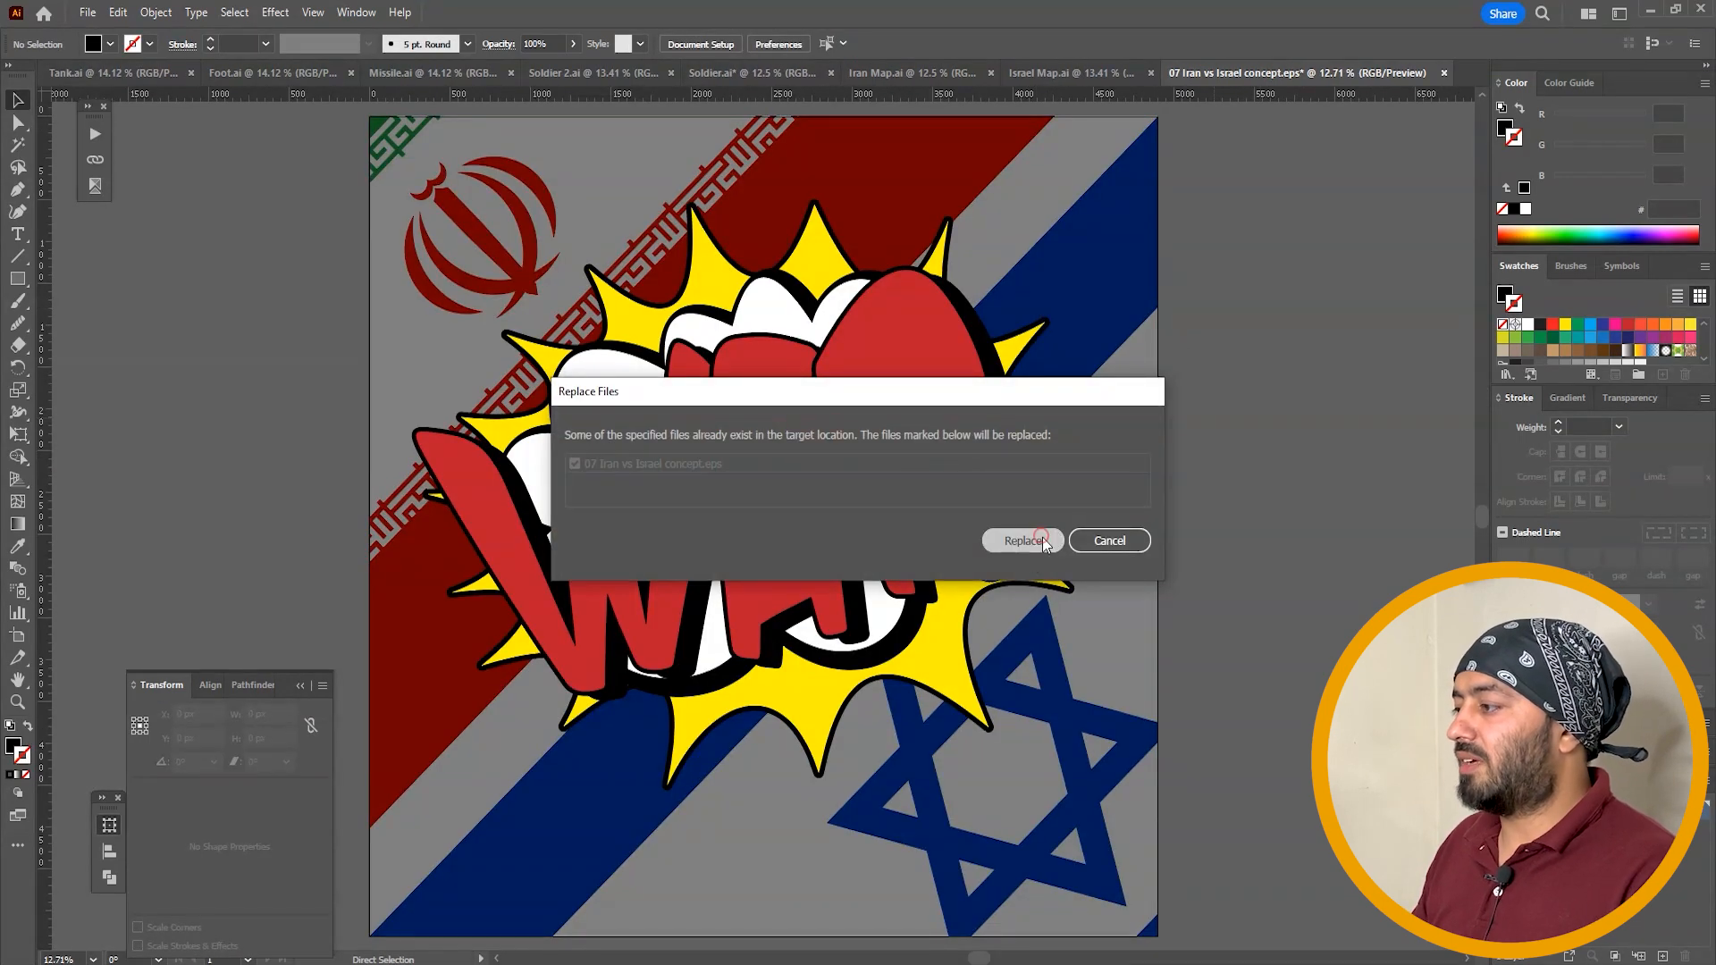
{"action": "left_click", "coordinate": [1025, 552]}
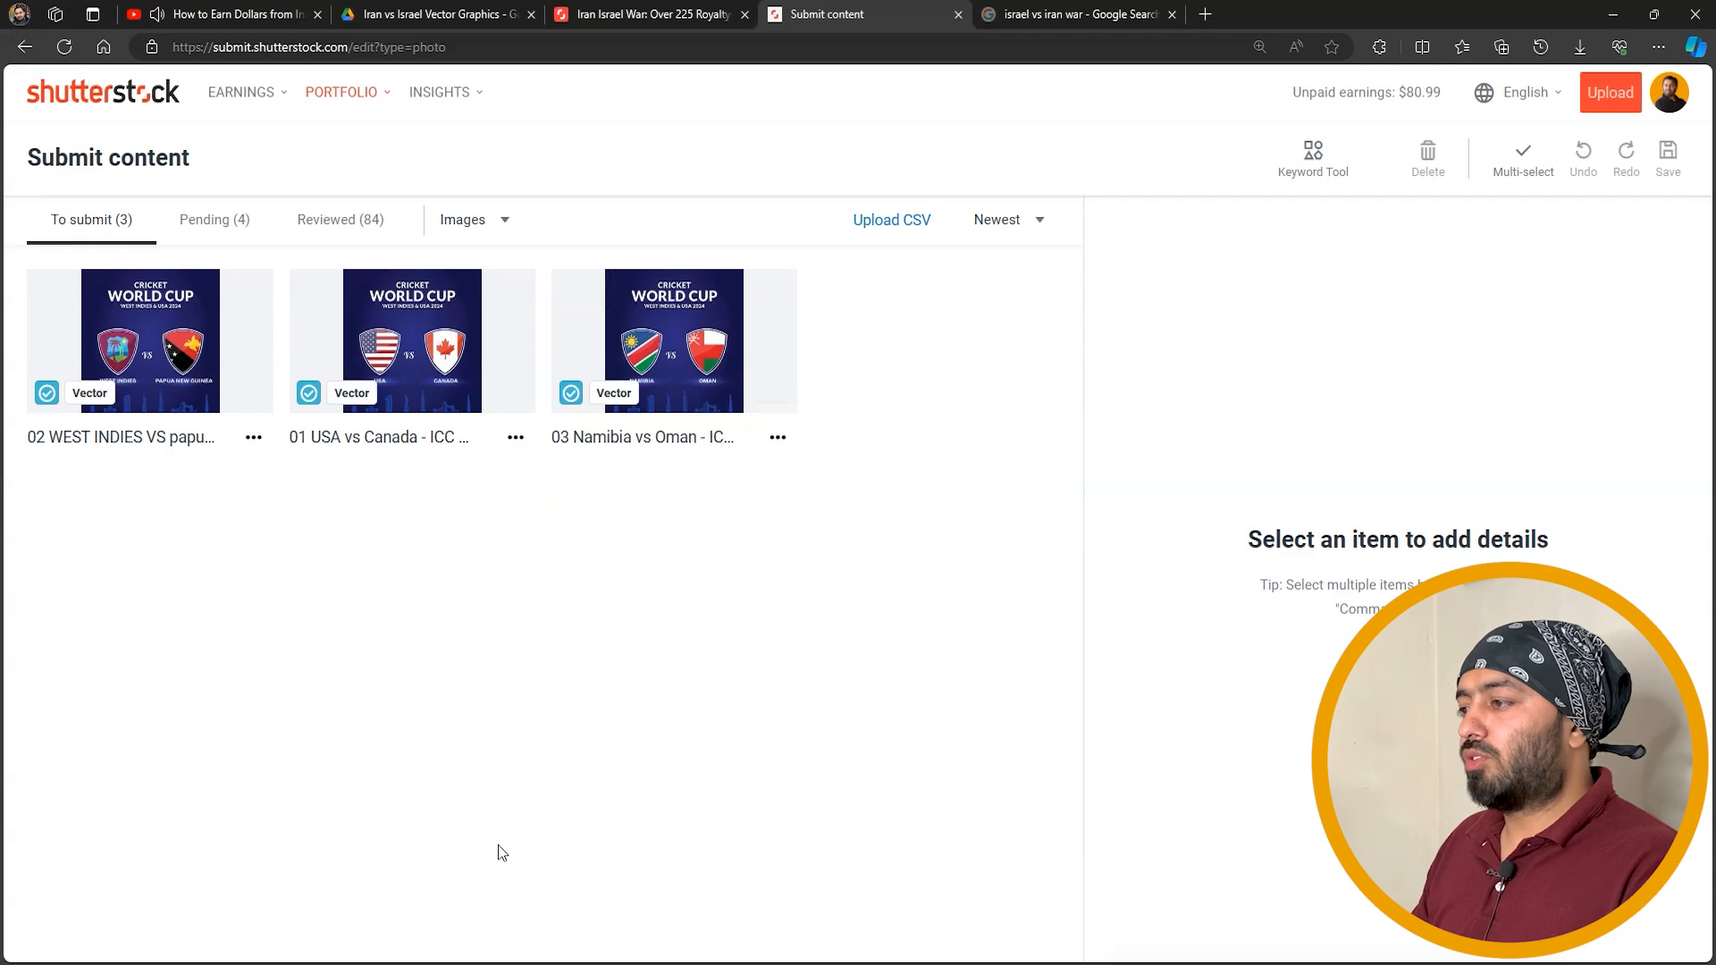
Upload the corrected 07 Iran vs Israel concept.eps to Shutterstock and refresh the list of content to submit
{"action": "left_click", "coordinate": [1610, 92]}
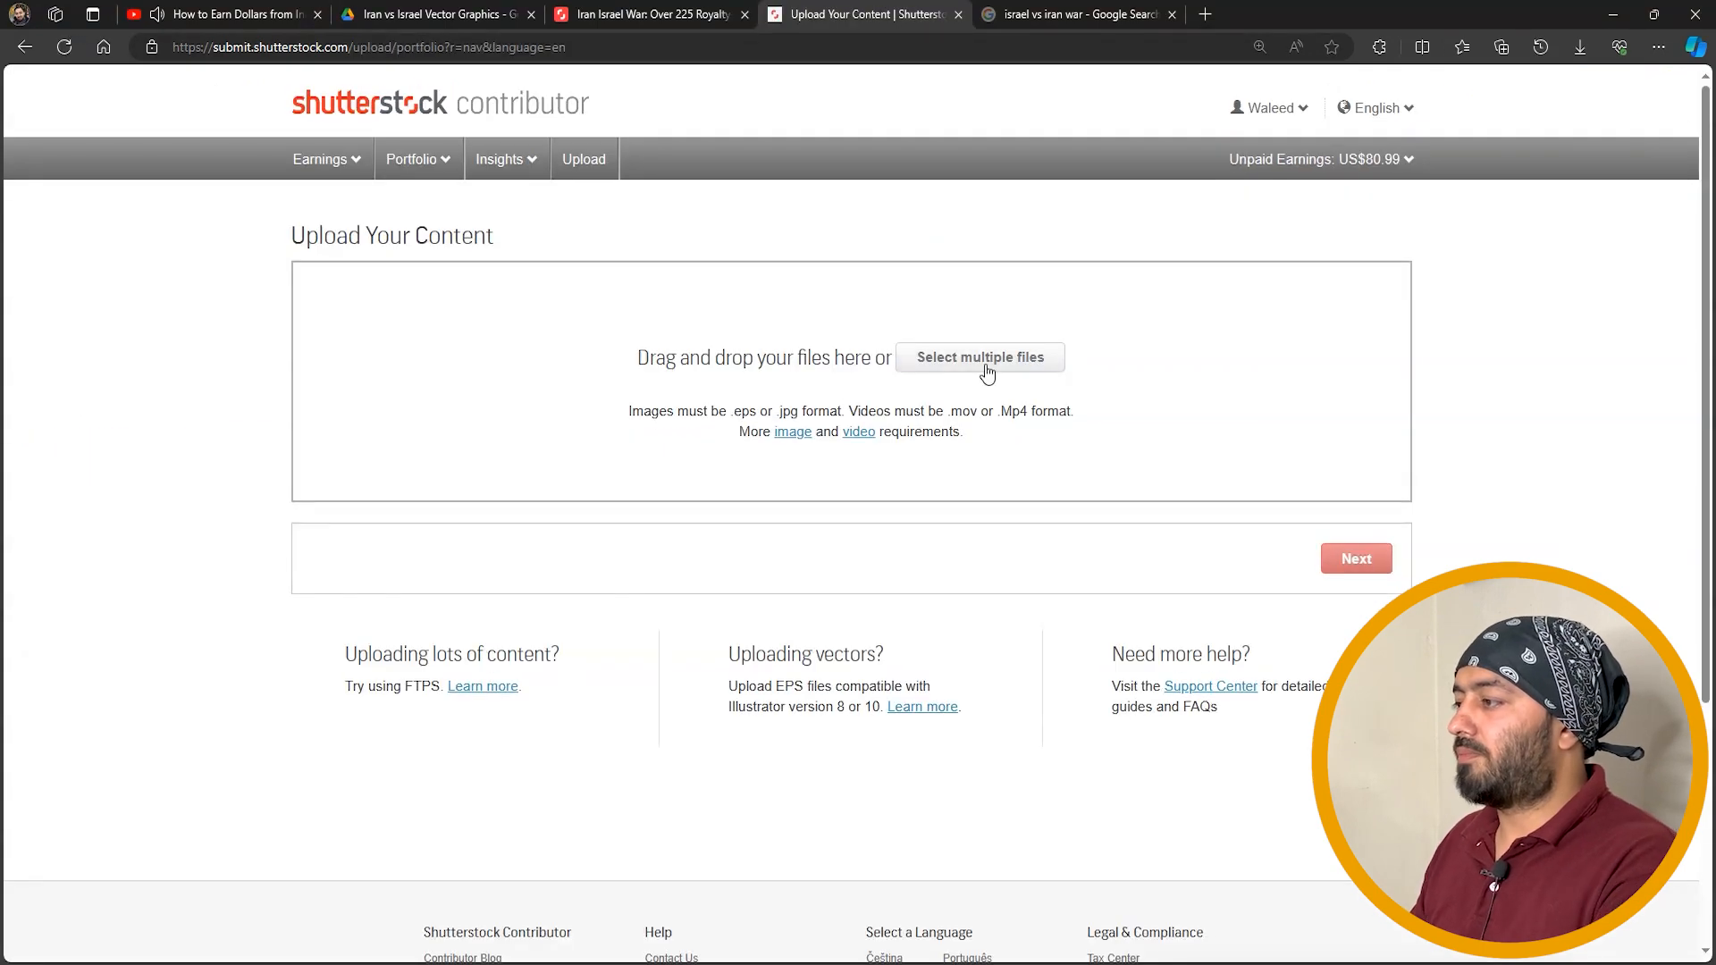
{"action": "left_click", "coordinate": [986, 364]}
{"action": "scroll", "coordinate": [481, 662], "scroll_direction": "down", "scroll_amount": 1}
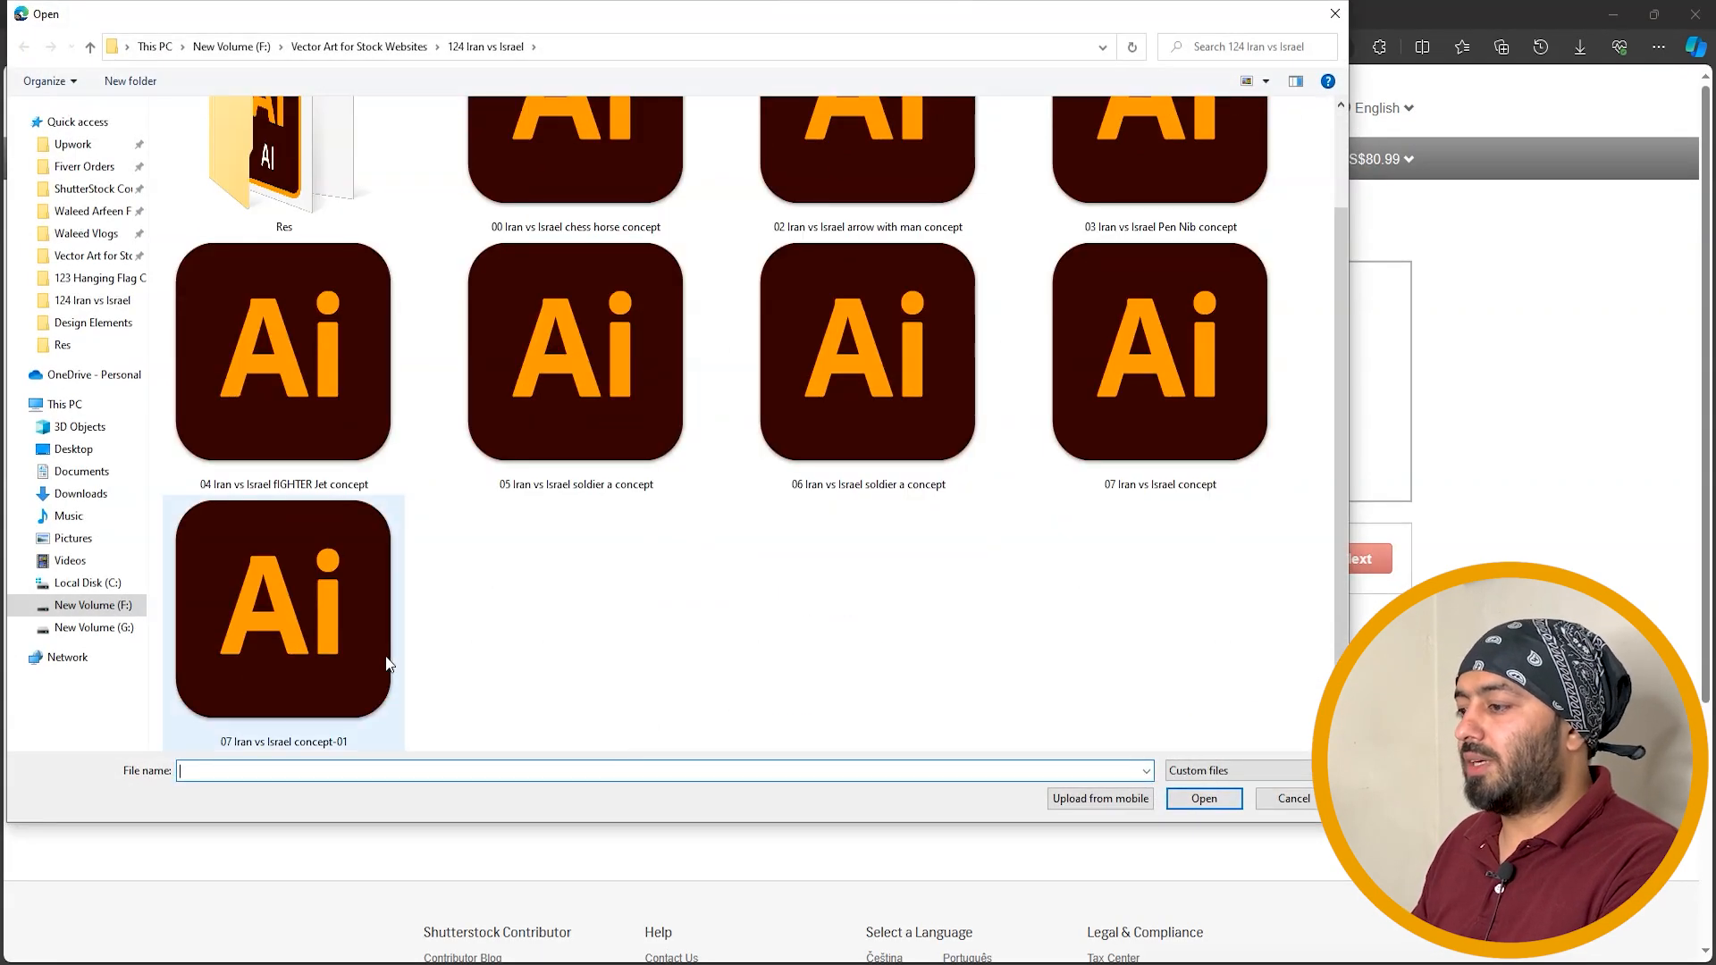
{"action": "left_click", "coordinate": [338, 640]}
{"action": "scroll", "coordinate": [1048, 564], "scroll_direction": "up", "scroll_amount": 1}
{"action": "double_click", "coordinate": [1216, 502]}
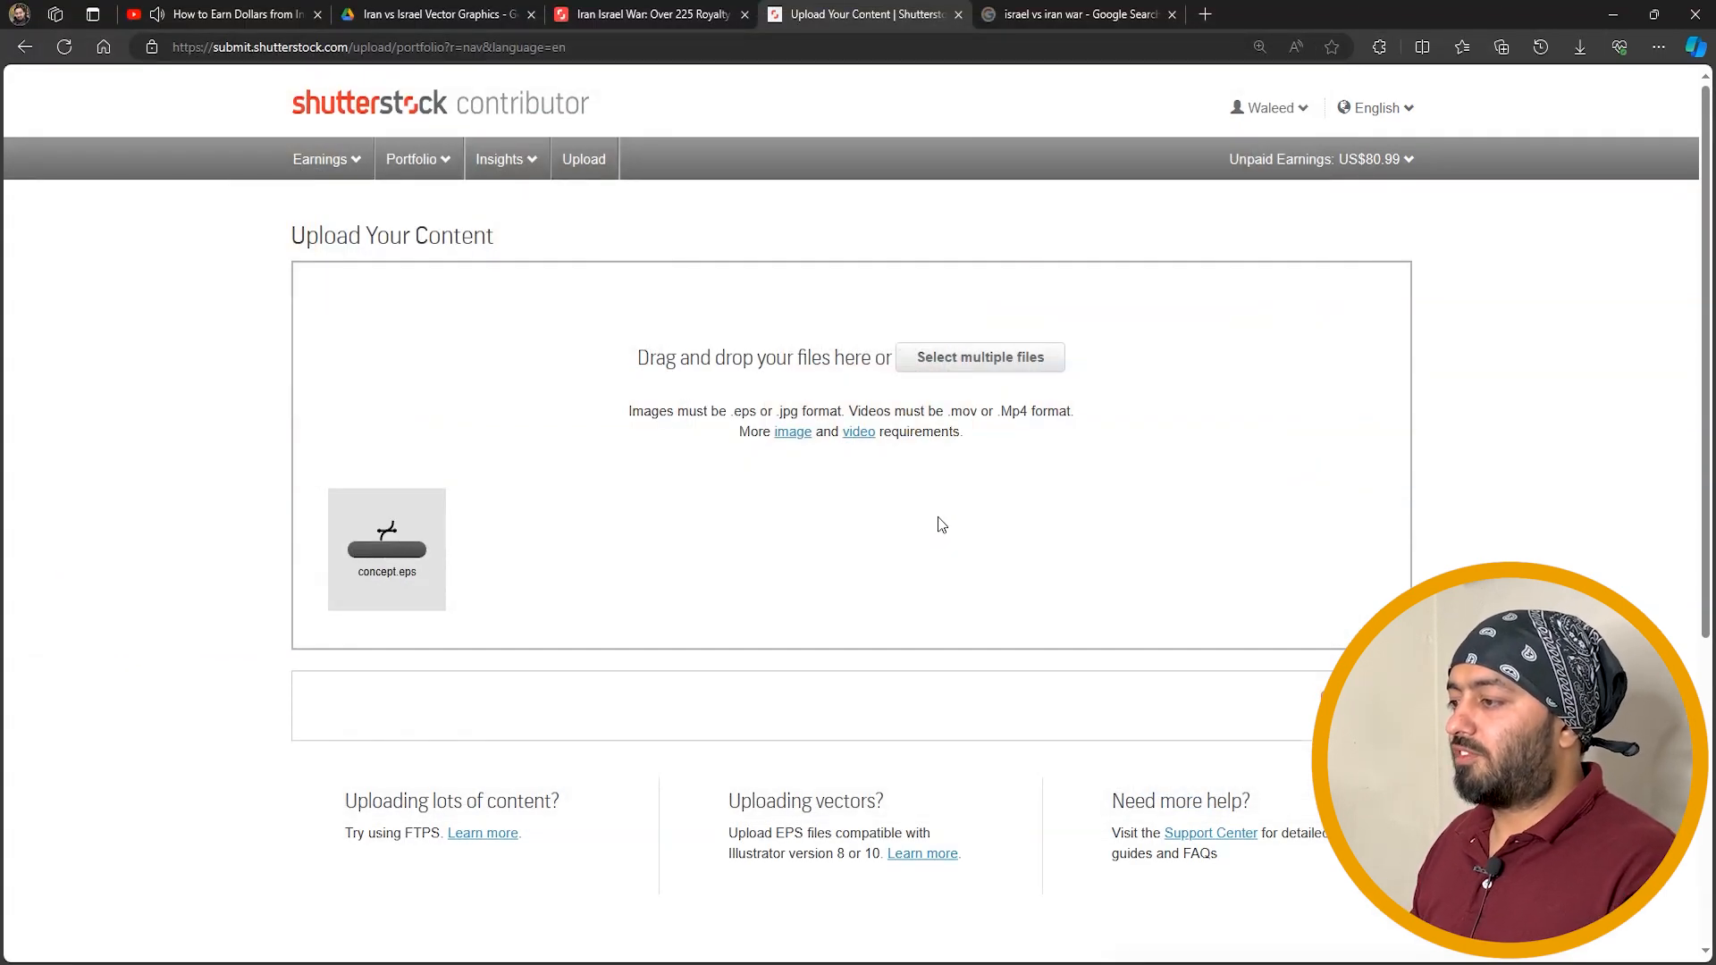
{"action": "left_click", "coordinate": [1354, 706]}
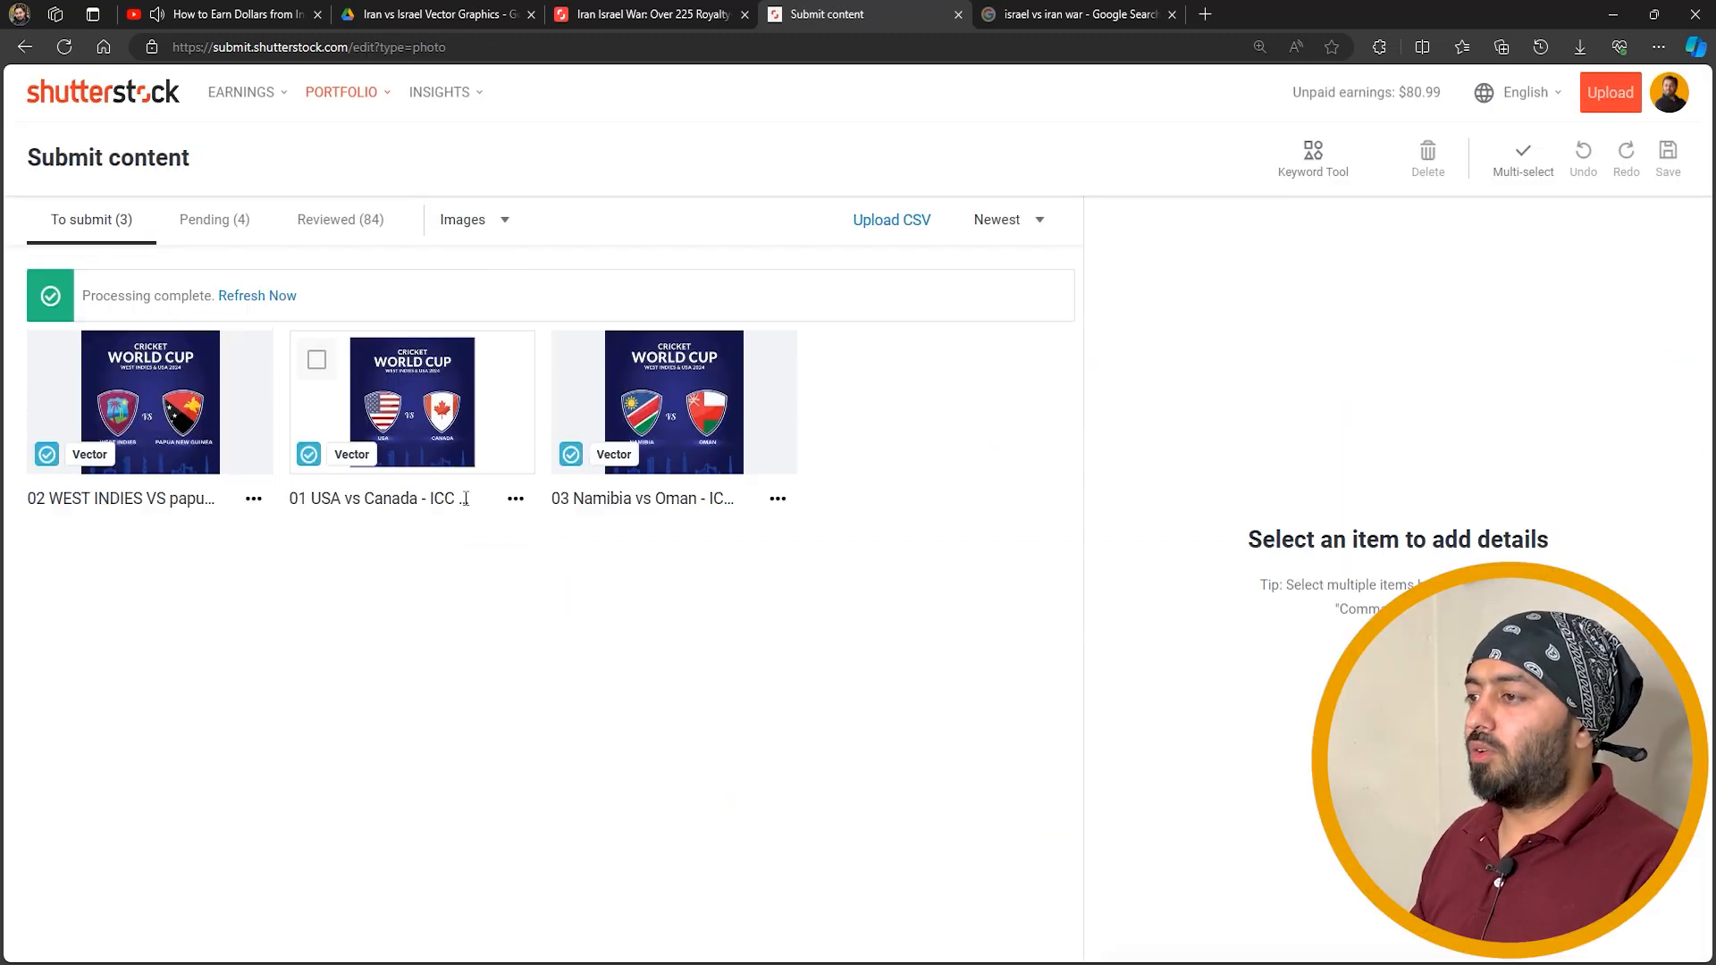
{"action": "left_click", "coordinate": [277, 294]}
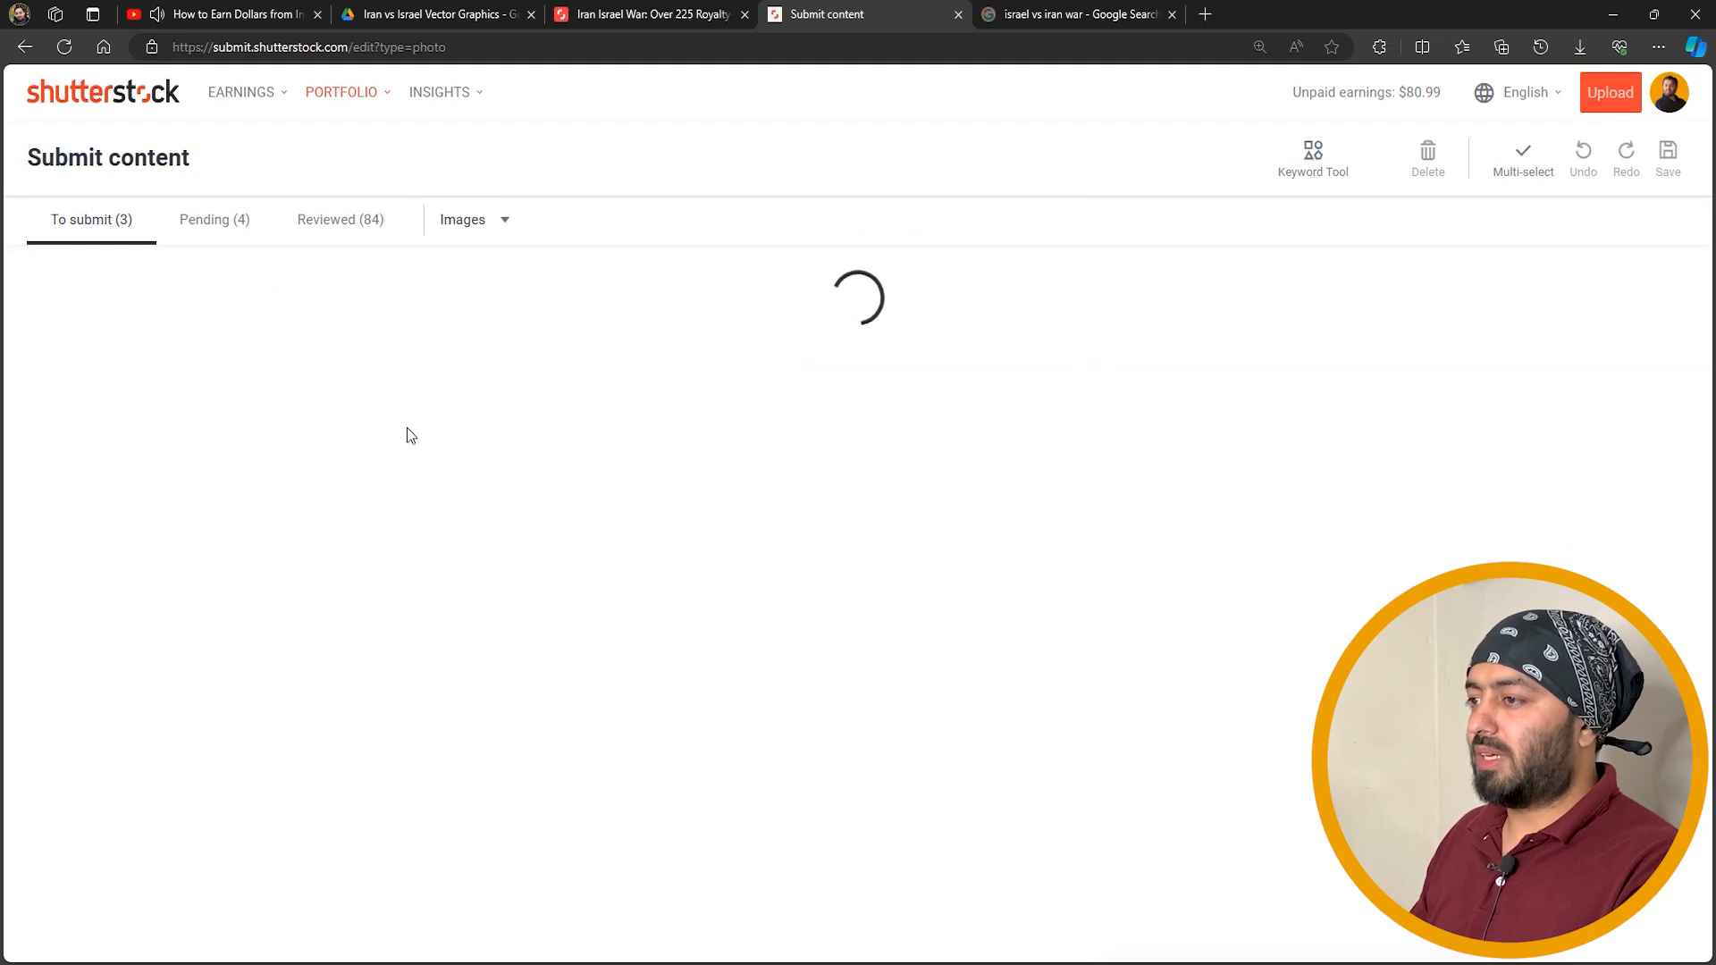
Look over the Google image results for israel vs iran war and Shutterstock's iran israel war vector results
{"action": "left_click", "coordinate": [1117, 14]}
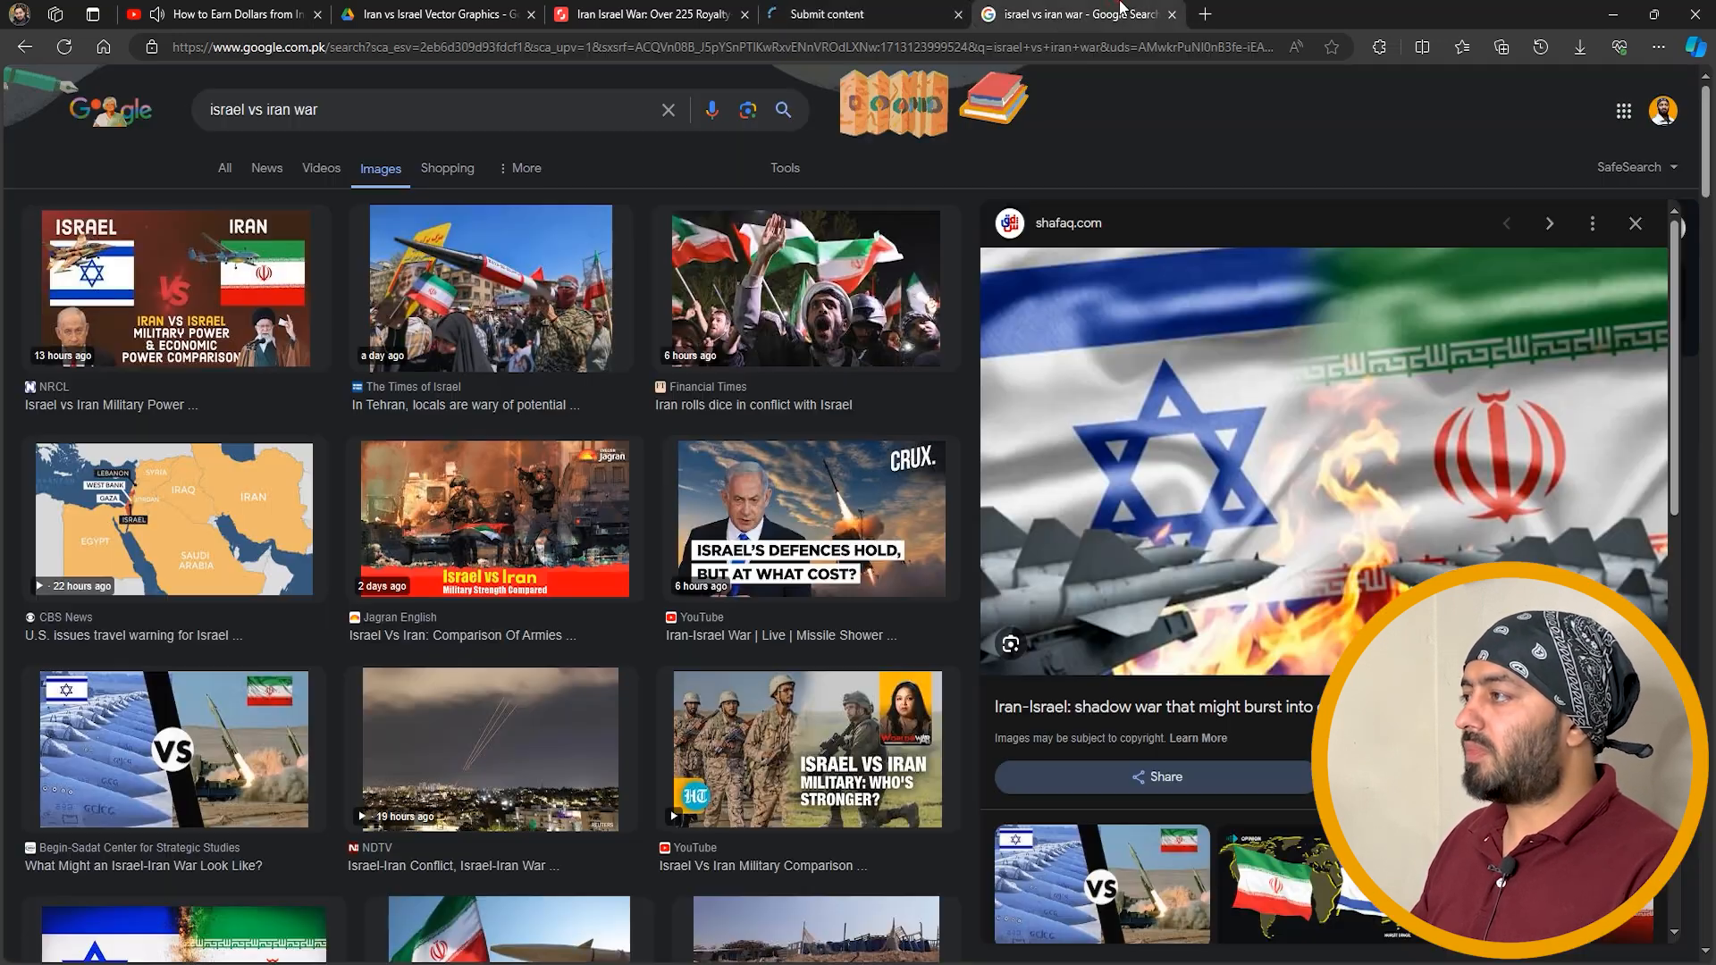
{"action": "left_click", "coordinate": [644, 14]}
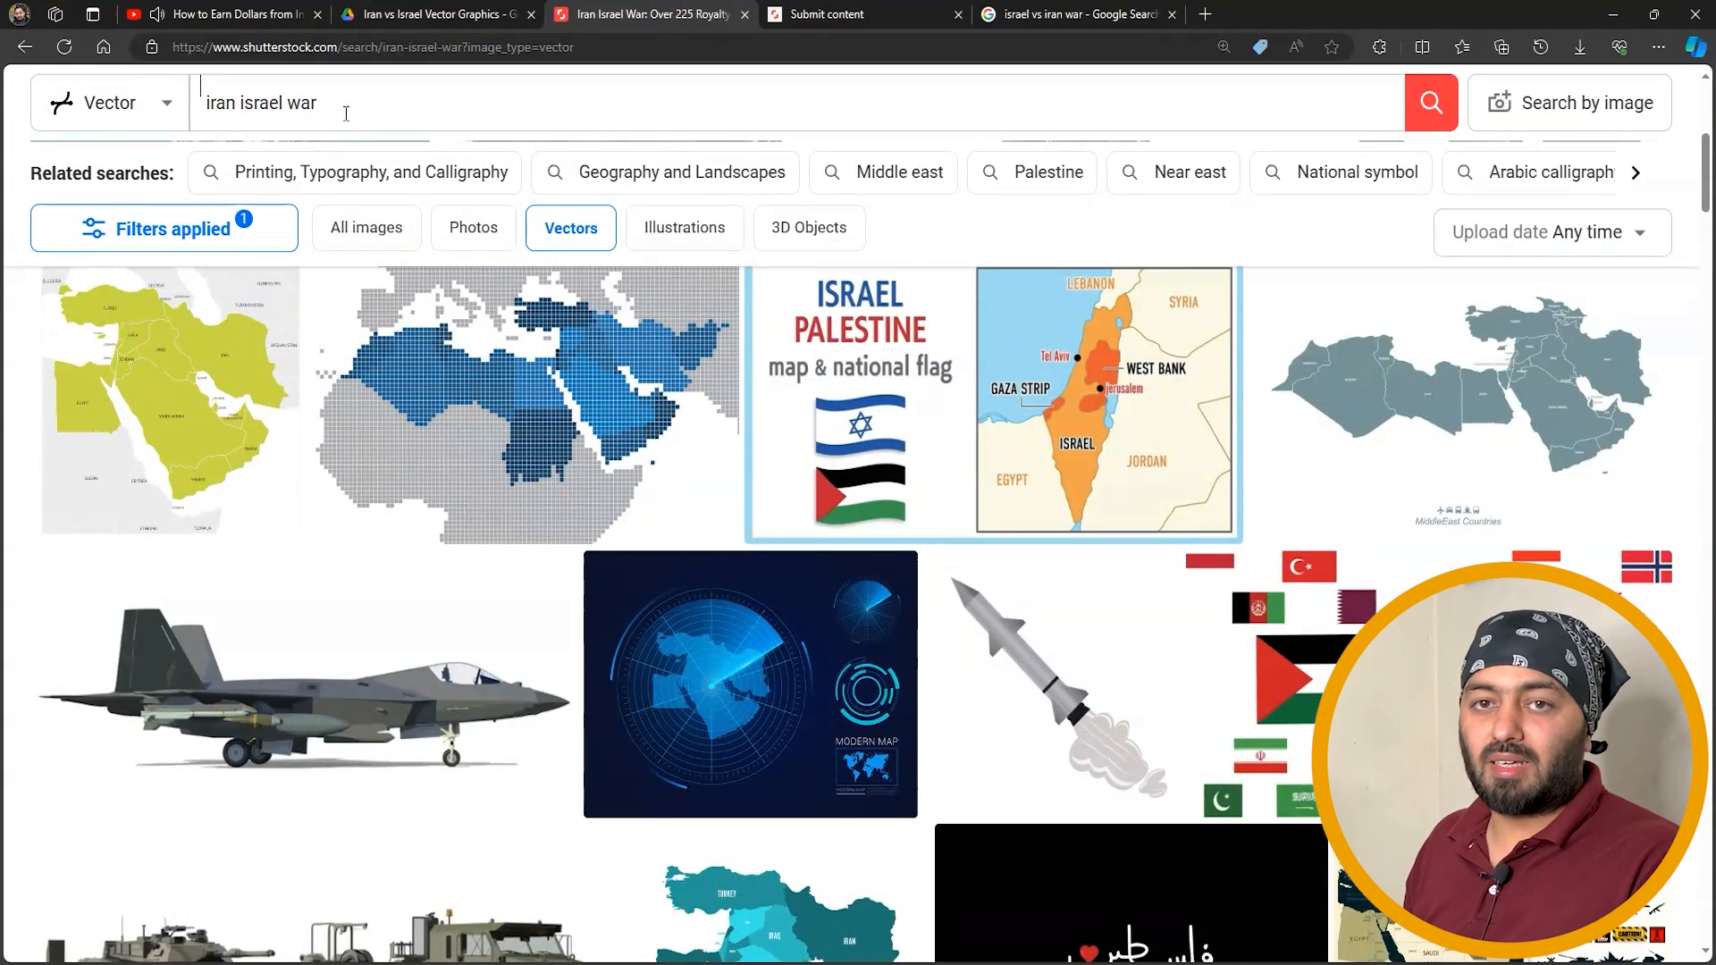
{"action": "scroll", "coordinate": [25, 398], "scroll_direction": "up", "scroll_amount": 5}
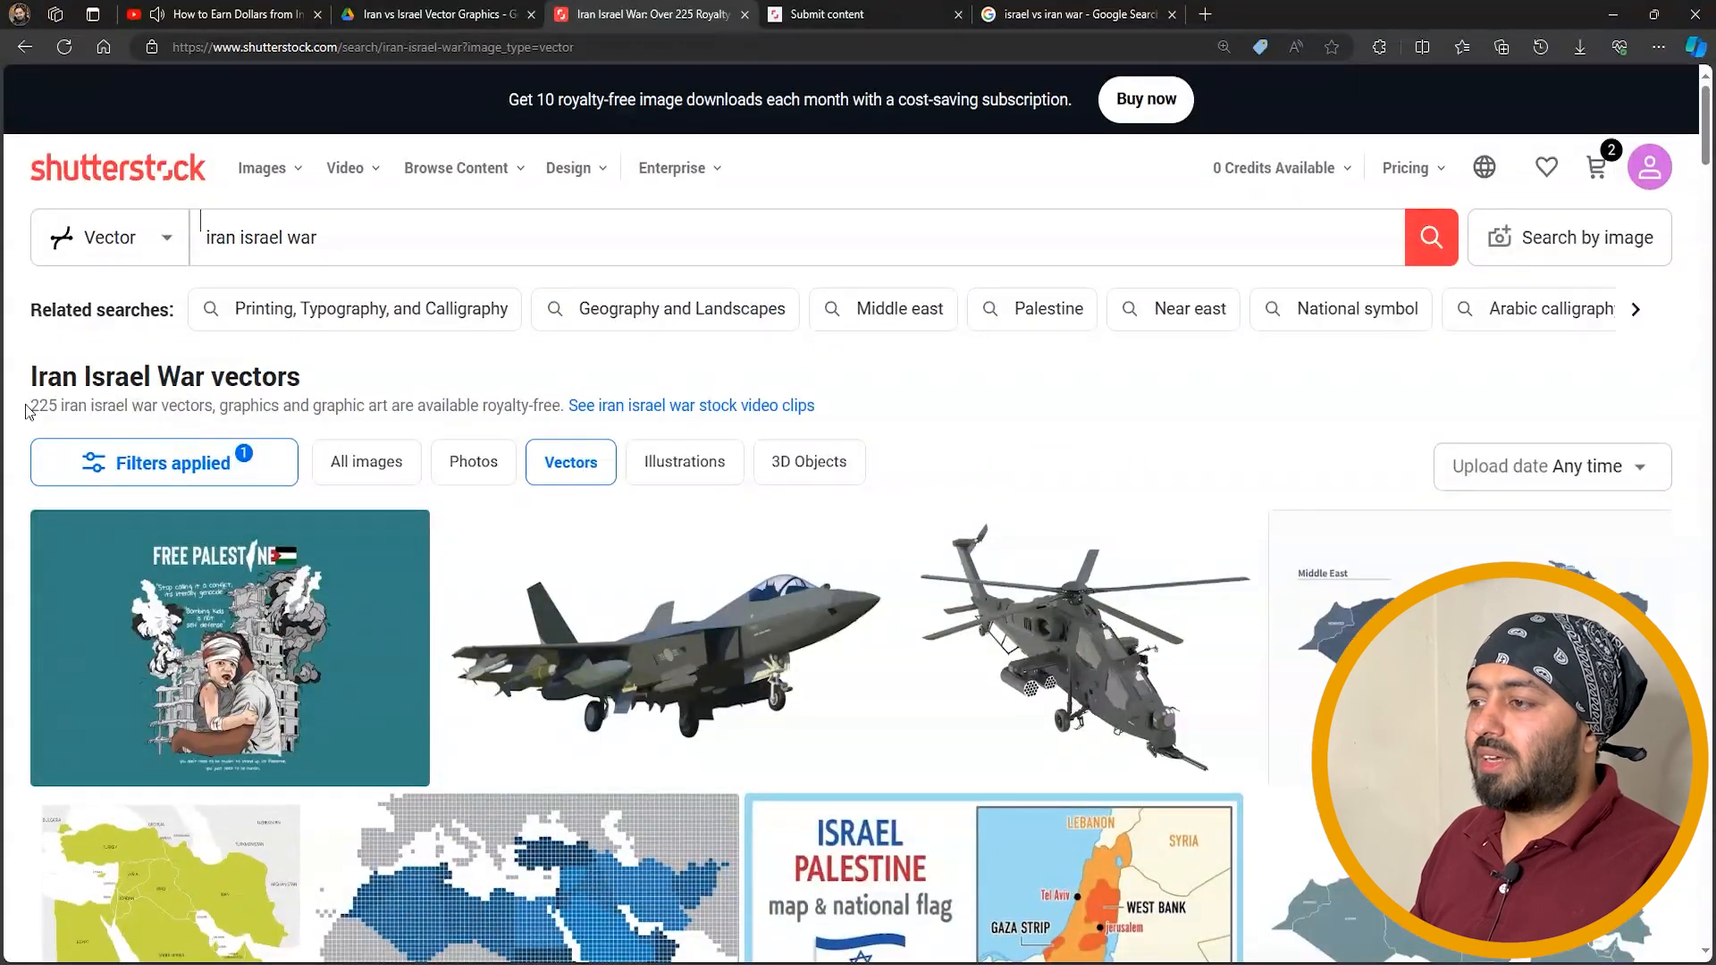
Search Shutterstock vectors for iran vs israel and browse the results
{"action": "left_click", "coordinate": [321, 248]}
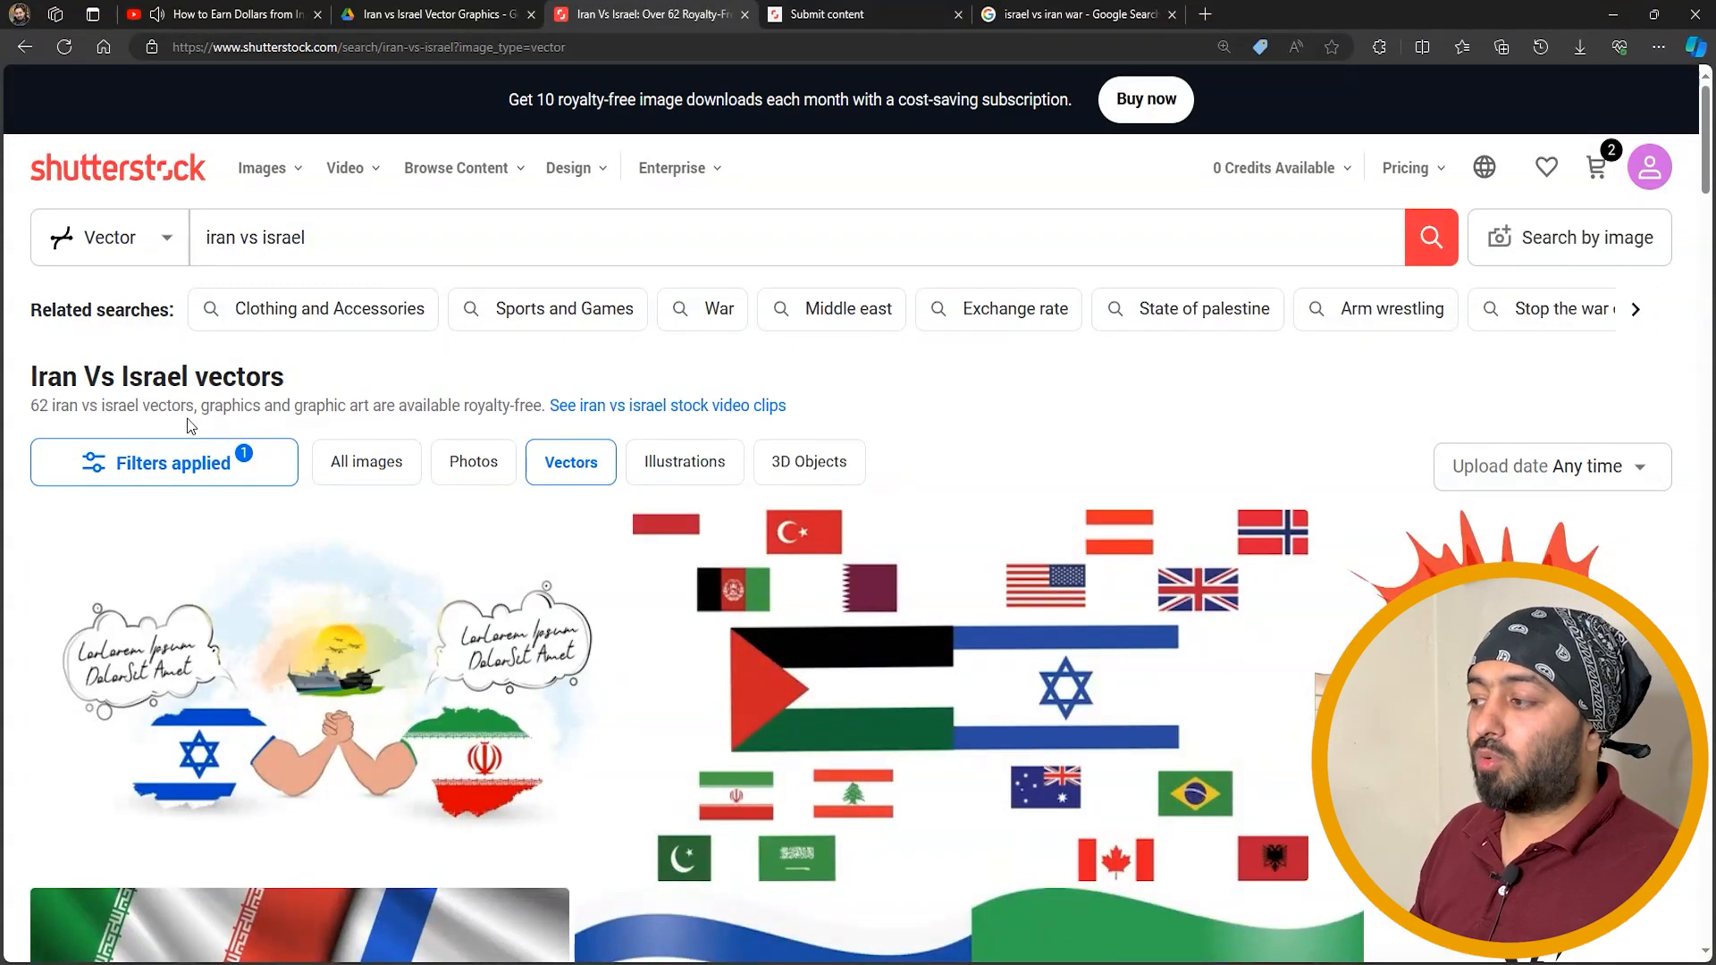
{"action": "left_click_drag", "start_coordinate": [1705, 159], "coordinate": [1706, 329]}
{"action": "scroll", "coordinate": [1385, 465], "scroll_direction": "down", "scroll_amount": 3}
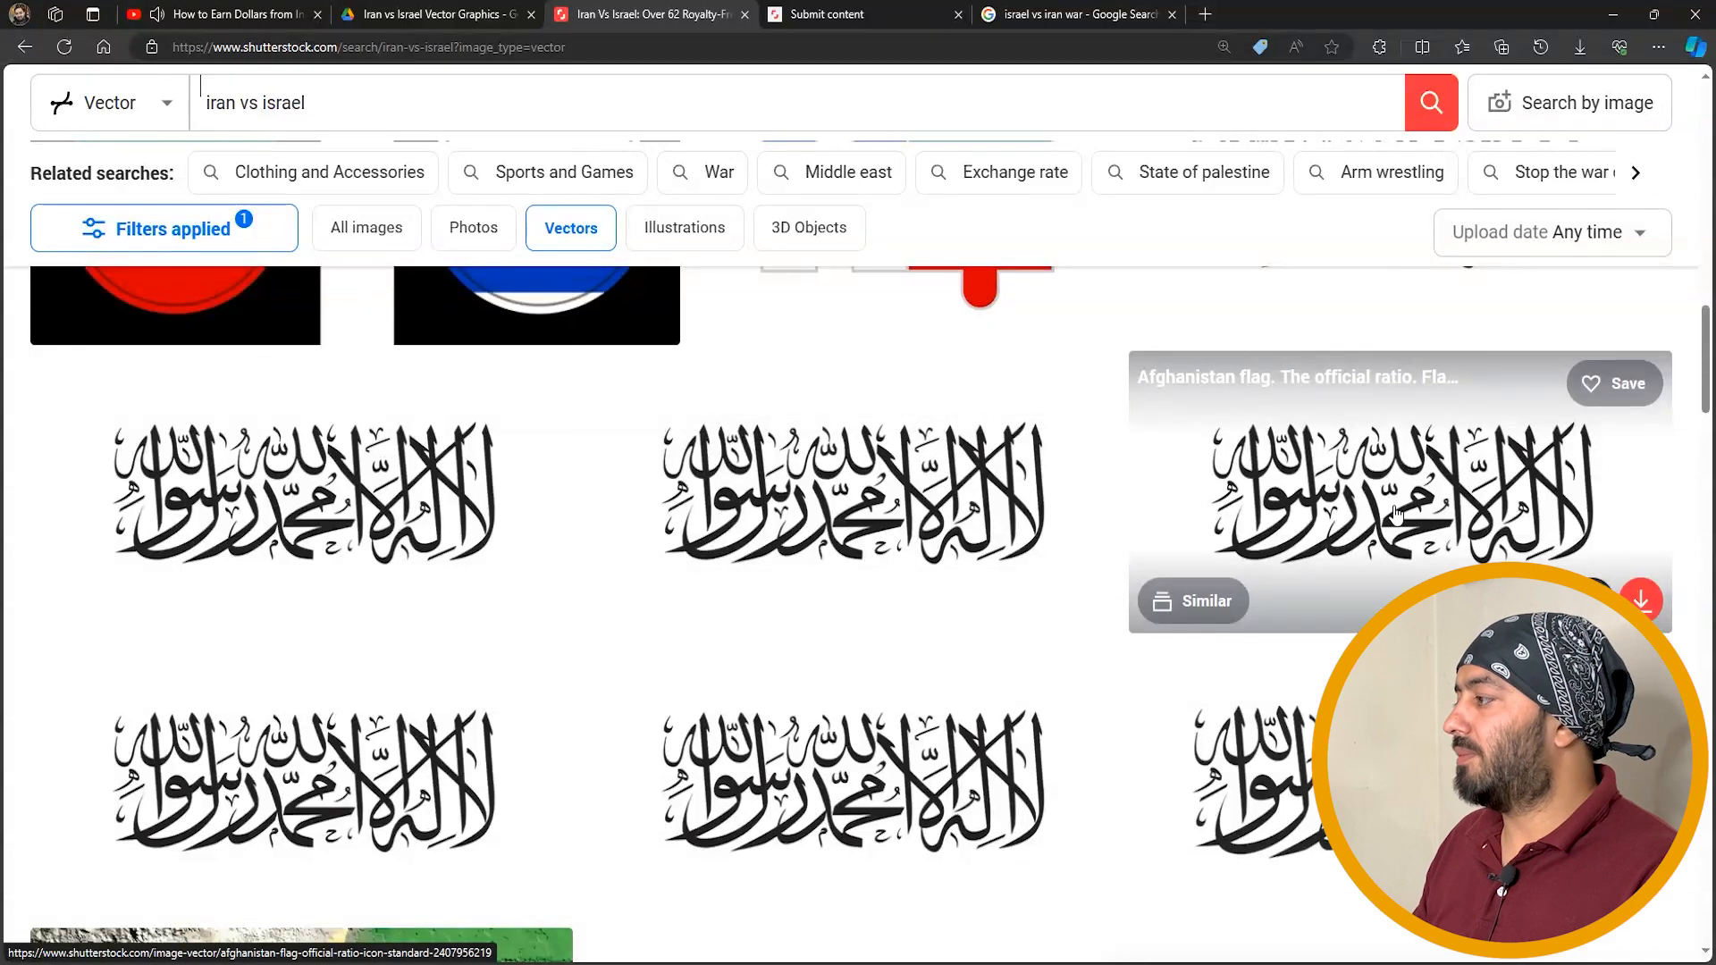
On the Submit content page, select 07 Iran vs Israel concept.eps and open its description for editing
{"action": "key", "text": "ctrl+Tab"}
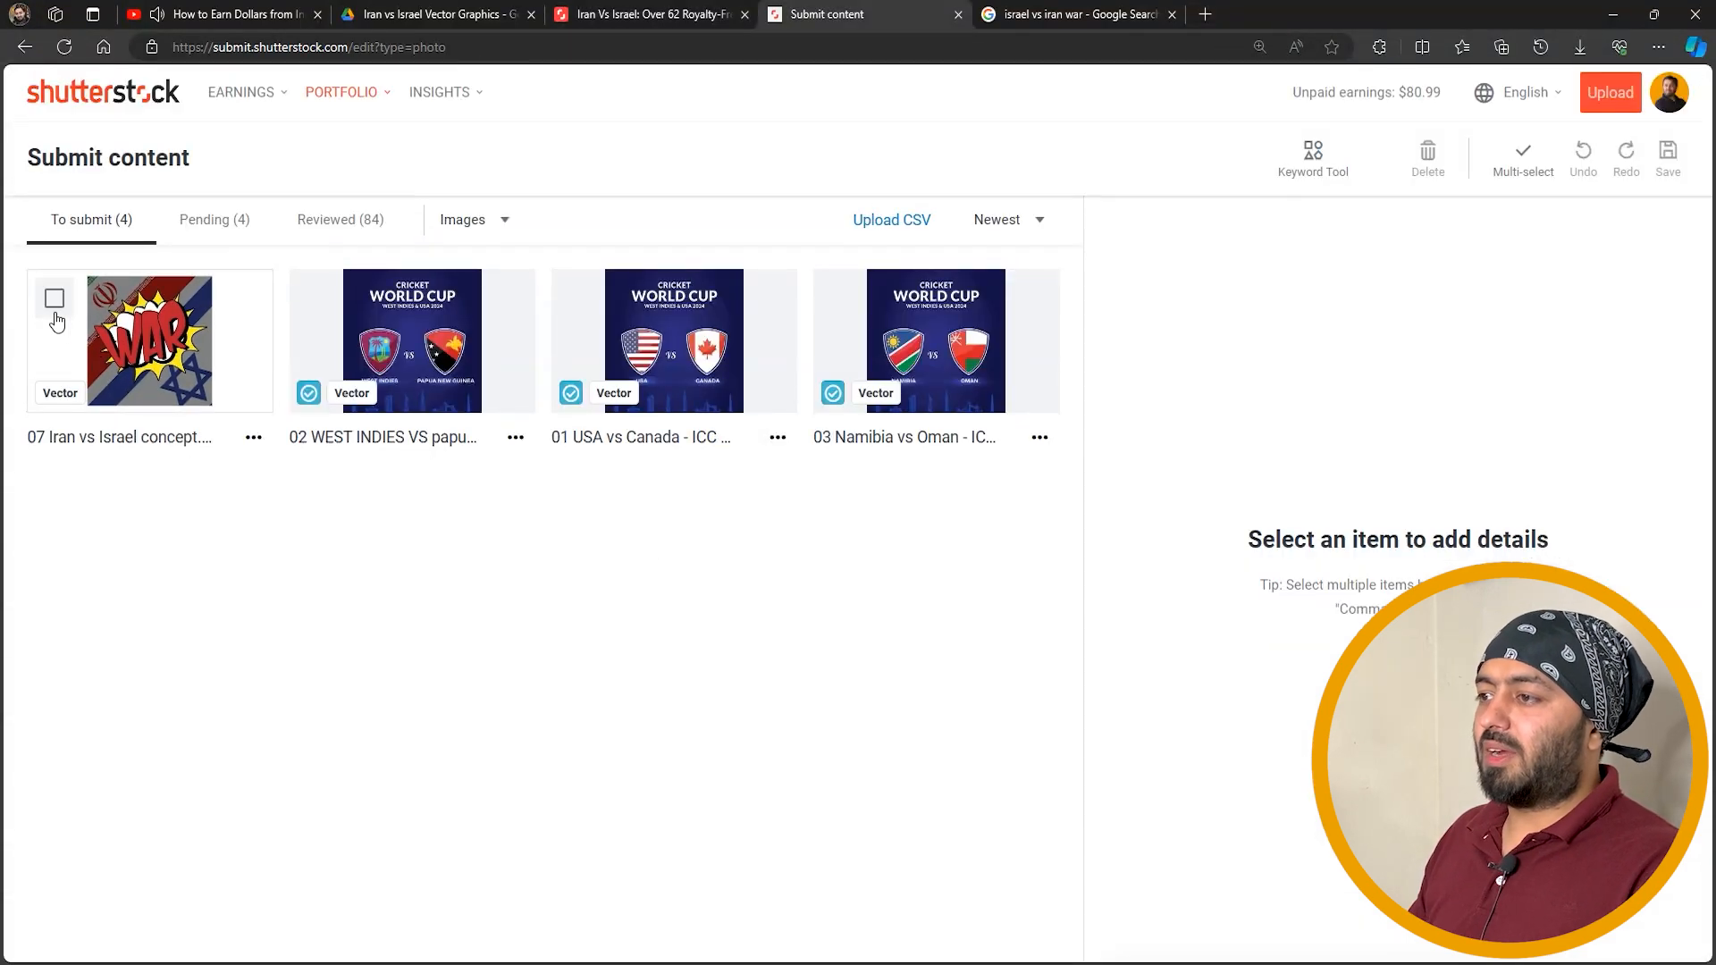
{"action": "left_click", "coordinate": [55, 301]}
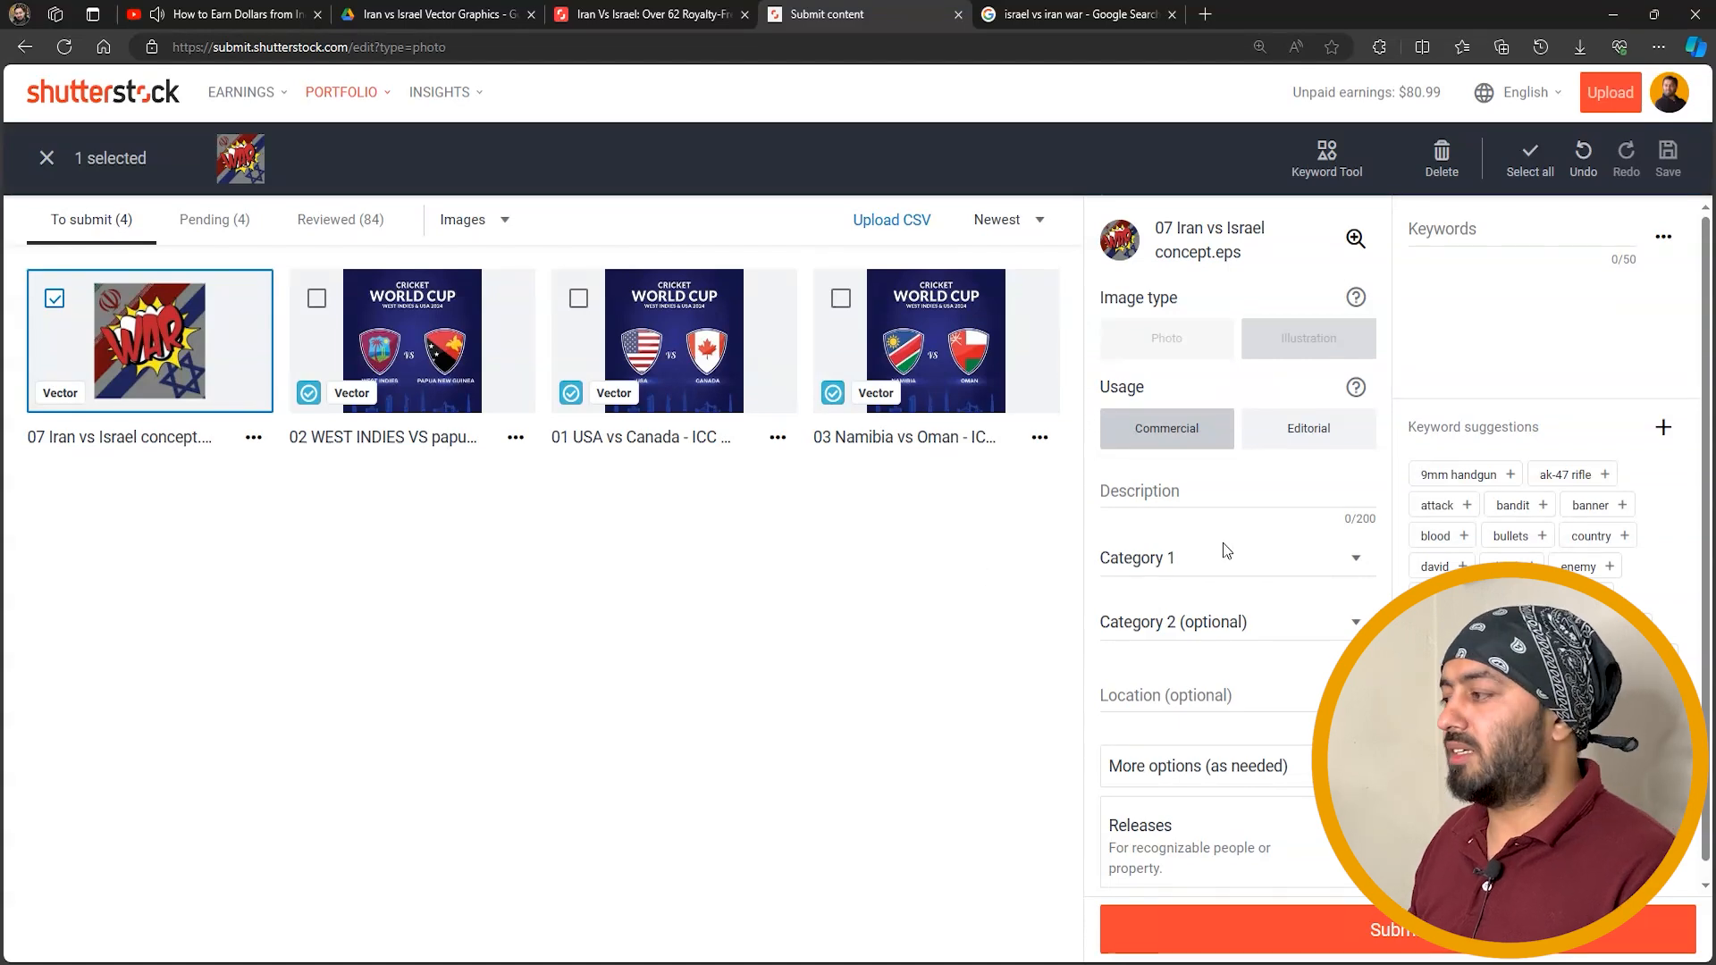
{"action": "left_click", "coordinate": [1280, 498]}
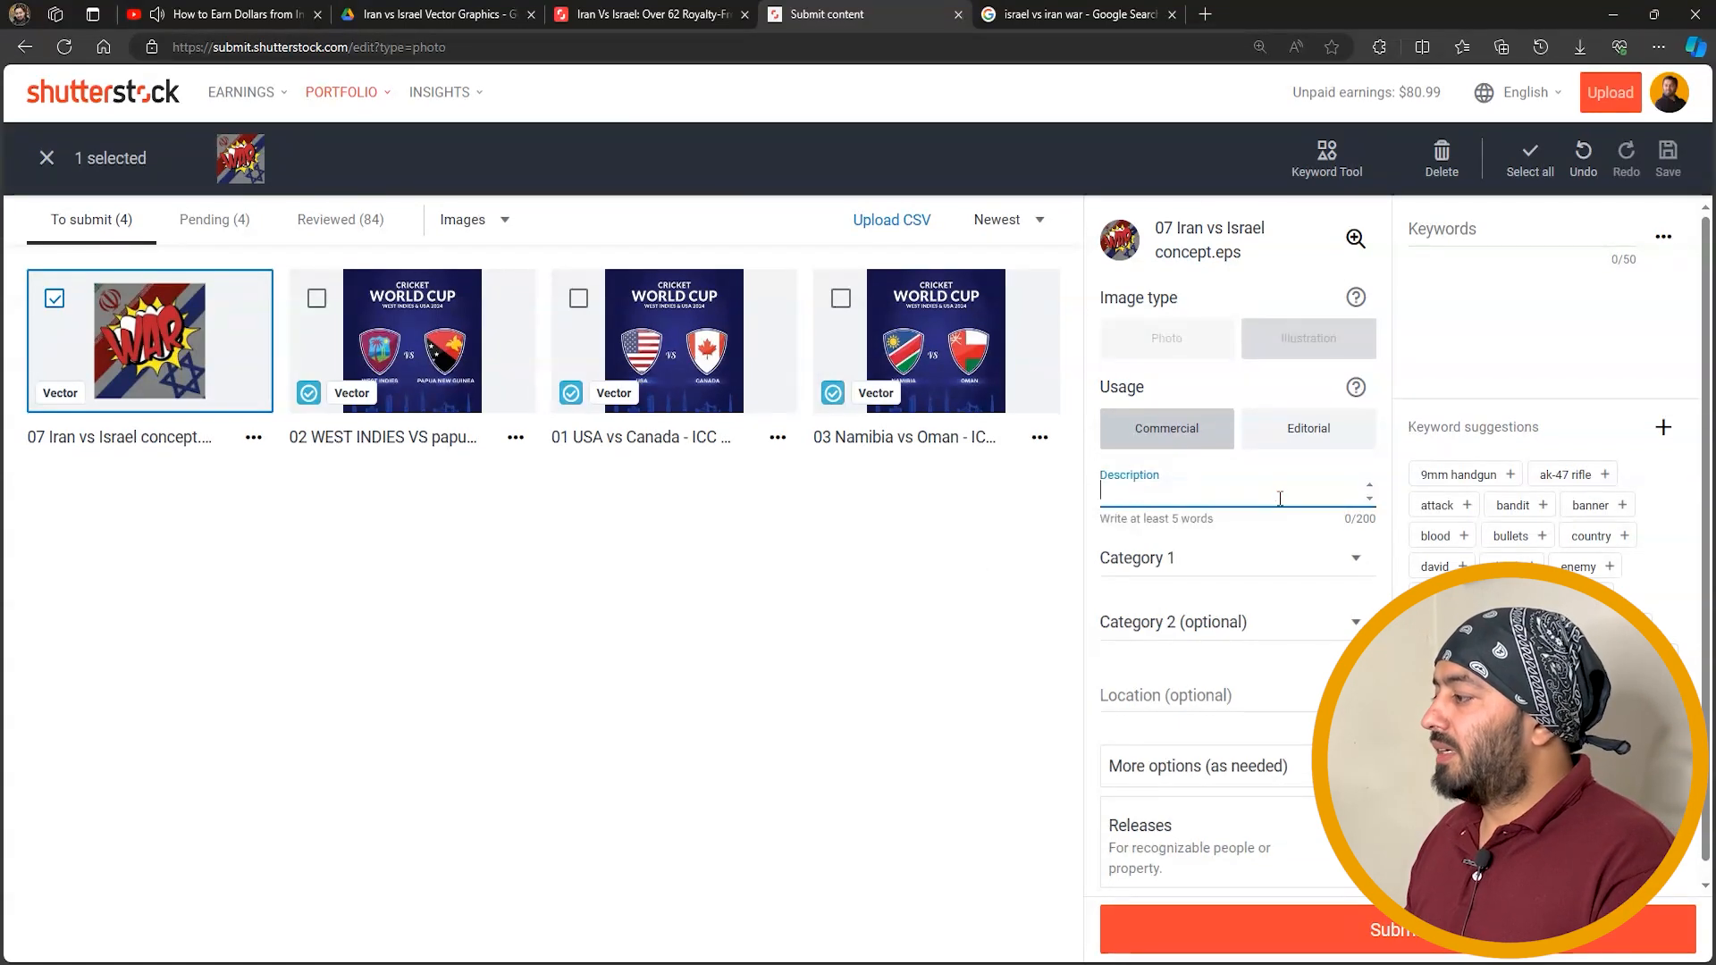
Move the iran vs israel results page to the end of the open browser tabs
{"action": "left_click", "coordinate": [1055, 14]}
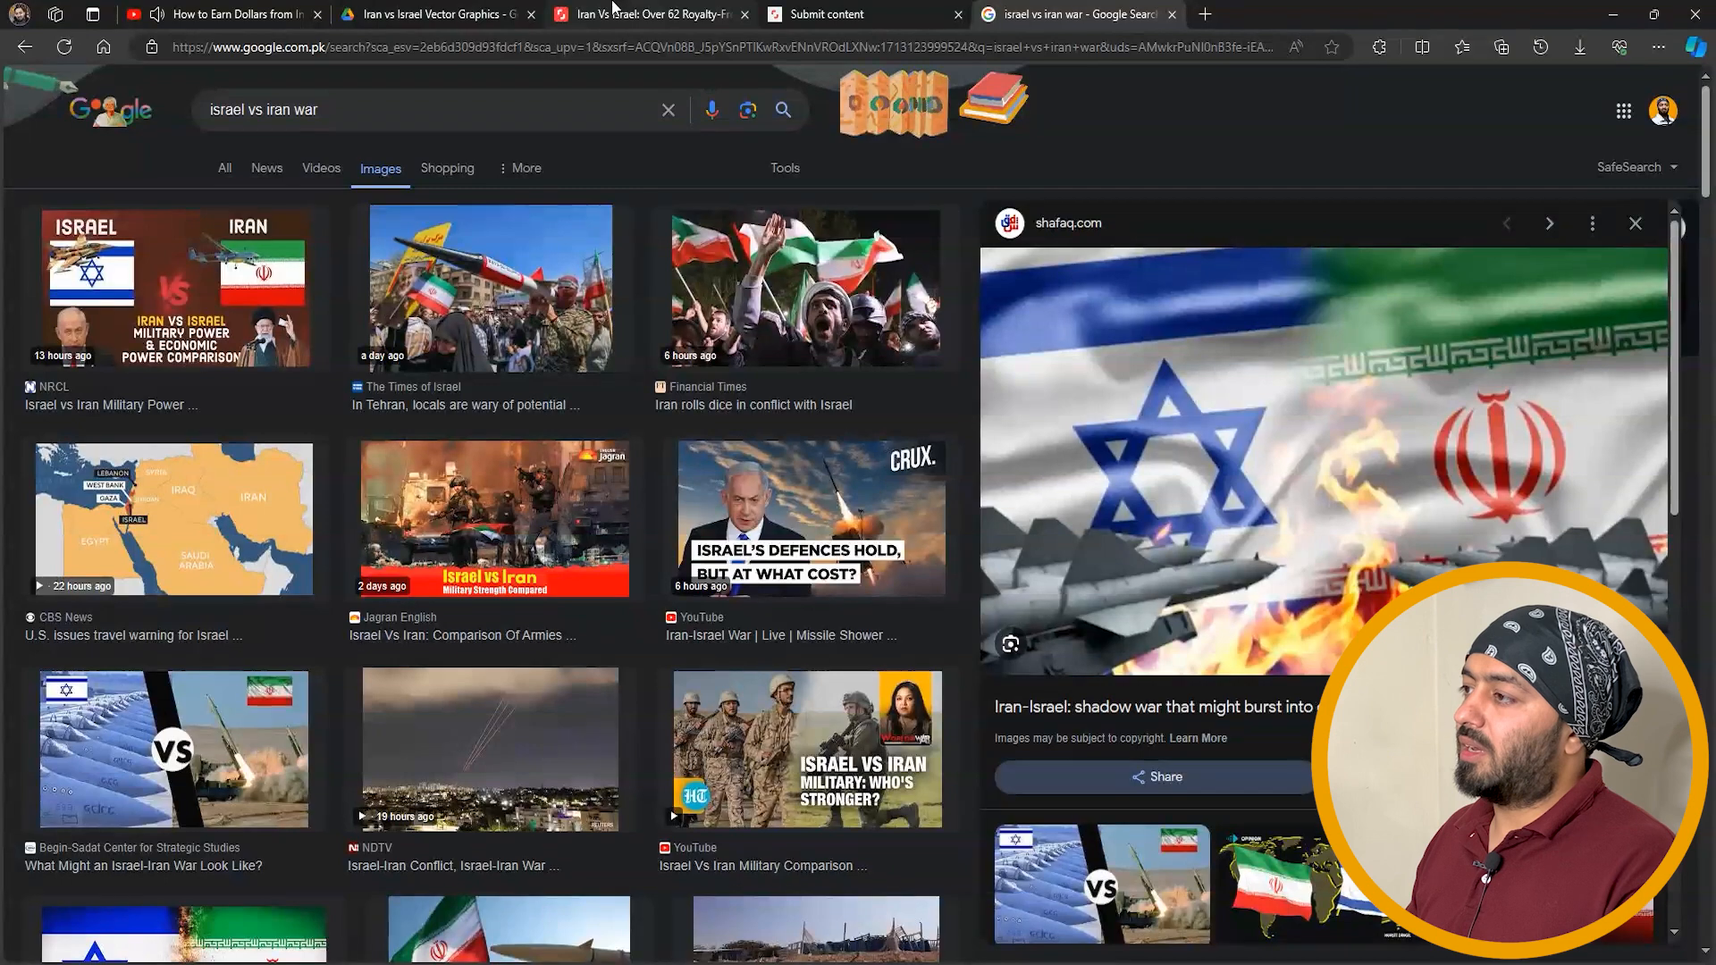
{"action": "left_click_drag", "start_coordinate": [614, 7], "coordinate": [1092, 14]}
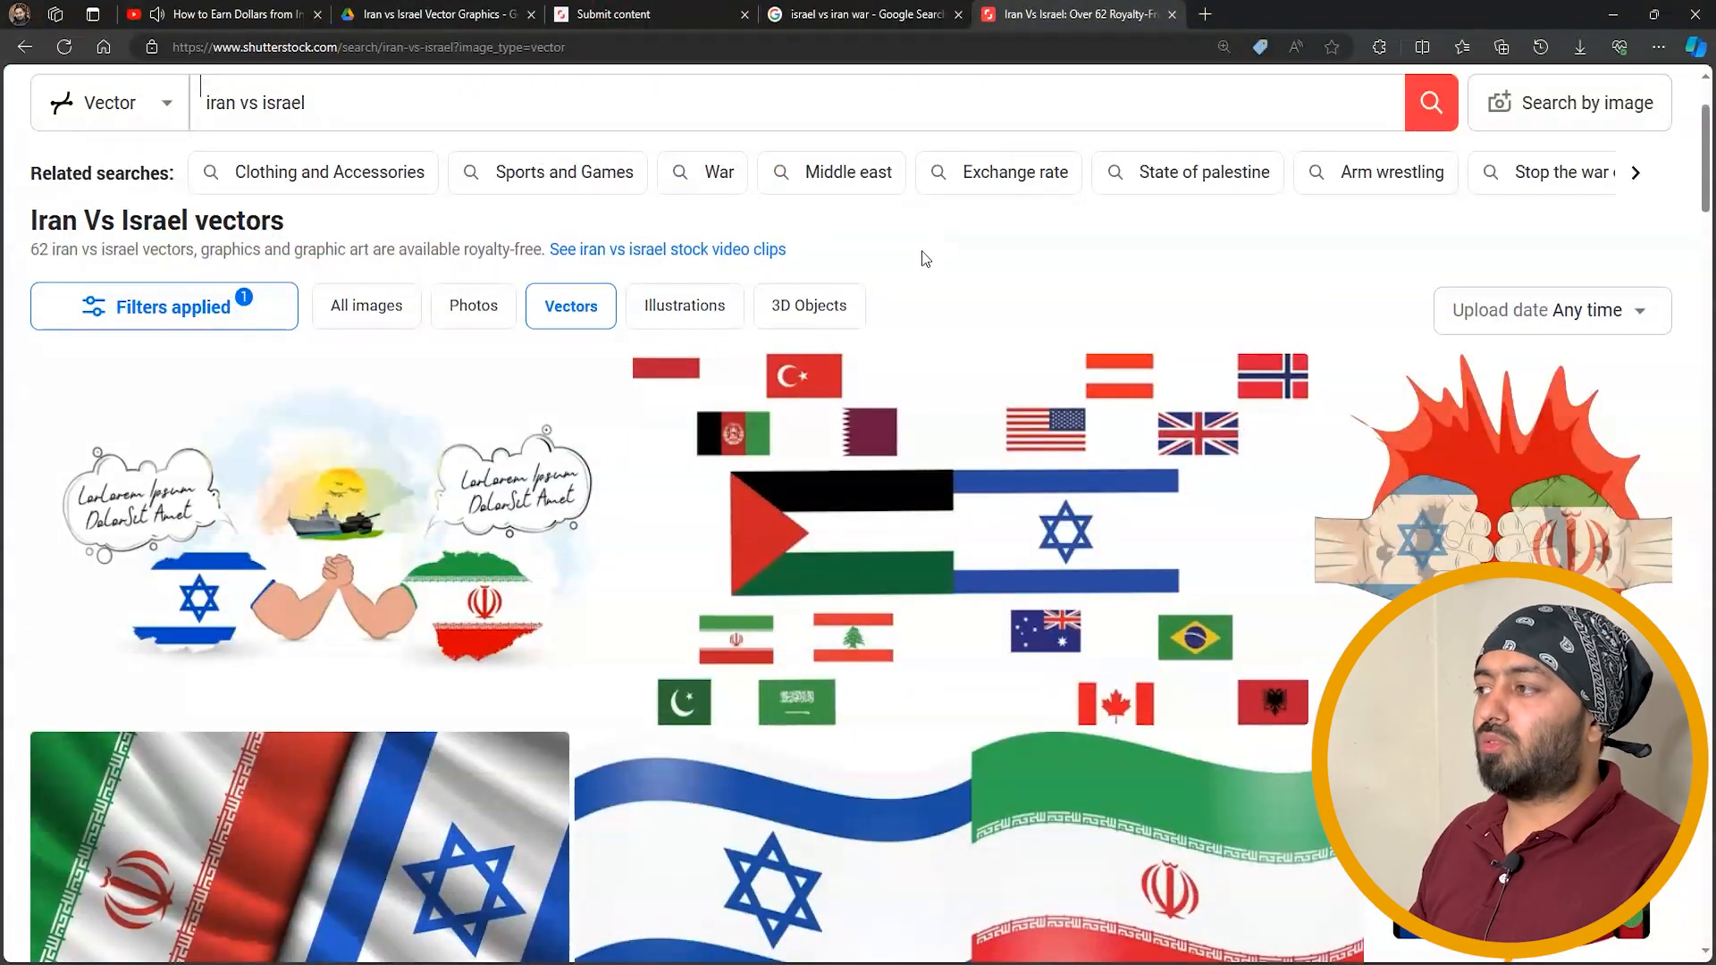
{"action": "scroll", "coordinate": [470, 263], "scroll_direction": "up", "scroll_amount": 2}
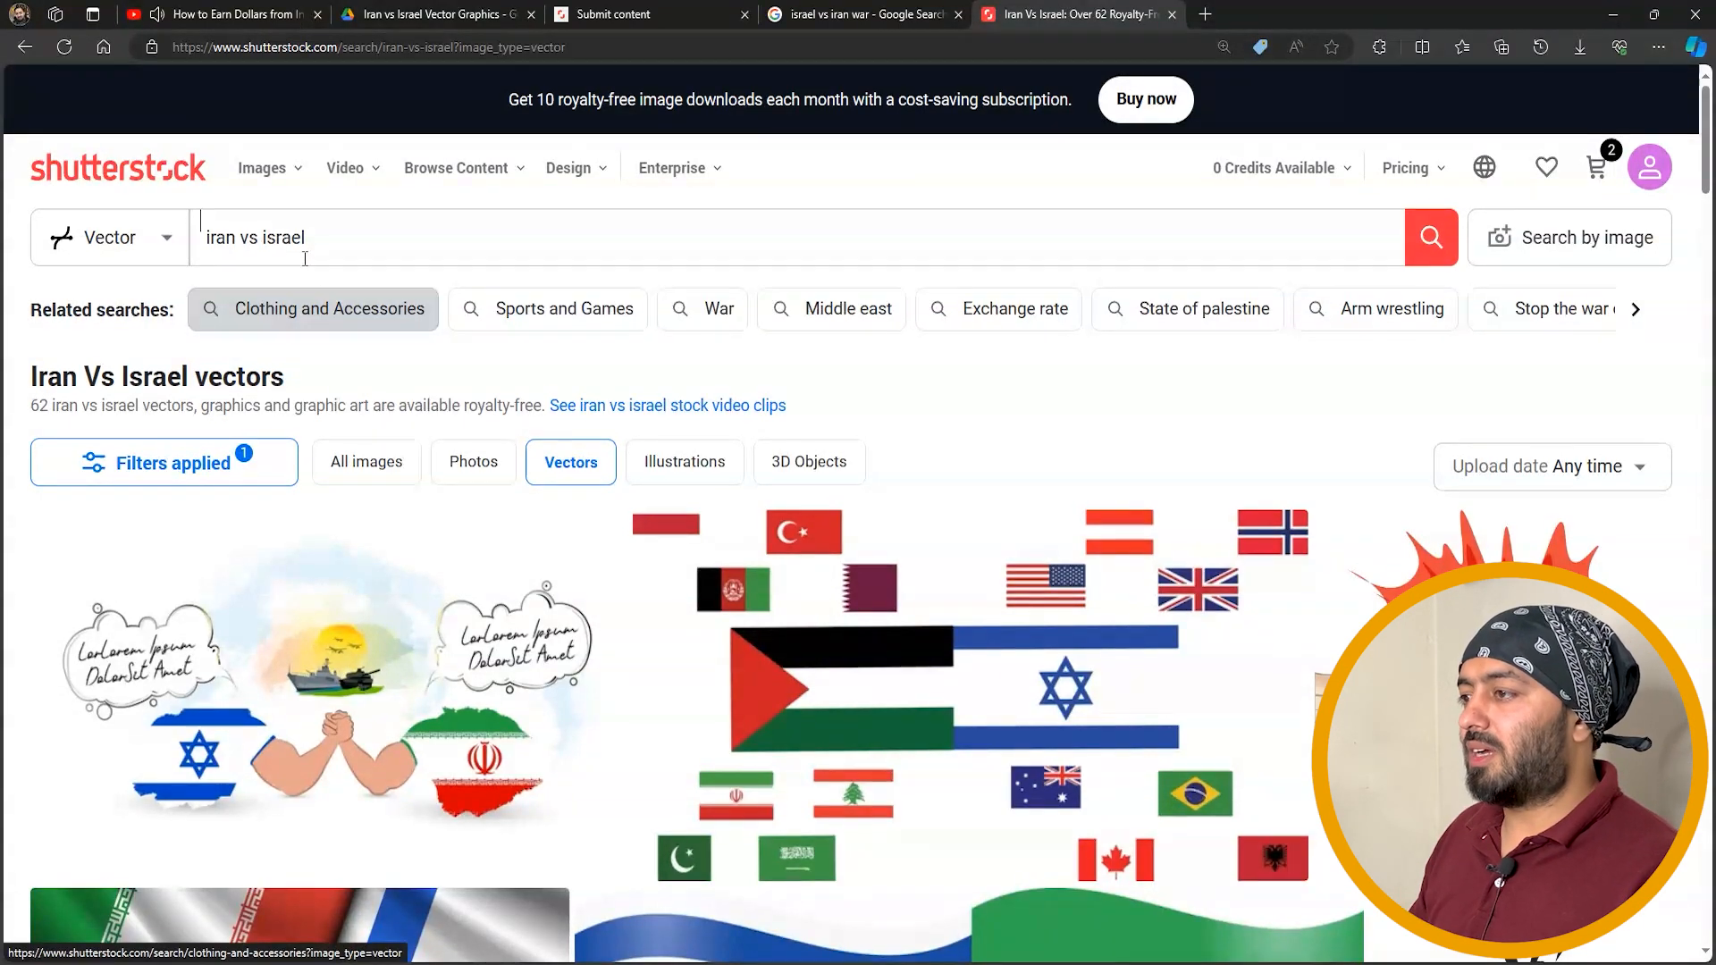
Open the arm-wrestling, wavy state flags and Israel vs Iran flag conflict results in separate new browser tabs
{"action": "scroll", "coordinate": [393, 456], "scroll_direction": "down", "scroll_amount": 3}
{"action": "right_click", "coordinate": [382, 380]}
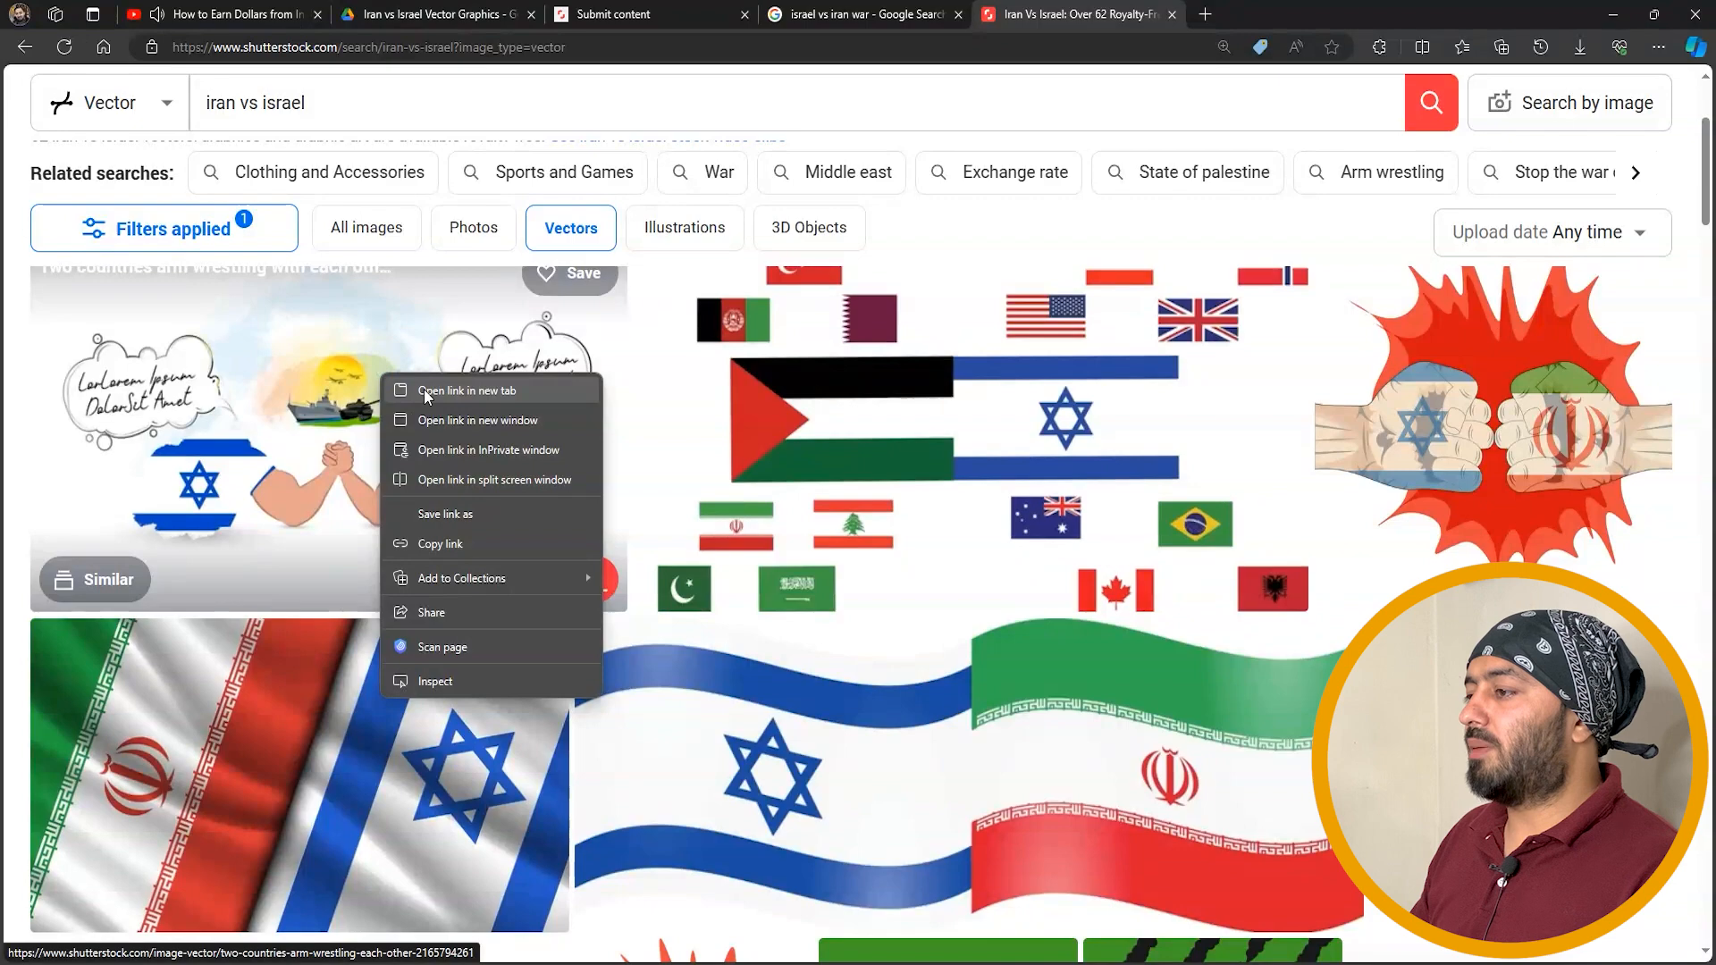
{"action": "left_click", "coordinate": [411, 404]}
{"action": "scroll", "coordinate": [411, 404], "scroll_direction": "down", "scroll_amount": 3}
{"action": "right_click", "coordinate": [324, 436]}
{"action": "left_click", "coordinate": [362, 450]}
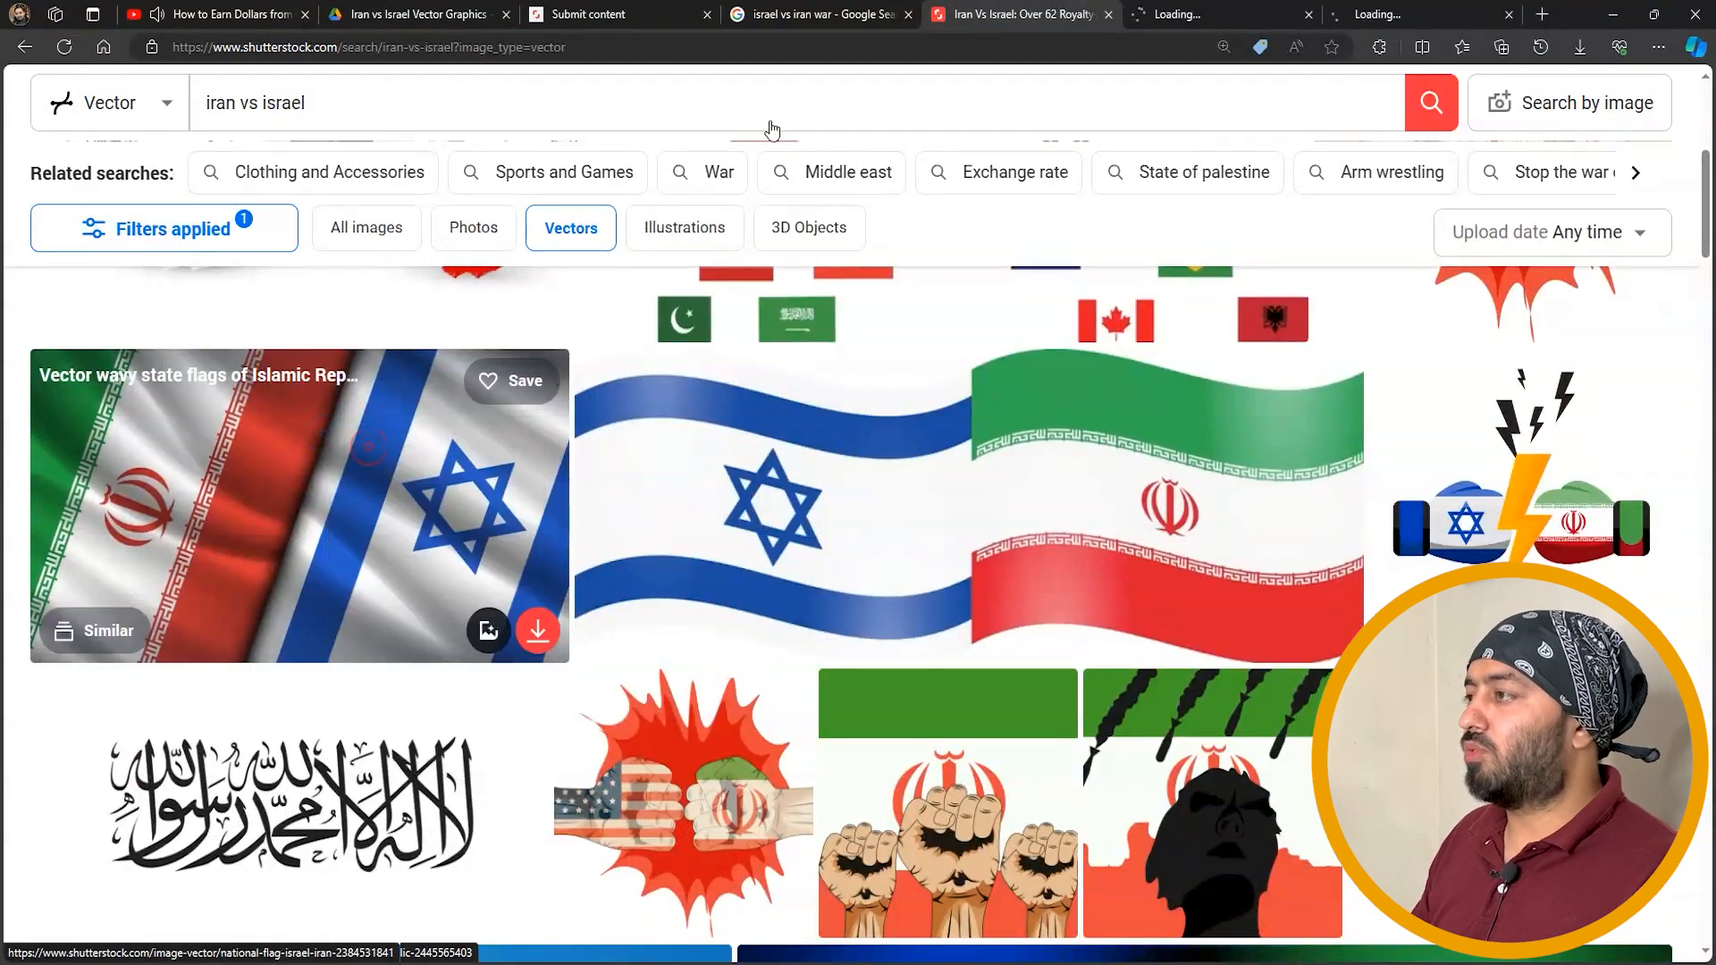
{"action": "scroll", "coordinate": [1077, 530], "scroll_direction": "down", "scroll_amount": 4}
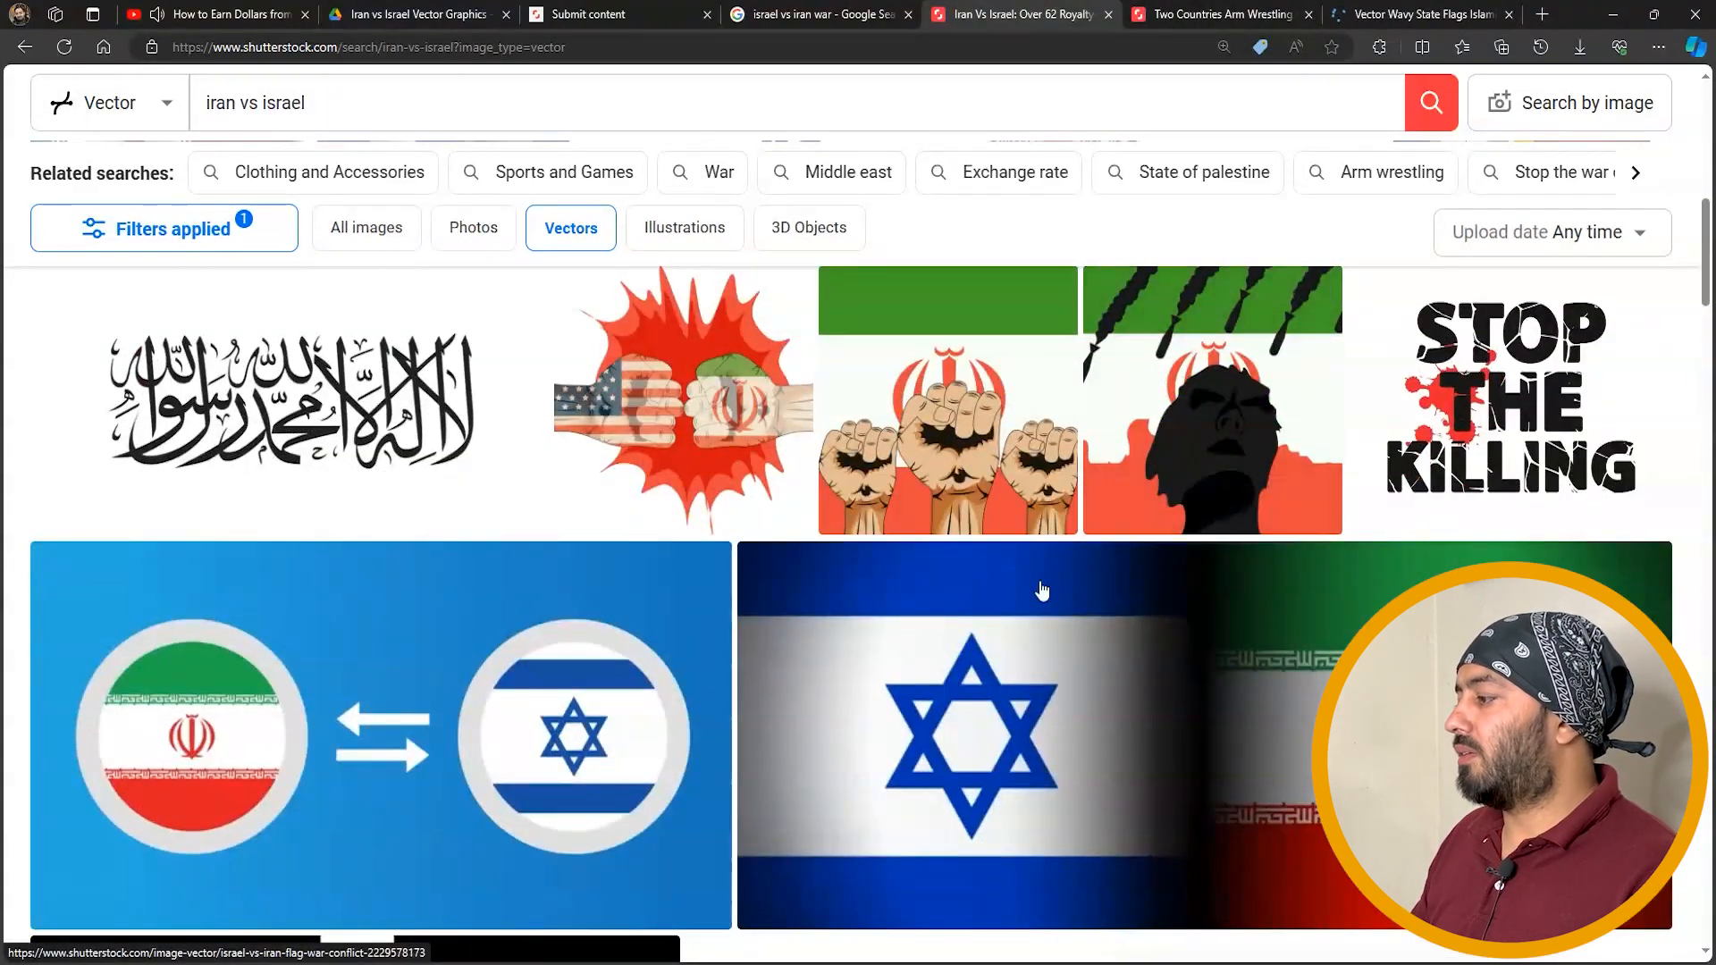
{"action": "right_click", "coordinate": [1091, 611]}
{"action": "left_click", "coordinate": [1140, 624]}
Read the title text of the two countries arm wrestling vector to see how it describes the artwork
{"action": "left_click", "coordinate": [1042, 11]}
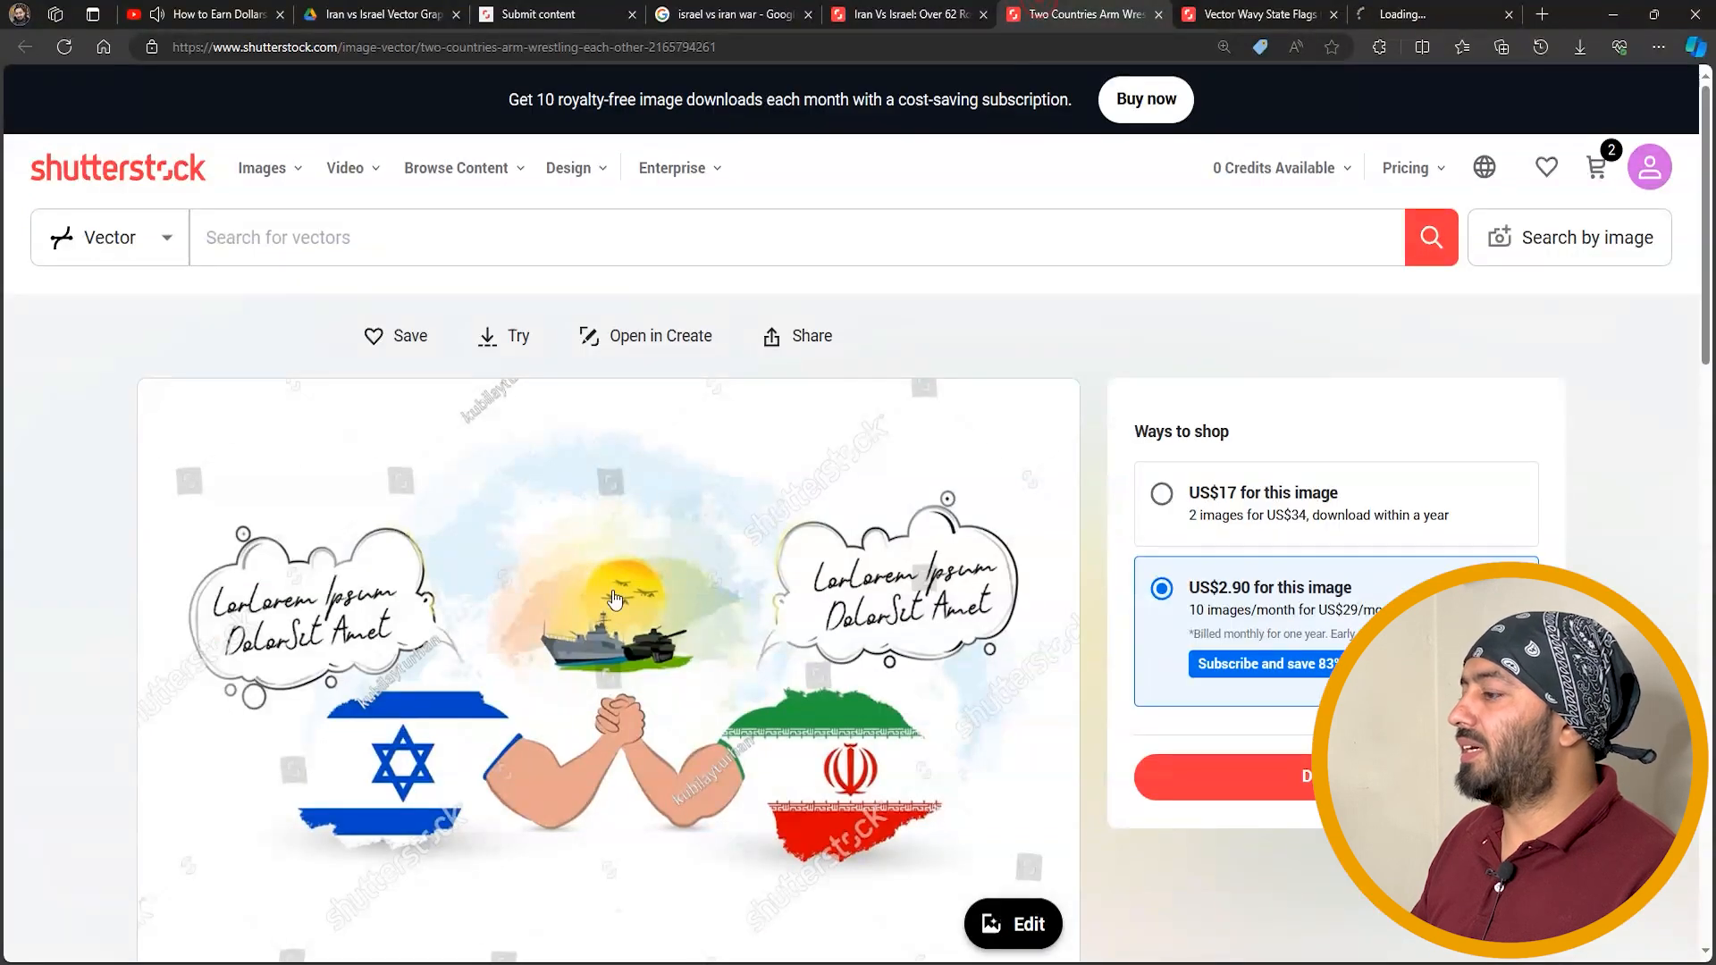
{"action": "scroll", "coordinate": [567, 614], "scroll_direction": "down", "scroll_amount": 5}
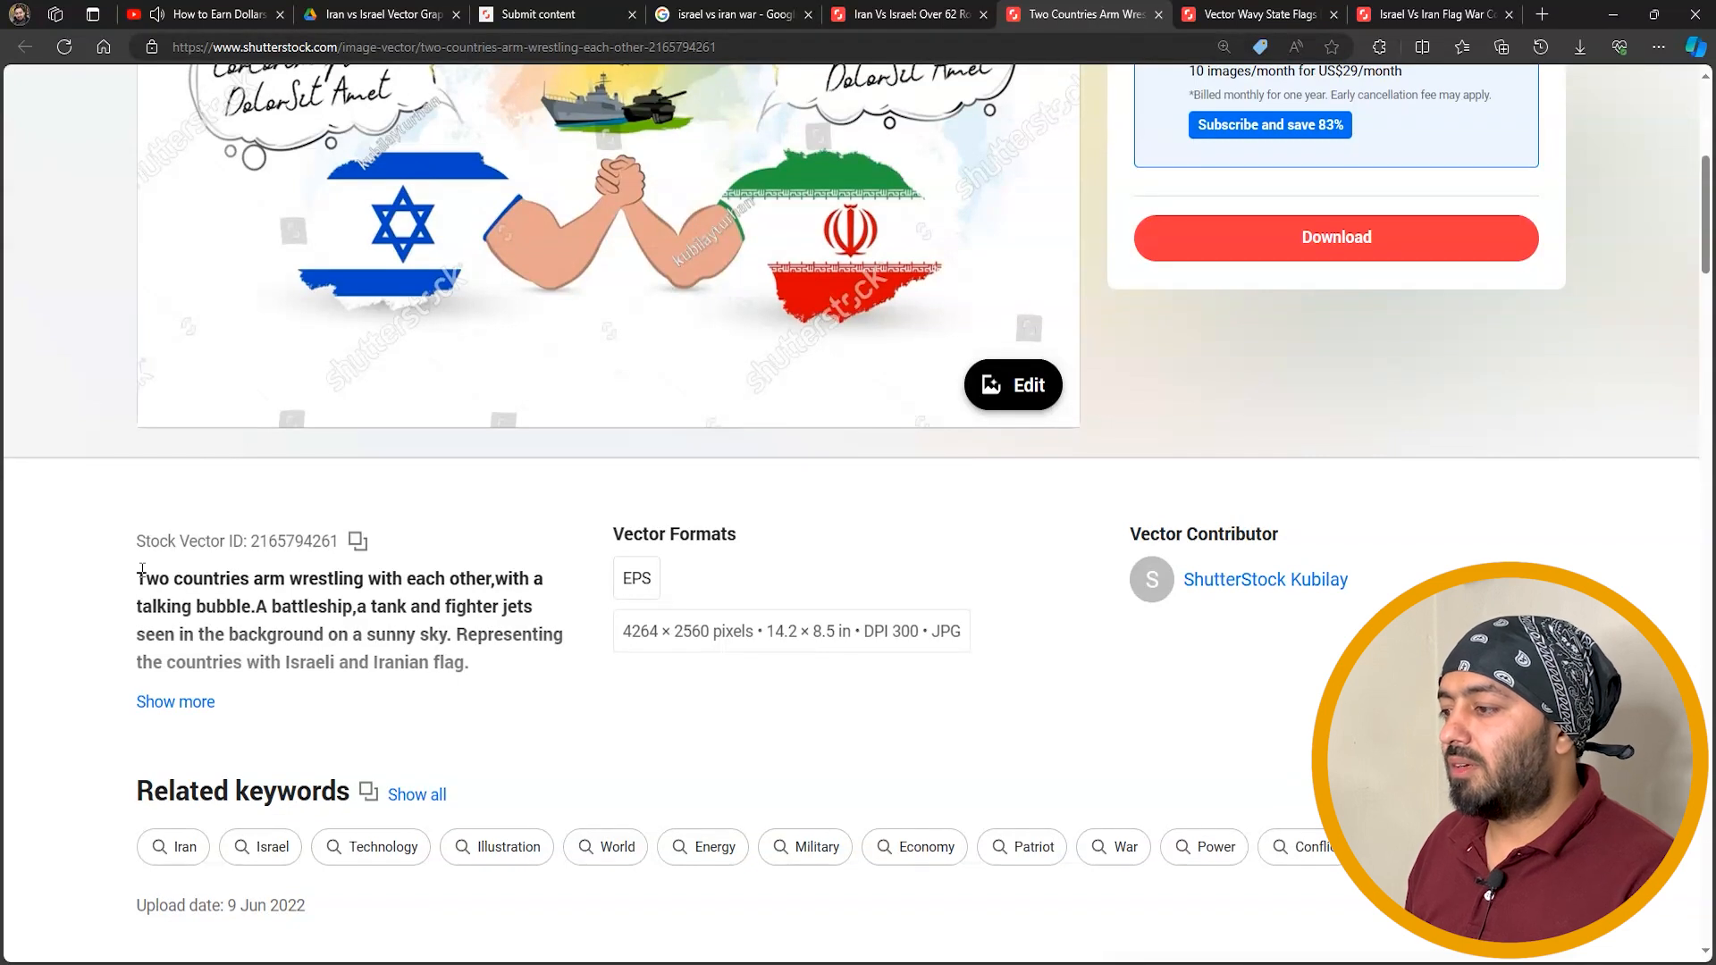
{"action": "left_click_drag", "start_coordinate": [162, 573], "coordinate": [253, 605]}
{"action": "key", "text": "ctrl+c"}
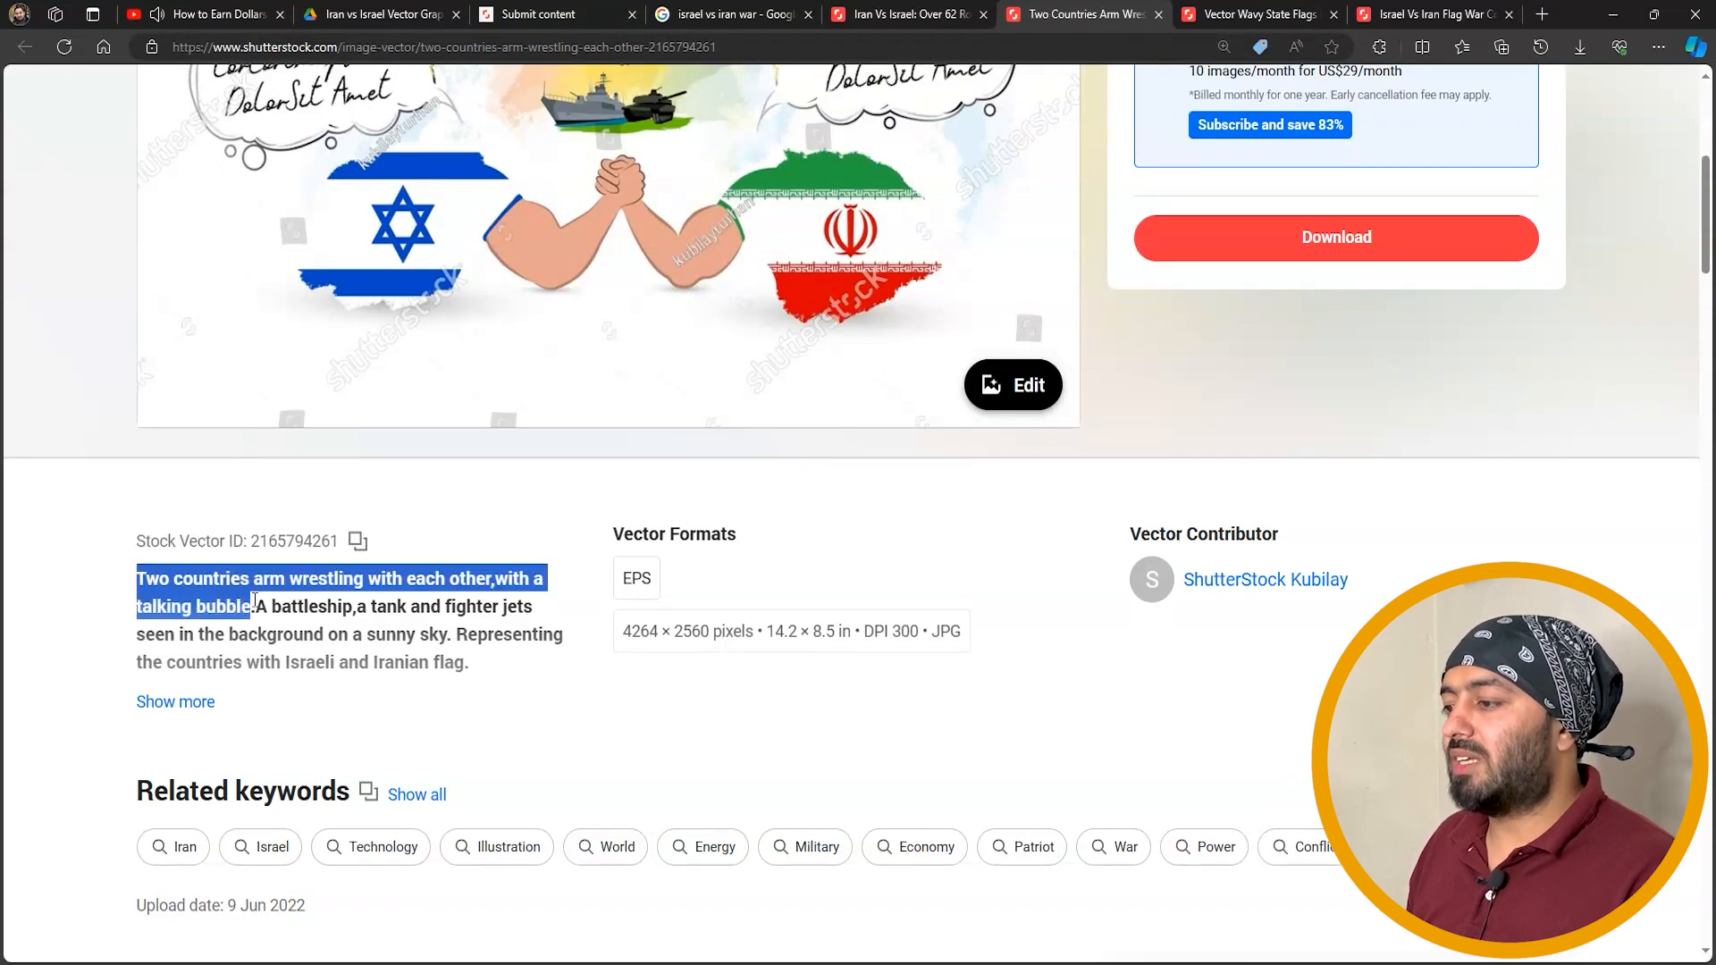
{"action": "left_click", "coordinate": [320, 609]}
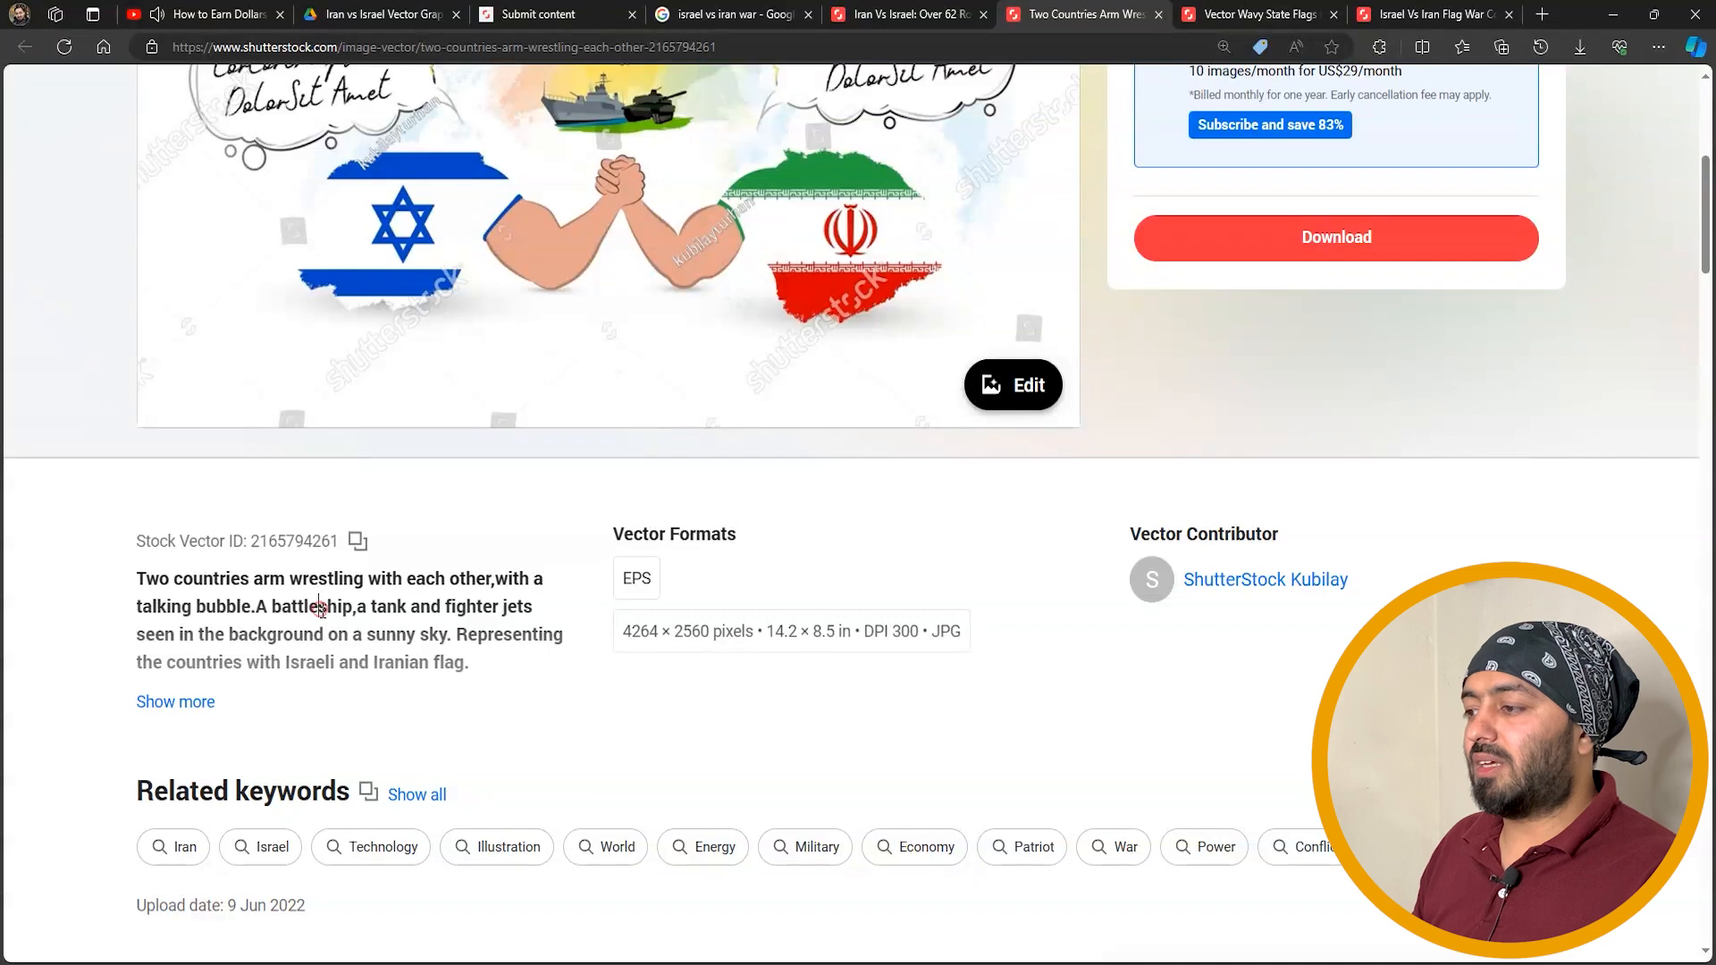
{"action": "left_click_drag", "start_coordinate": [444, 607], "coordinate": [533, 607]}
{"action": "double_click", "coordinate": [402, 636]}
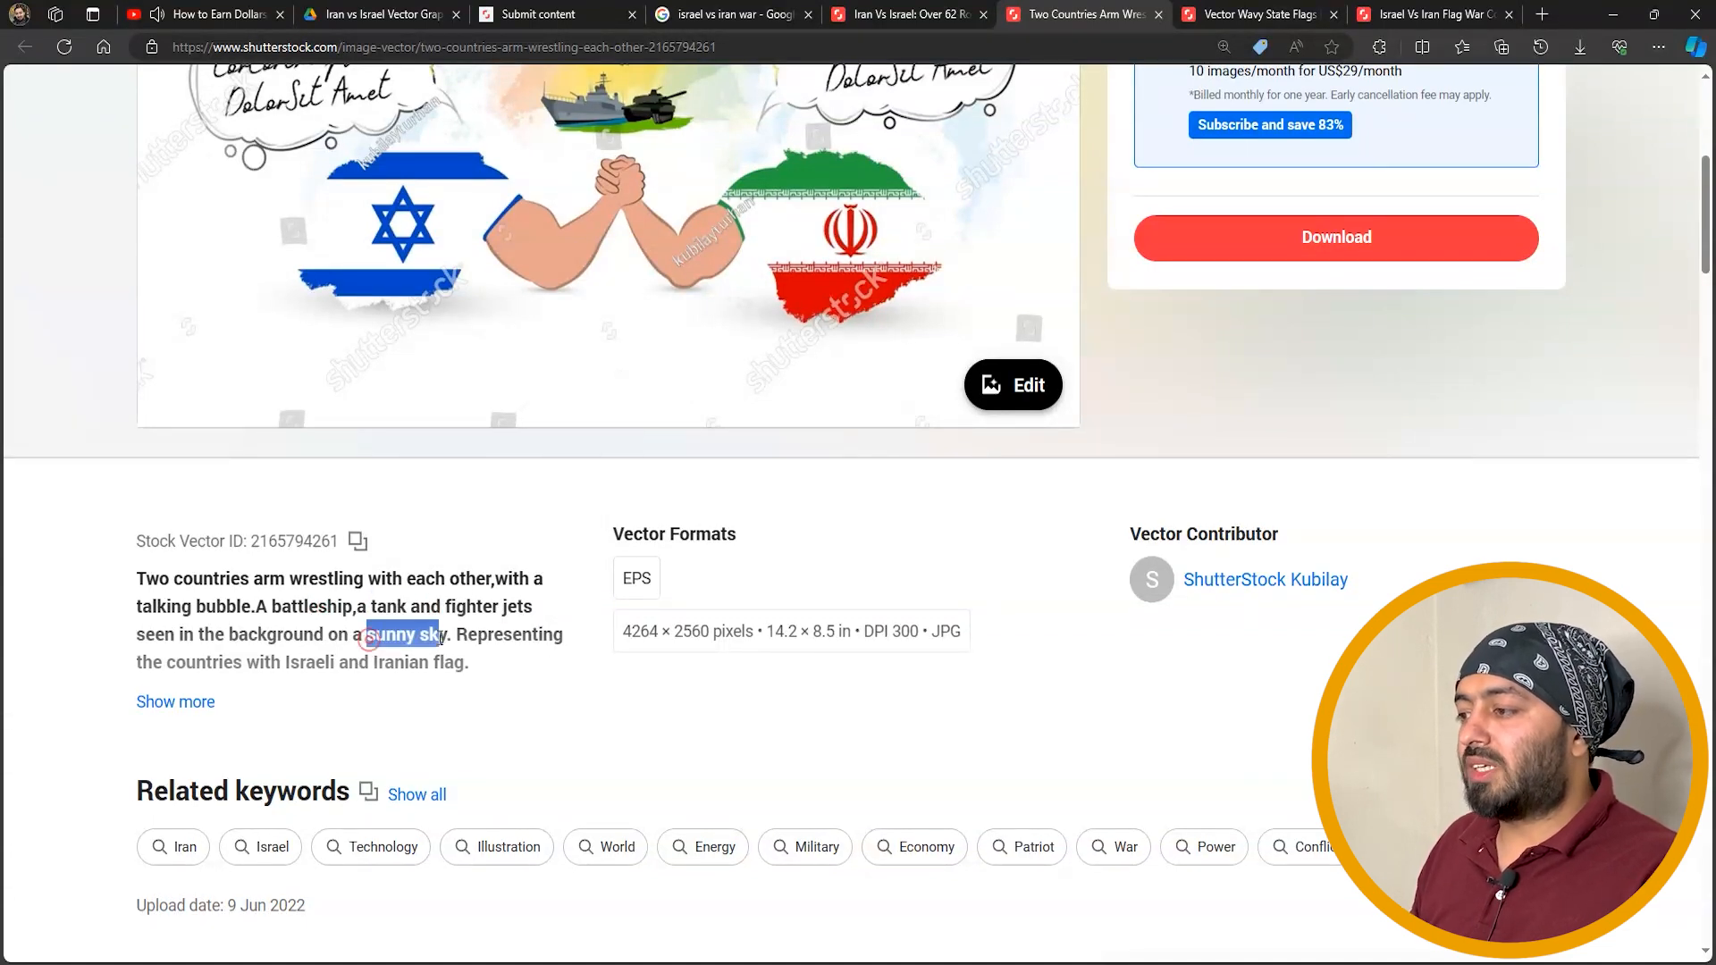
{"action": "left_click", "coordinate": [297, 616]}
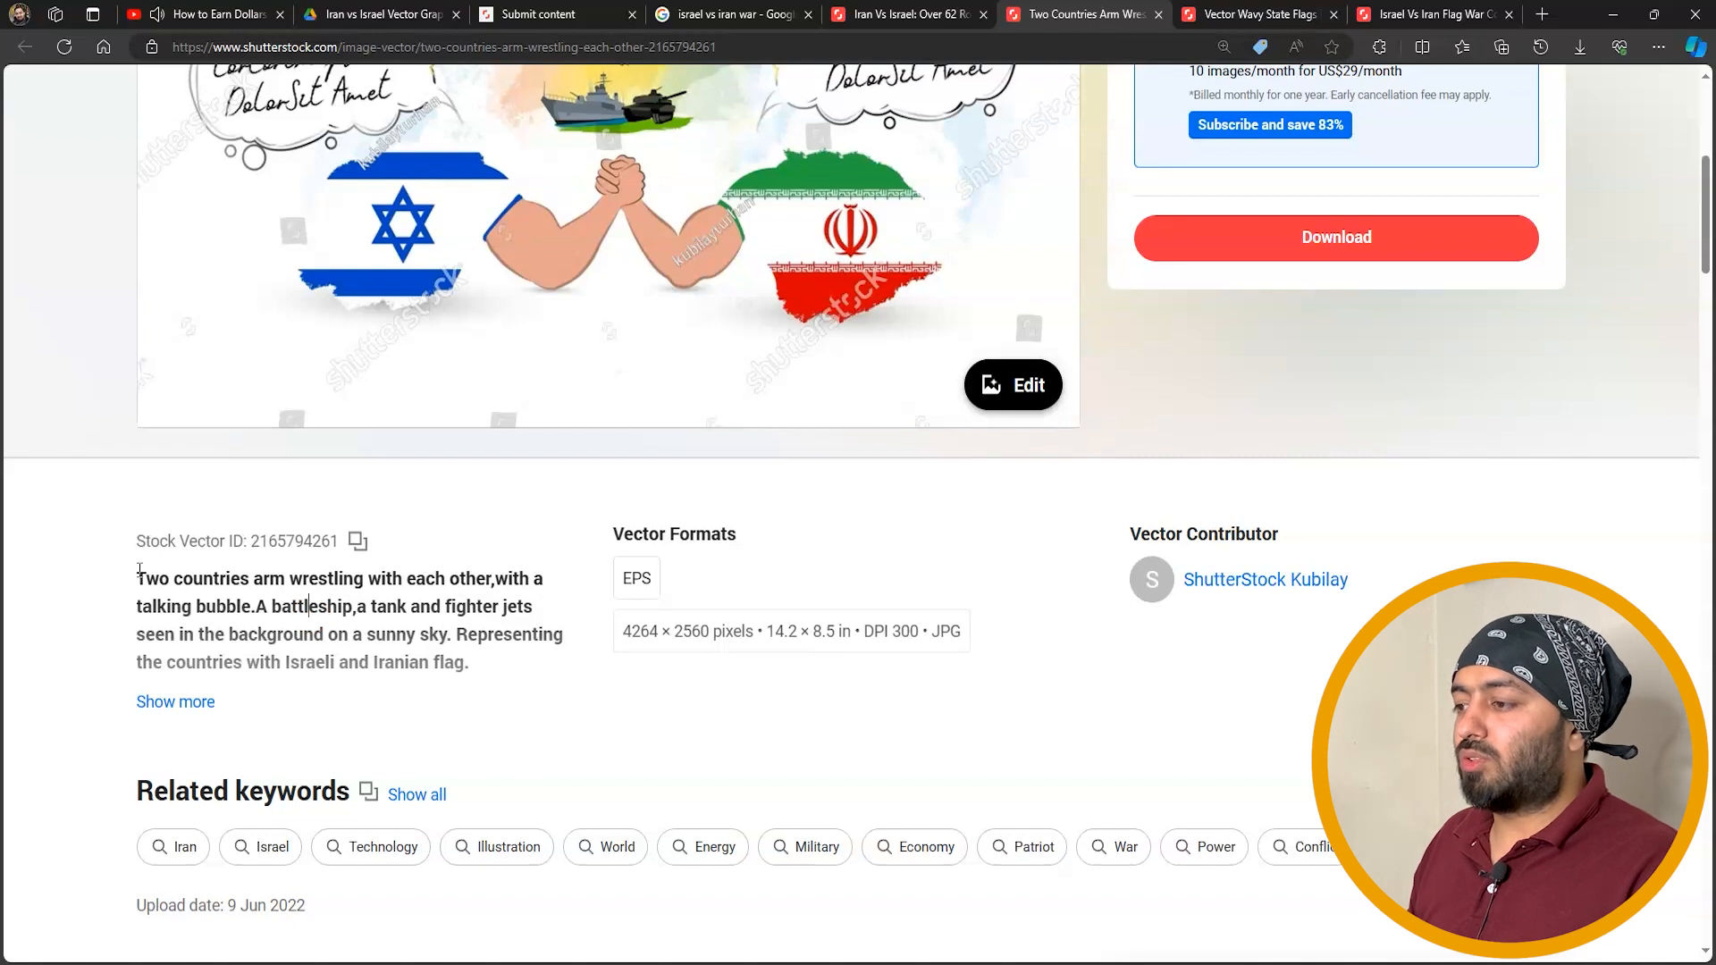
Copy the arm-wrestling title up to "talking bubble" into the description, replacing "arm wrestling" with "flag" and the comma with a space
{"action": "left_click_drag", "start_coordinate": [139, 572], "coordinate": [229, 603]}
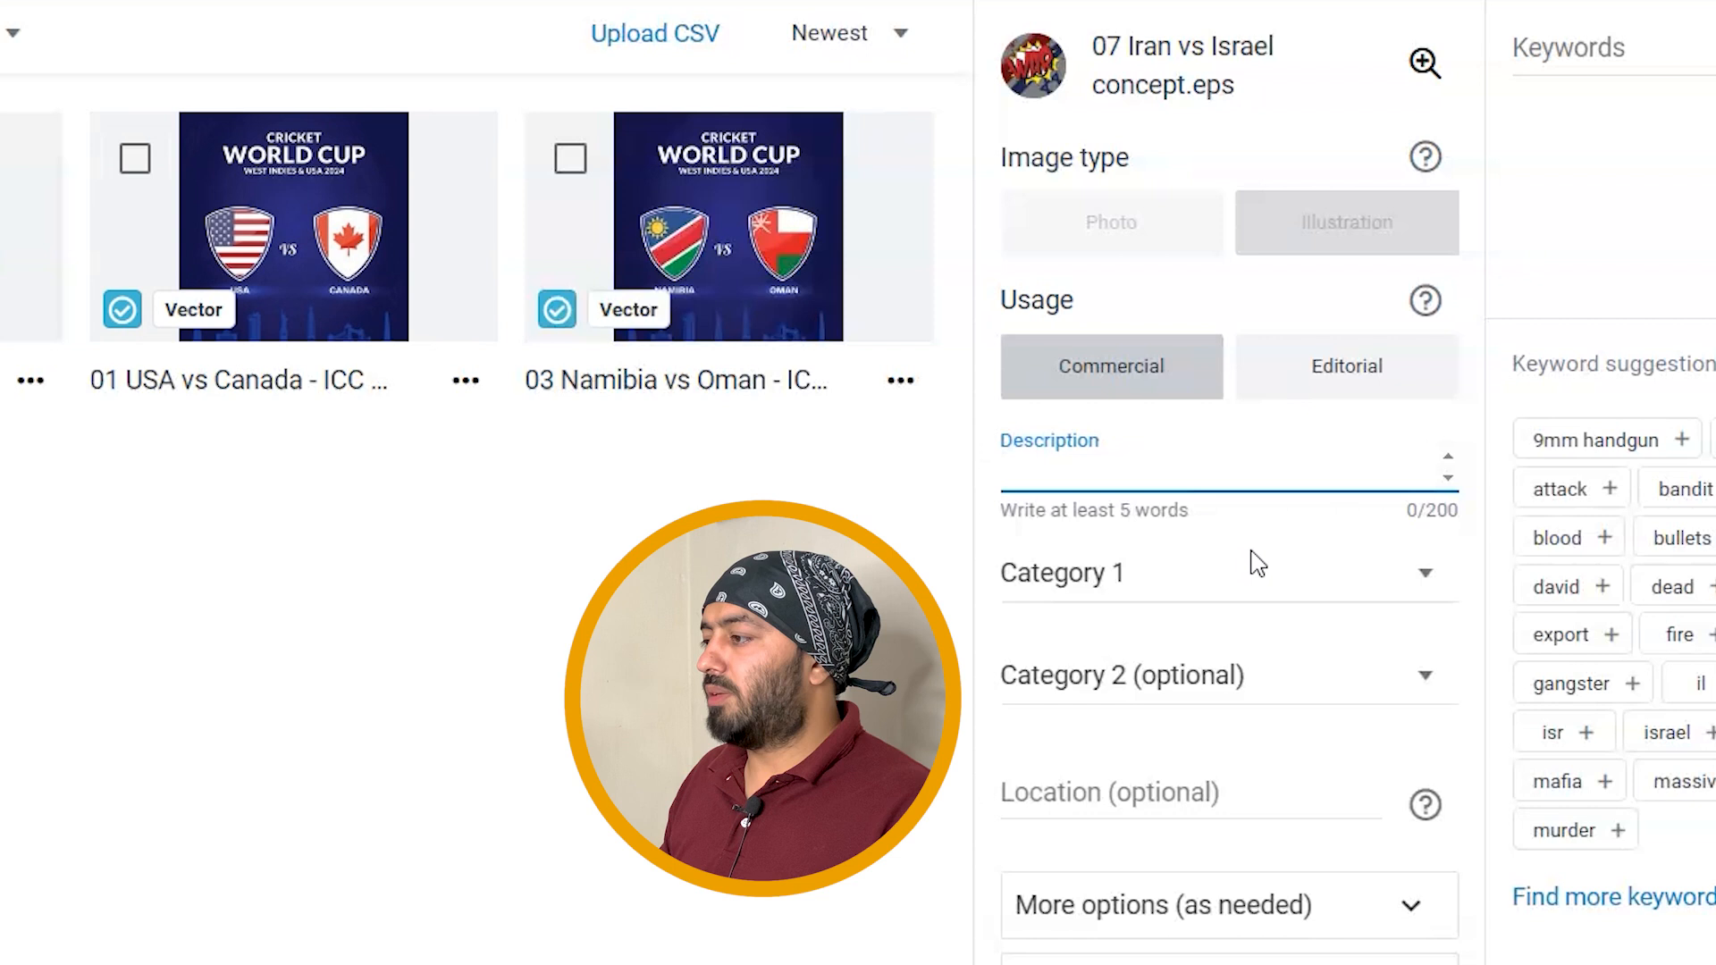
{"action": "key", "text": "ctrl+v"}
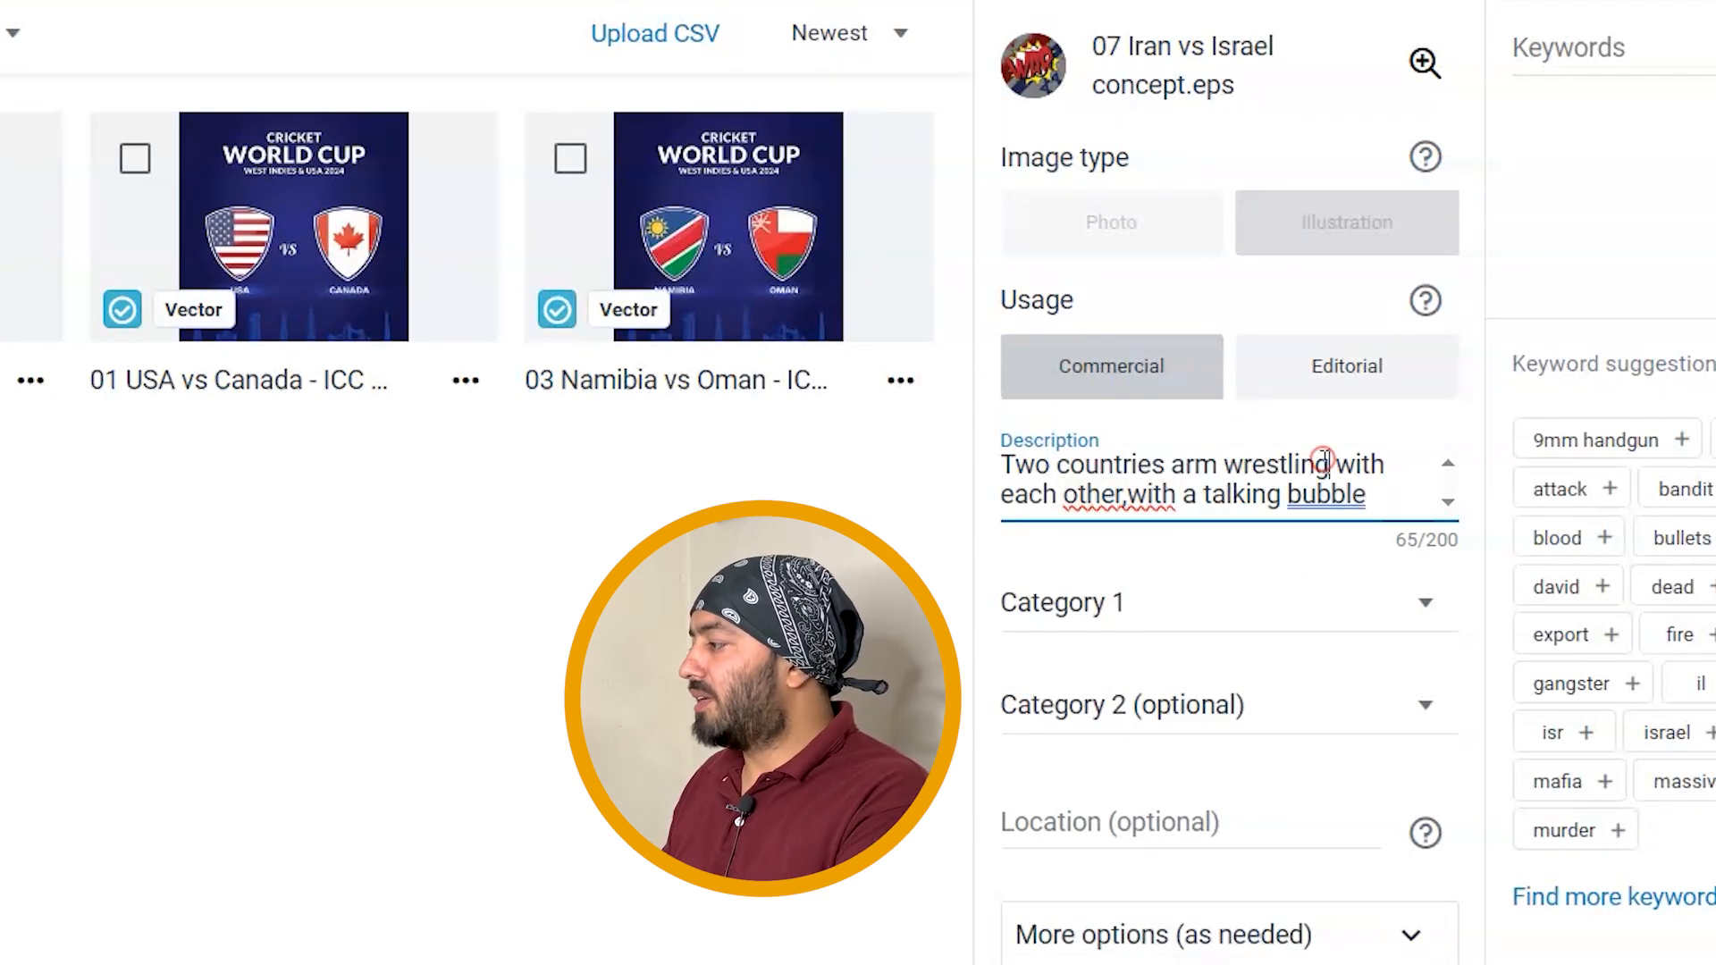
{"action": "left_click_drag", "start_coordinate": [1326, 462], "coordinate": [1188, 464]}
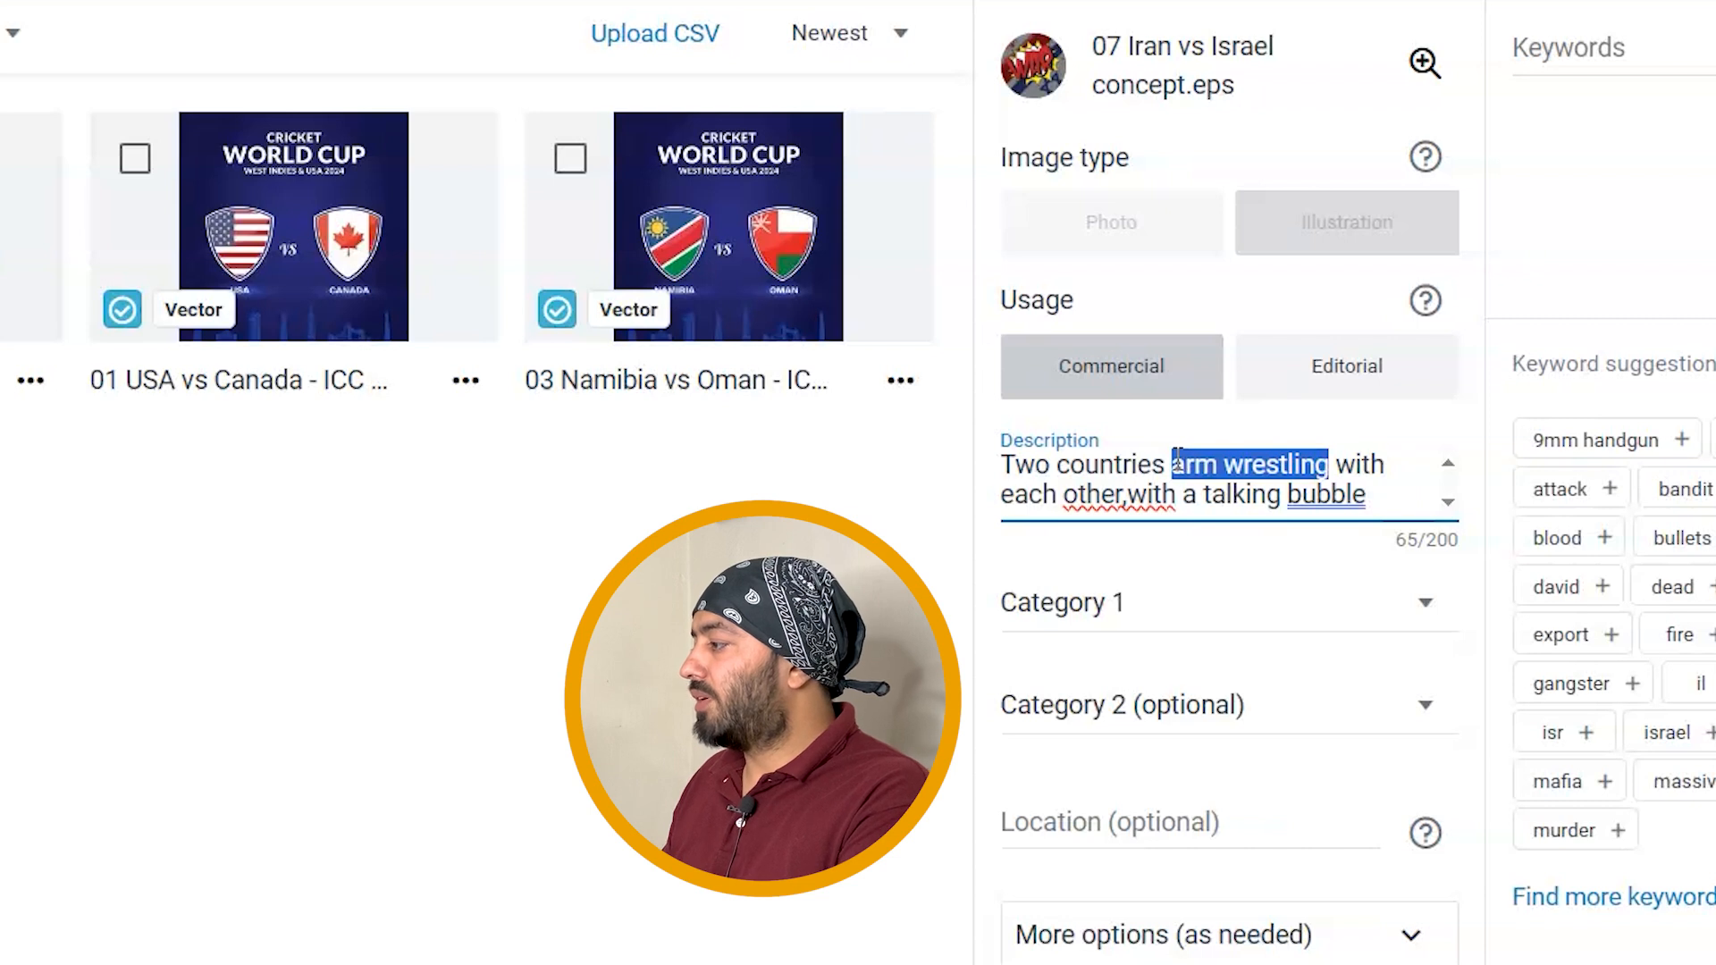
{"action": "key", "text": "BackSpace"}
{"action": "type", "text": "flag"}
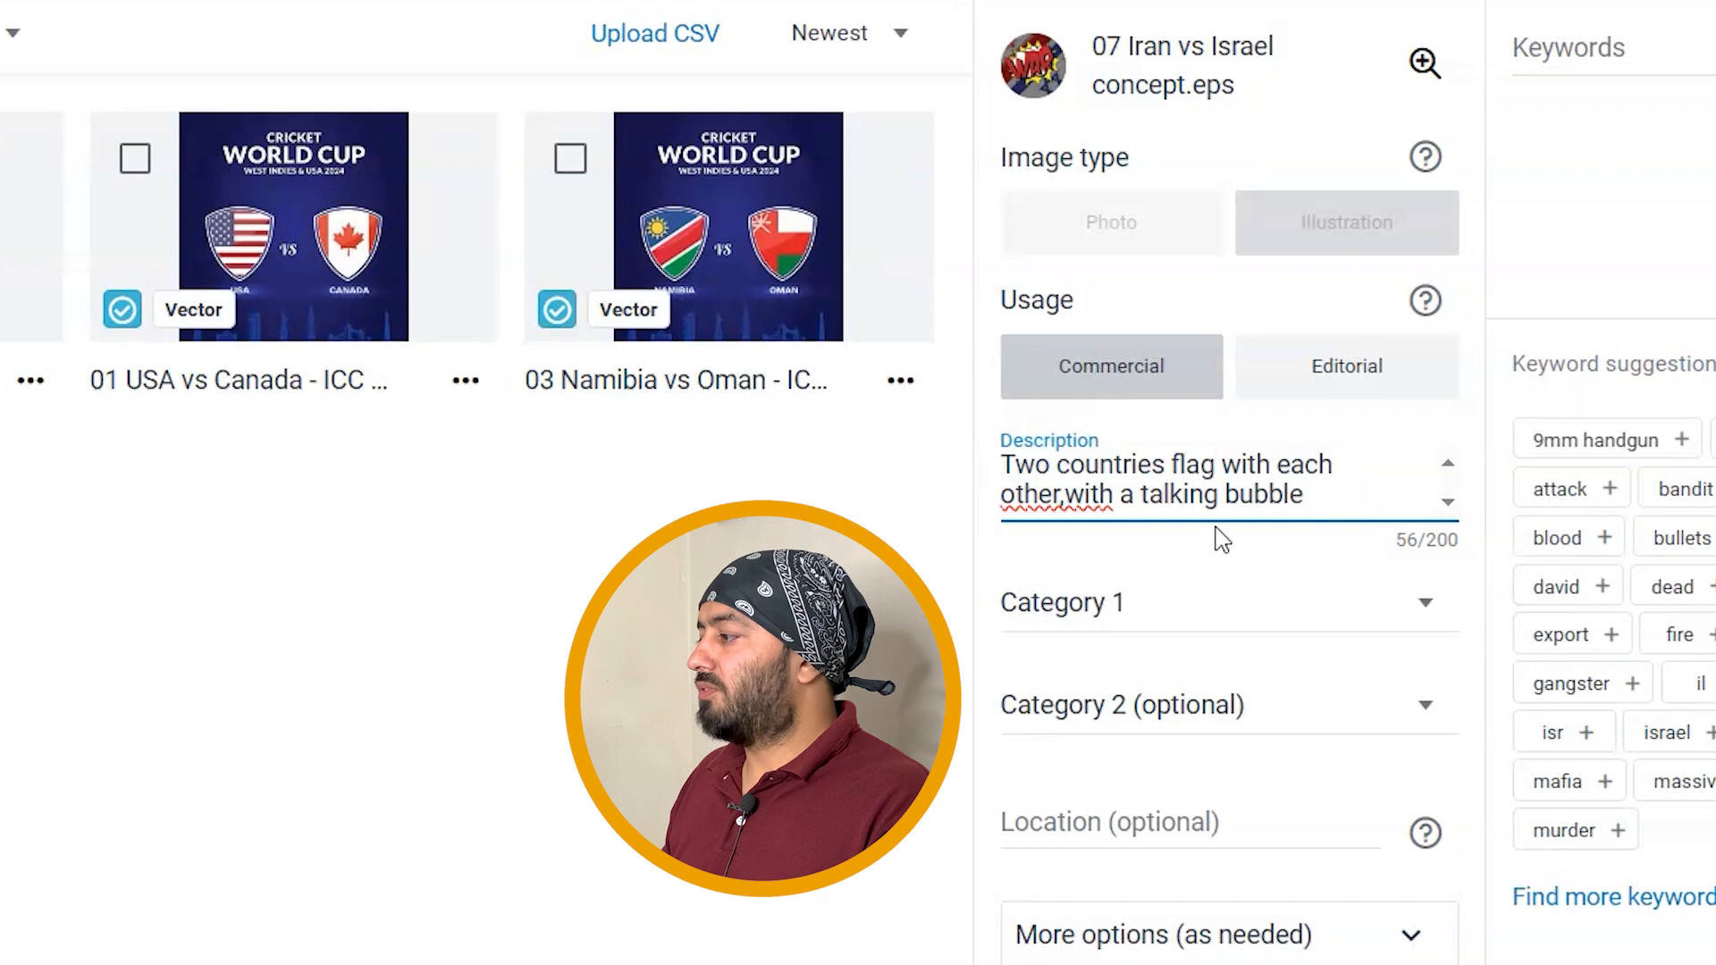
{"action": "left_click", "coordinate": [1065, 494]}
{"action": "left_click", "coordinate": [1072, 613]}
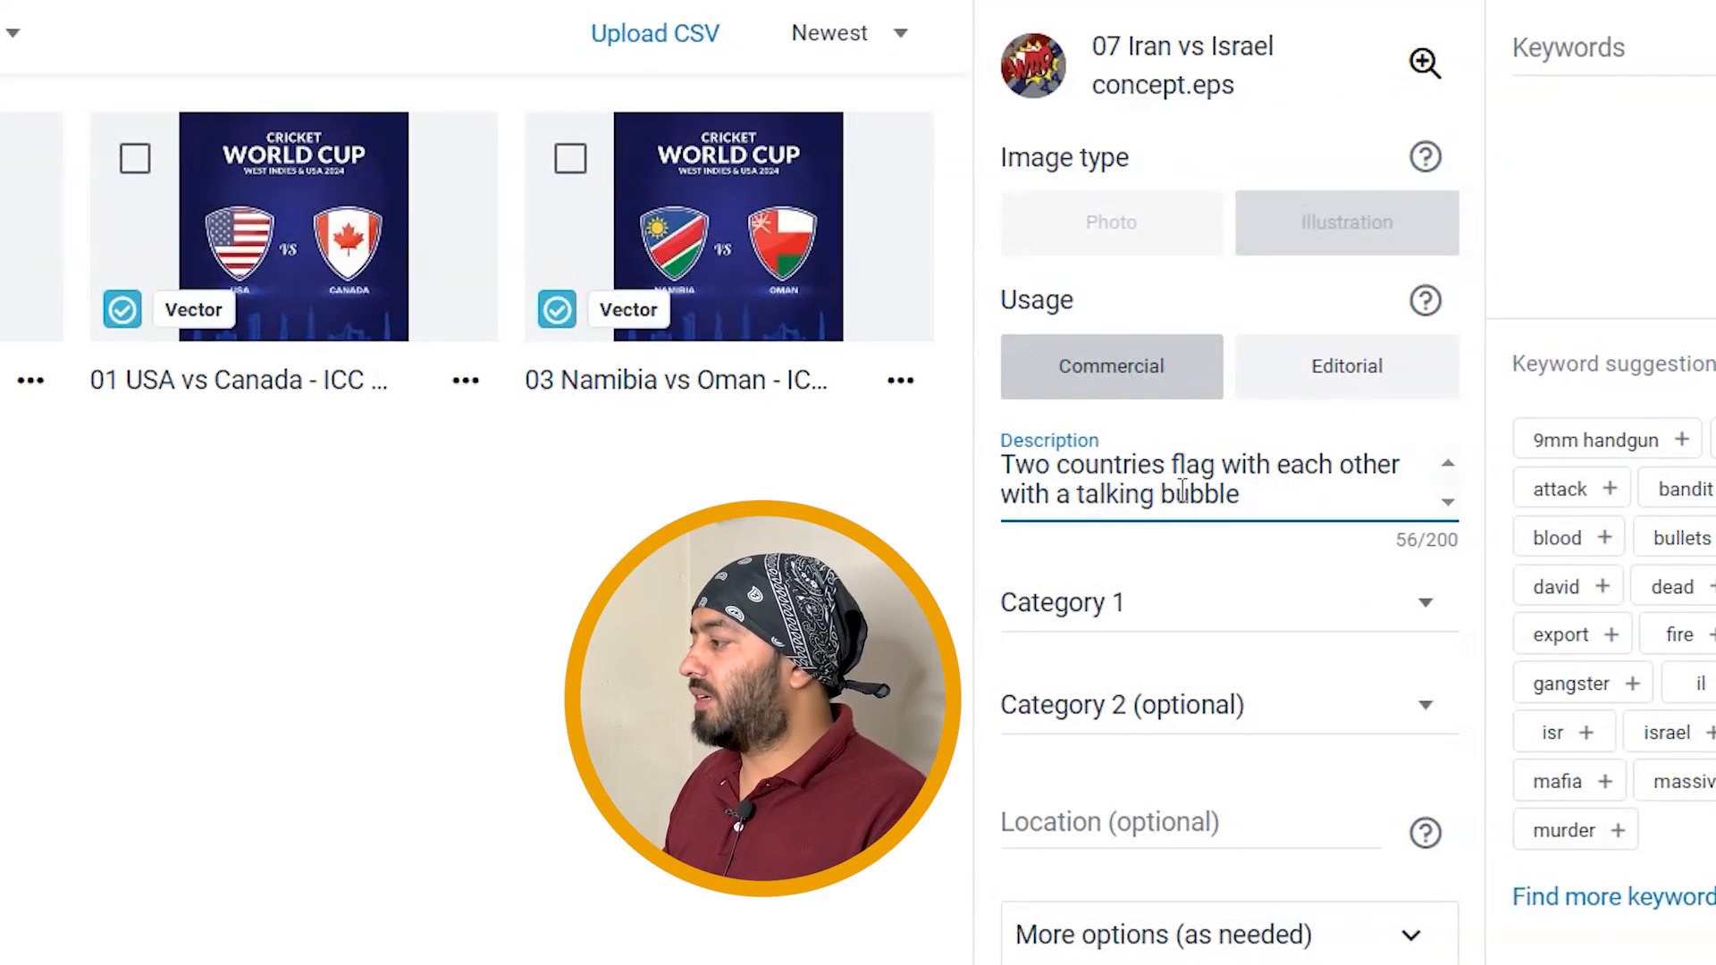
Replace "talking bubble" in the description with "punch blast sign and war written on it."
{"action": "left_click_drag", "start_coordinate": [1079, 496], "coordinate": [1279, 504]}
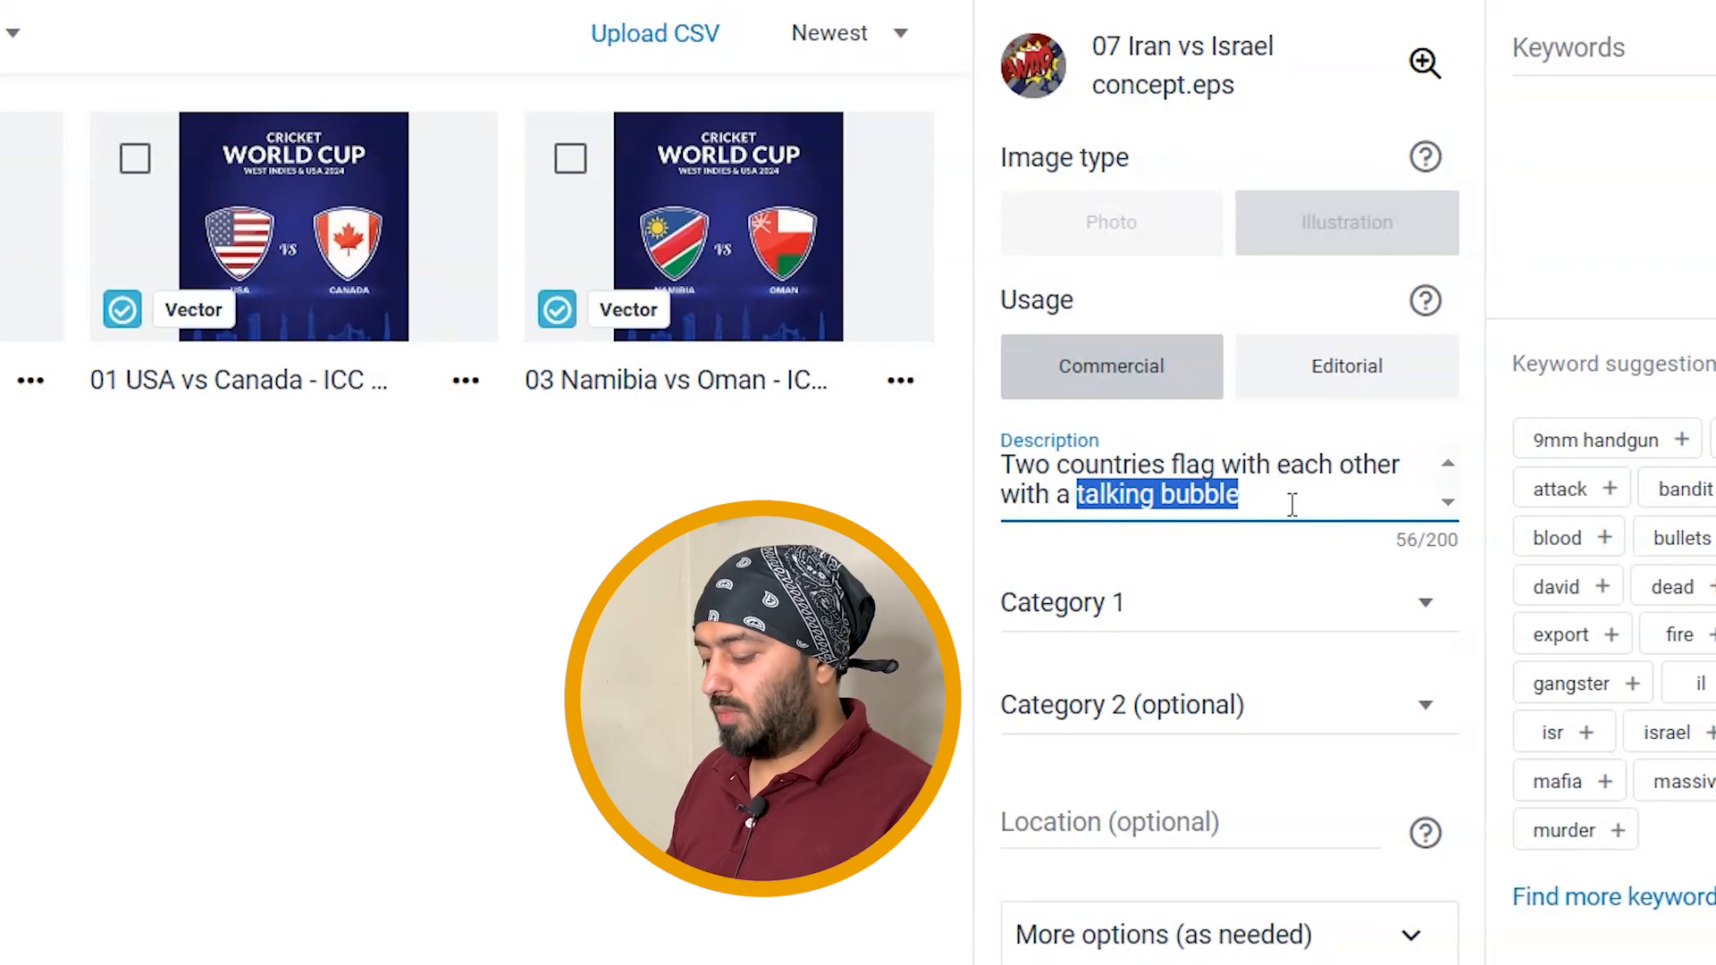
{"action": "type", "text": "punch"}
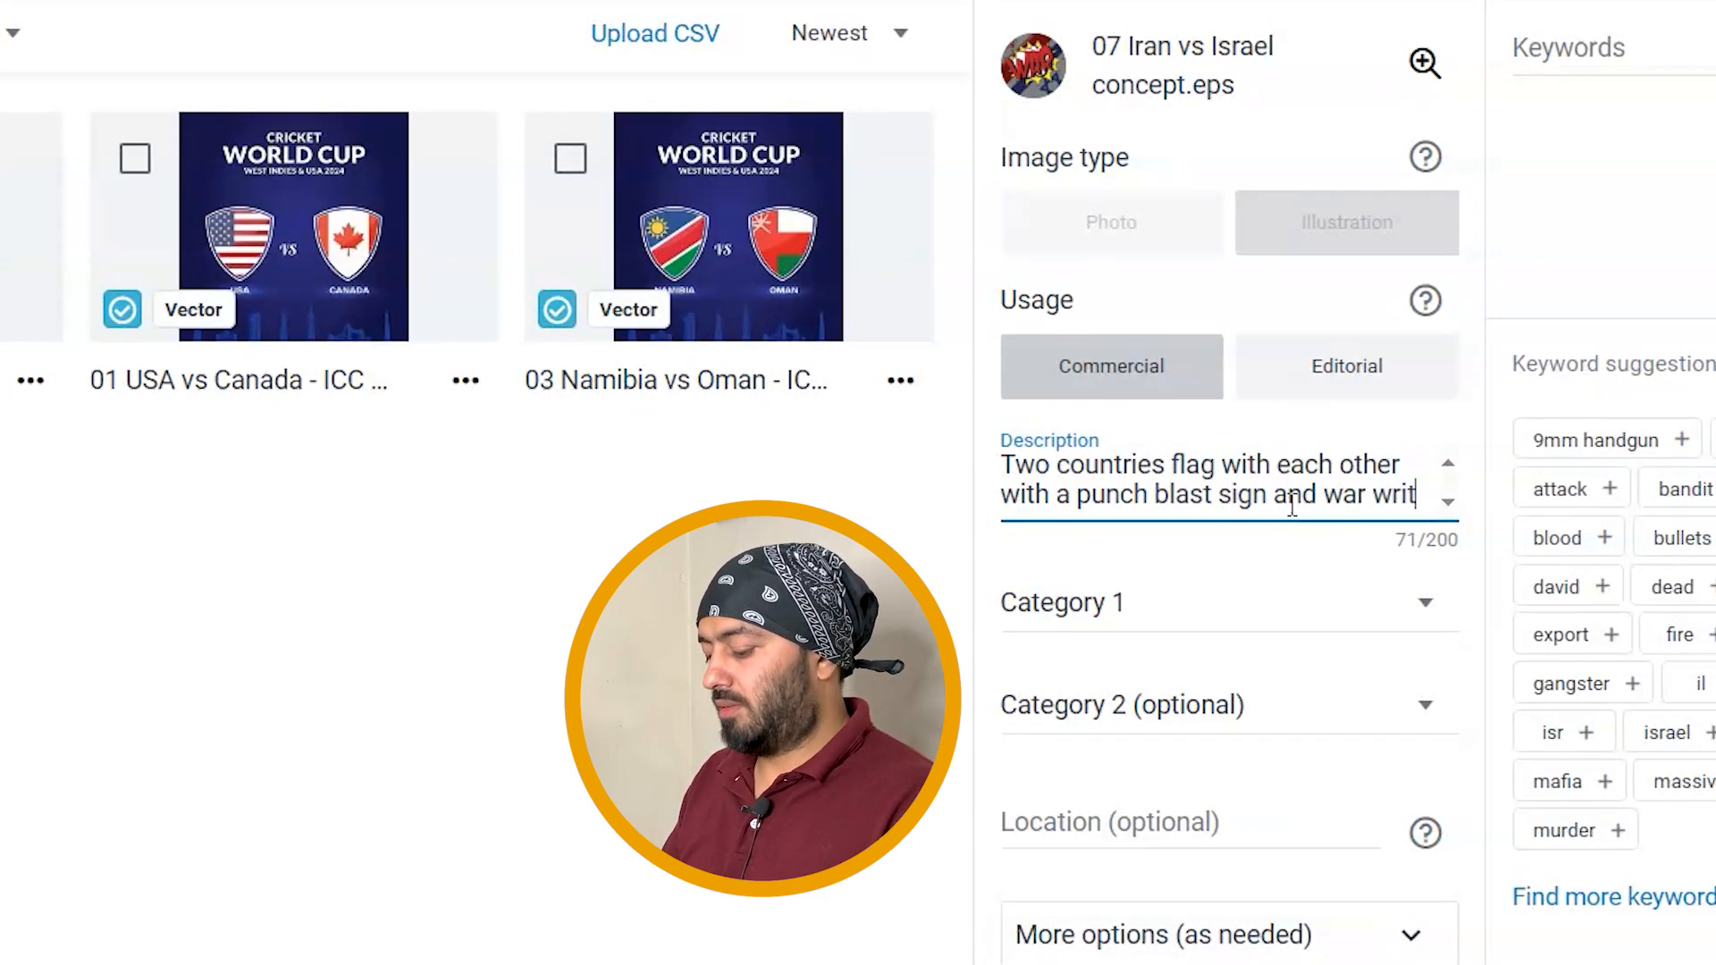
{"action": "type", "text": "ten"}
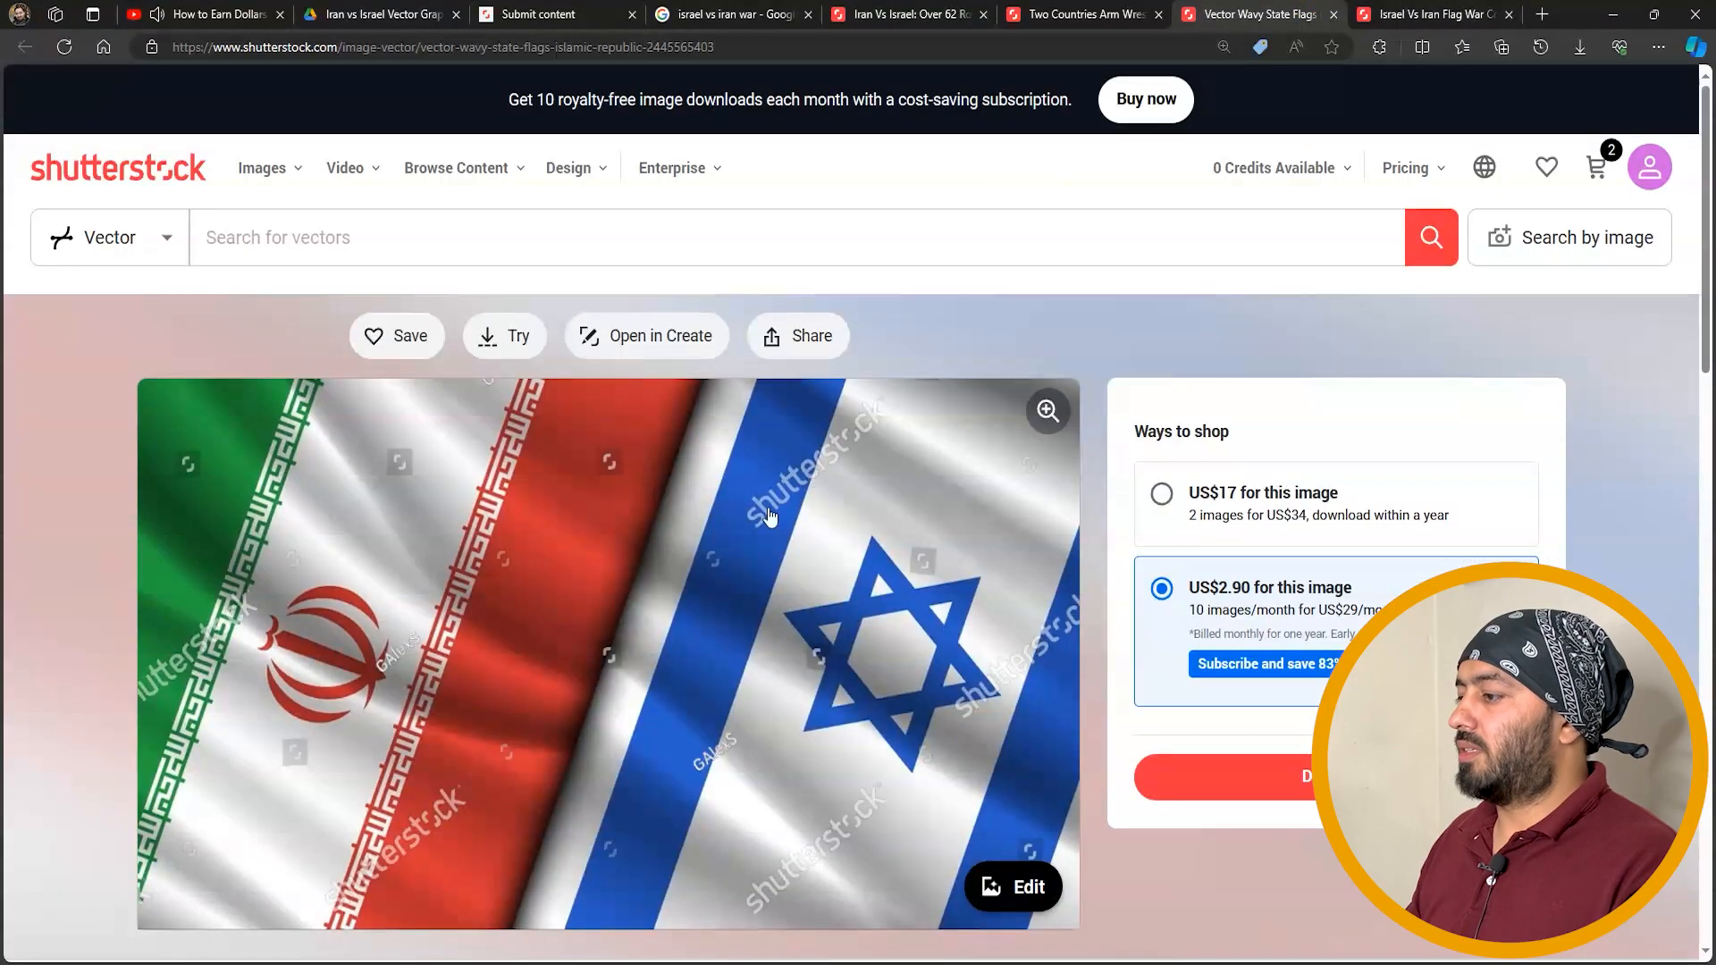
Append "Vector state flags of Islamic Republic of Iran and Israel." to the description, taken from the wavy flags vector's title without "wavy"
{"action": "scroll", "coordinate": [157, 583], "scroll_direction": "down", "scroll_amount": 6}
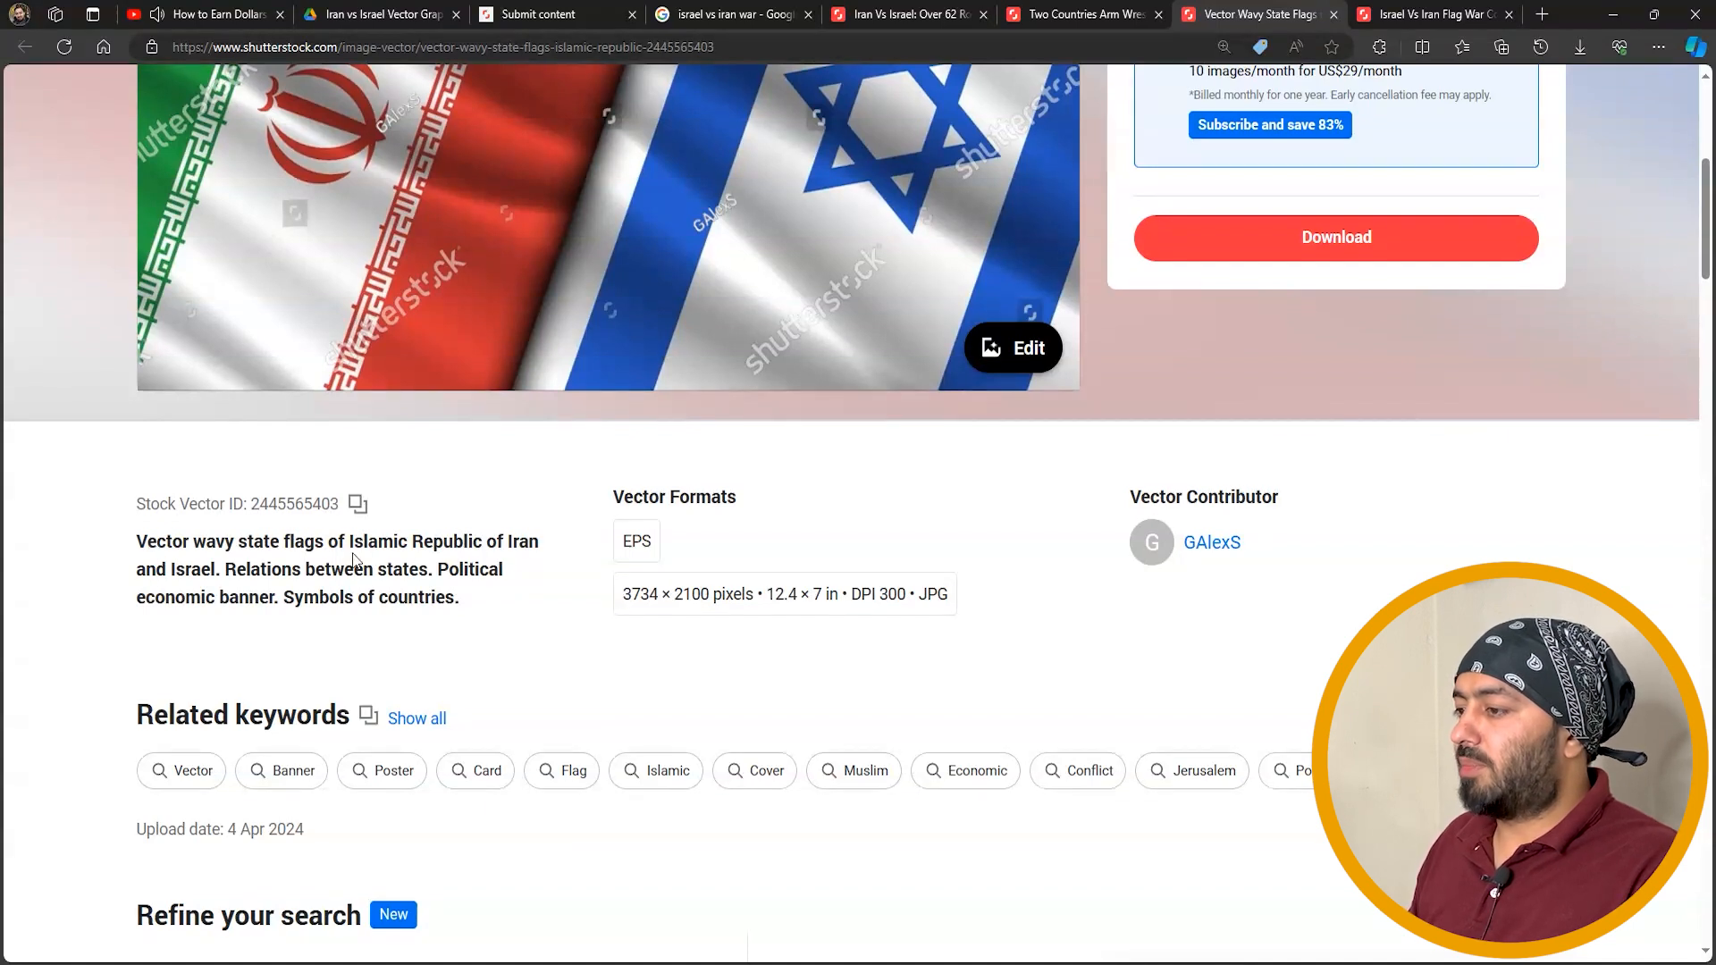
{"action": "left_click_drag", "start_coordinate": [141, 541], "coordinate": [219, 569]}
{"action": "key", "text": "ctrl+c"}
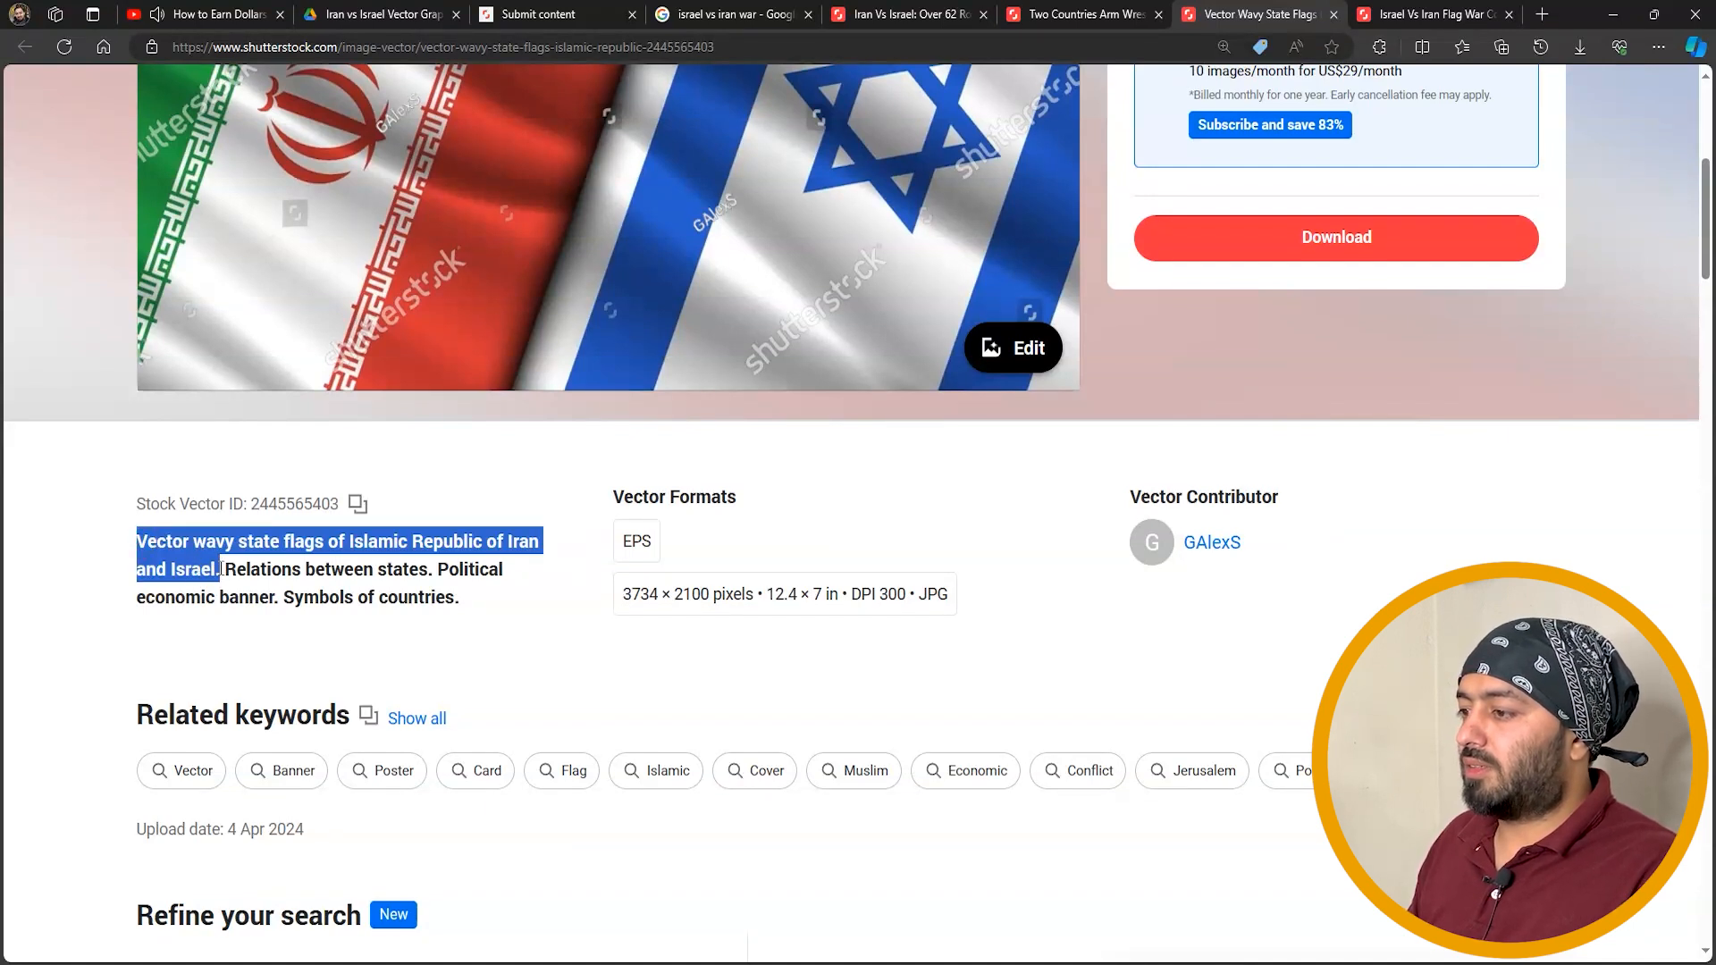
{"action": "left_click", "coordinate": [722, 11]}
{"action": "left_click", "coordinate": [536, 13]}
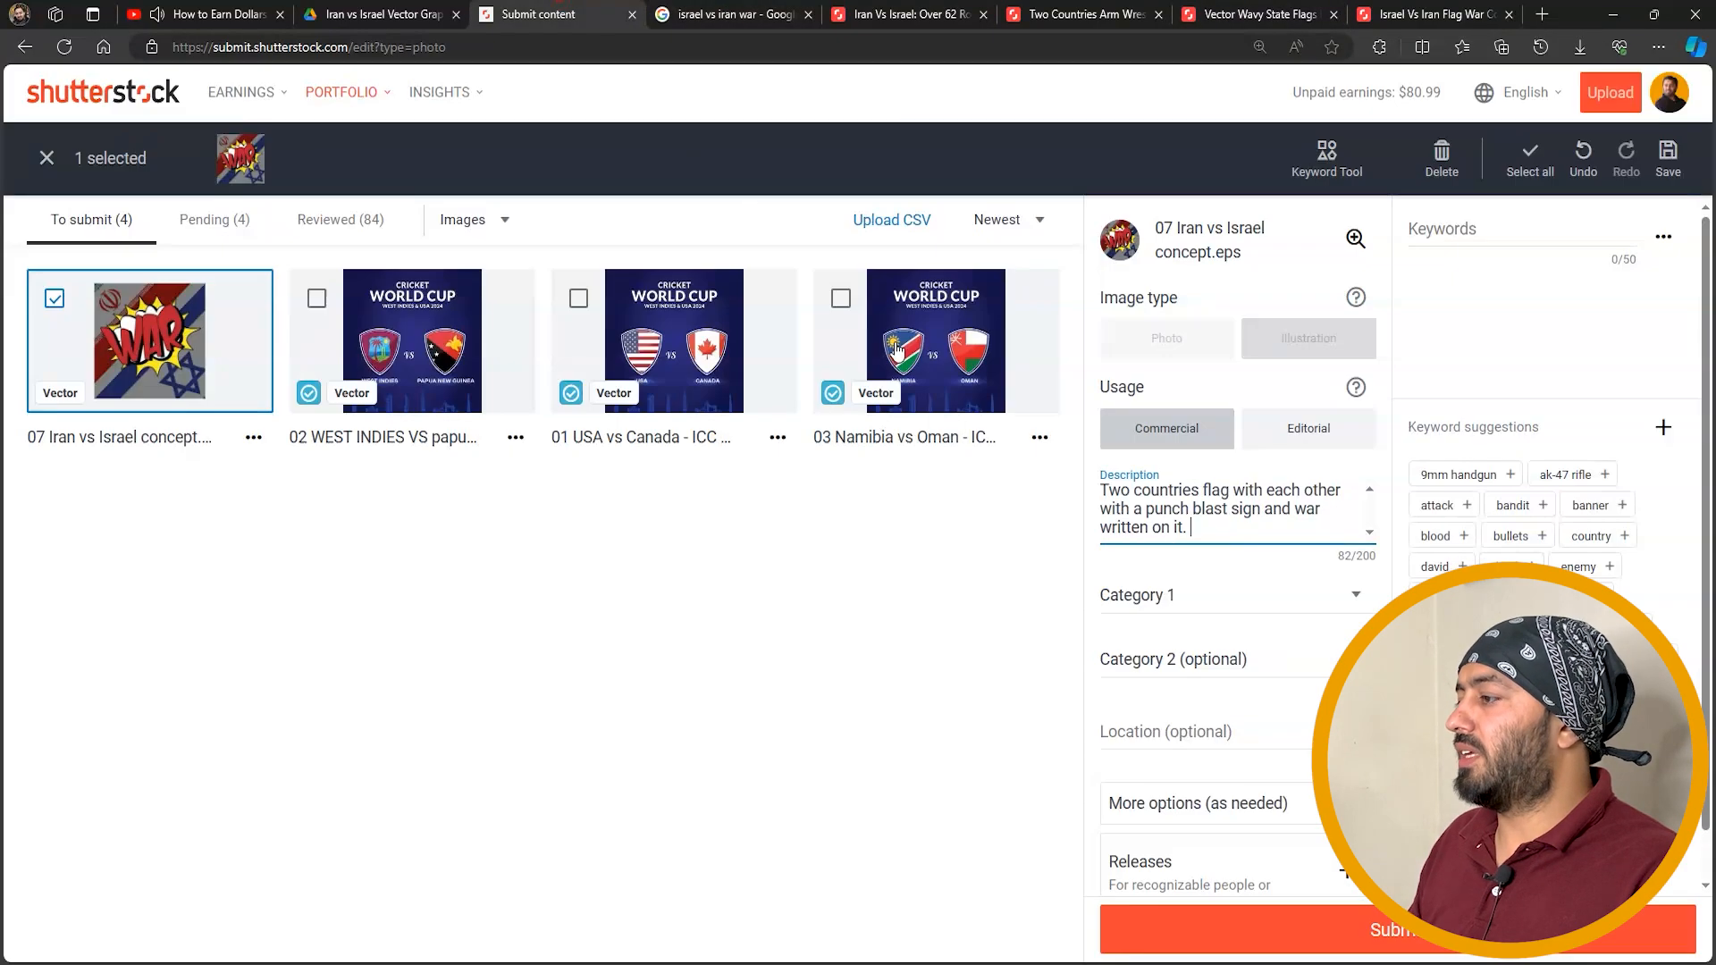
{"action": "key", "text": "ctrl+v"}
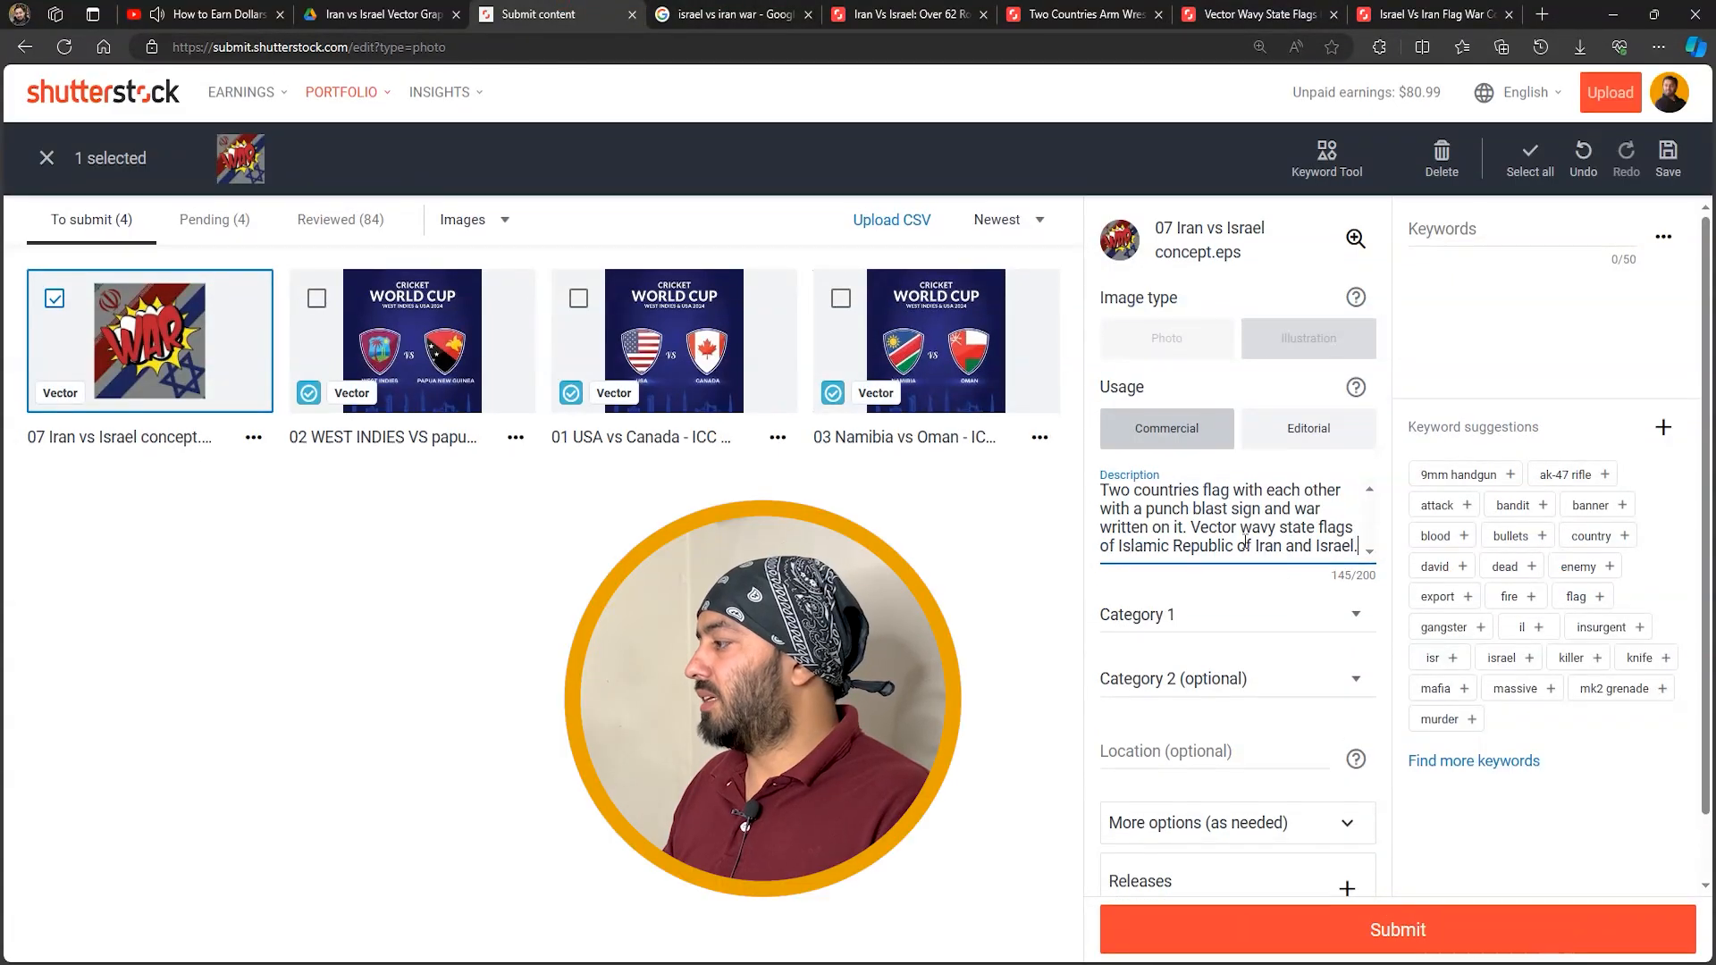
{"action": "double_click", "coordinate": [1251, 527]}
{"action": "key", "text": "BackSpace"}
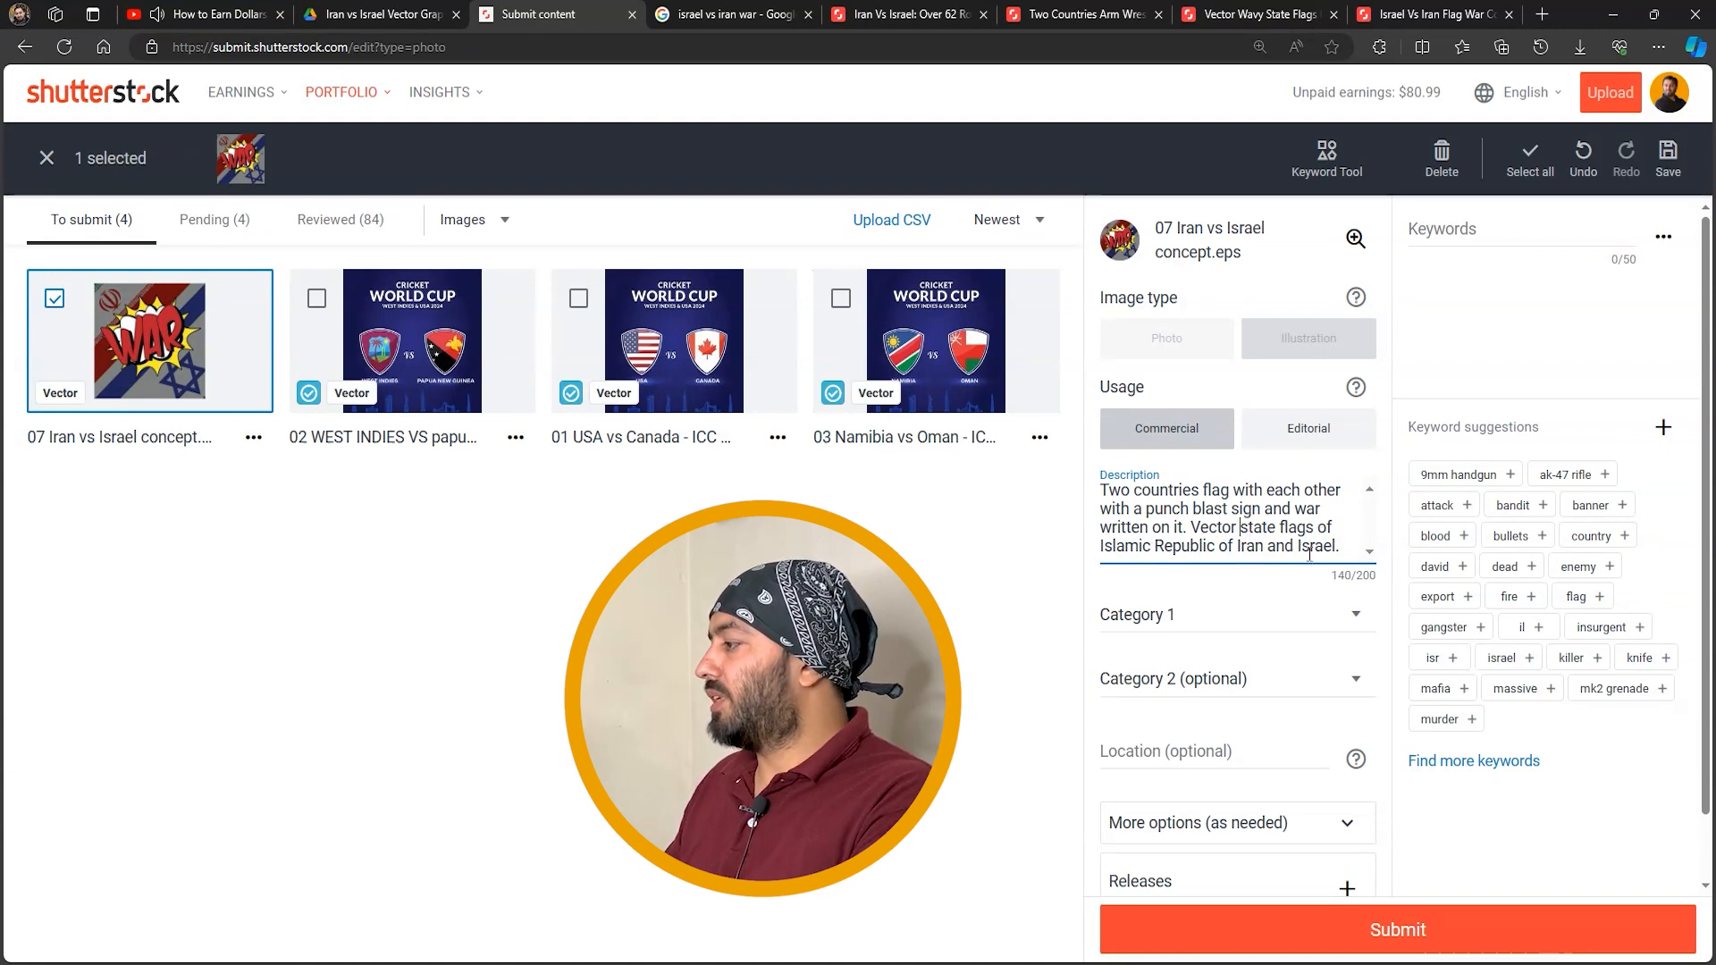
Append "Israel VS Iran Flag War Conflict Vector Illustration" to the description, copied from the flag conflict vector's title
{"action": "left_click", "coordinate": [1340, 546]}
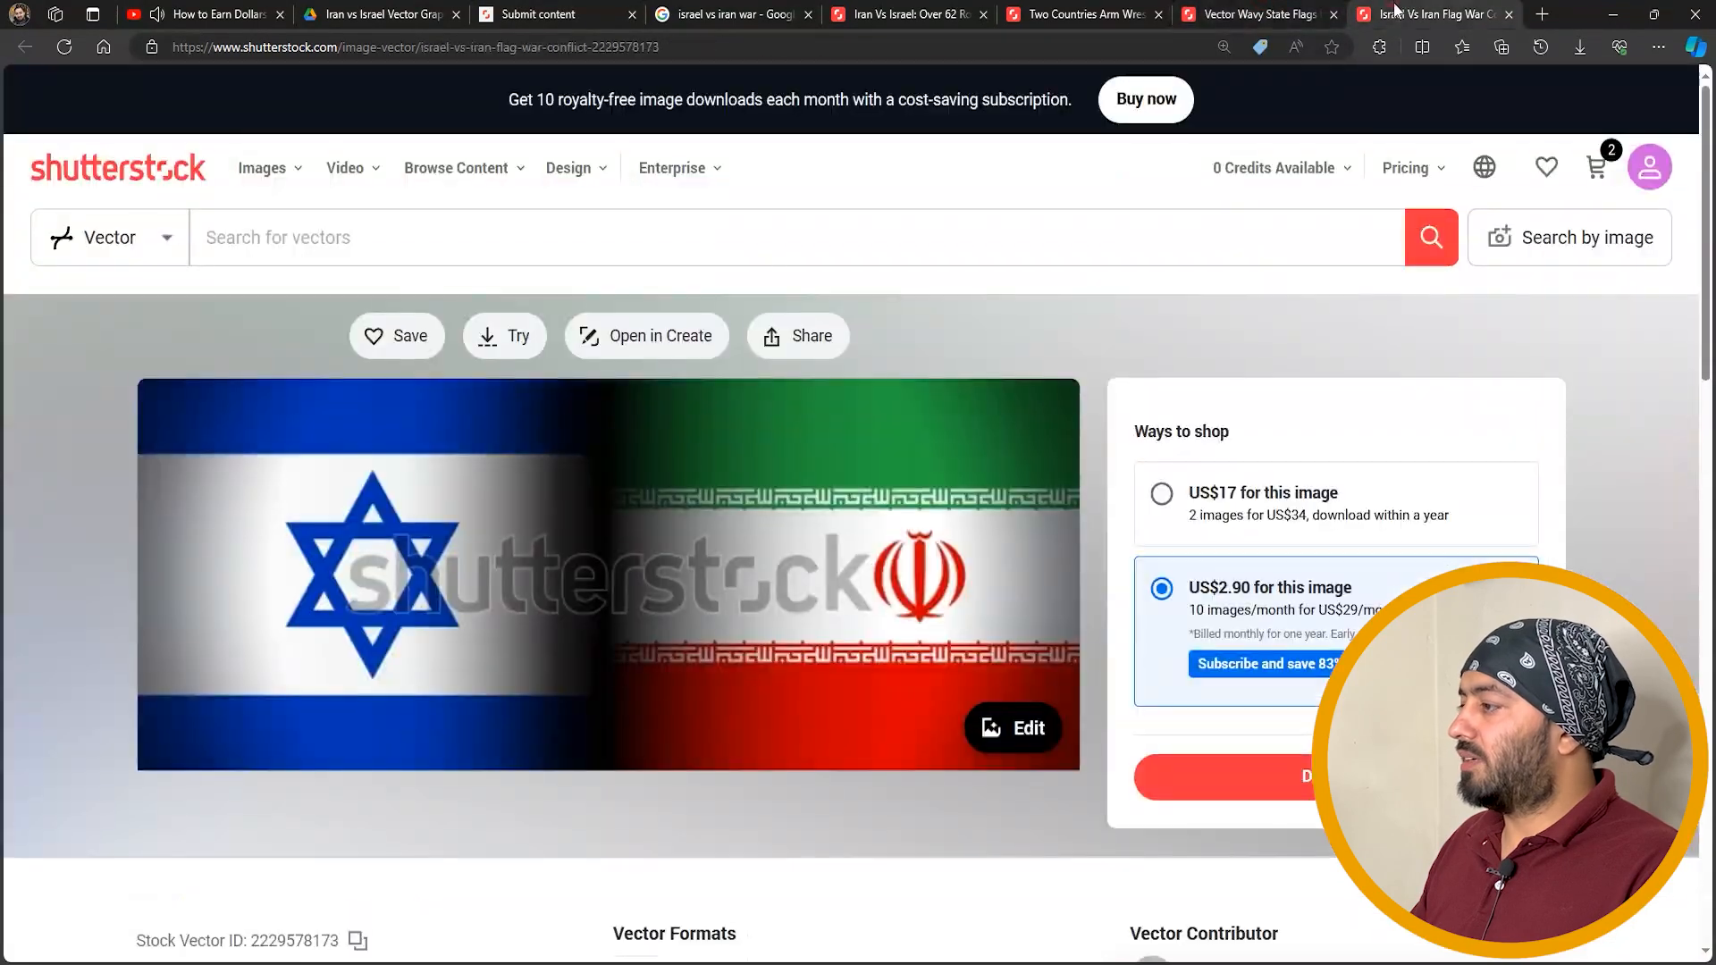
{"action": "scroll", "coordinate": [781, 549], "scroll_direction": "down", "scroll_amount": 5}
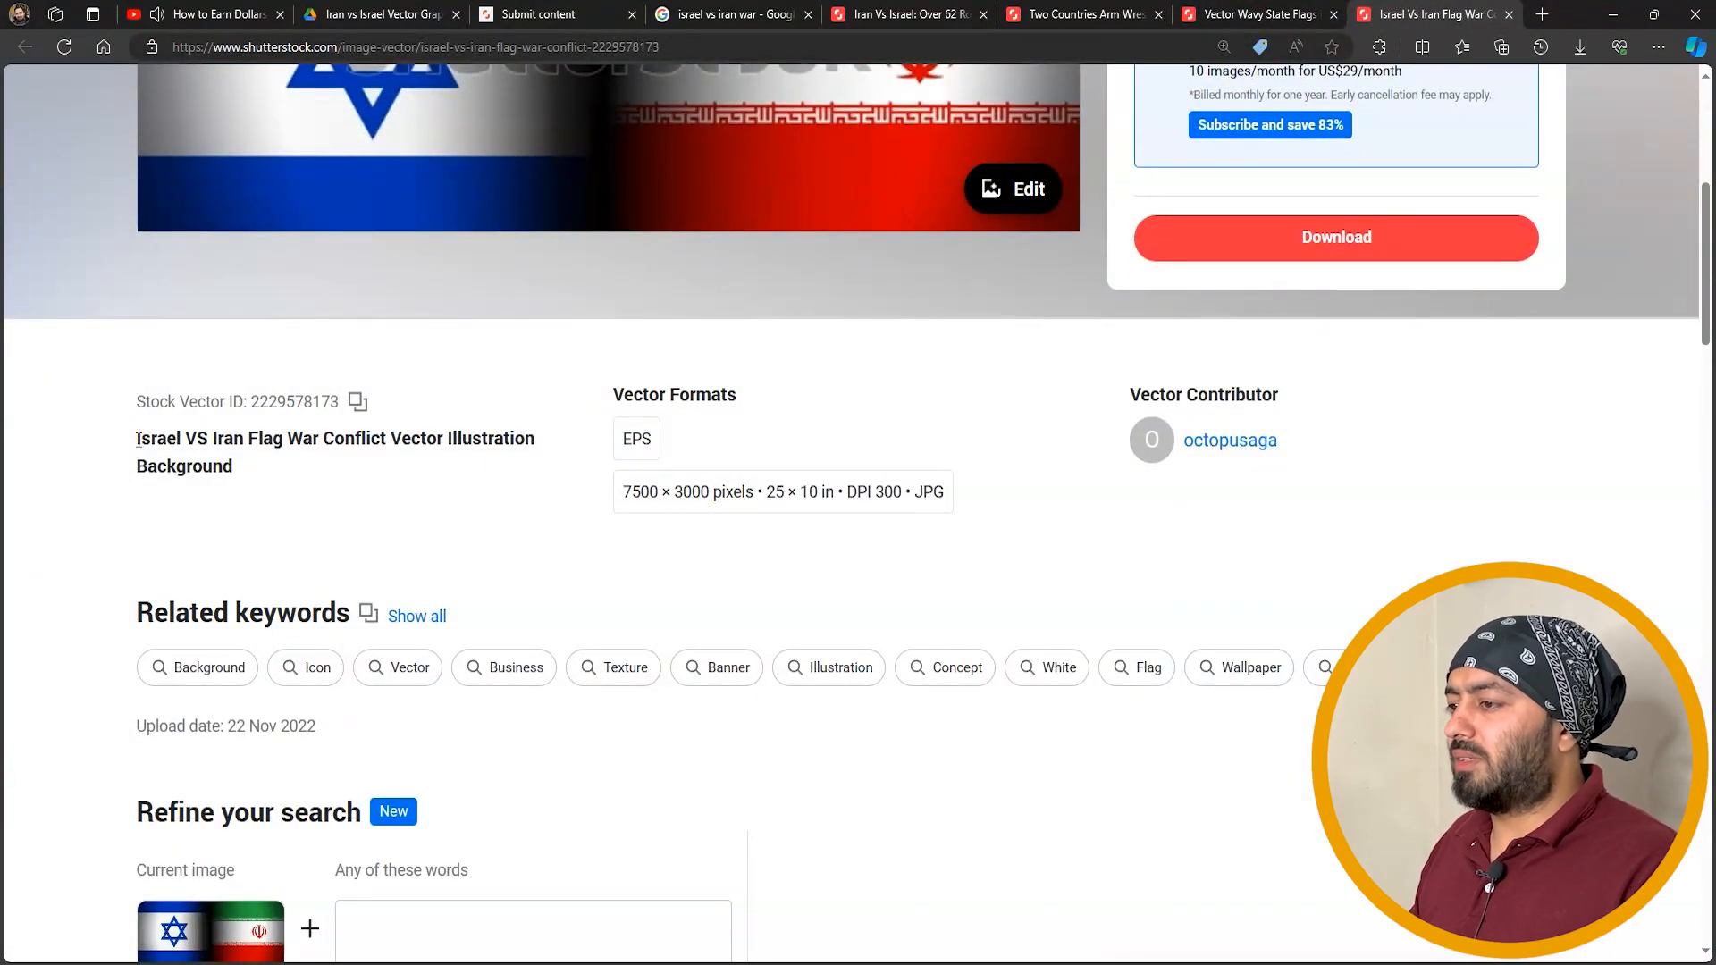
{"action": "left_click_drag", "start_coordinate": [136, 438], "coordinate": [542, 447]}
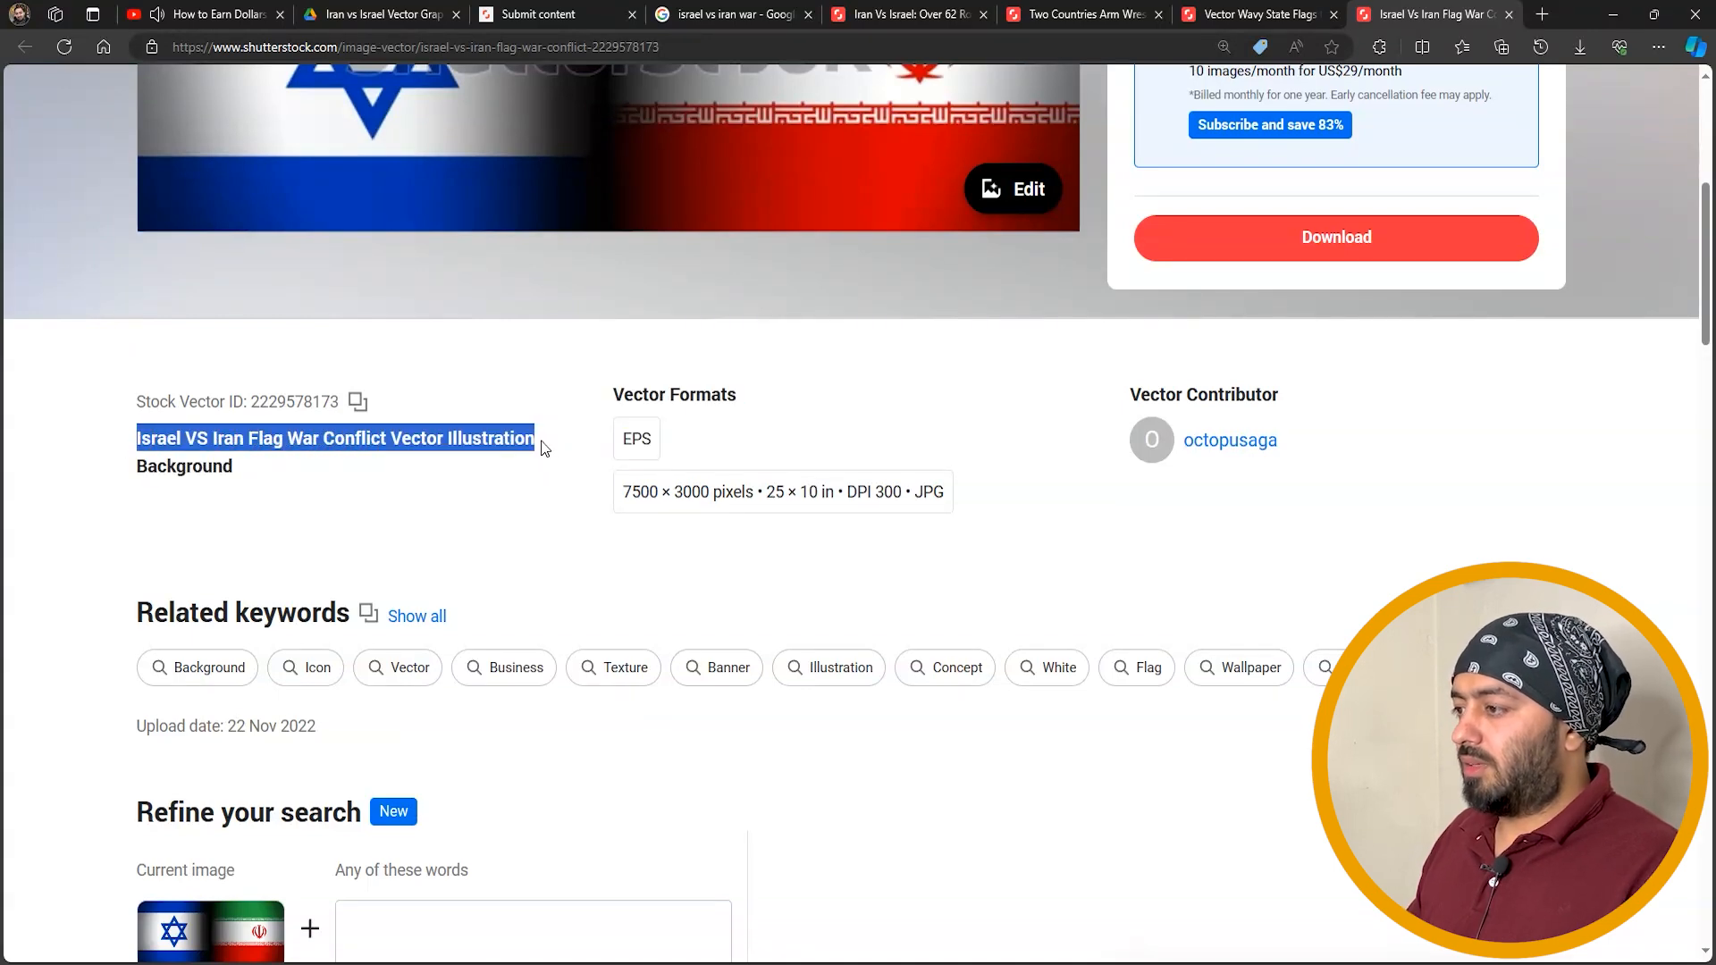
{"action": "left_click", "coordinate": [545, 13]}
{"action": "type", "text": "Israel VS Iran Flag War Conflict Vector Illustration."}
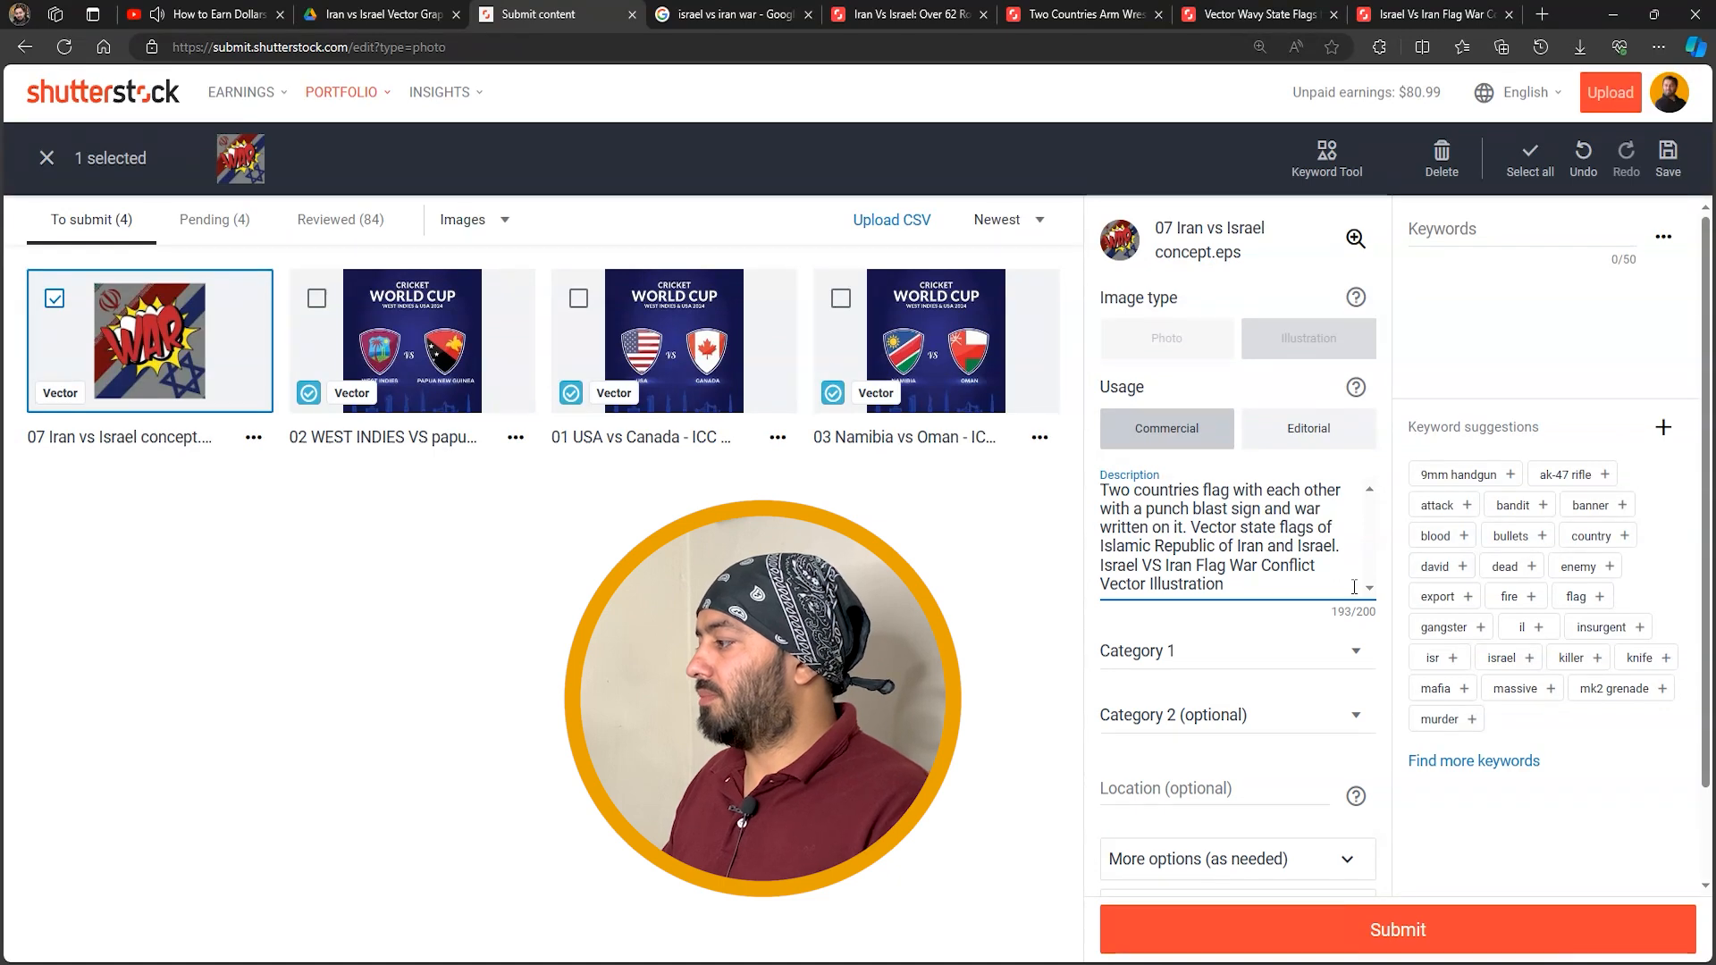
Set the vector's first category to Religion
{"action": "left_click", "coordinate": [1171, 651]}
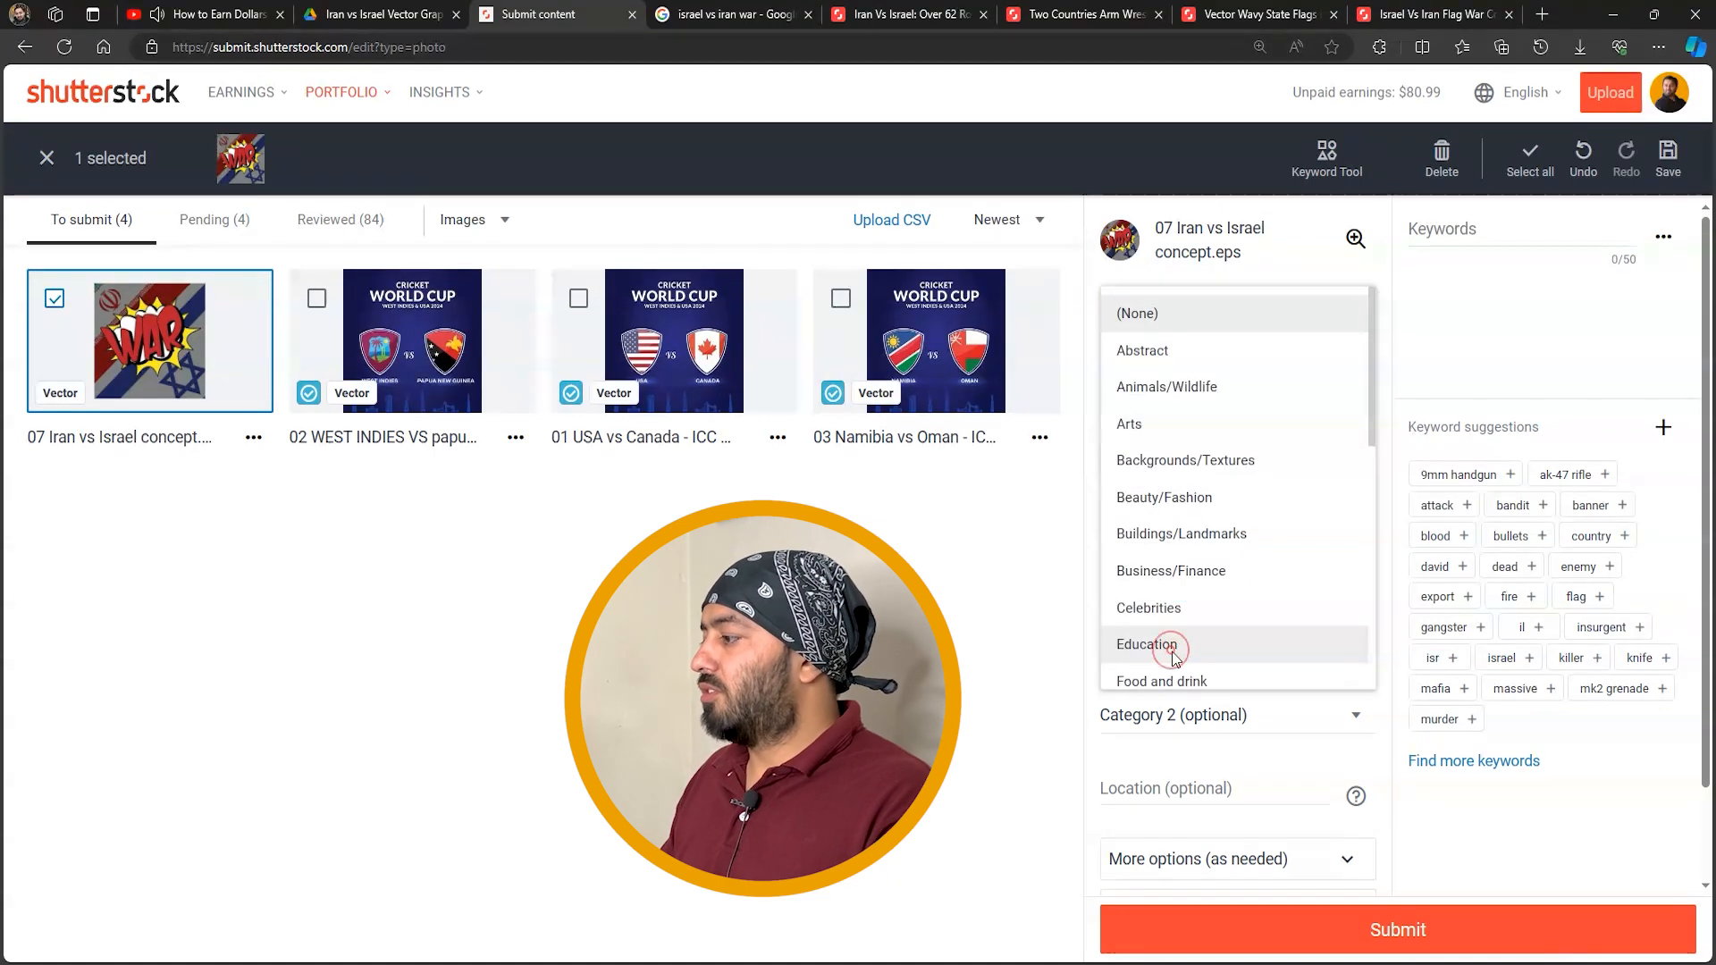
{"action": "scroll", "coordinate": [1175, 642], "scroll_direction": "down", "scroll_amount": 1}
{"action": "scroll", "coordinate": [1175, 642], "scroll_direction": "down", "scroll_amount": 5}
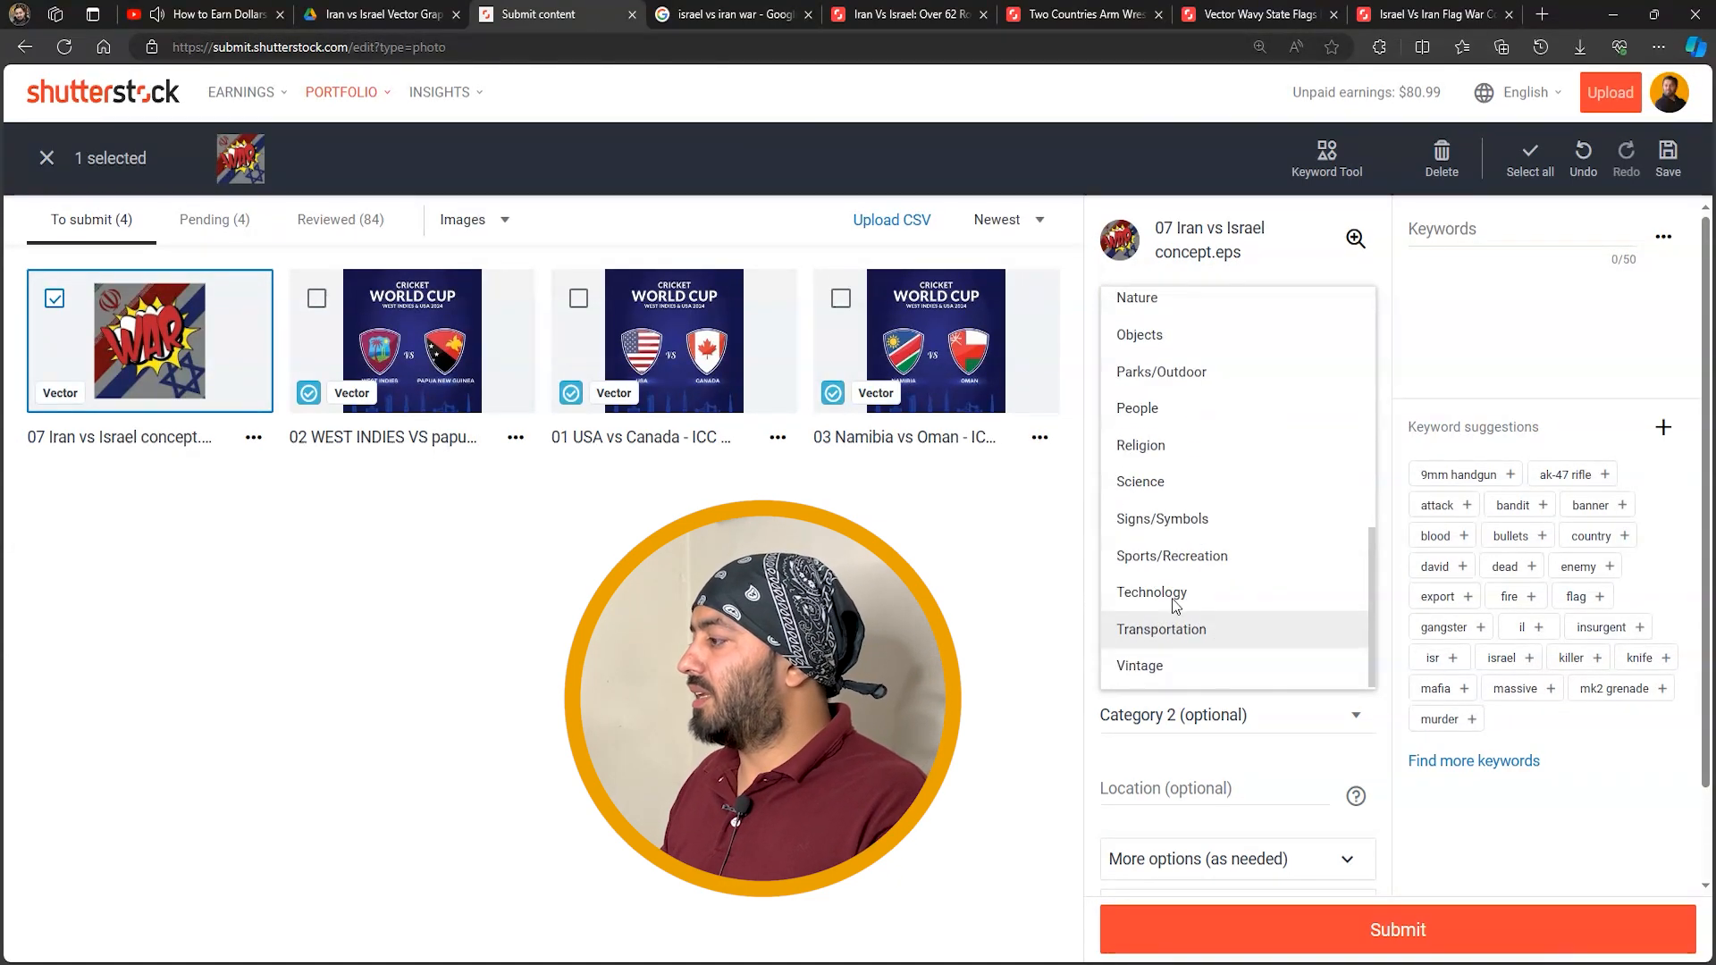
{"action": "left_click", "coordinate": [1180, 447]}
Set the second category to Backgrounds/Textures and the location to Israel
{"action": "left_click", "coordinate": [1182, 660]}
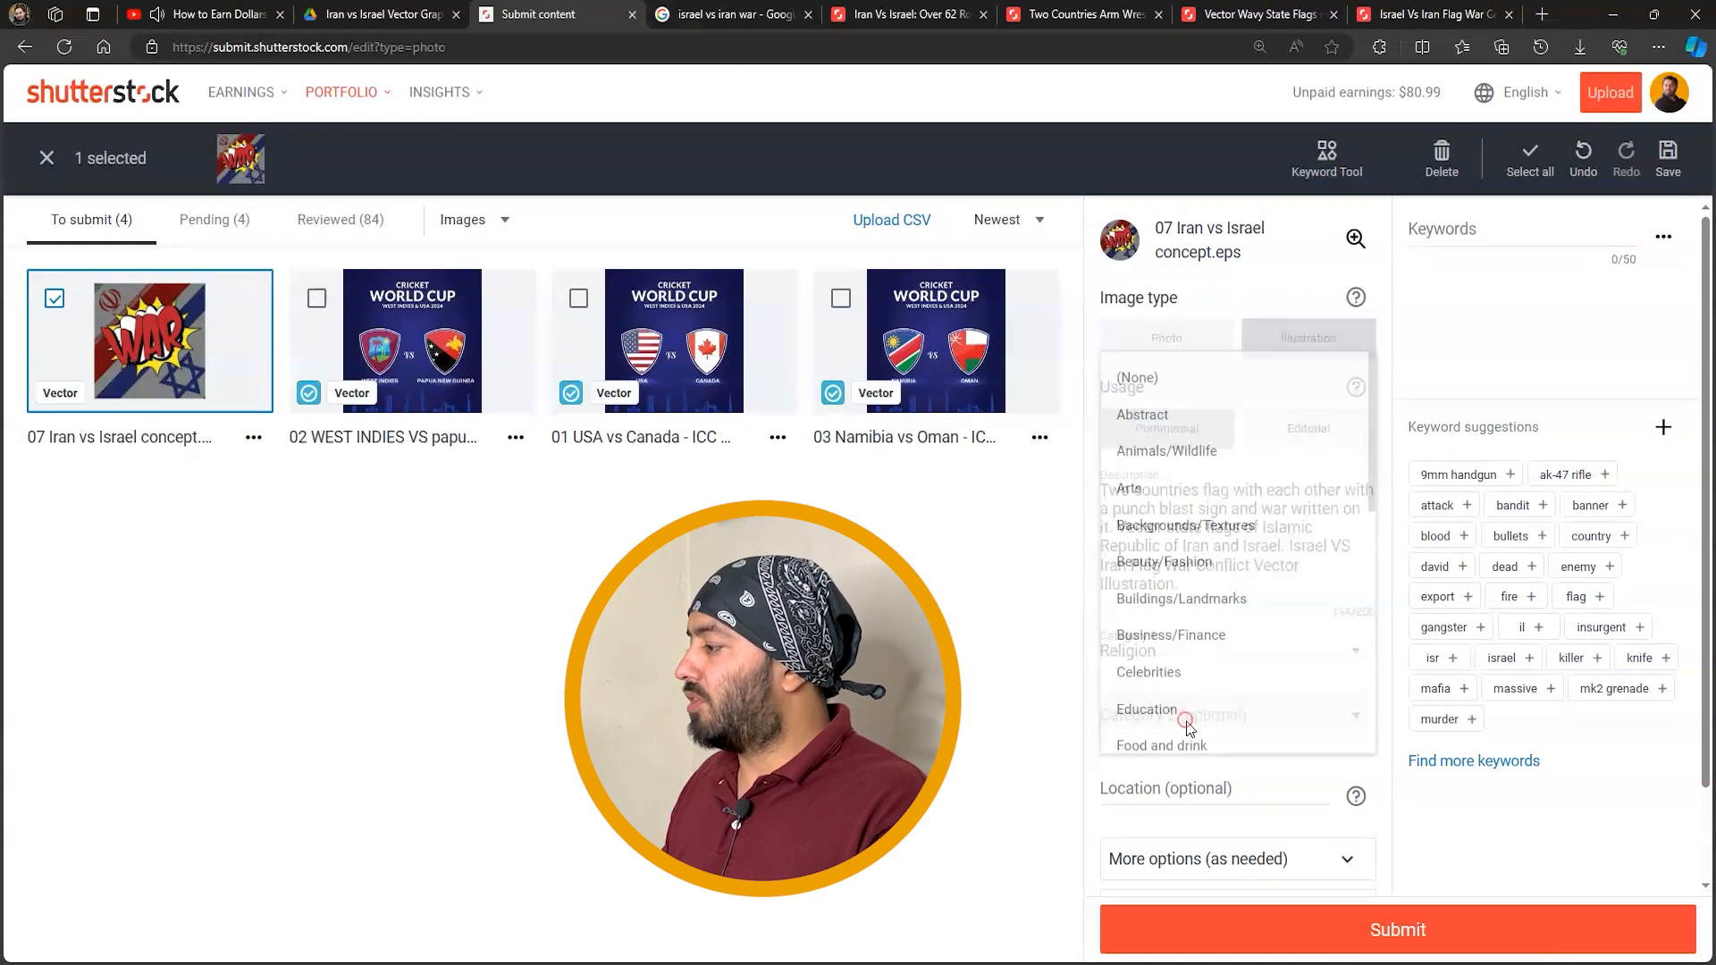
{"action": "scroll", "coordinate": [1195, 701], "scroll_direction": "down", "scroll_amount": 8}
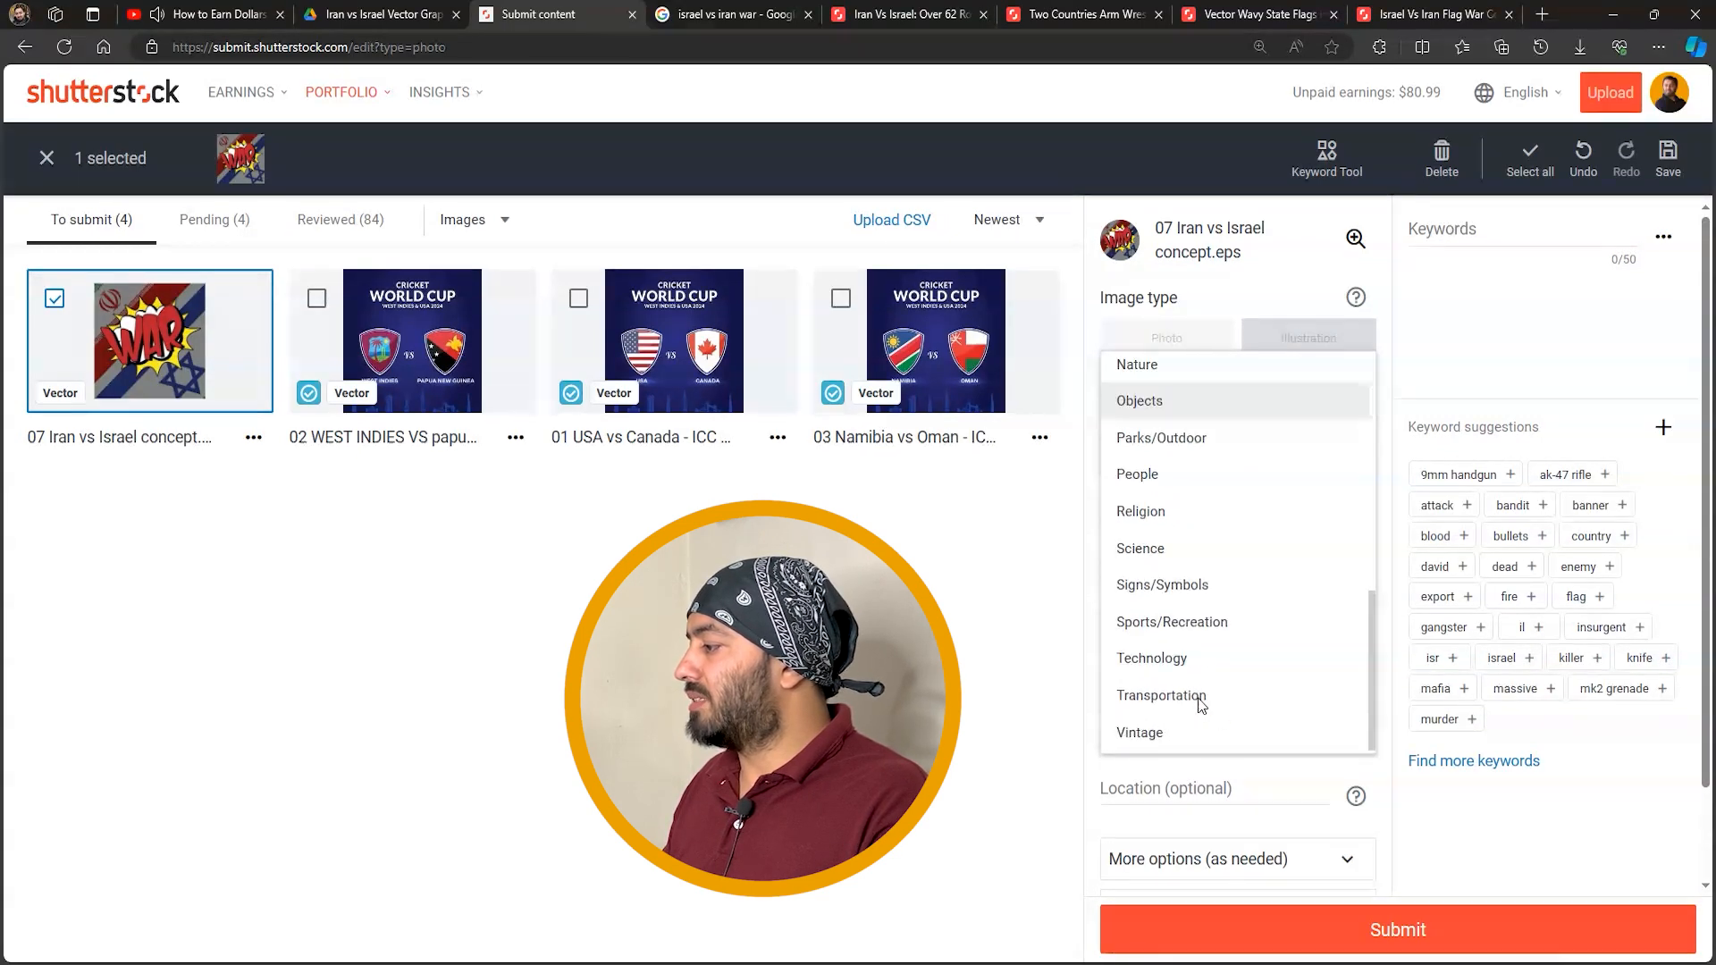
{"action": "scroll", "coordinate": [1194, 514], "scroll_direction": "up", "scroll_amount": 5}
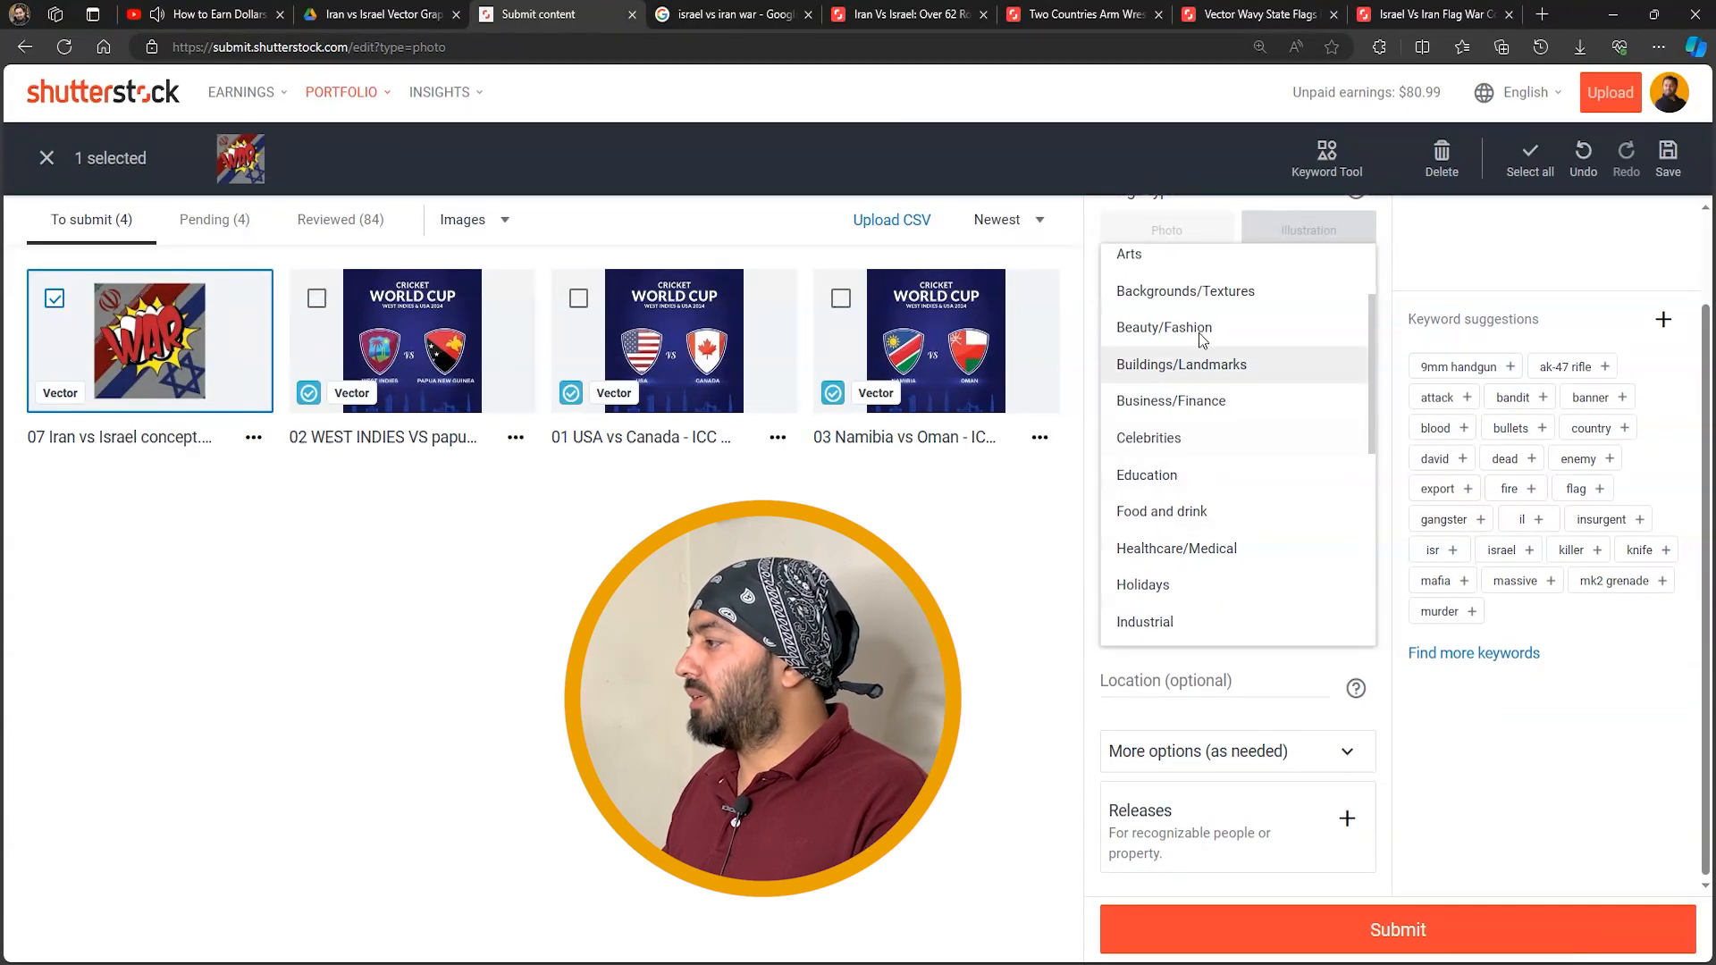
{"action": "left_click", "coordinate": [1198, 293]}
{"action": "left_click", "coordinate": [1207, 682]}
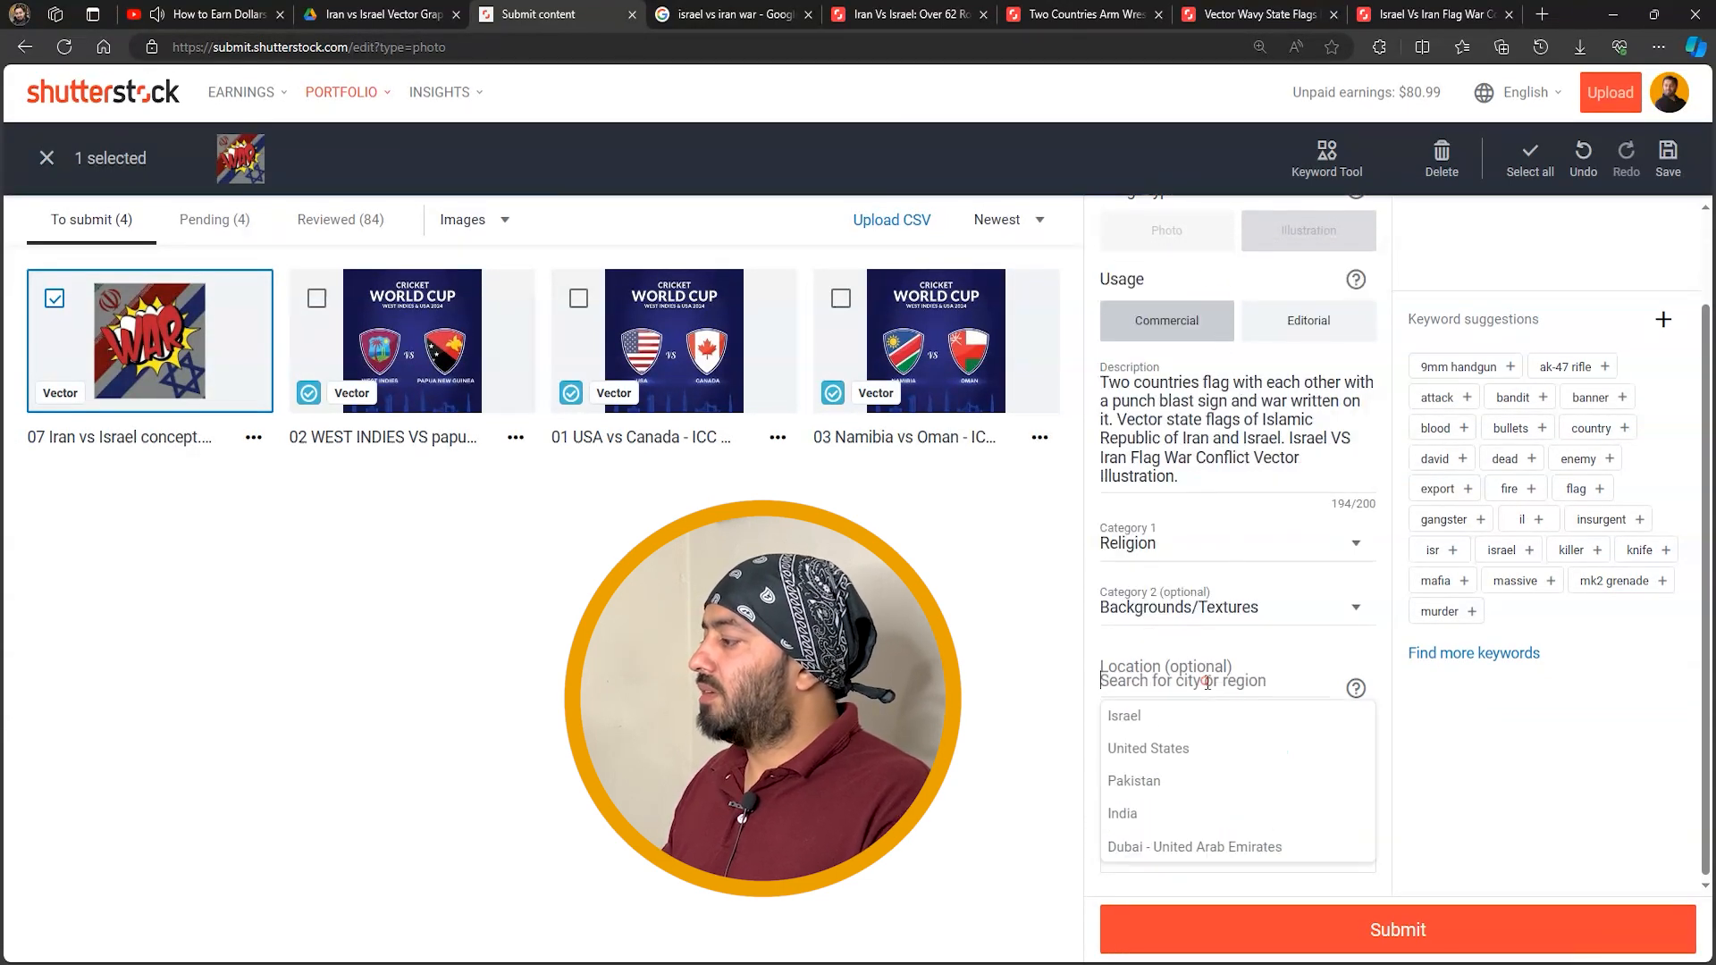
{"action": "left_click", "coordinate": [1186, 728]}
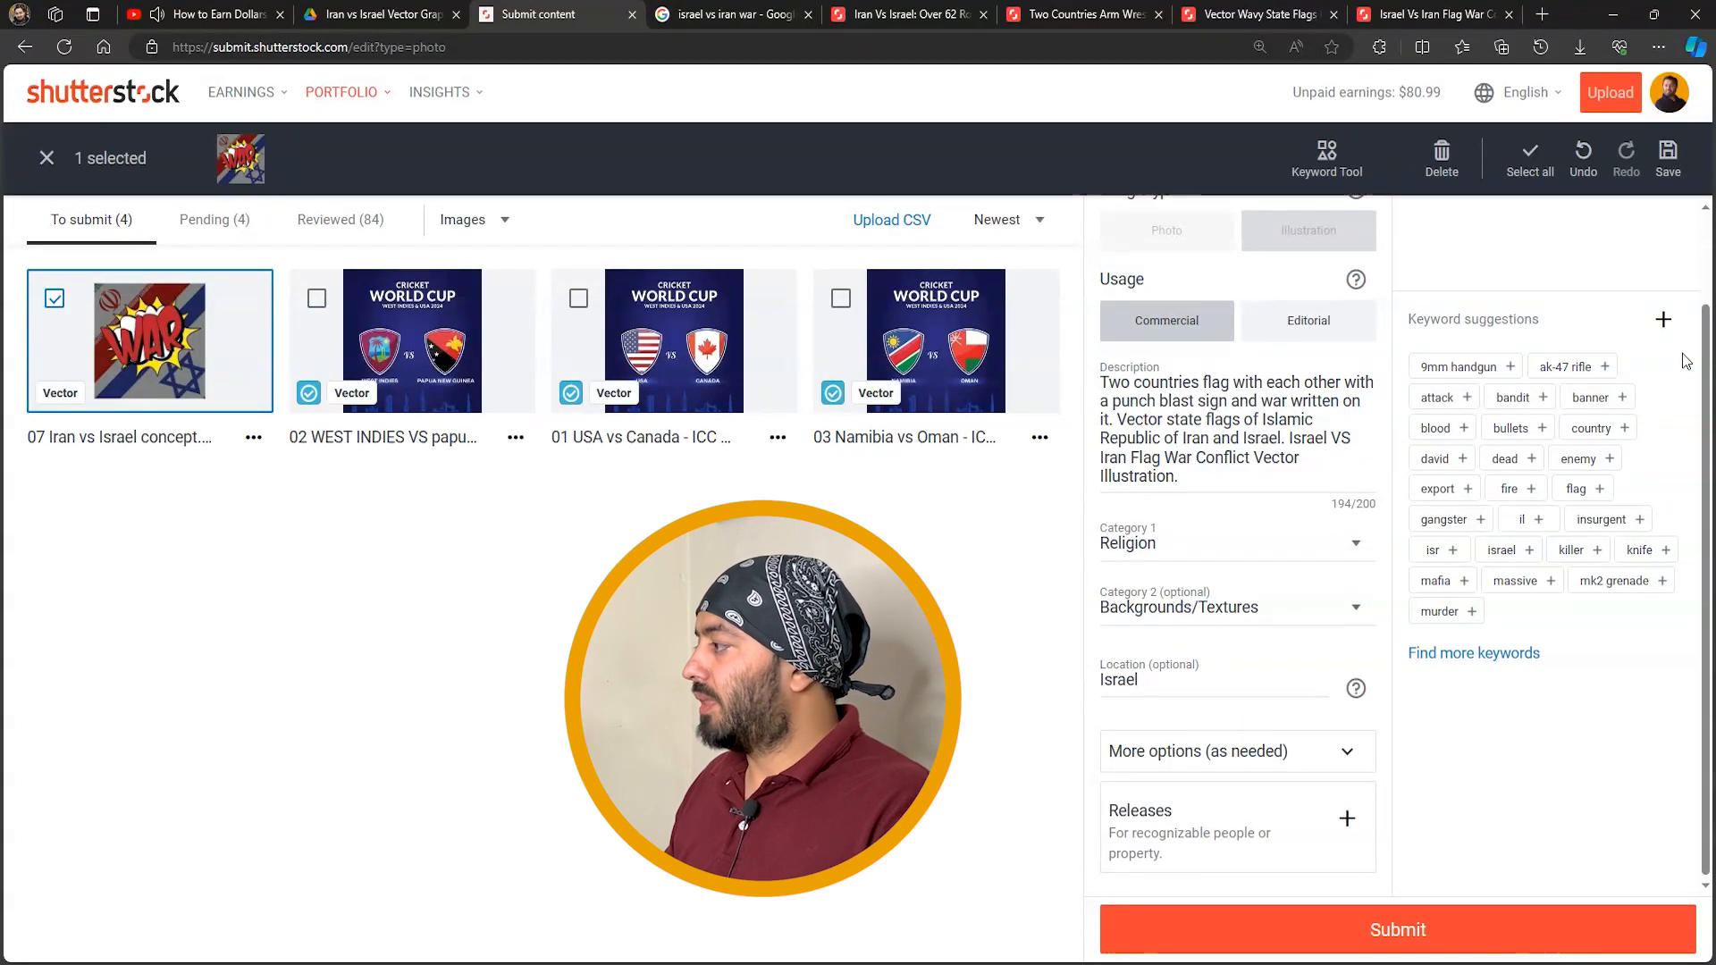
Open the search for more keywords, restrict it to vectors and search for "israel vs iran"
{"action": "scroll", "coordinate": [1627, 358], "scroll_direction": "up", "scroll_amount": 2}
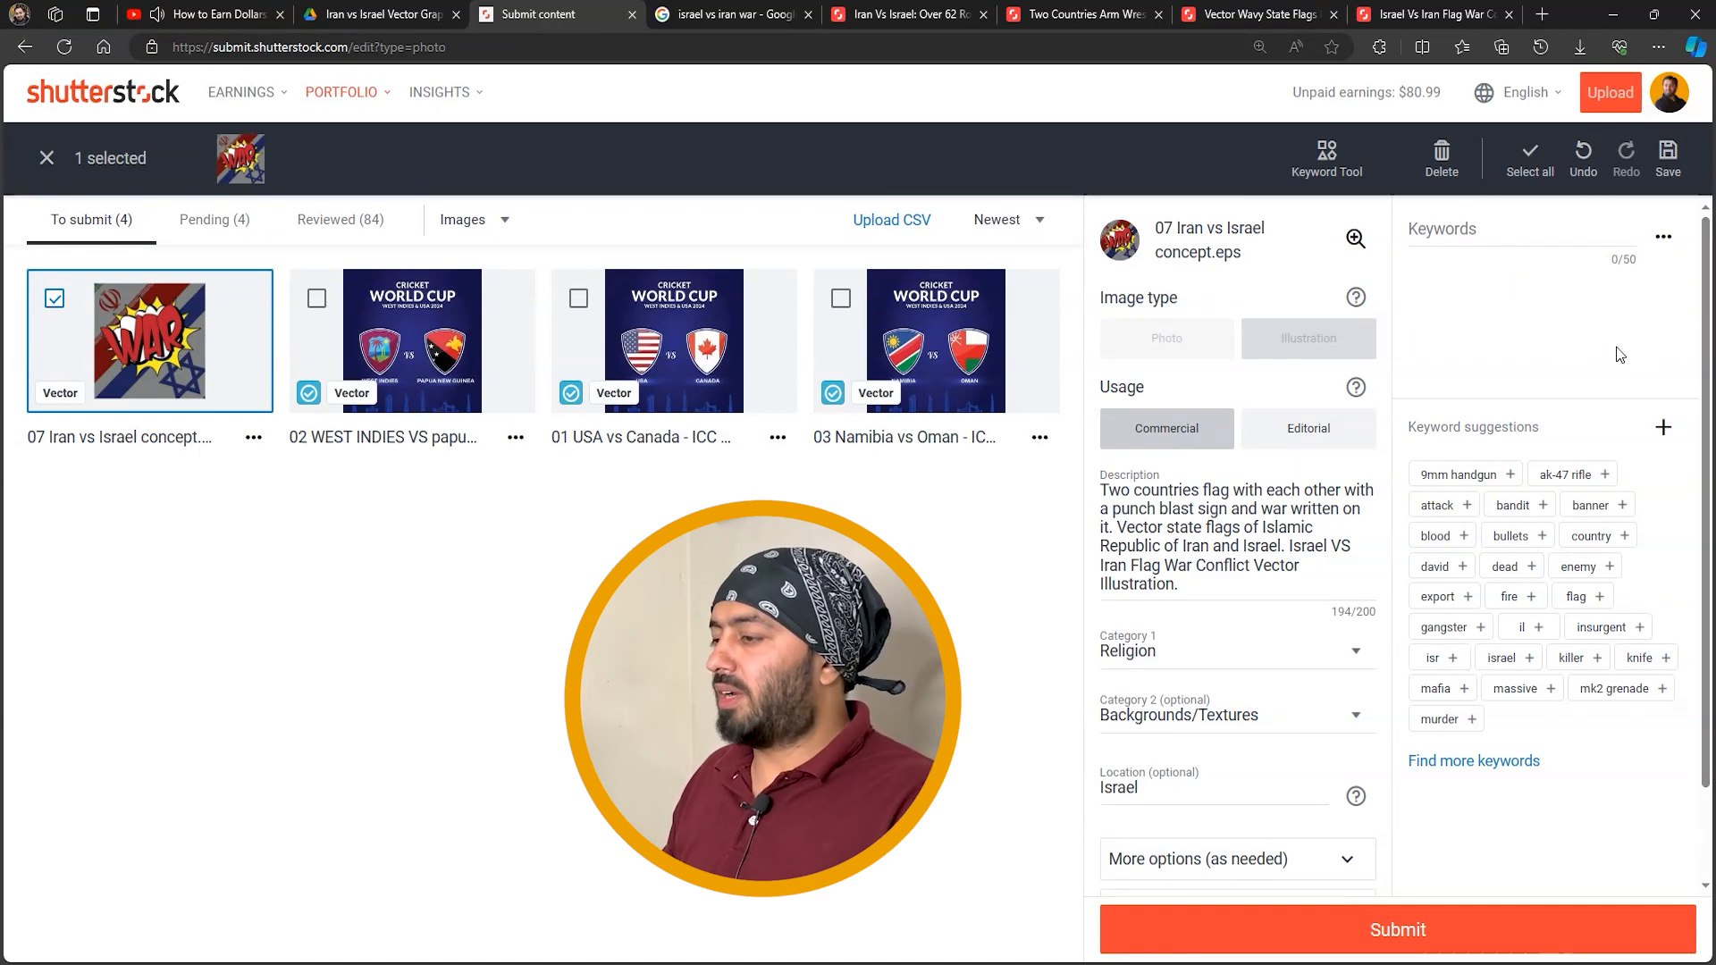
{"action": "left_click", "coordinate": [1474, 771]}
{"action": "left_click", "coordinate": [948, 189]}
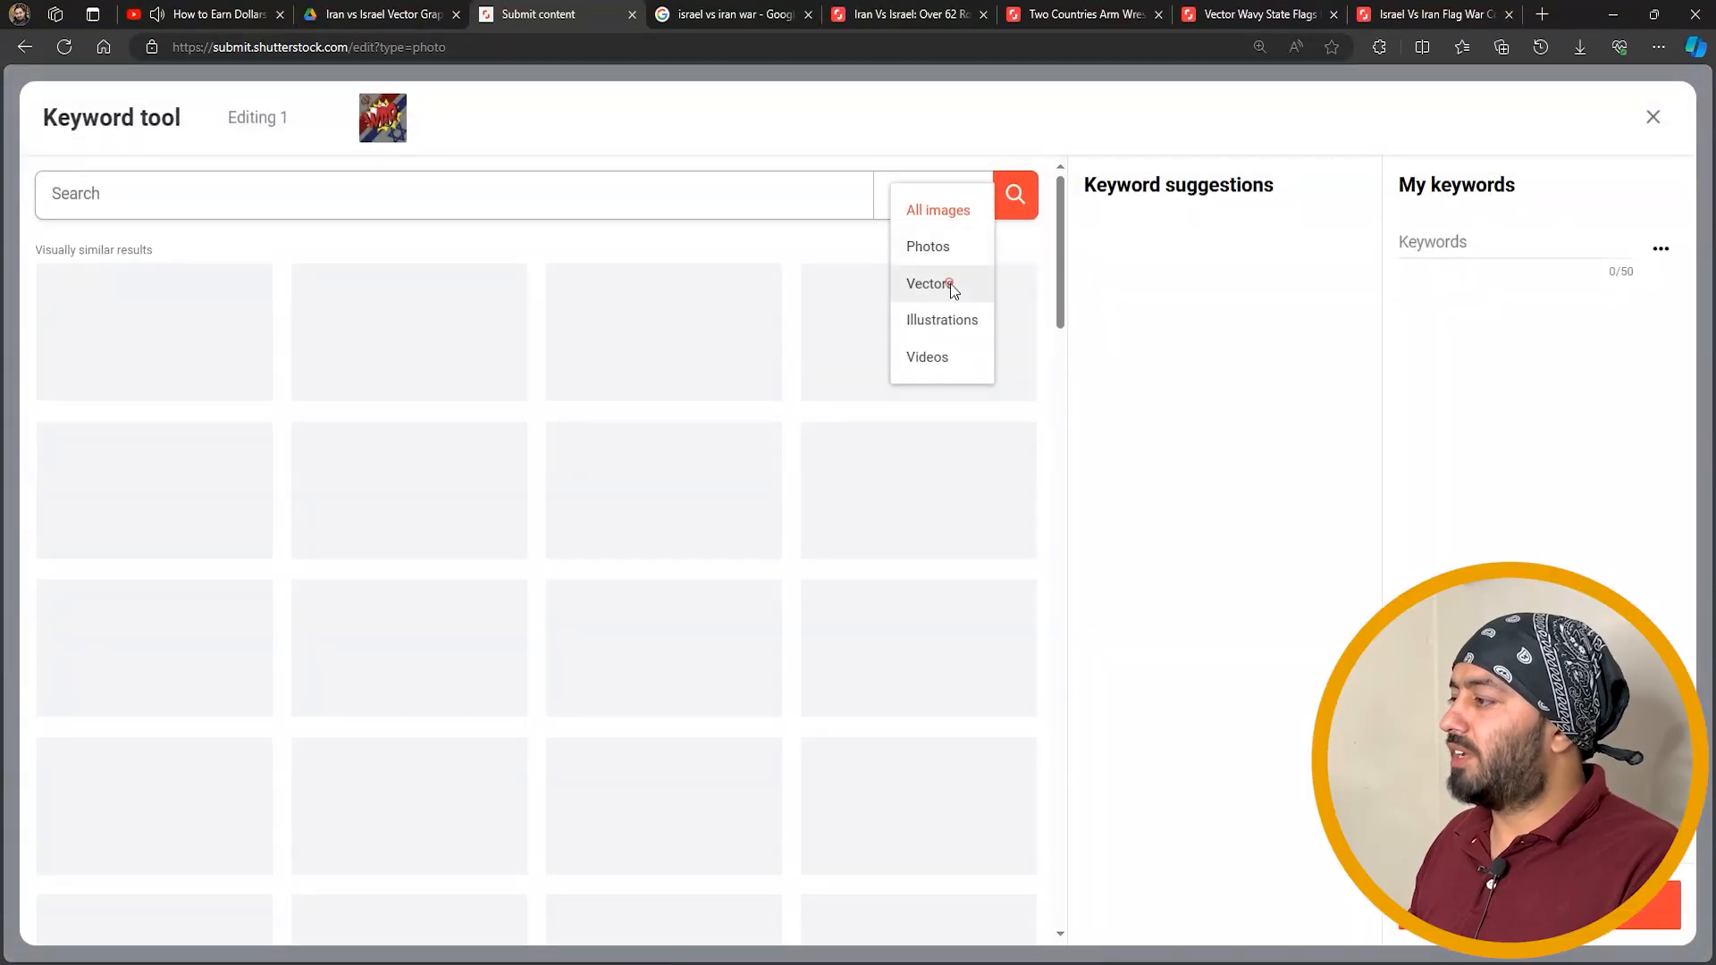
{"action": "left_click", "coordinate": [943, 283]}
{"action": "left_click", "coordinate": [667, 199]}
{"action": "type", "text": "is"}
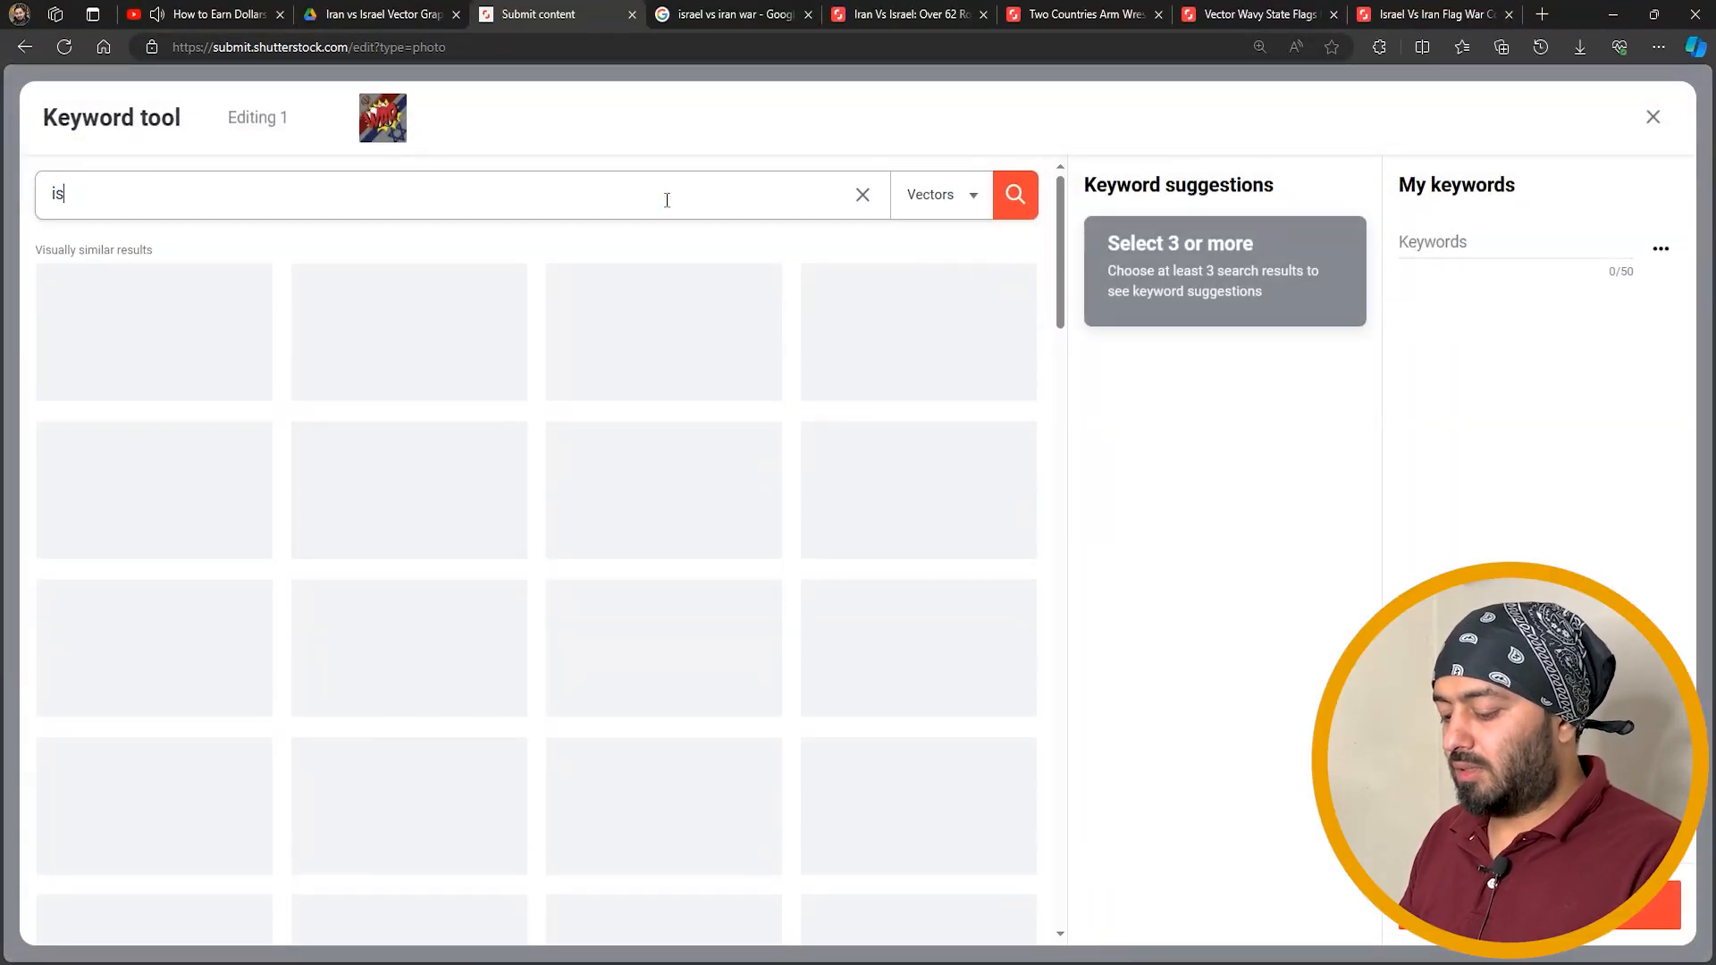
{"action": "type", "text": "rael vs iran"}
{"action": "key", "text": "Return"}
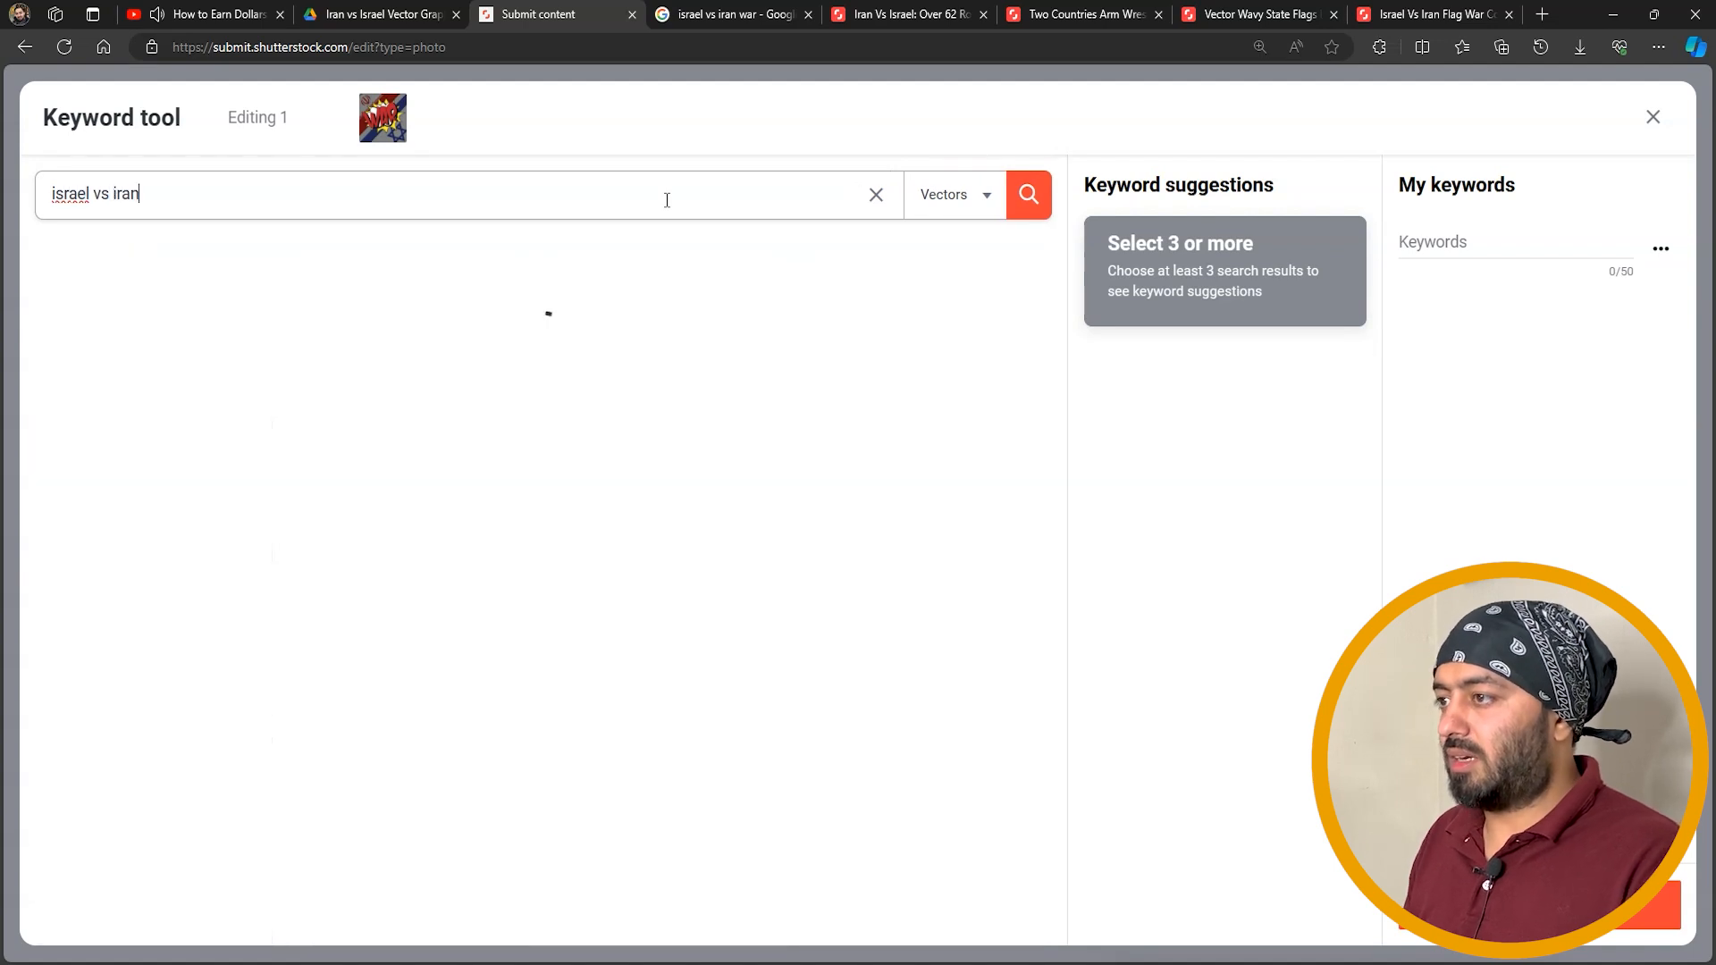
Select the blended flags, arm-wrestling and black circle VS results and add all their most relevant keyword suggestions
{"action": "left_click", "coordinate": [115, 308]}
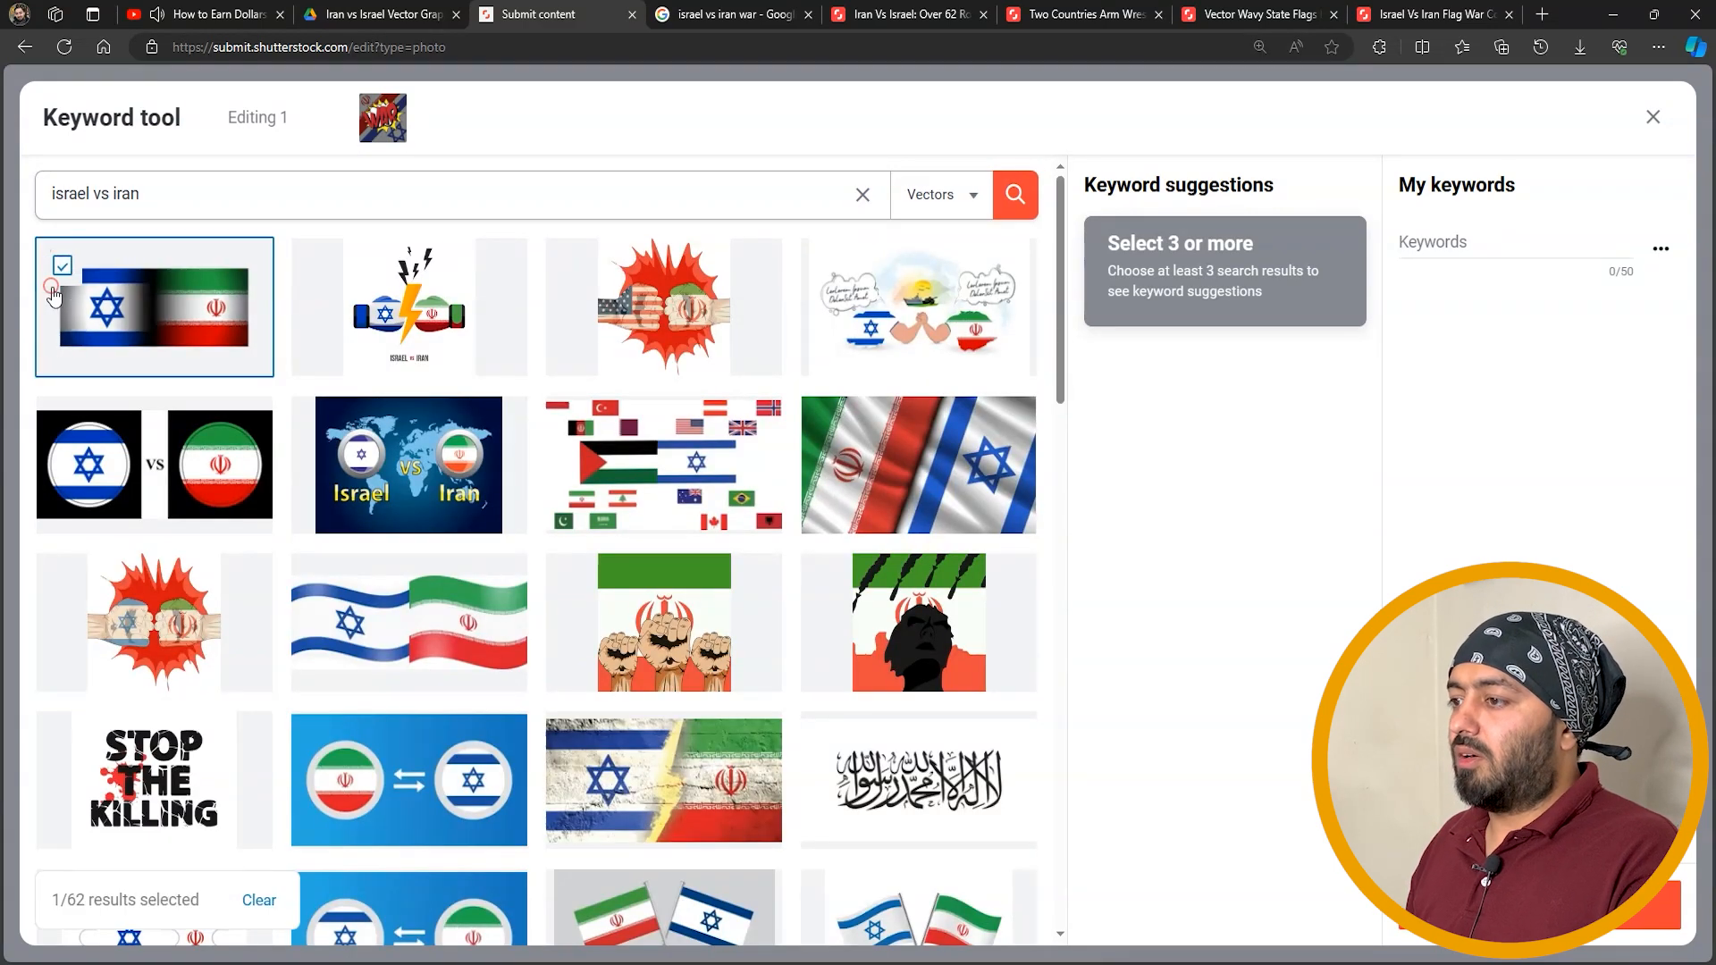
{"action": "left_click", "coordinate": [94, 464]}
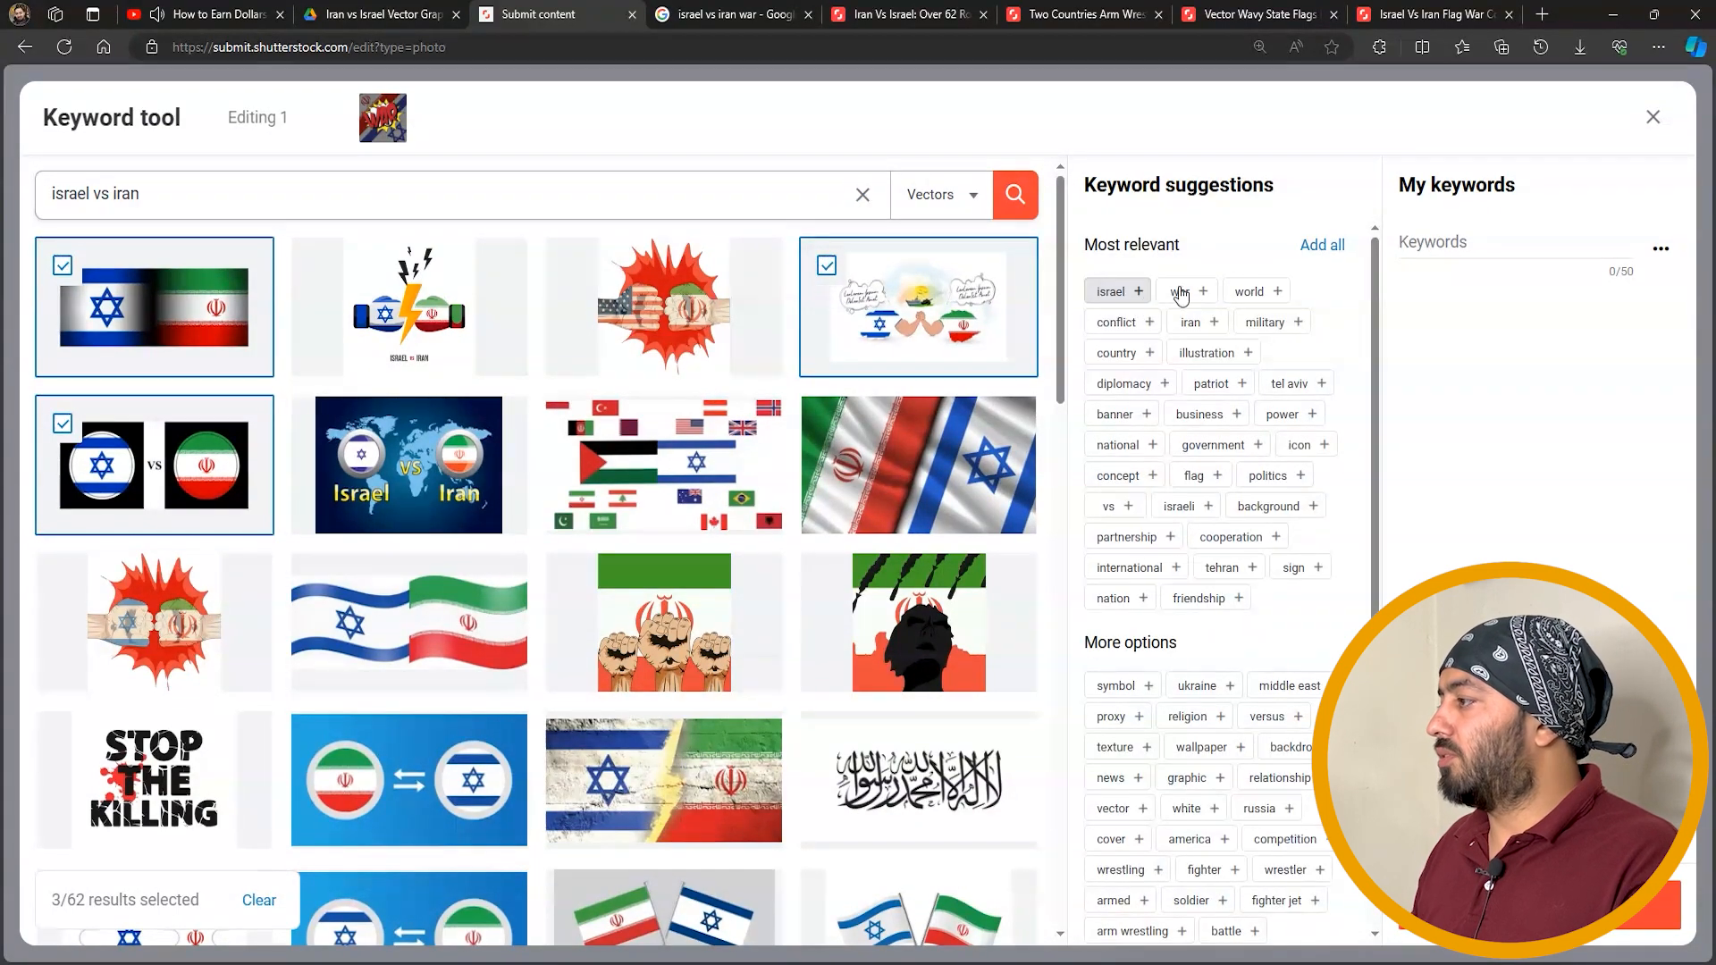
{"action": "left_click", "coordinate": [1331, 246]}
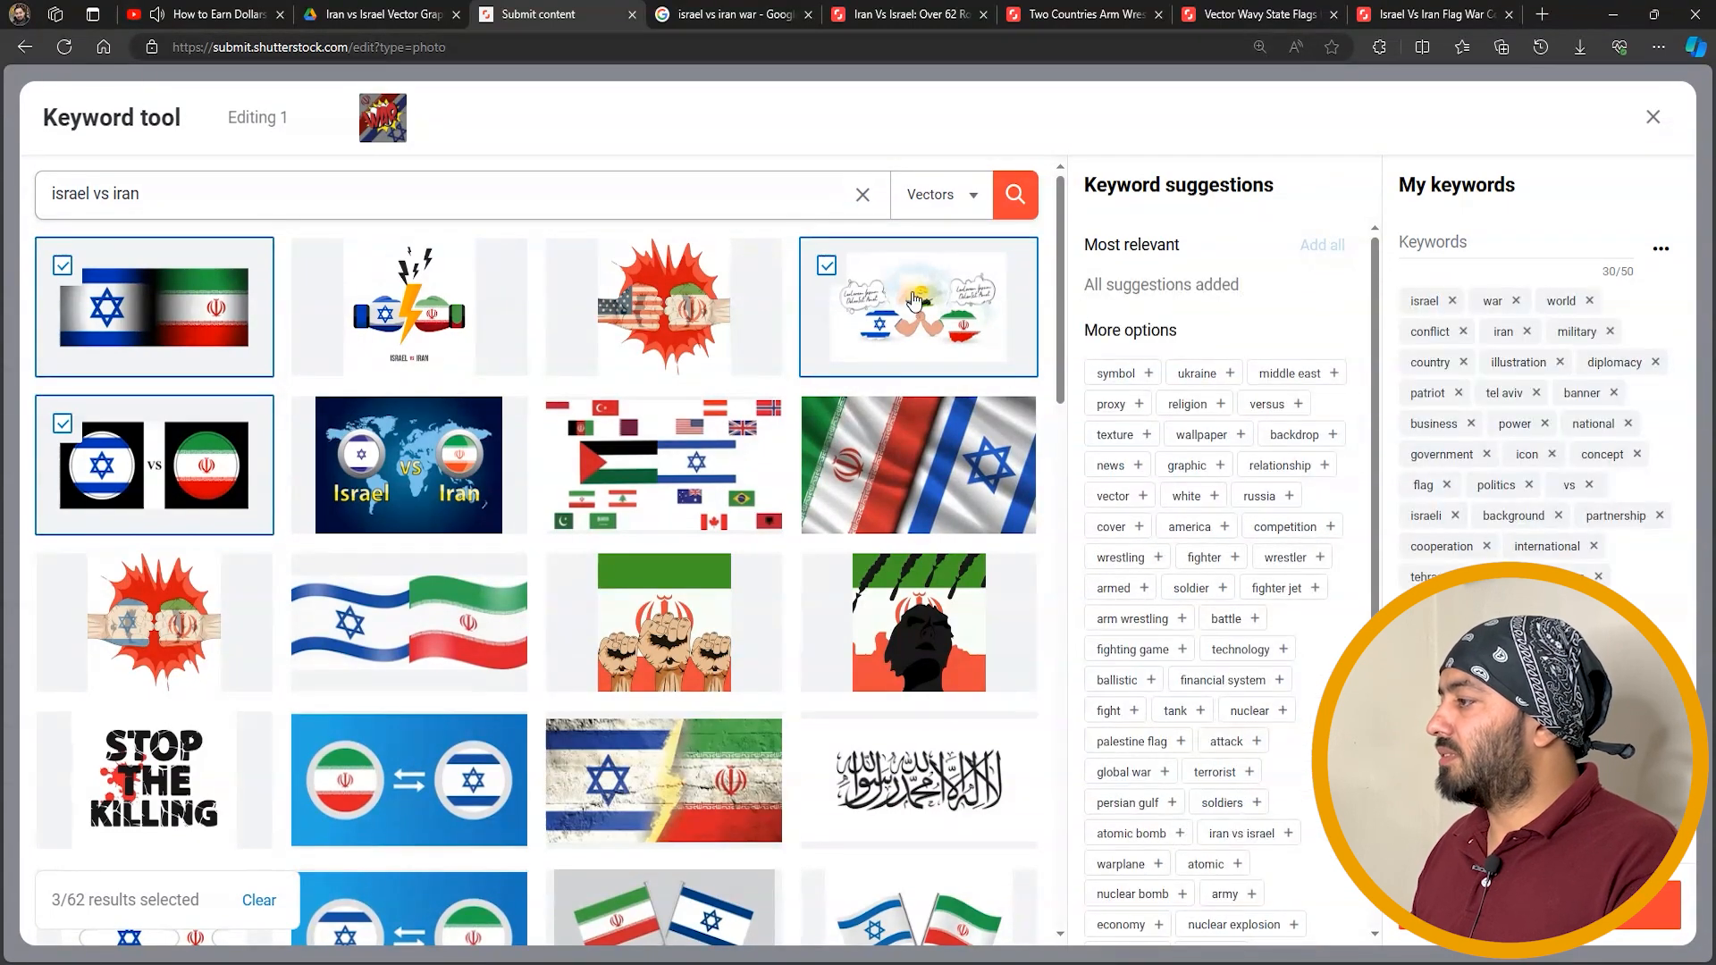
Replace the selected results with the draped flags, world map and cracked-wall flags vectors, and add all their most relevant keywords
{"action": "left_click", "coordinate": [826, 266]}
{"action": "left_click", "coordinate": [62, 423]}
{"action": "left_click", "coordinate": [63, 266]}
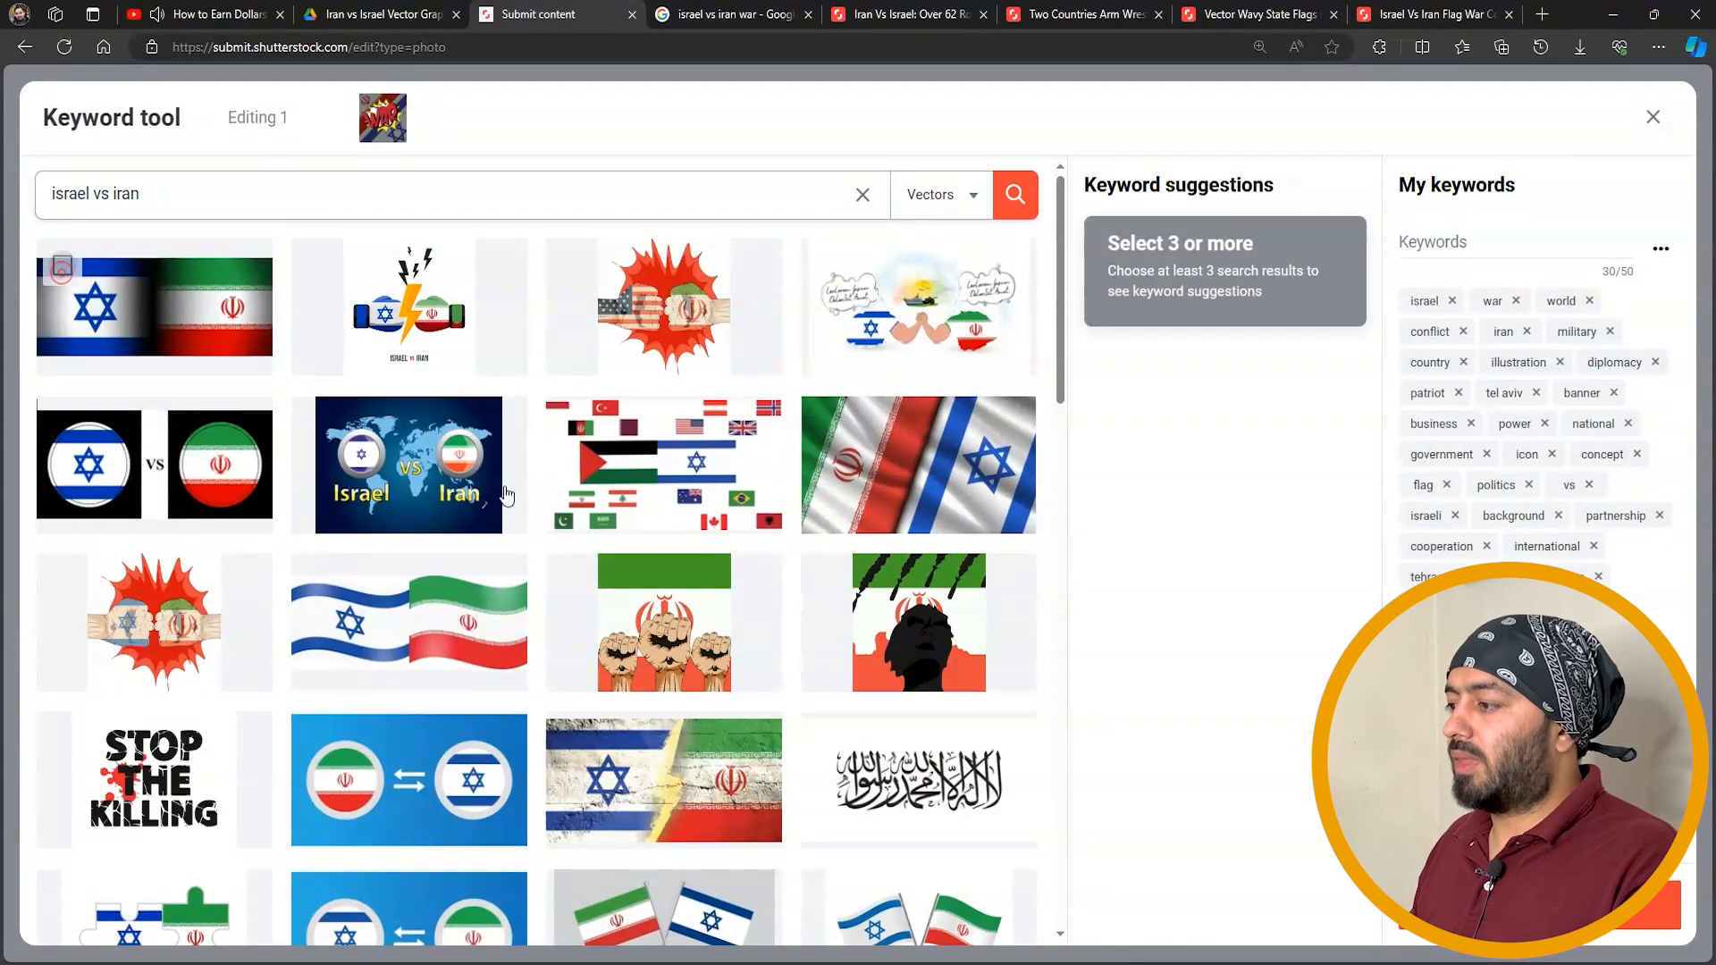
{"action": "left_click", "coordinate": [828, 425]}
{"action": "left_click", "coordinate": [318, 424]}
{"action": "scroll", "coordinate": [475, 536], "scroll_direction": "down", "scroll_amount": 3}
{"action": "left_click", "coordinate": [572, 501]}
{"action": "left_click", "coordinate": [1305, 244]}
Add the keywords insecurity, israel iran flag and negotiation, remove card, and close the keyword tool
{"action": "left_click", "coordinate": [1331, 587]}
{"action": "left_click", "coordinate": [1227, 557]}
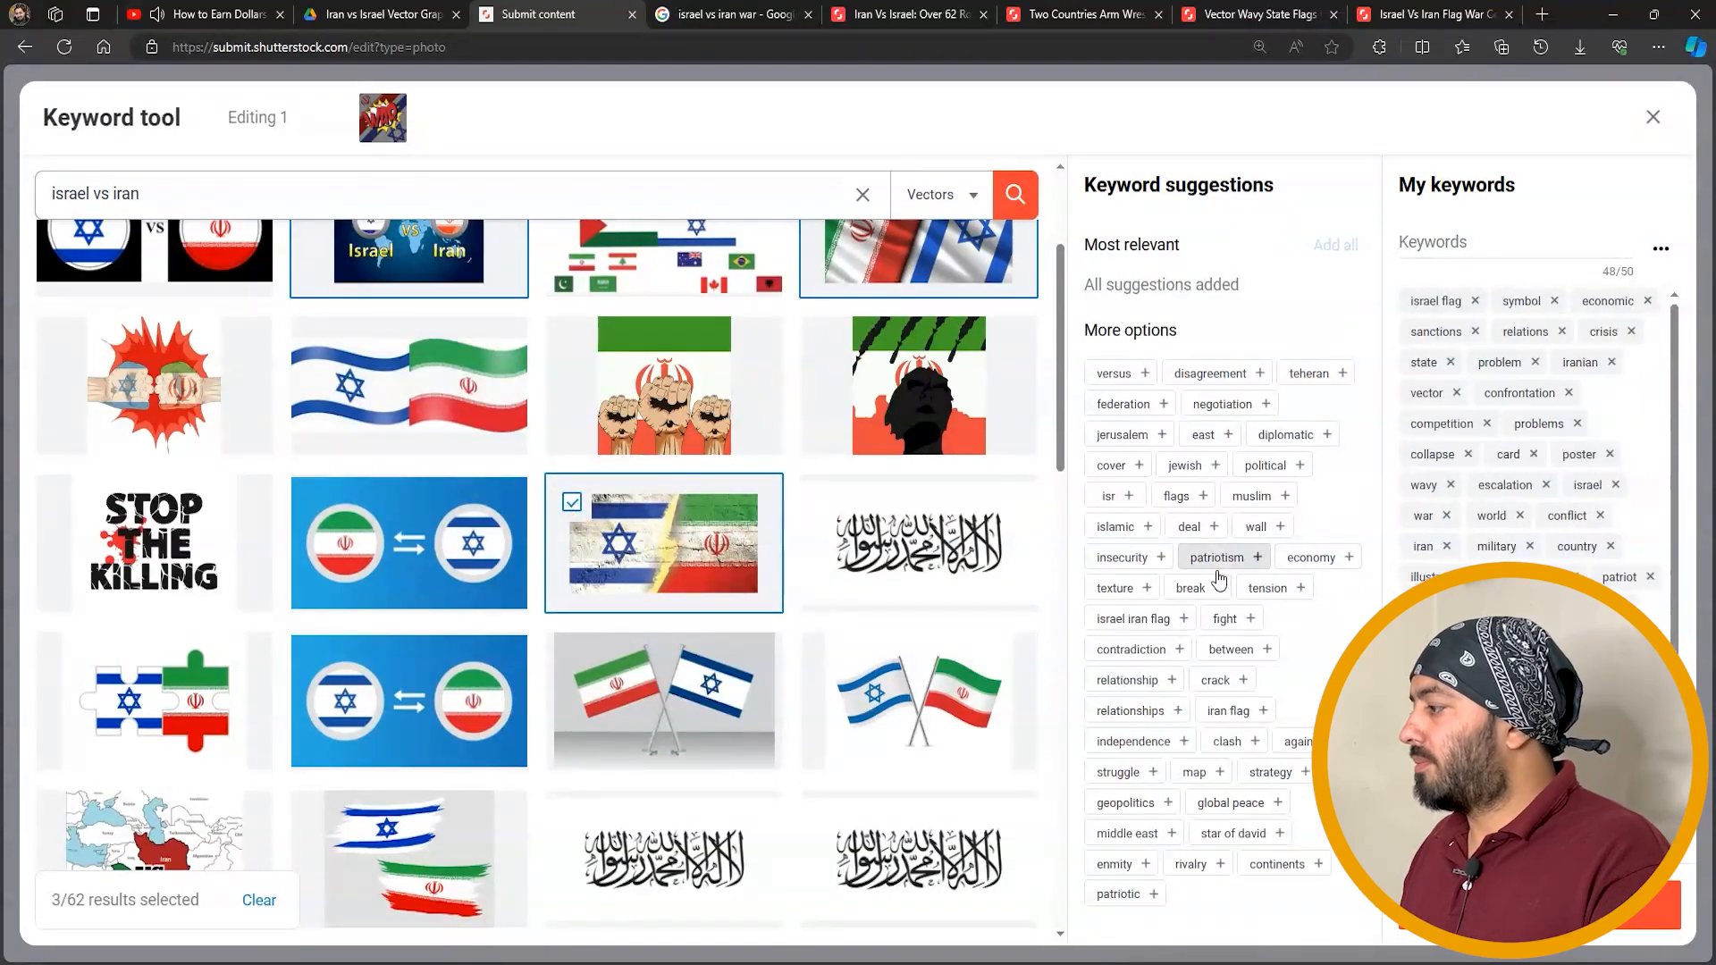
{"action": "left_click", "coordinate": [1183, 650]}
{"action": "left_click", "coordinate": [1254, 404]}
{"action": "left_click", "coordinate": [1624, 484]}
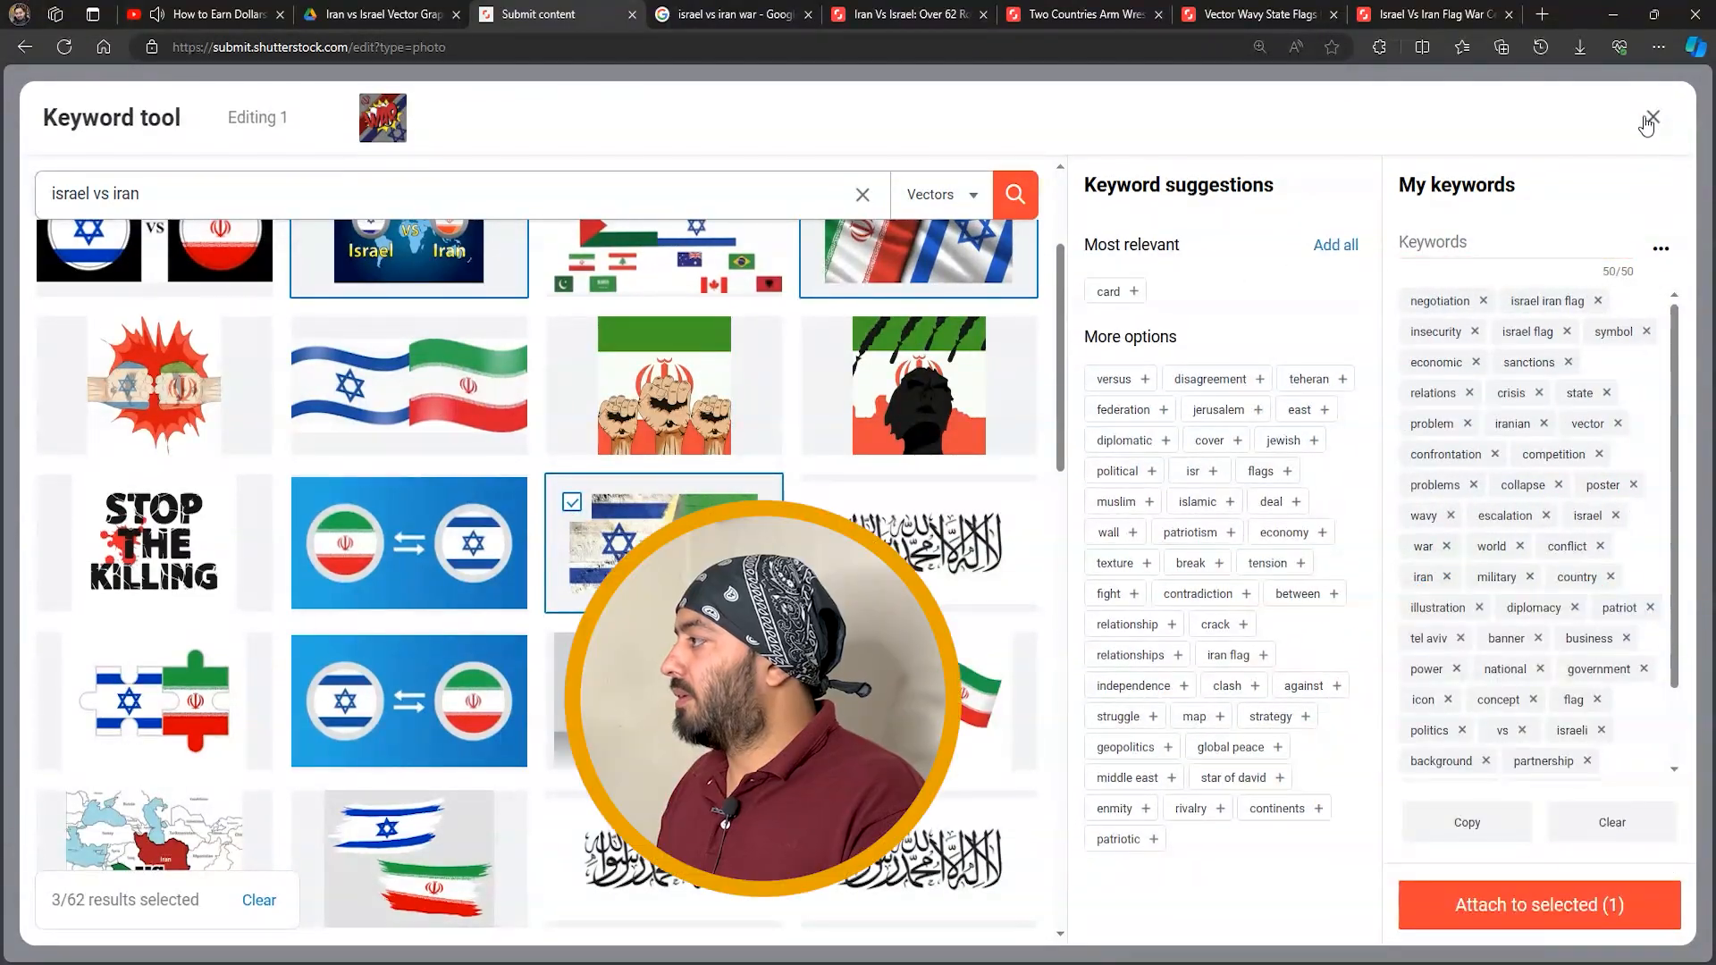
{"action": "left_click", "coordinate": [1653, 117]}
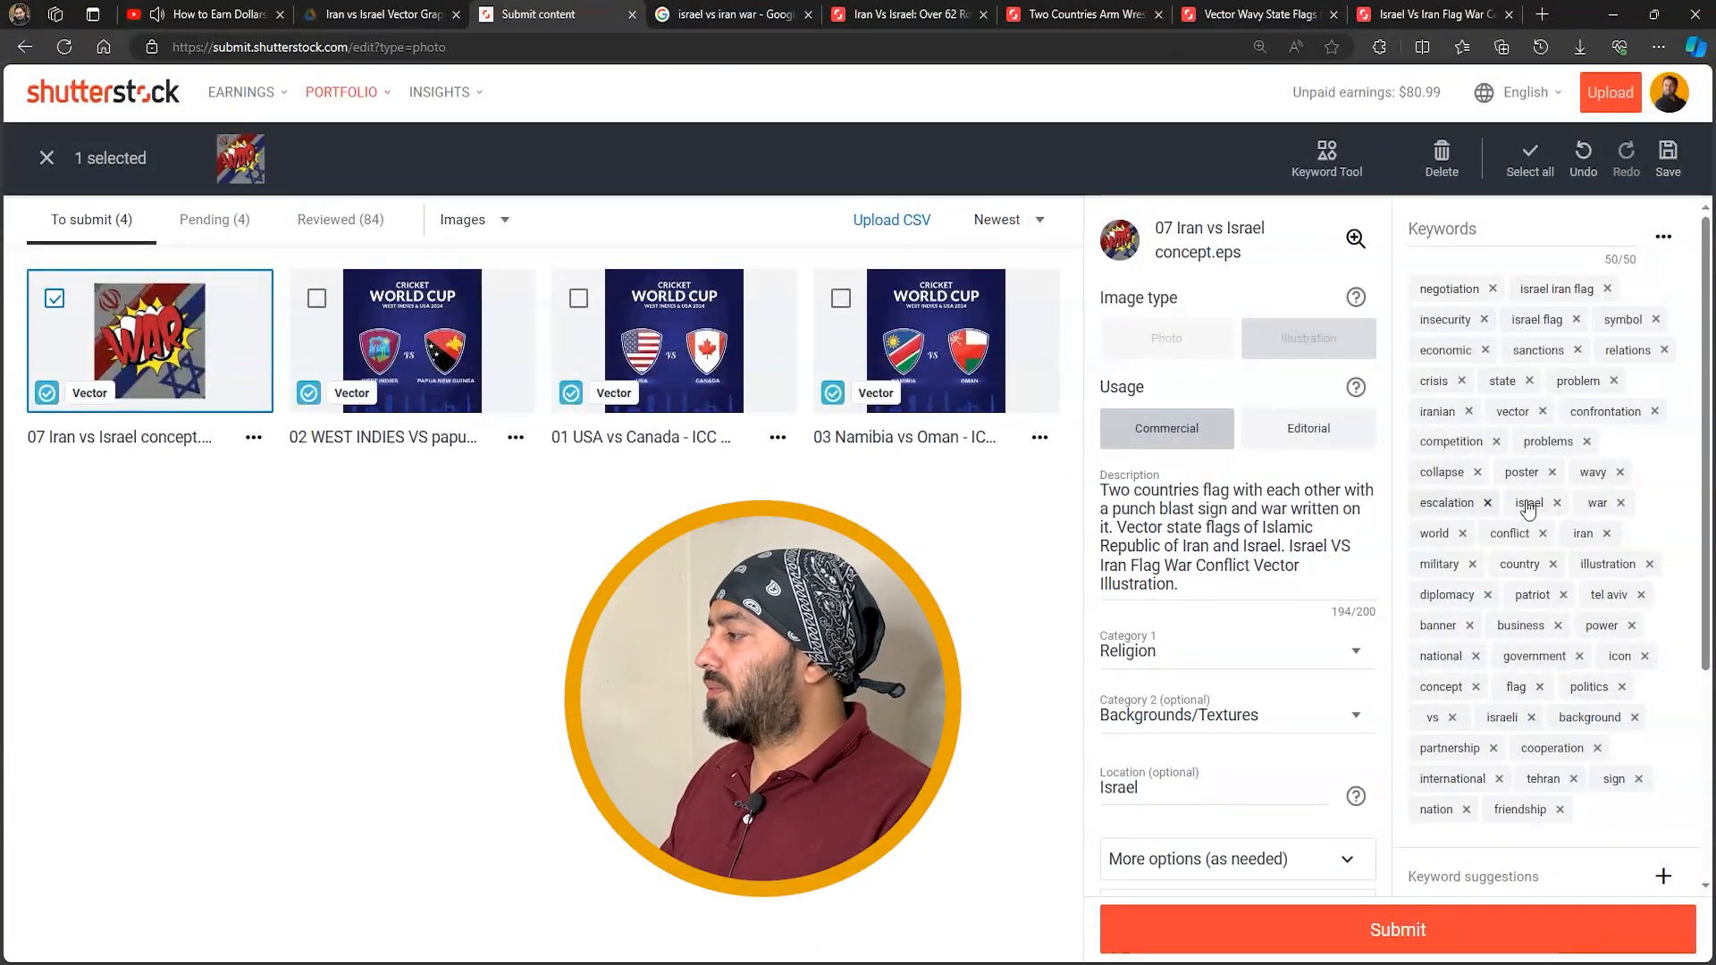
Look over the completed details of 07 Iran vs Israel concept.eps and submit it for review
{"action": "scroll", "coordinate": [1573, 599], "scroll_direction": "down", "scroll_amount": 3}
{"action": "scroll", "coordinate": [1573, 599], "scroll_direction": "up", "scroll_amount": 3}
{"action": "scroll", "coordinate": [1575, 601], "scroll_direction": "down", "scroll_amount": 3}
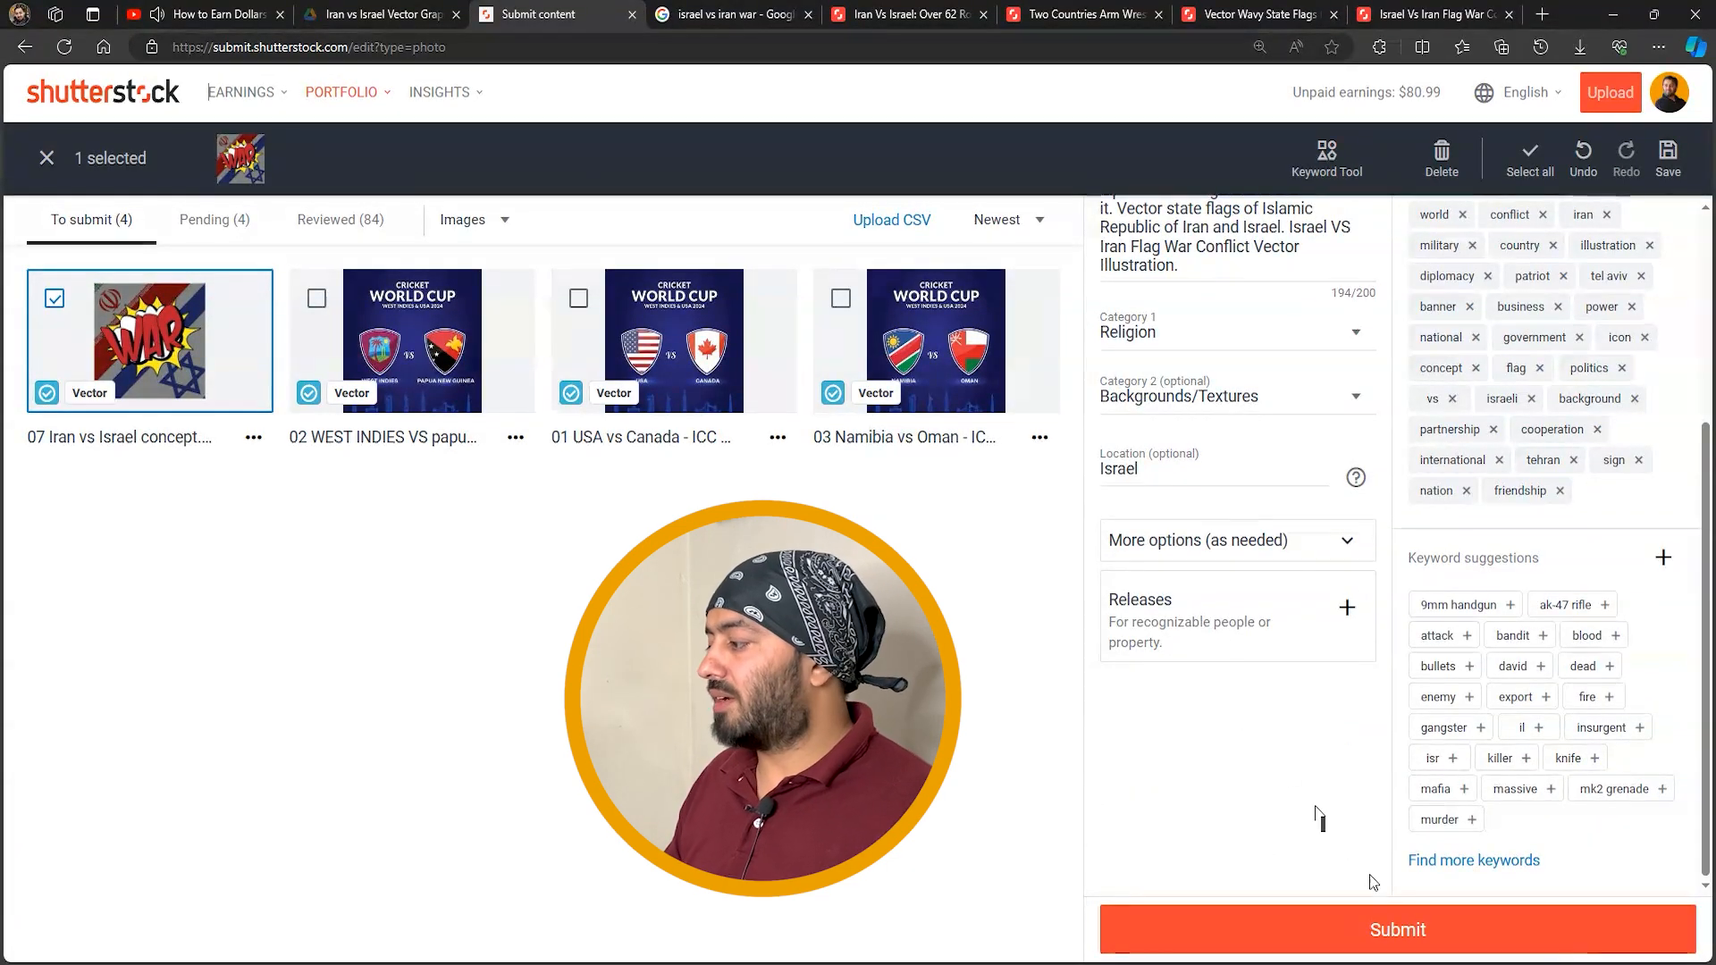
{"action": "left_click", "coordinate": [1313, 927]}
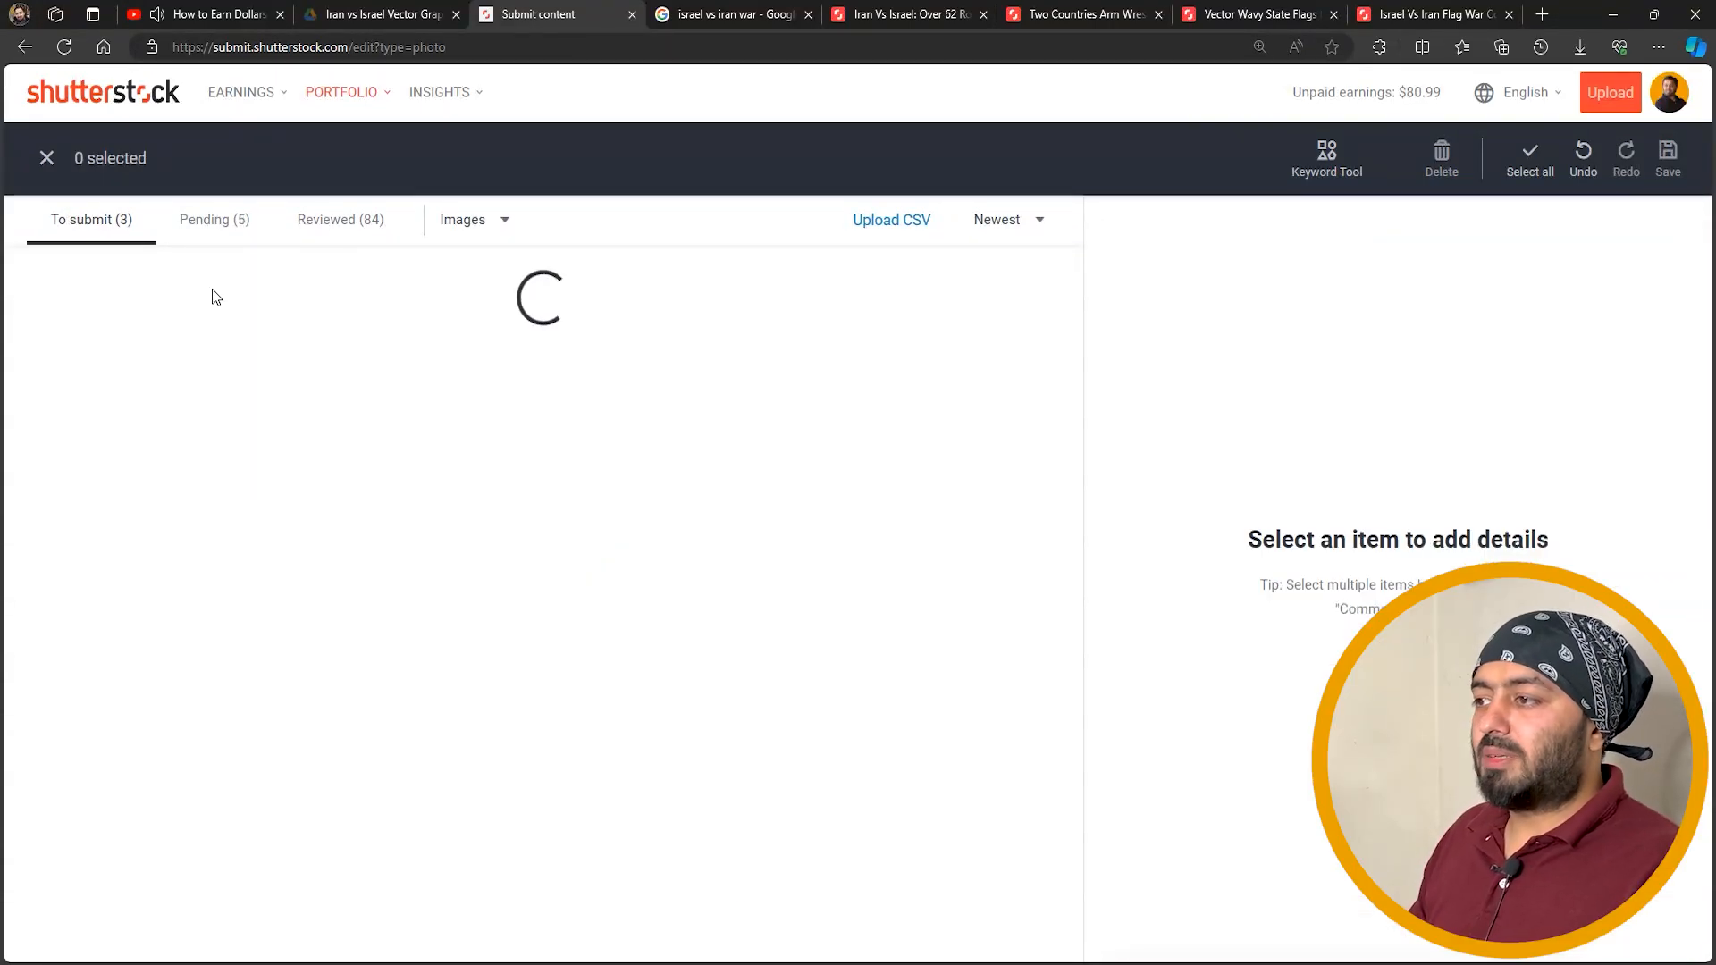
View the pending submissions enlarged to 175% and read the notice about the review time
{"action": "left_click", "coordinate": [218, 222]}
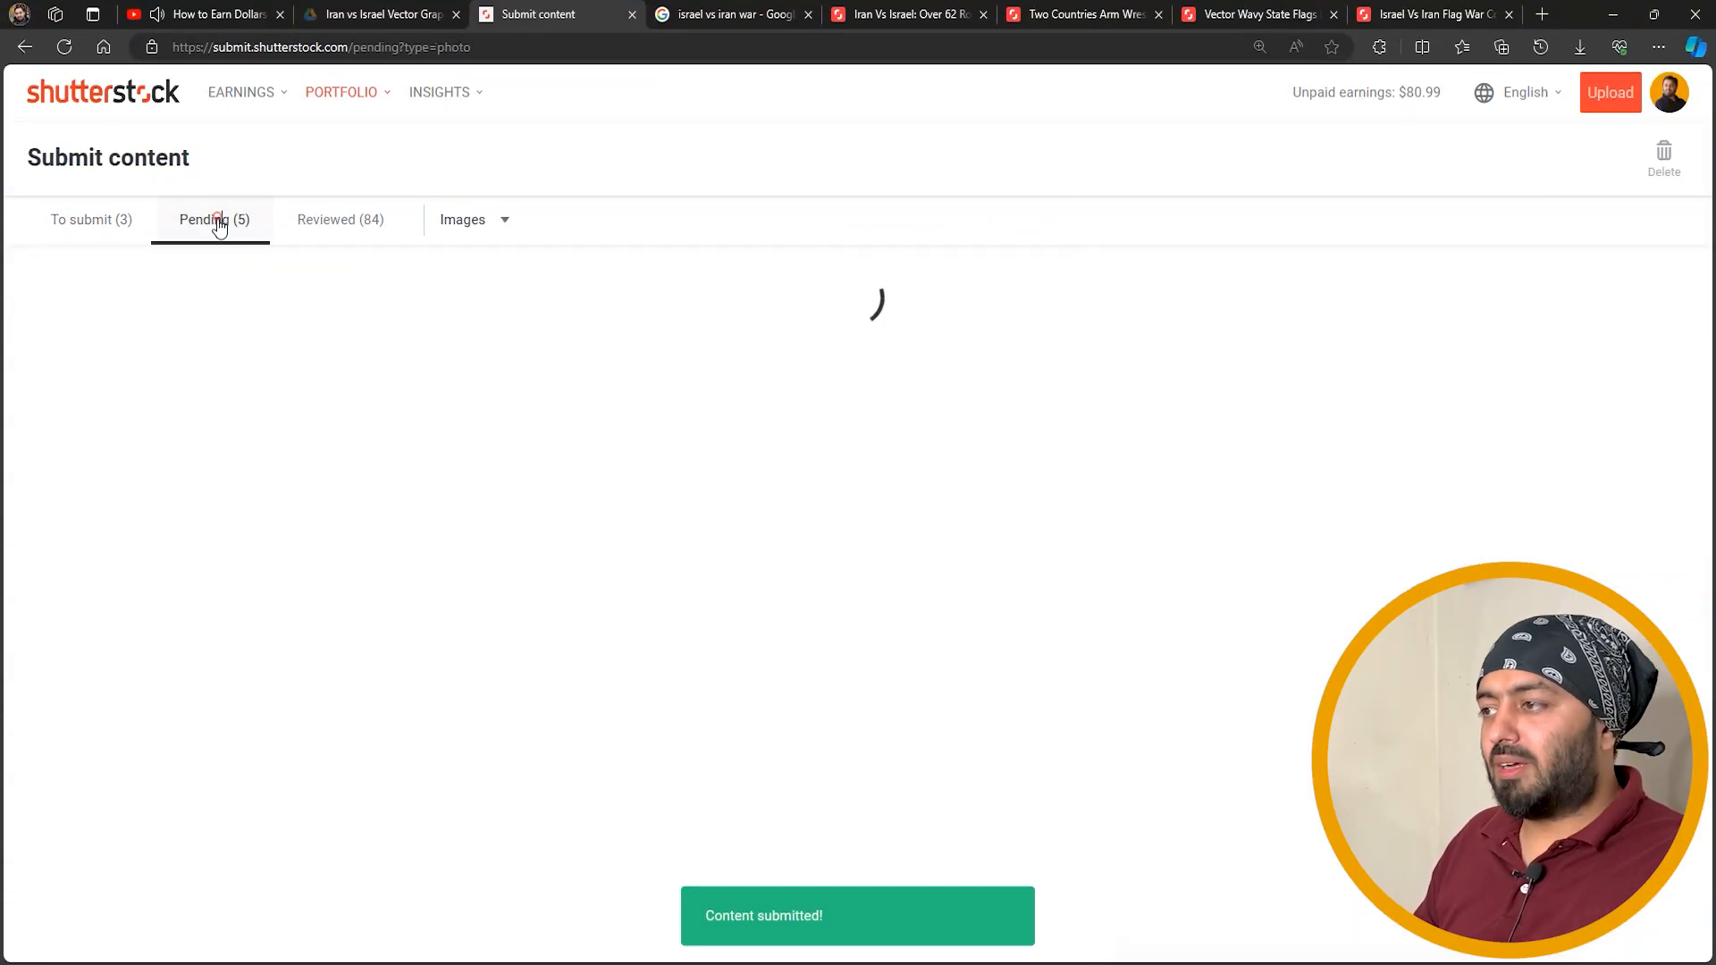
{"action": "key", "text": "ctrl+plus"}
{"action": "key", "text": "ctrl+plus"}
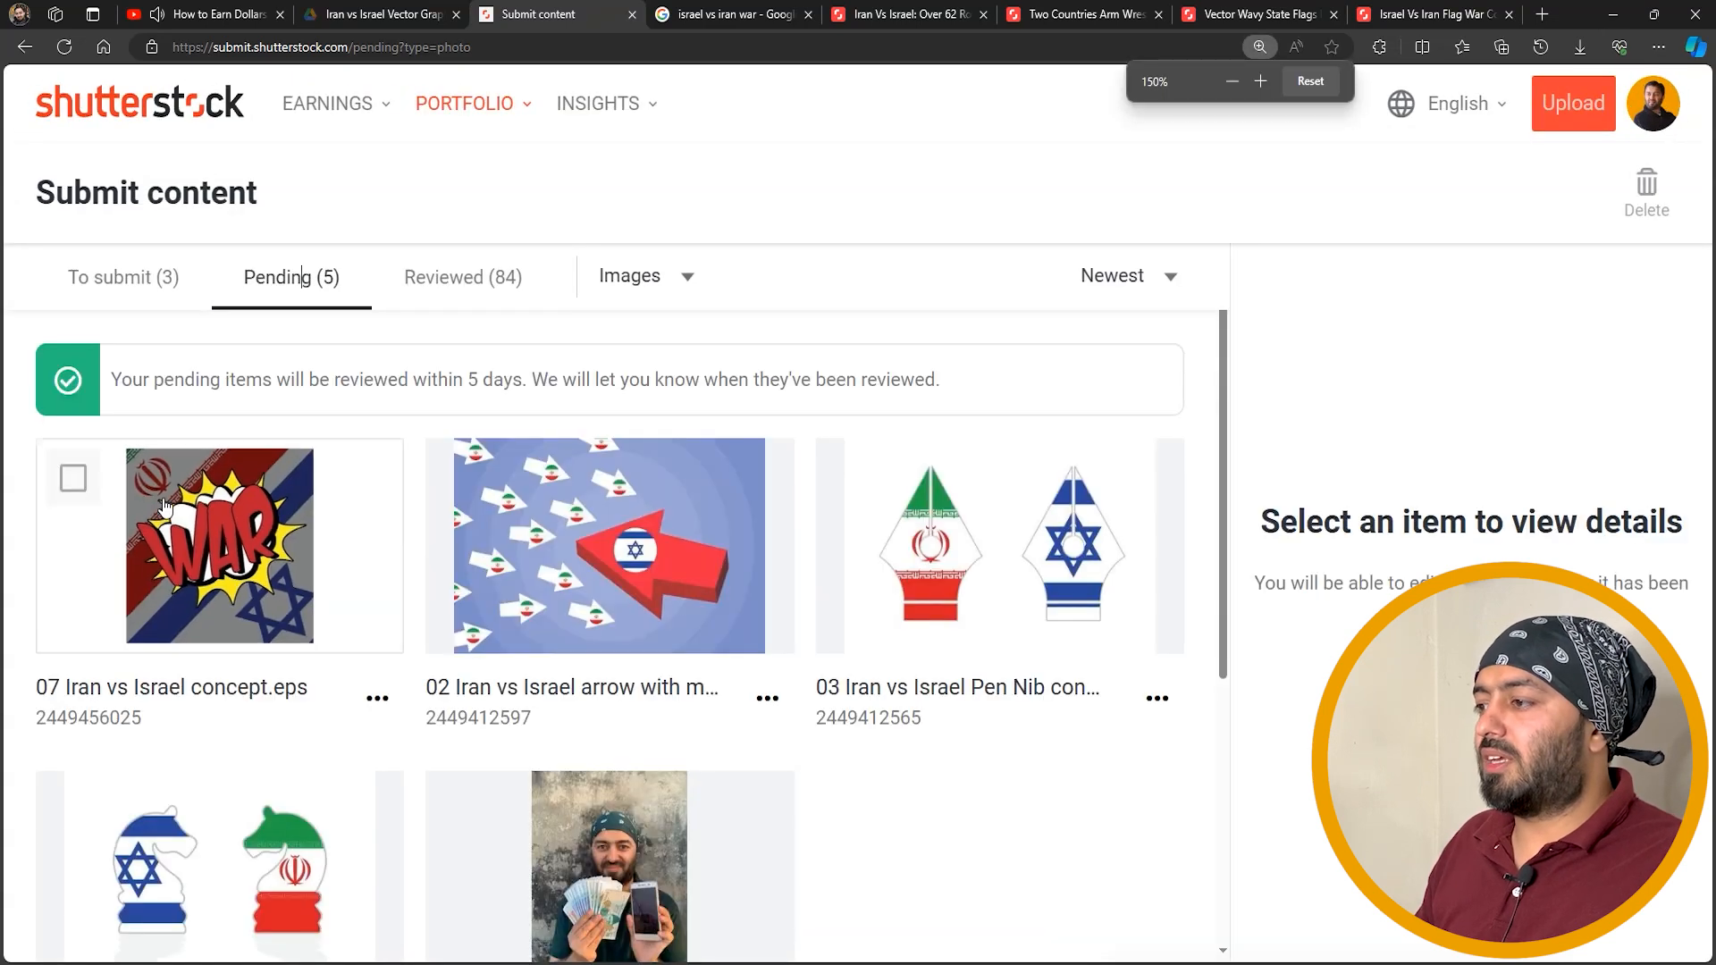
{"action": "key", "text": "ctrl+plus"}
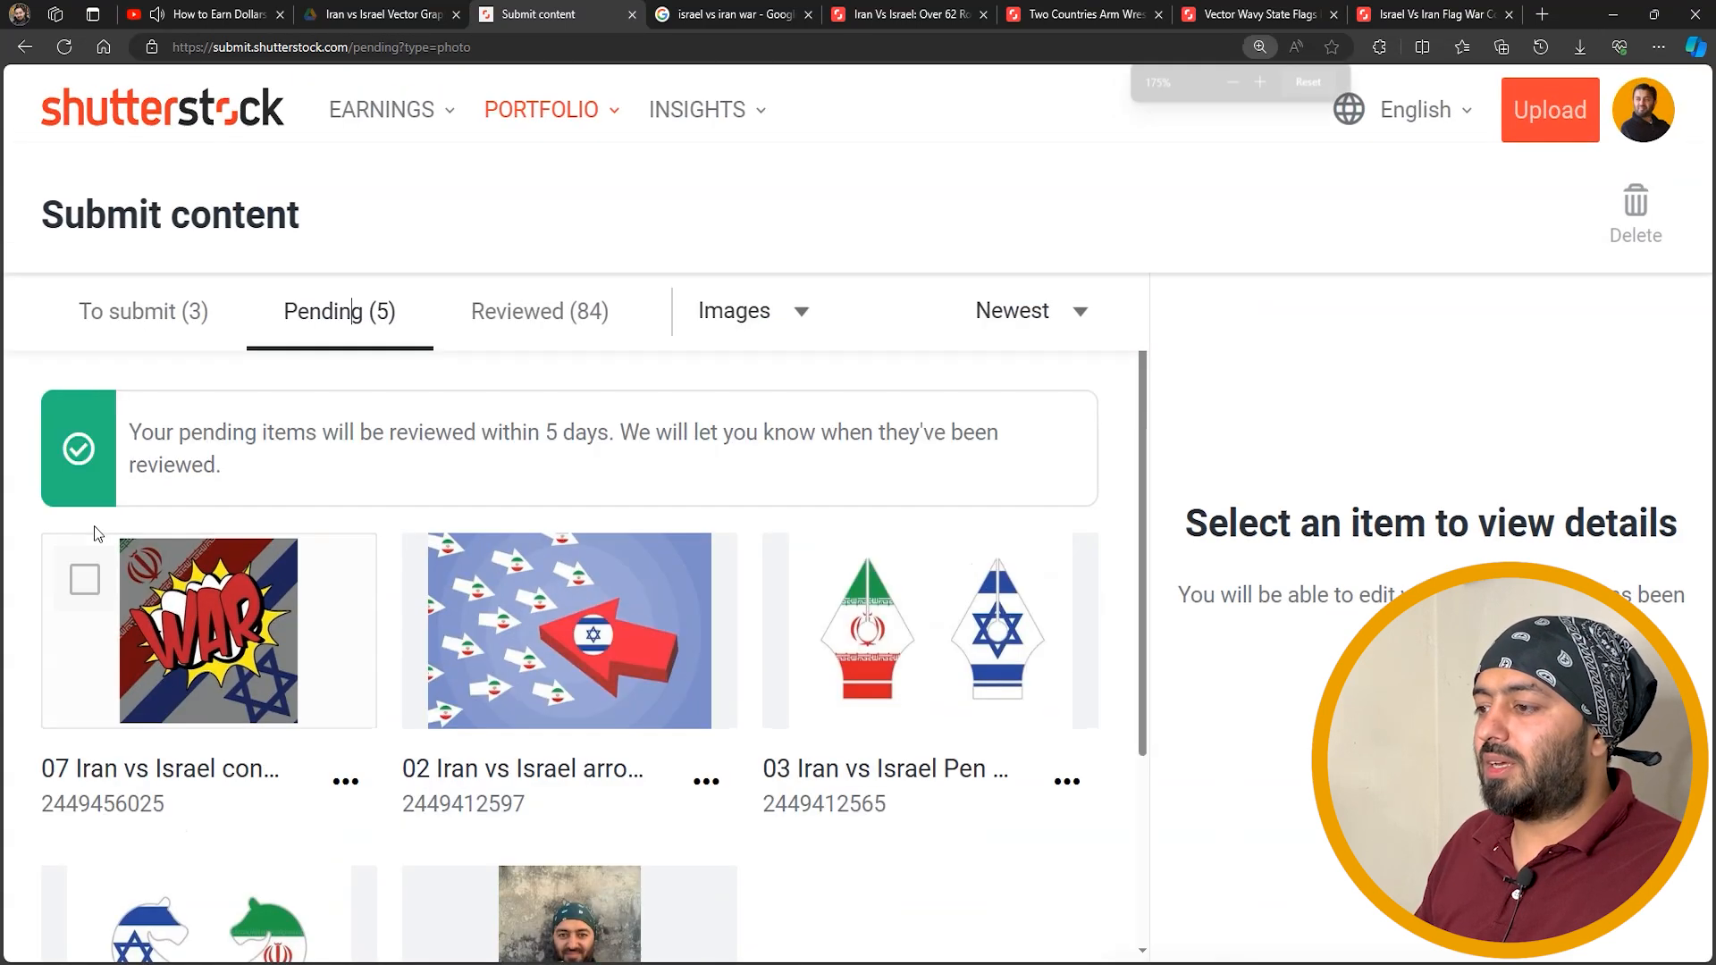
{"action": "left_click_drag", "start_coordinate": [150, 434], "coordinate": [698, 451]}
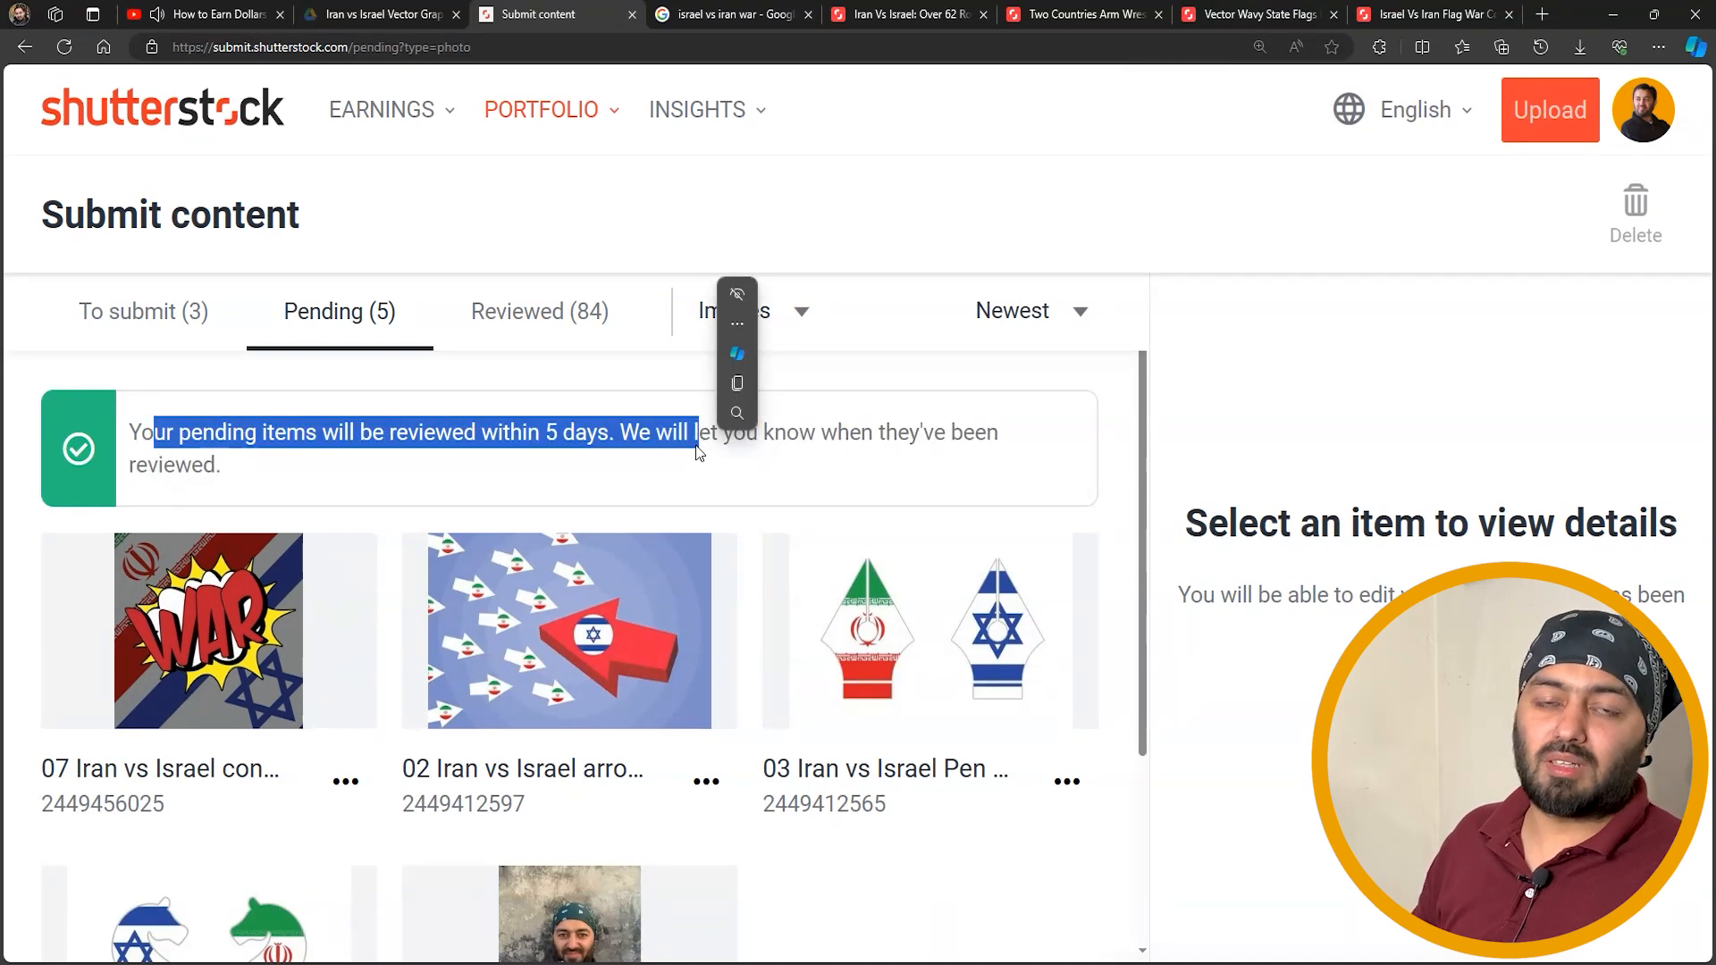
View the reviewed submissions, reading the Thailand hanging flags item's approval details and the notice on how long reviewed content is displayed
{"action": "left_click", "coordinate": [492, 324]}
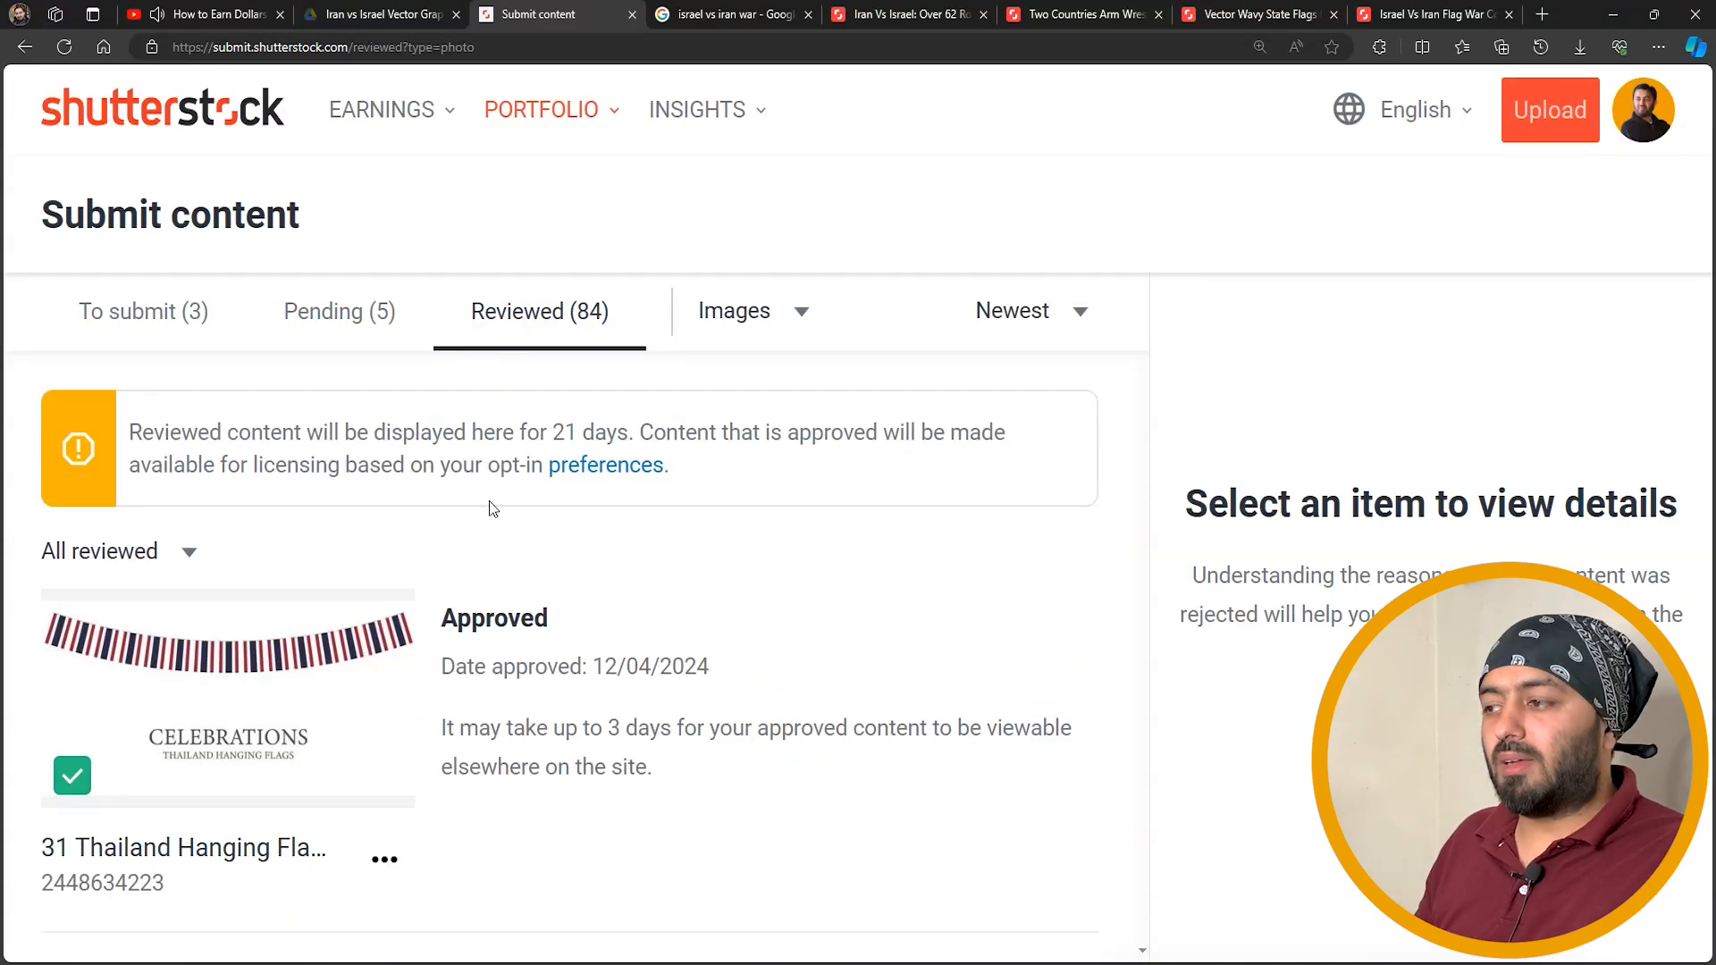
{"action": "scroll", "coordinate": [446, 537], "scroll_direction": "down", "scroll_amount": 5}
{"action": "scroll", "coordinate": [331, 607], "scroll_direction": "up", "scroll_amount": 5}
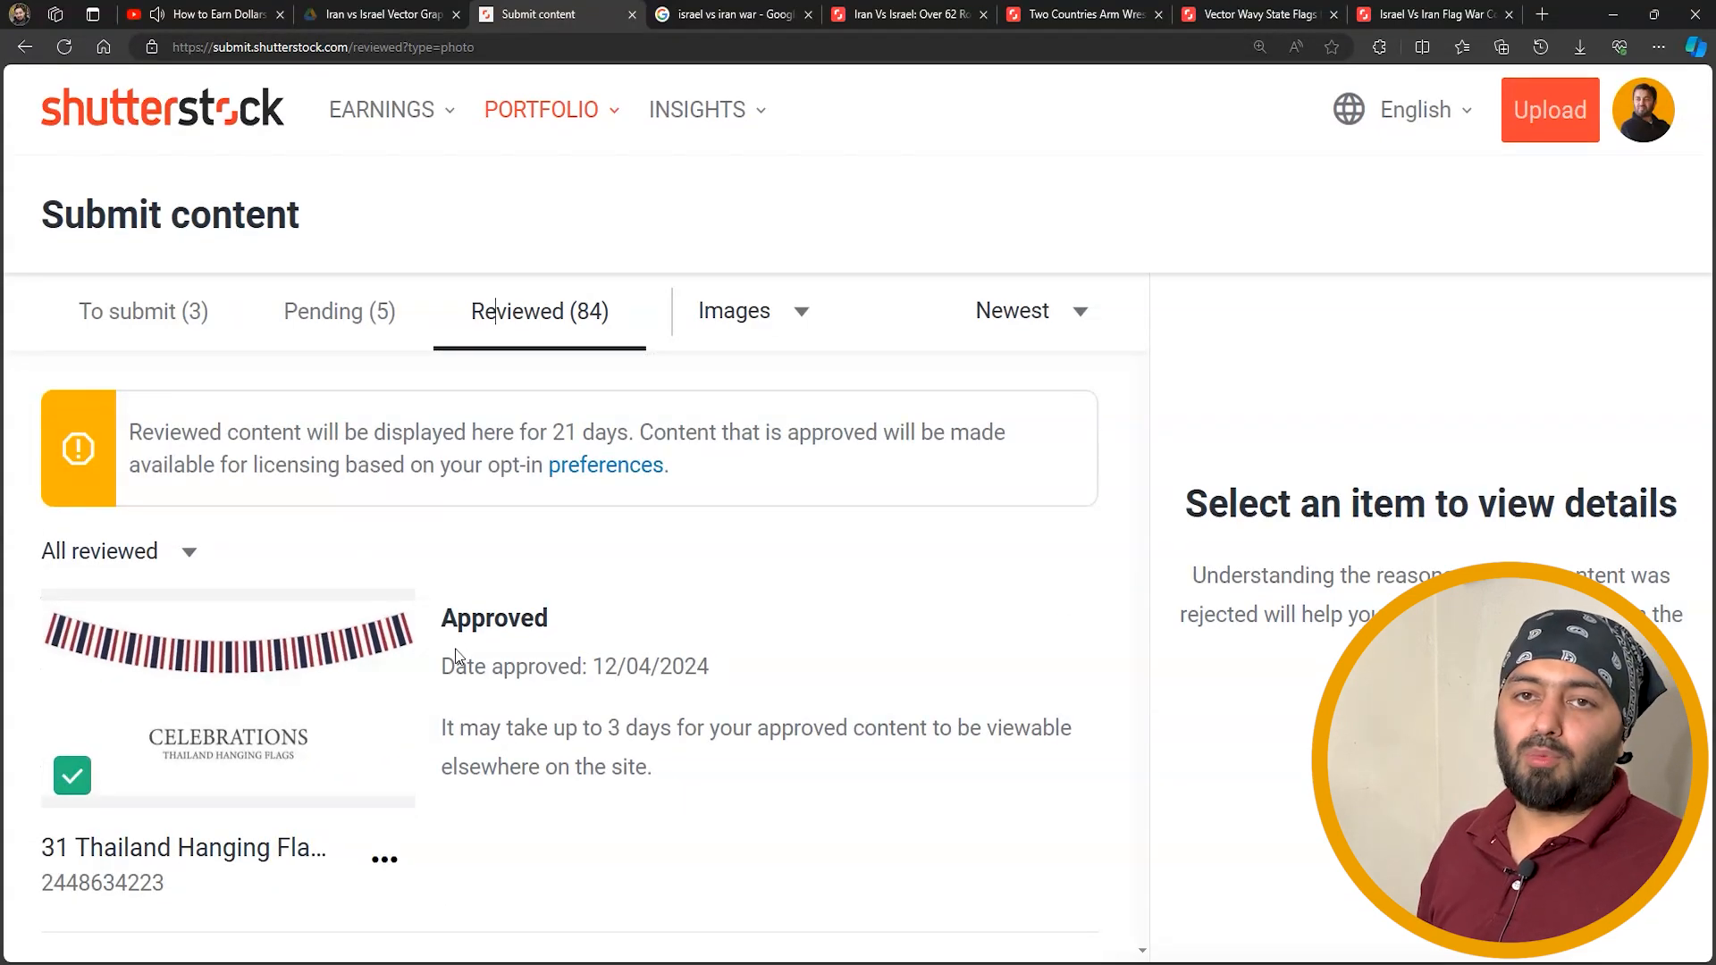
{"action": "scroll", "coordinate": [456, 657], "scroll_direction": "down", "scroll_amount": 2}
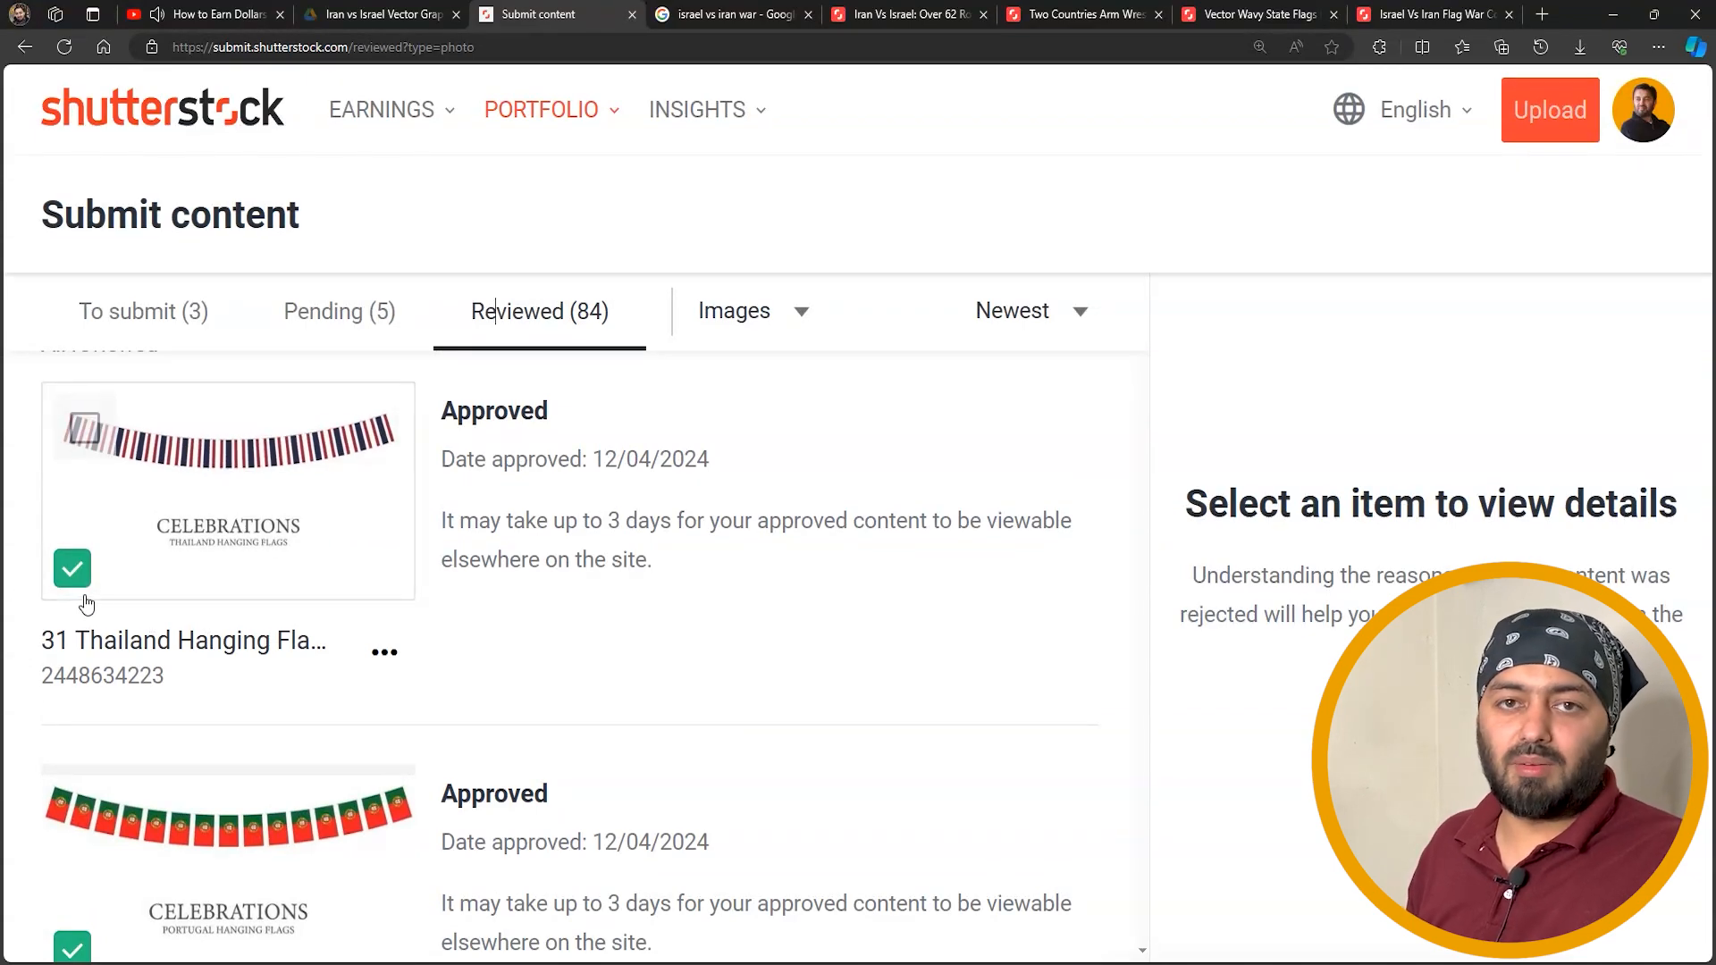
{"action": "scroll", "coordinate": [165, 586], "scroll_direction": "up", "scroll_amount": 2}
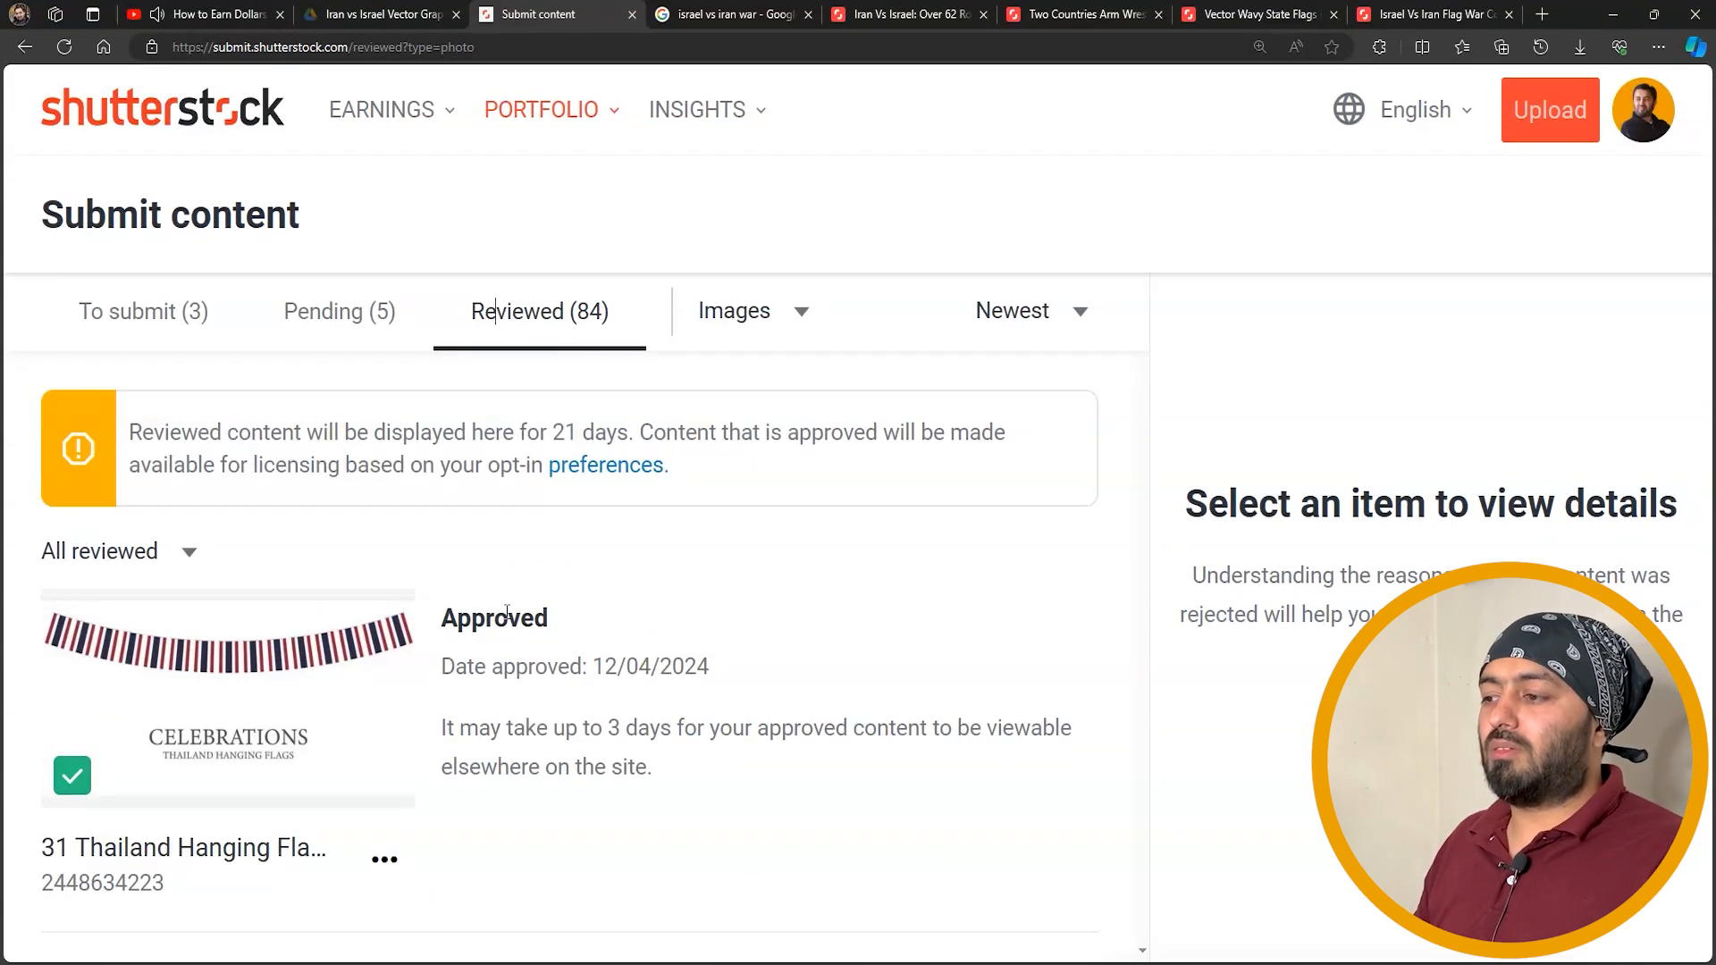
{"action": "left_click_drag", "start_coordinate": [456, 666], "coordinate": [816, 774]}
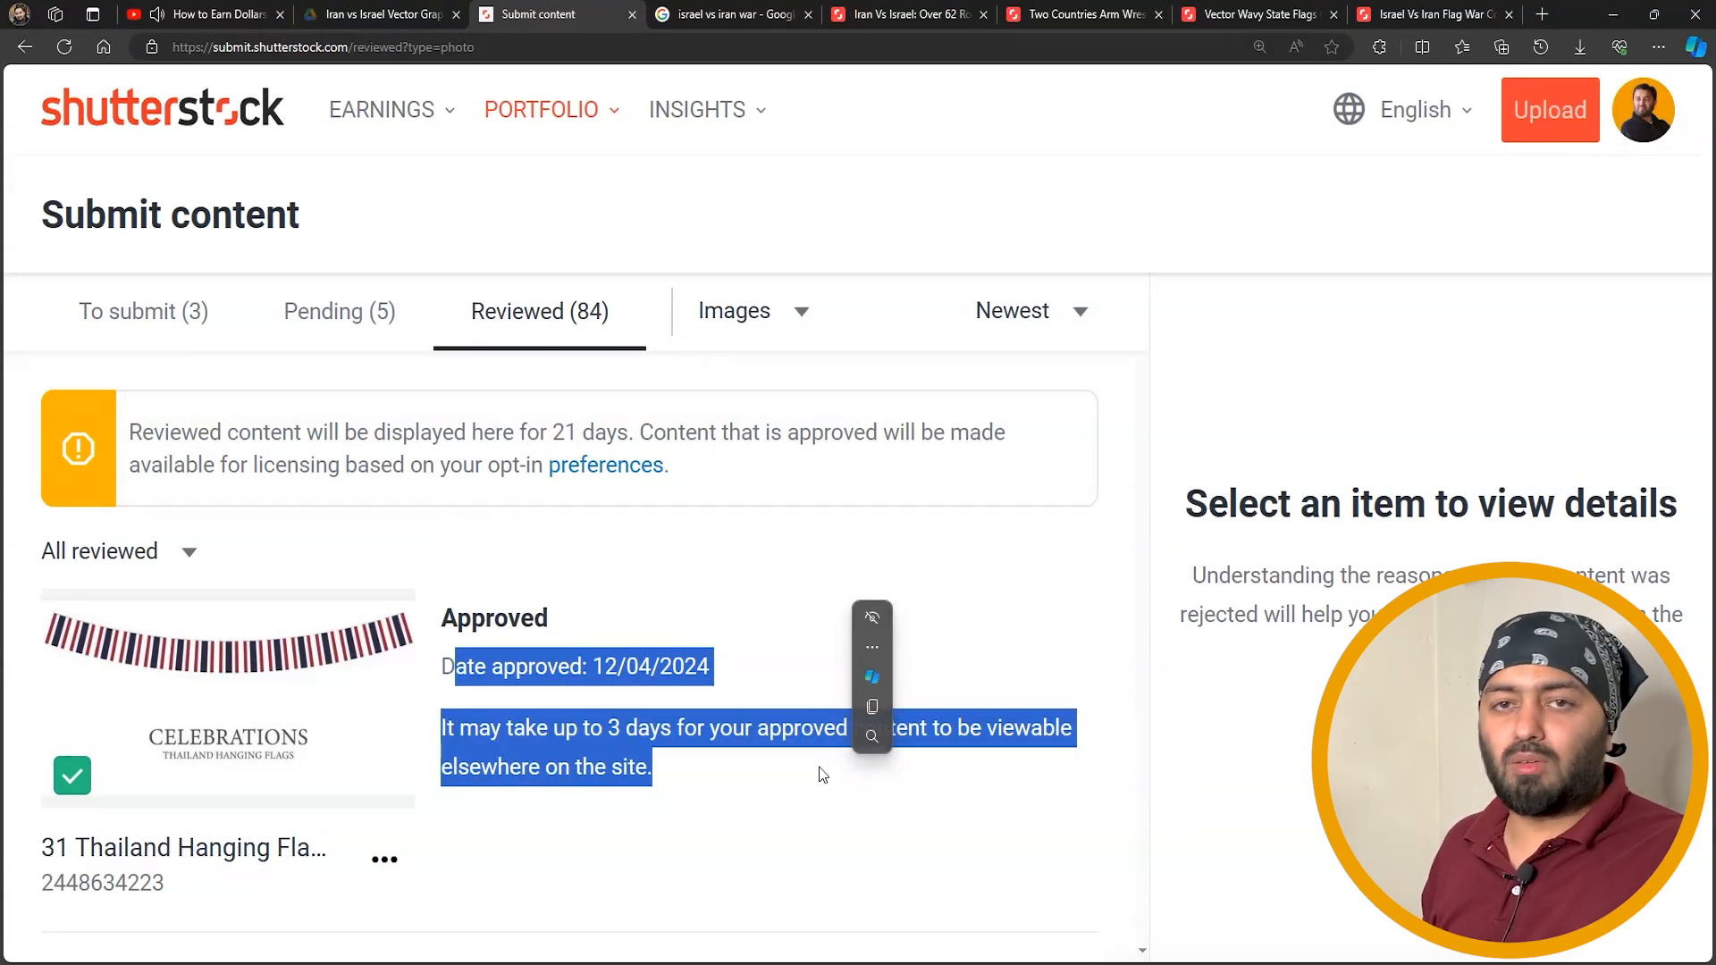
{"action": "left_click_drag", "start_coordinate": [130, 433], "coordinate": [625, 429]}
{"action": "scroll", "coordinate": [257, 724], "scroll_direction": "down", "scroll_amount": 3}
{"action": "scroll", "coordinate": [258, 724], "scroll_direction": "up", "scroll_amount": 3}
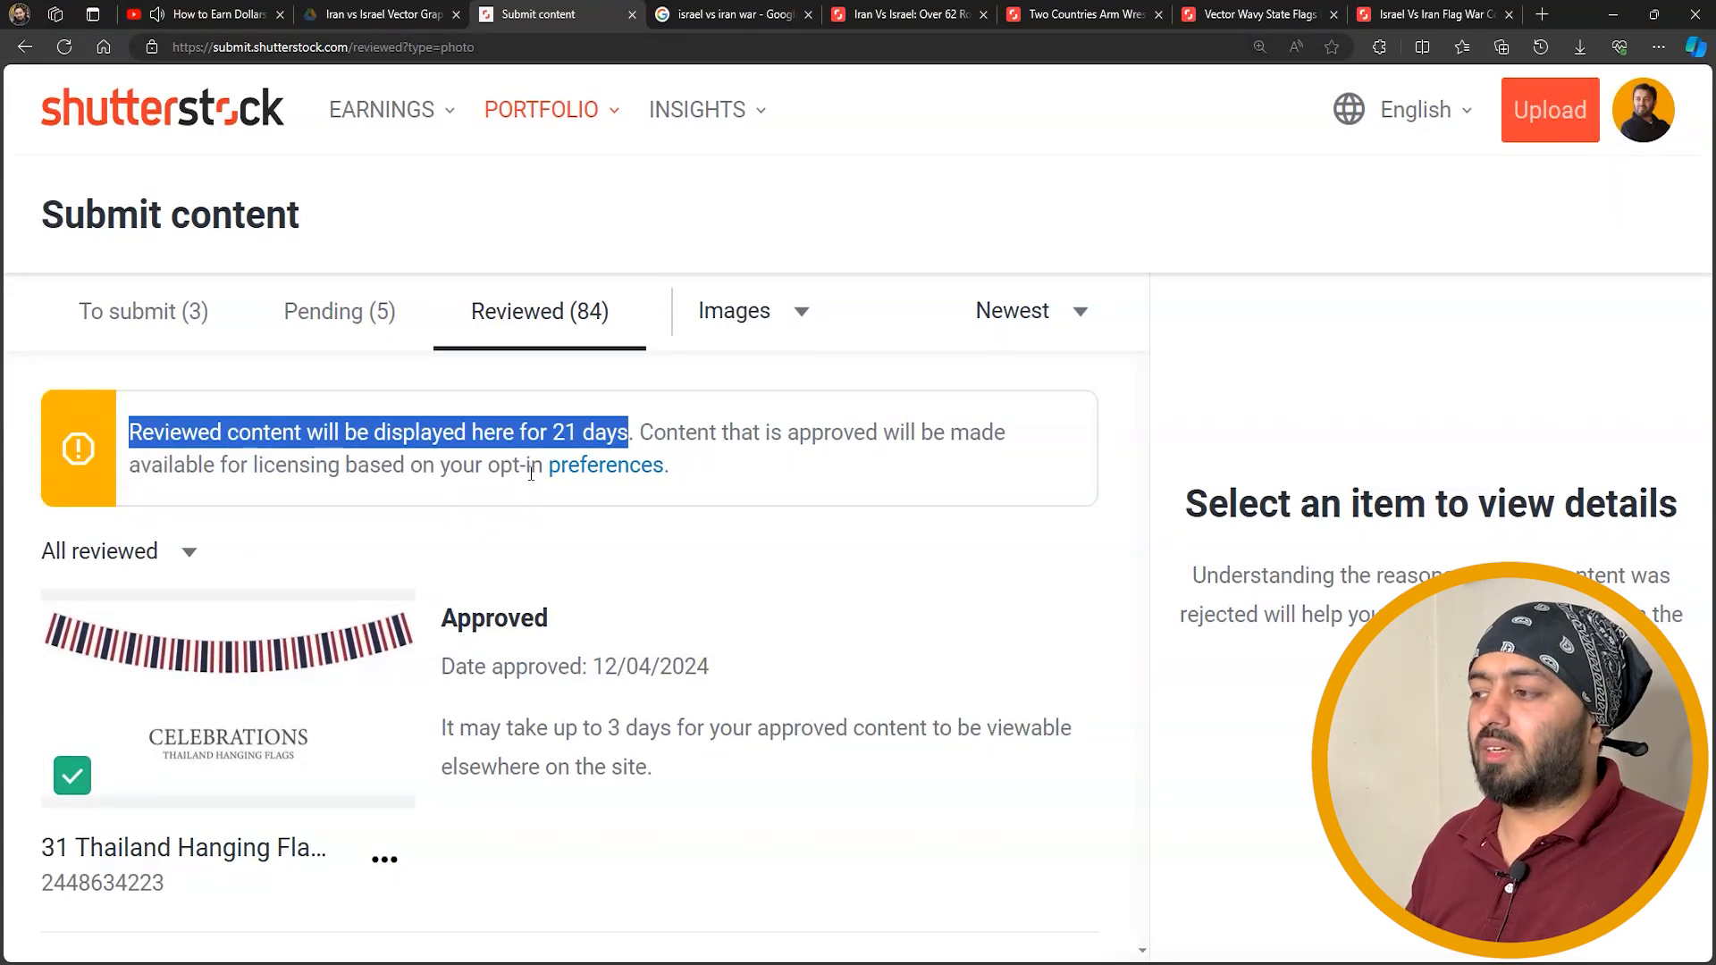
{"action": "left_click", "coordinate": [570, 434]}
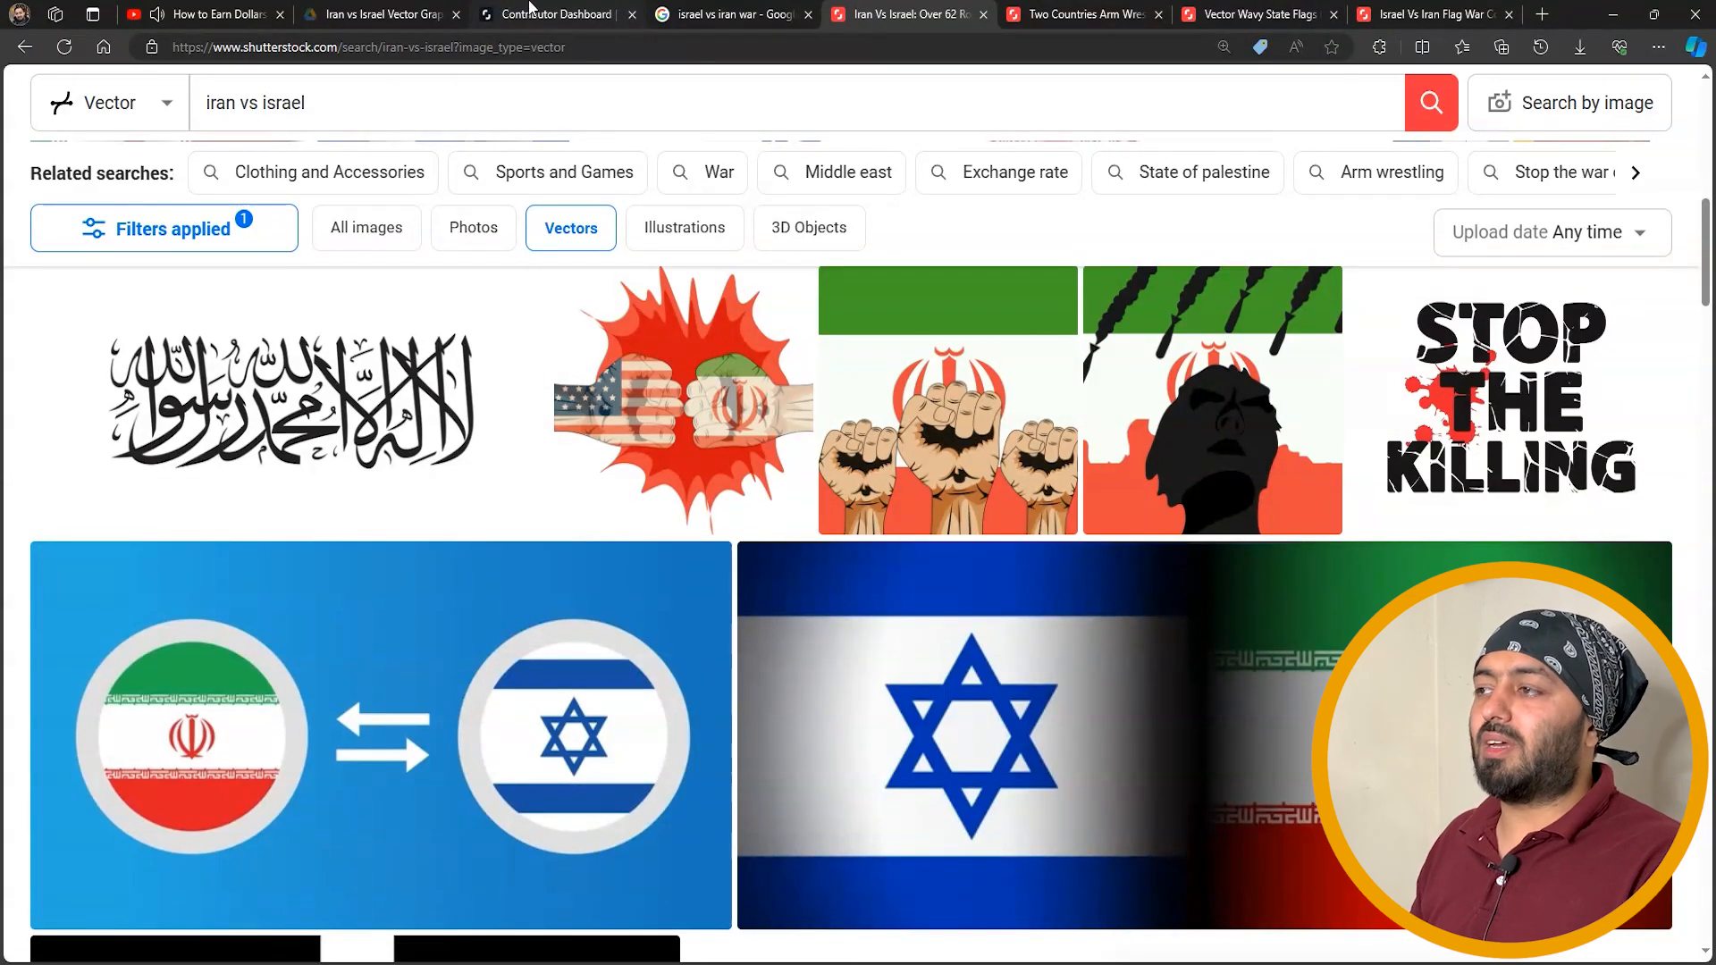
Switch to the Google Drive folder of Iran vs Israel vector graphics and look through its files
{"action": "left_click", "coordinate": [422, 13]}
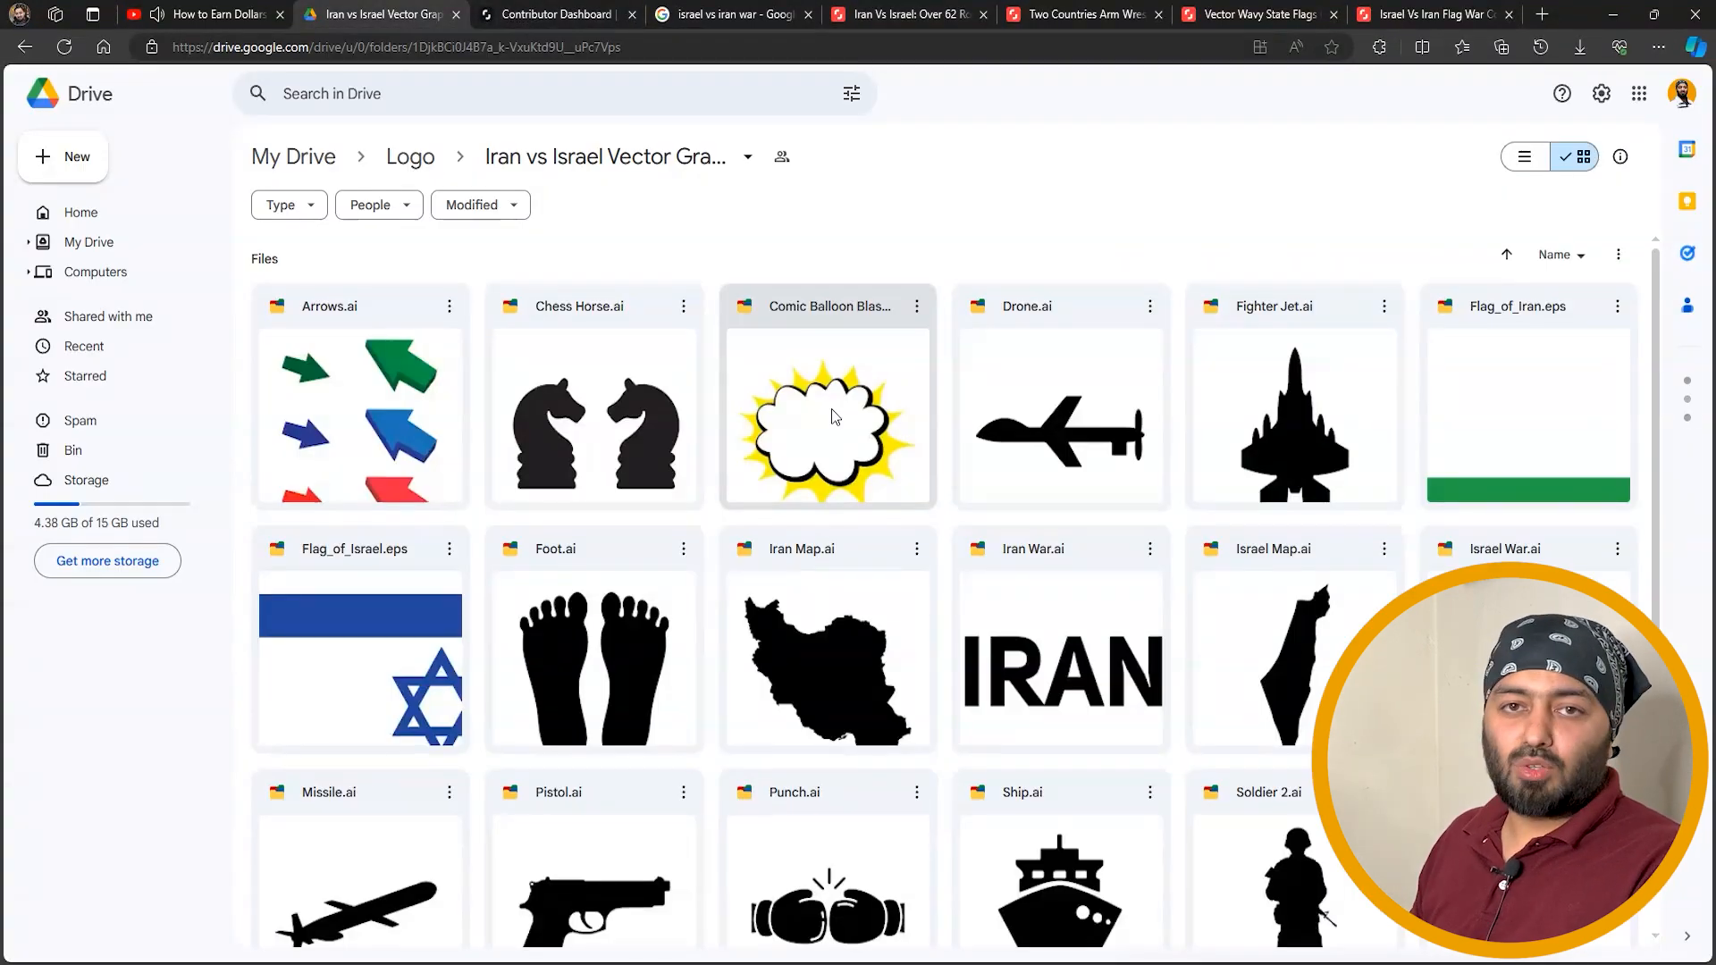
{"action": "scroll", "coordinate": [589, 429], "scroll_direction": "down", "scroll_amount": 3}
{"action": "scroll", "coordinate": [561, 617], "scroll_direction": "up", "scroll_amount": 3}
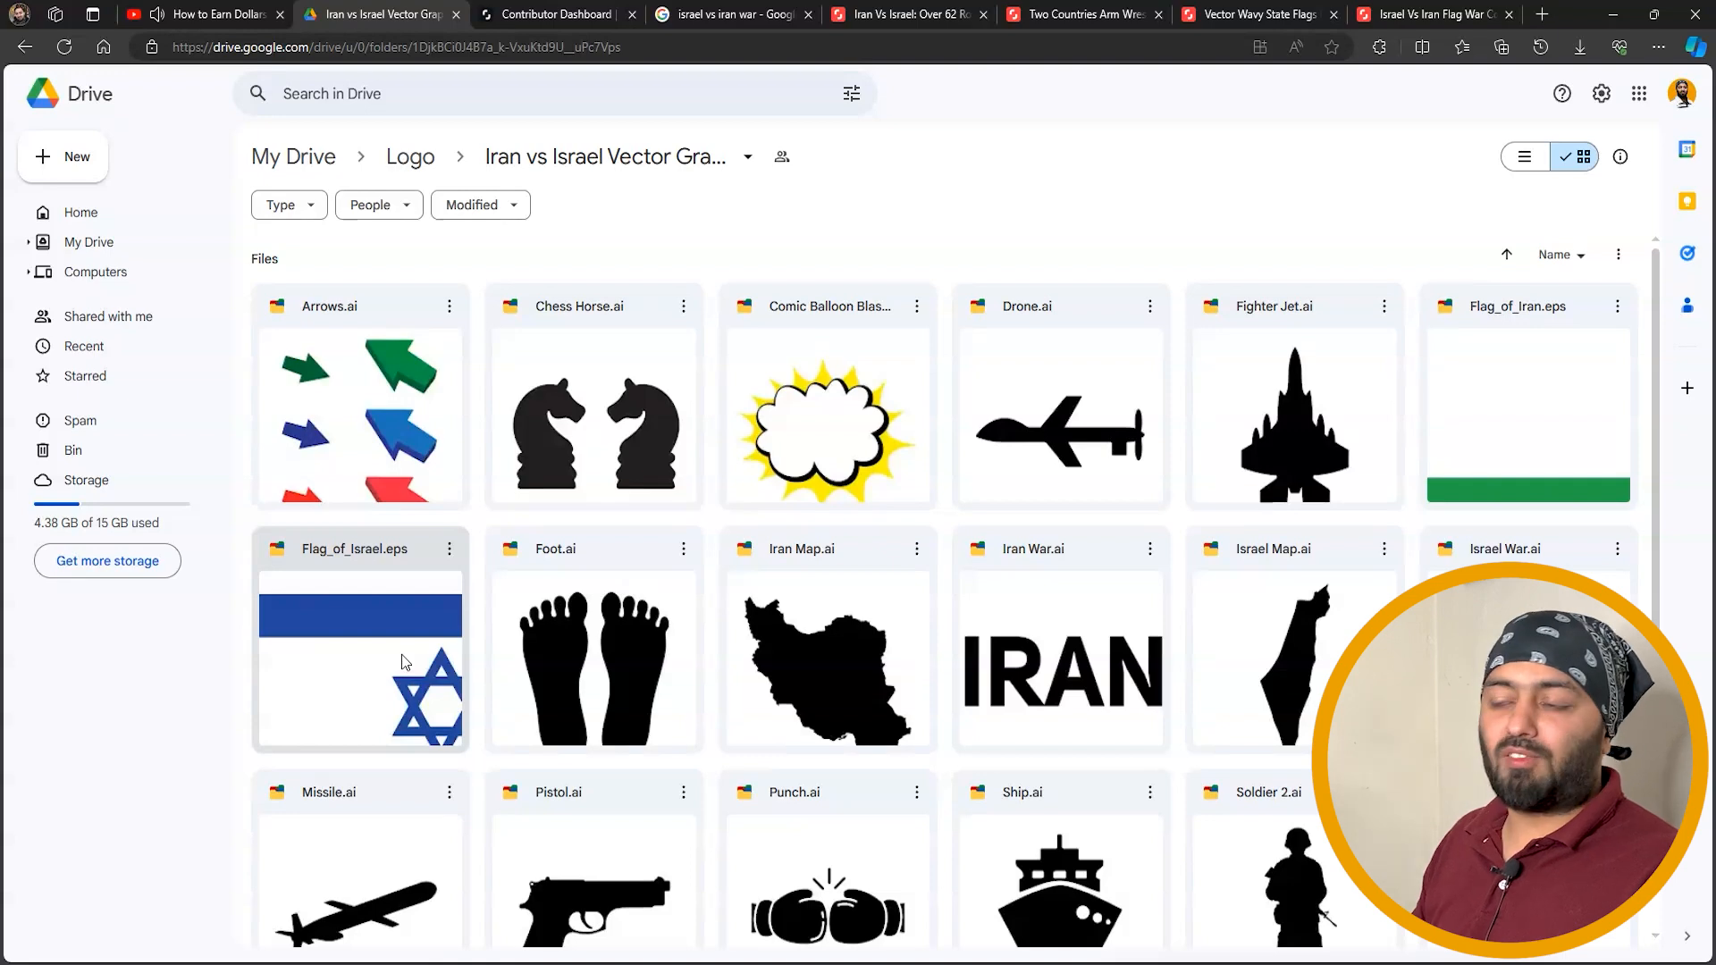
{"action": "scroll", "coordinate": [608, 533], "scroll_direction": "down", "scroll_amount": 1}
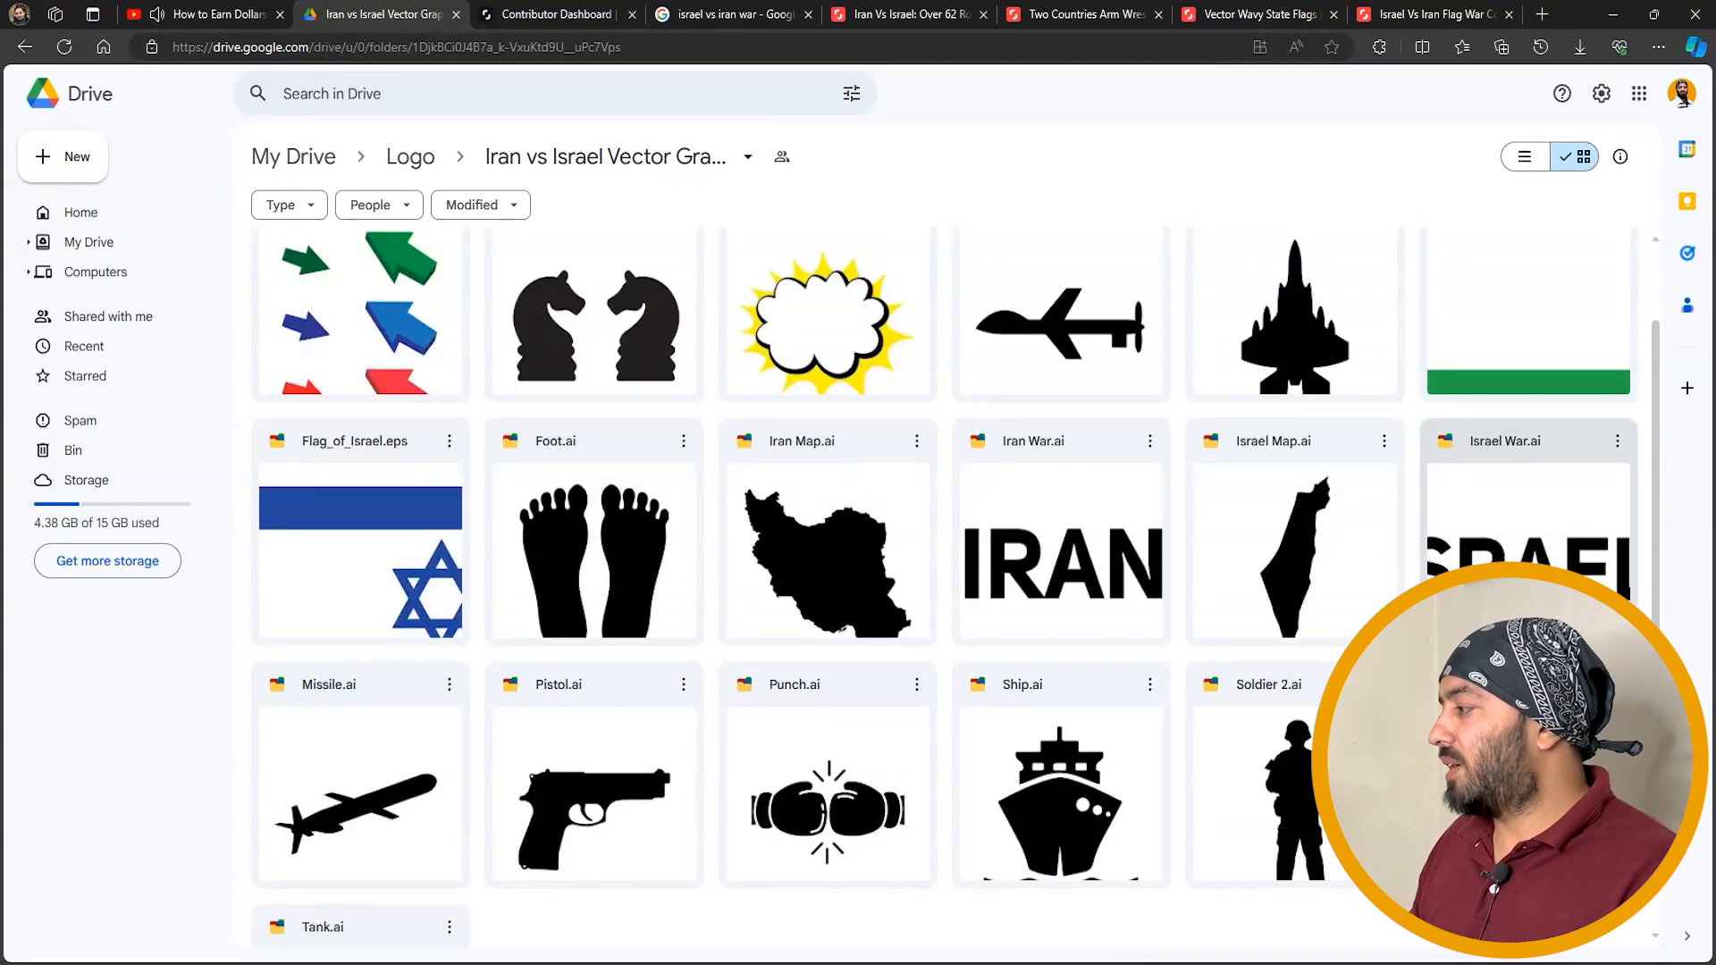
{"action": "scroll", "coordinate": [1519, 518], "scroll_direction": "down", "scroll_amount": 1}
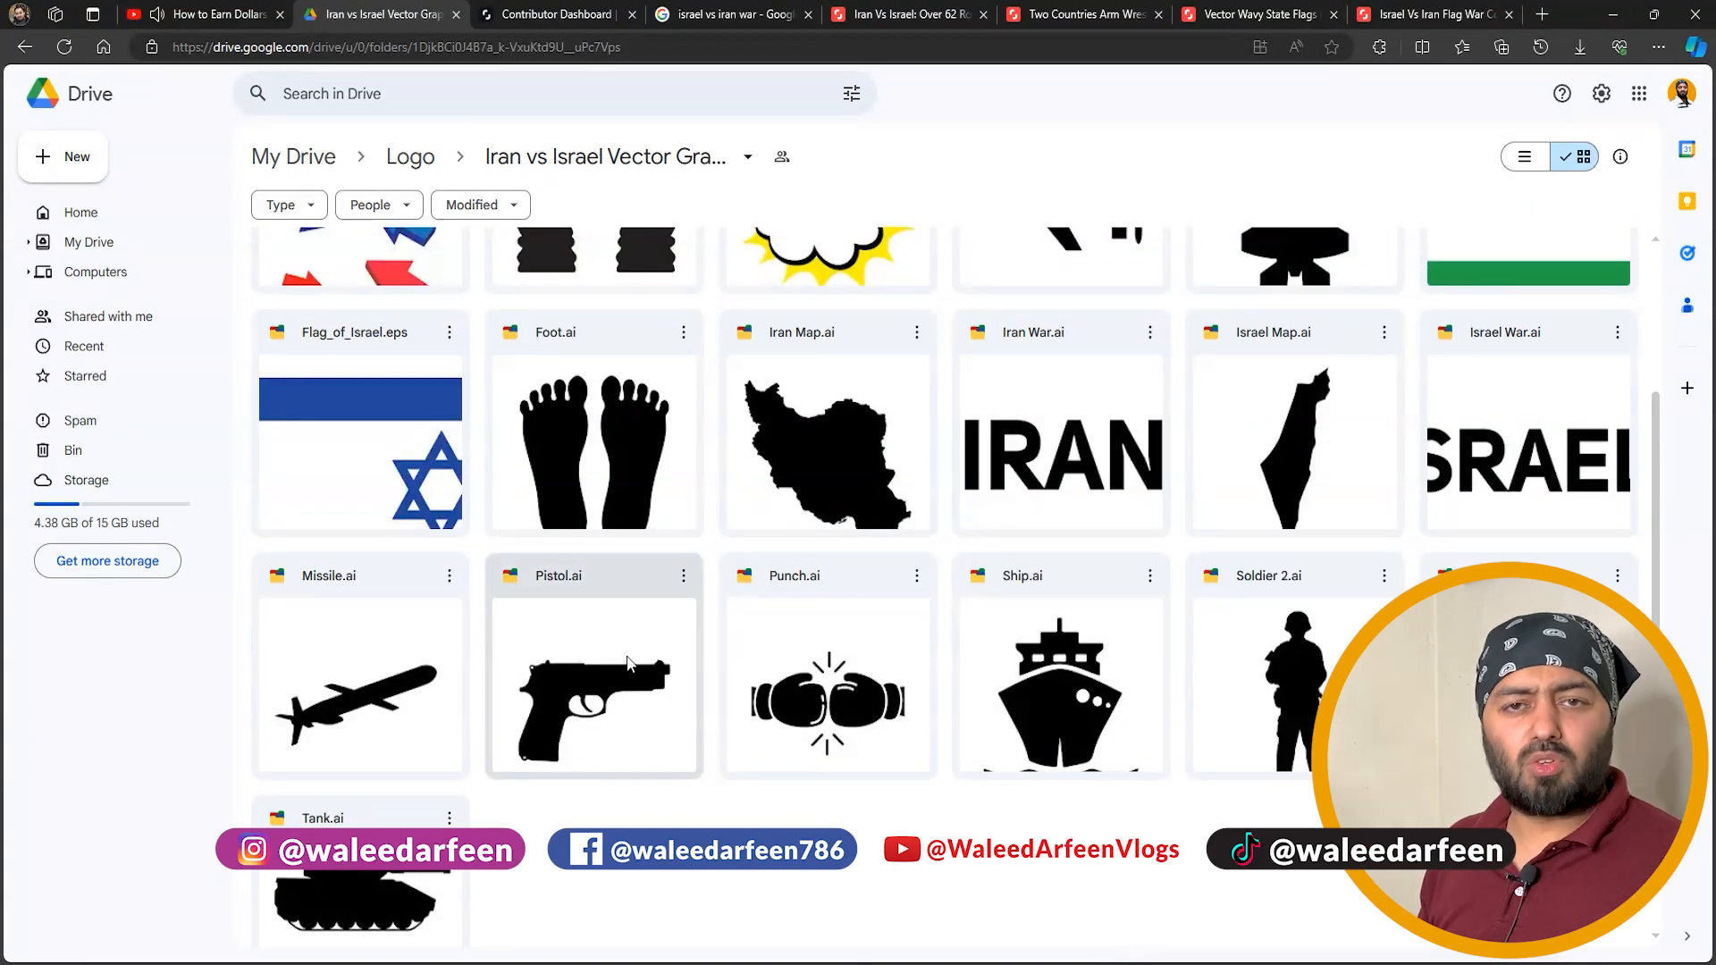
Look through the folder's vector files down to Tank.ai, and revisit the Shutterstock iran vs israel vector results and the arm-wrestling vector's page
{"action": "scroll", "coordinate": [628, 662], "scroll_direction": "down", "scroll_amount": 1}
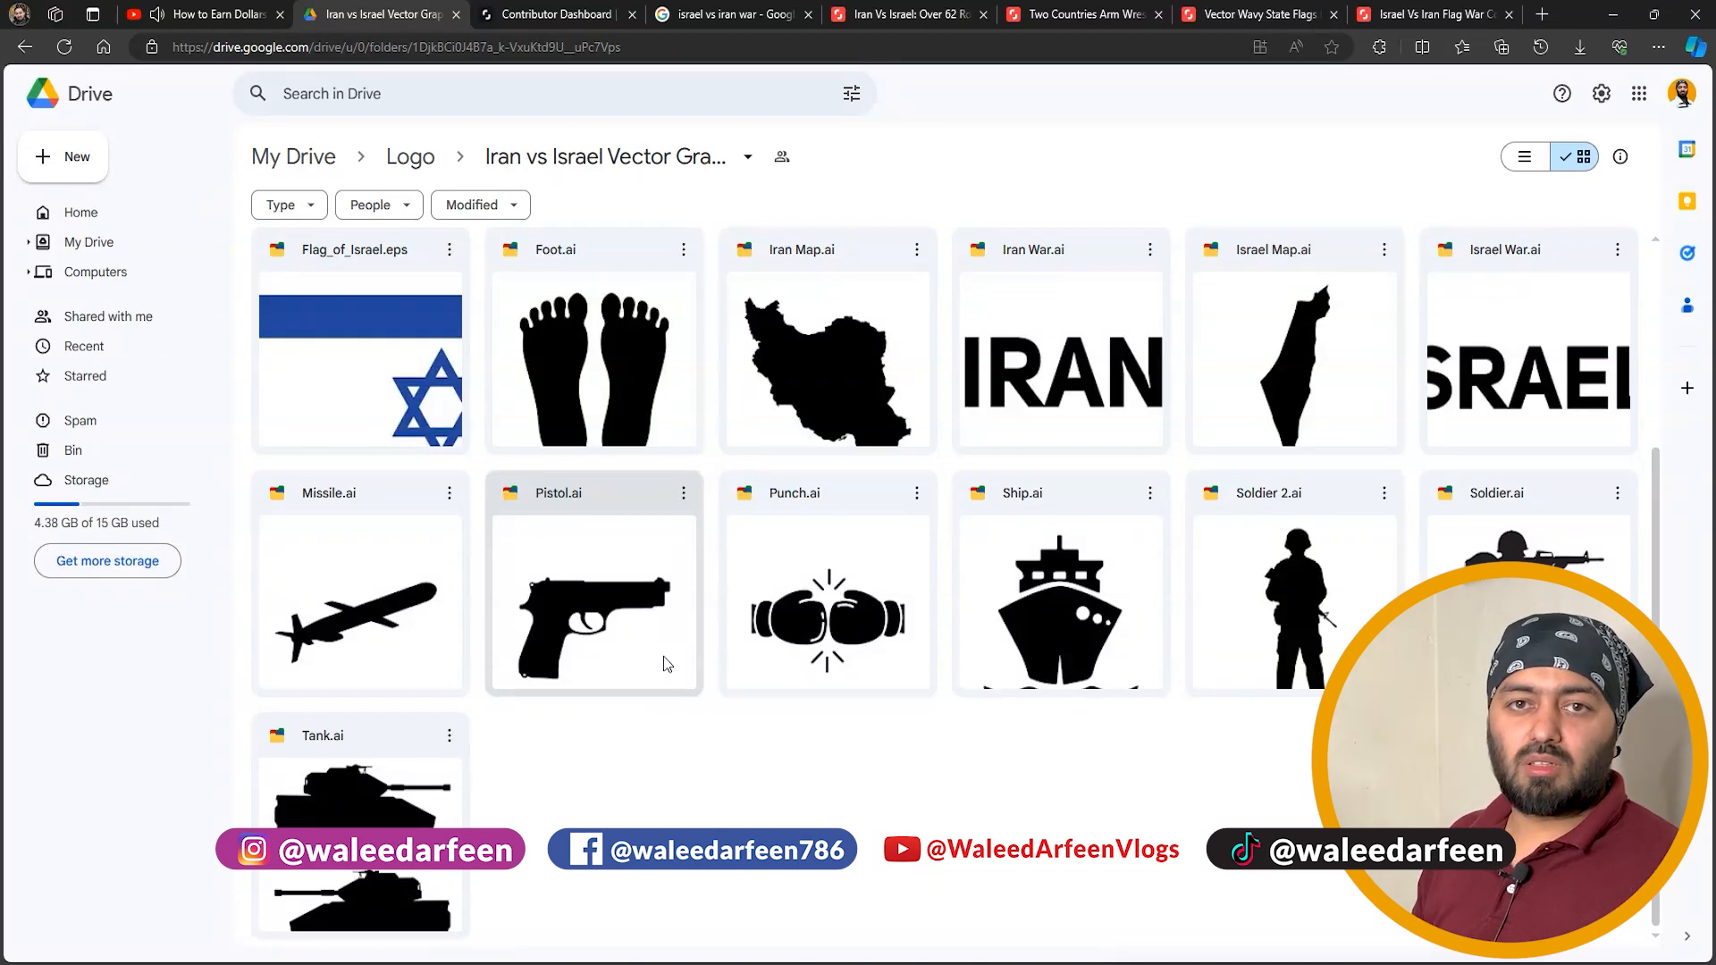
{"action": "scroll", "coordinate": [664, 660], "scroll_direction": "up", "scroll_amount": 4}
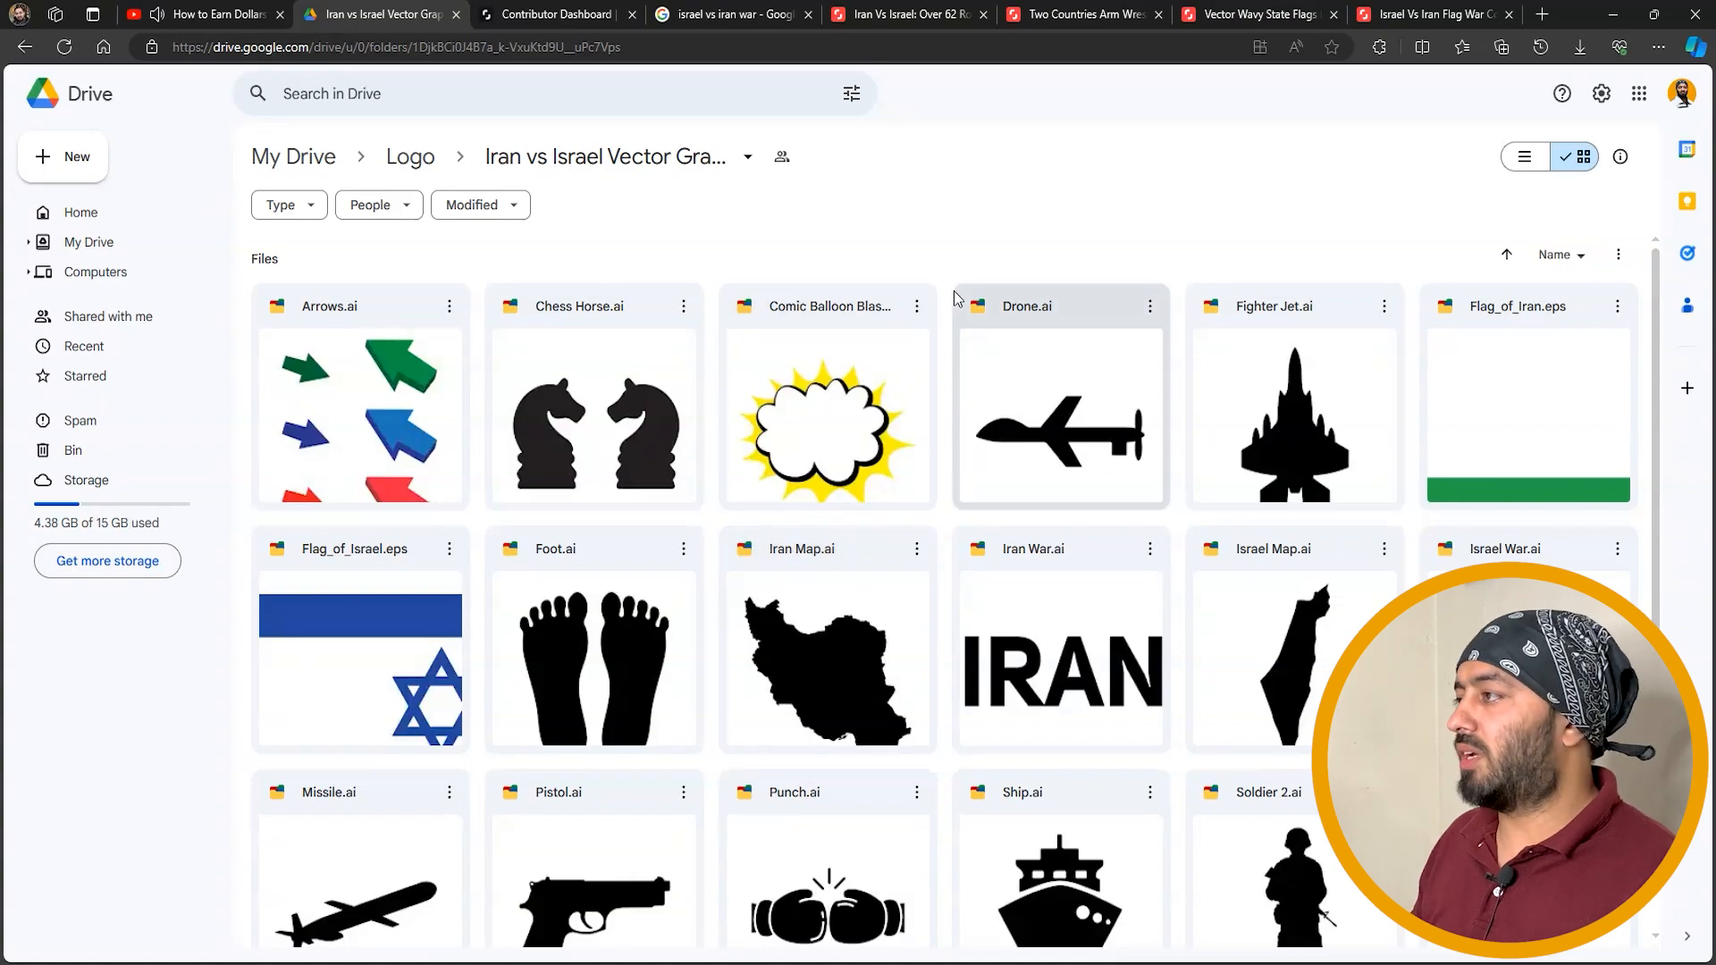
{"action": "left_click", "coordinate": [912, 14]}
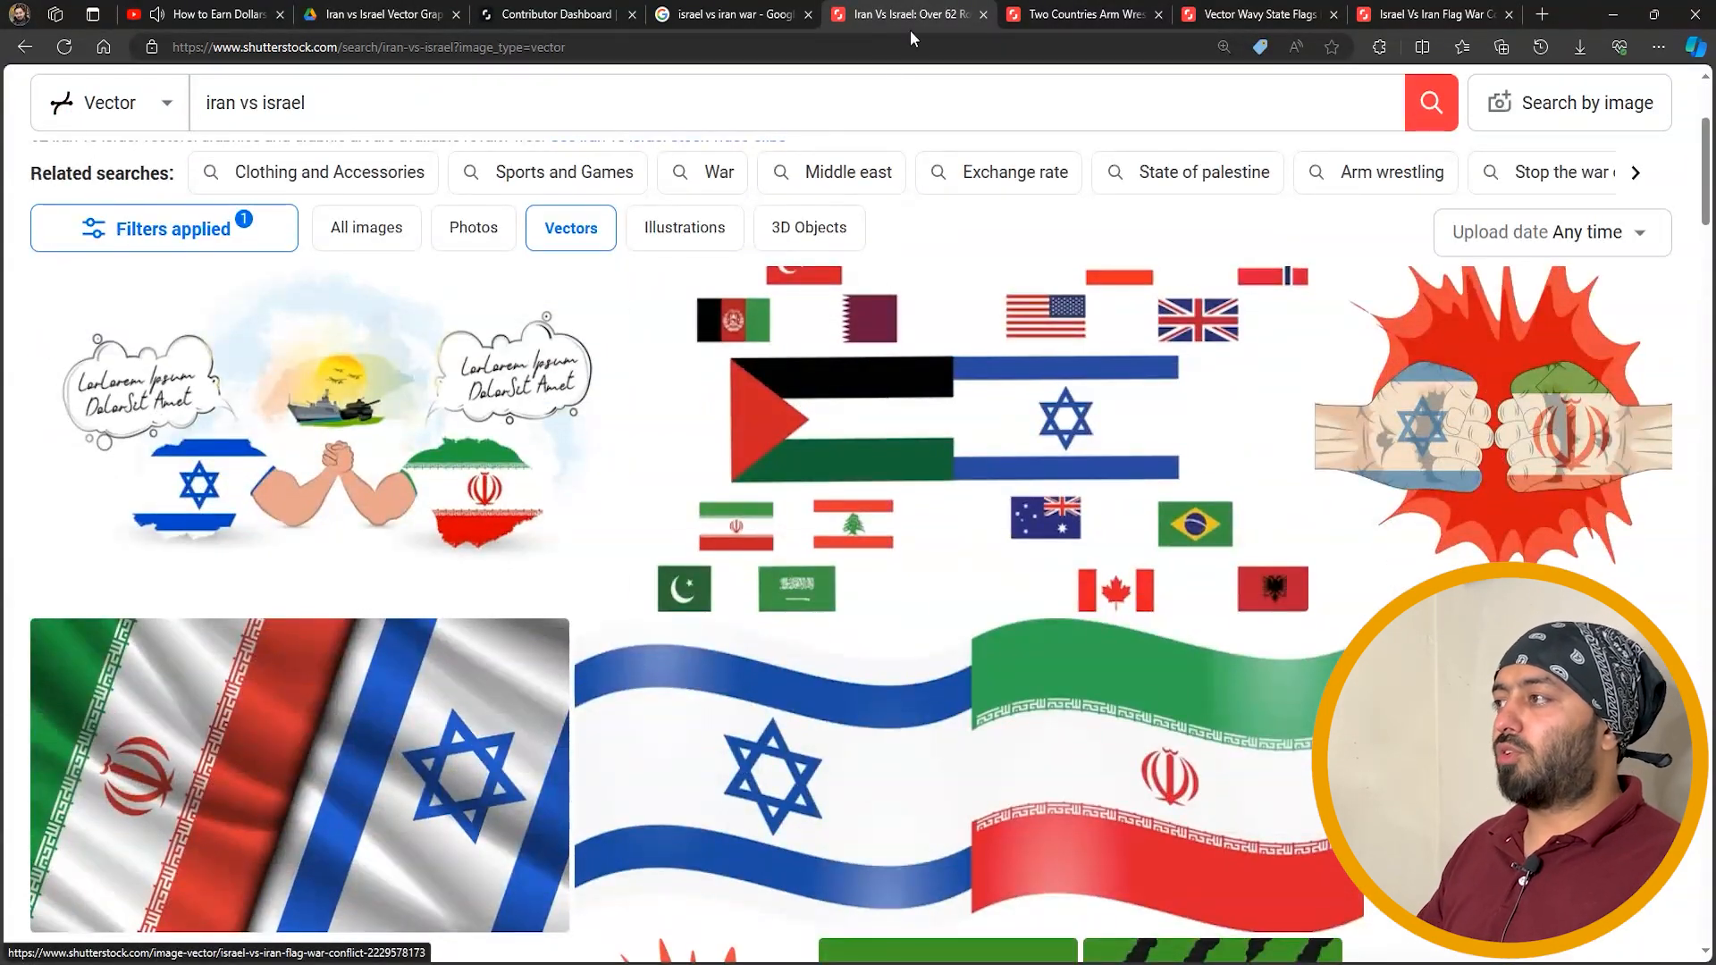
{"action": "left_click", "coordinate": [1108, 13]}
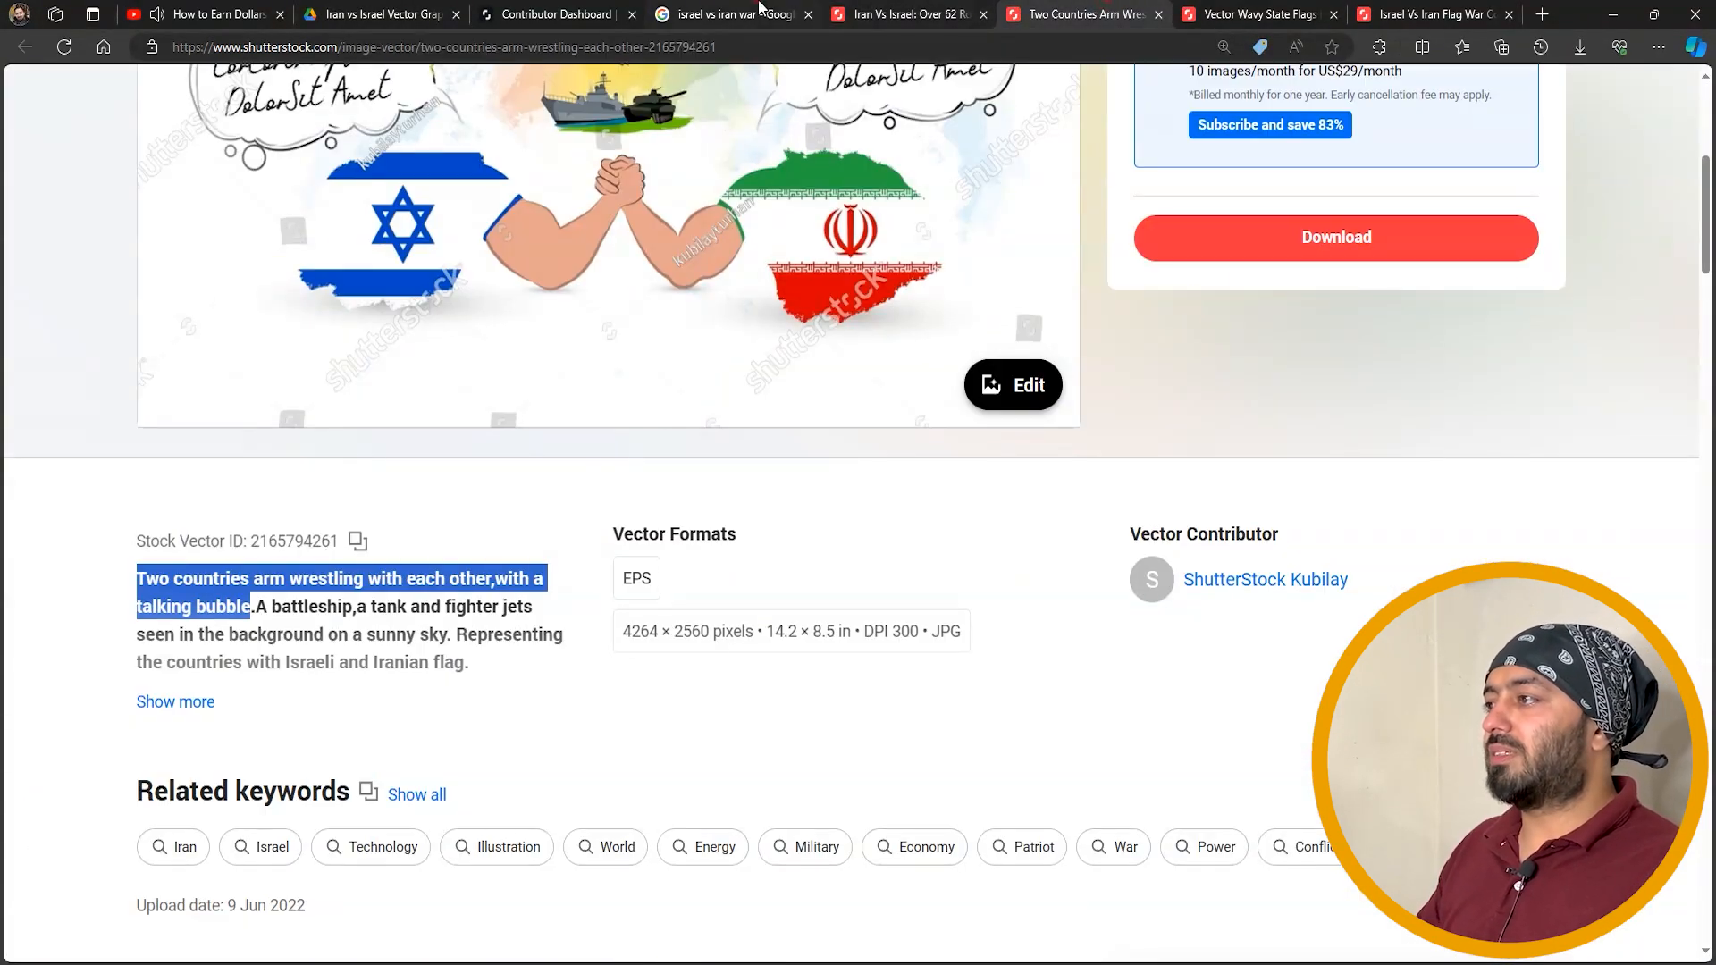
Switch to the Google image results for israel vs iran war and preview the related Arutz Sheva image of missiles beside the Israeli flag
{"action": "left_click", "coordinate": [761, 15]}
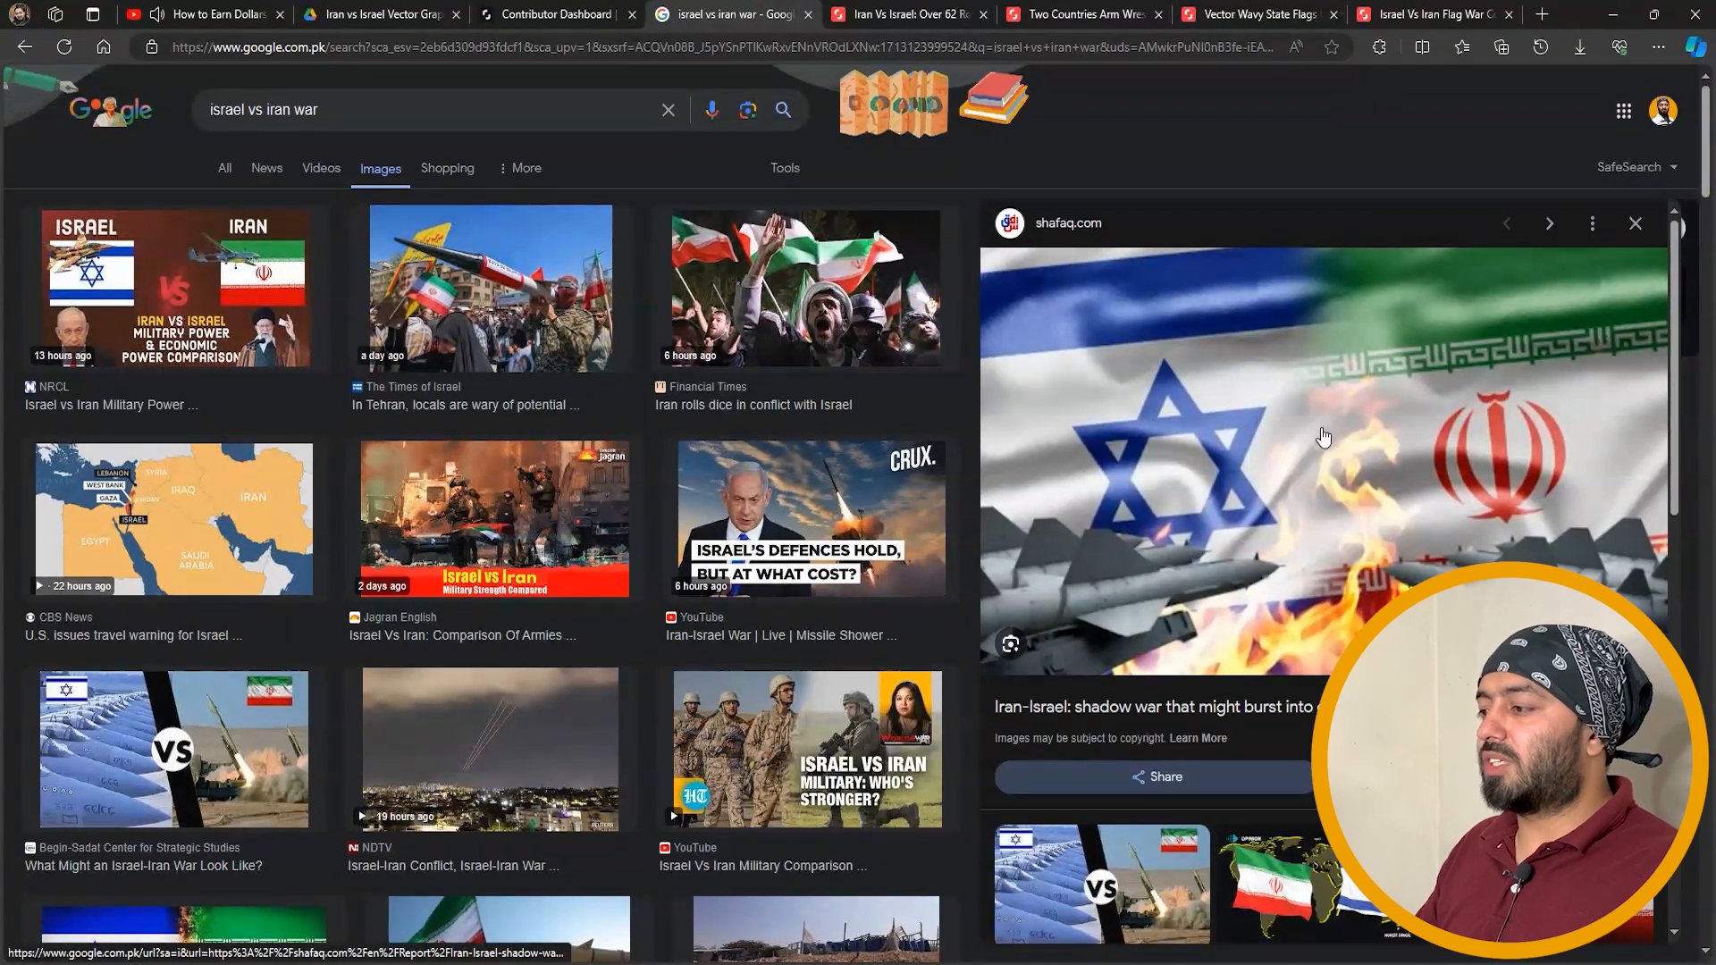
{"action": "scroll", "coordinate": [1256, 511], "scroll_direction": "down", "scroll_amount": 5}
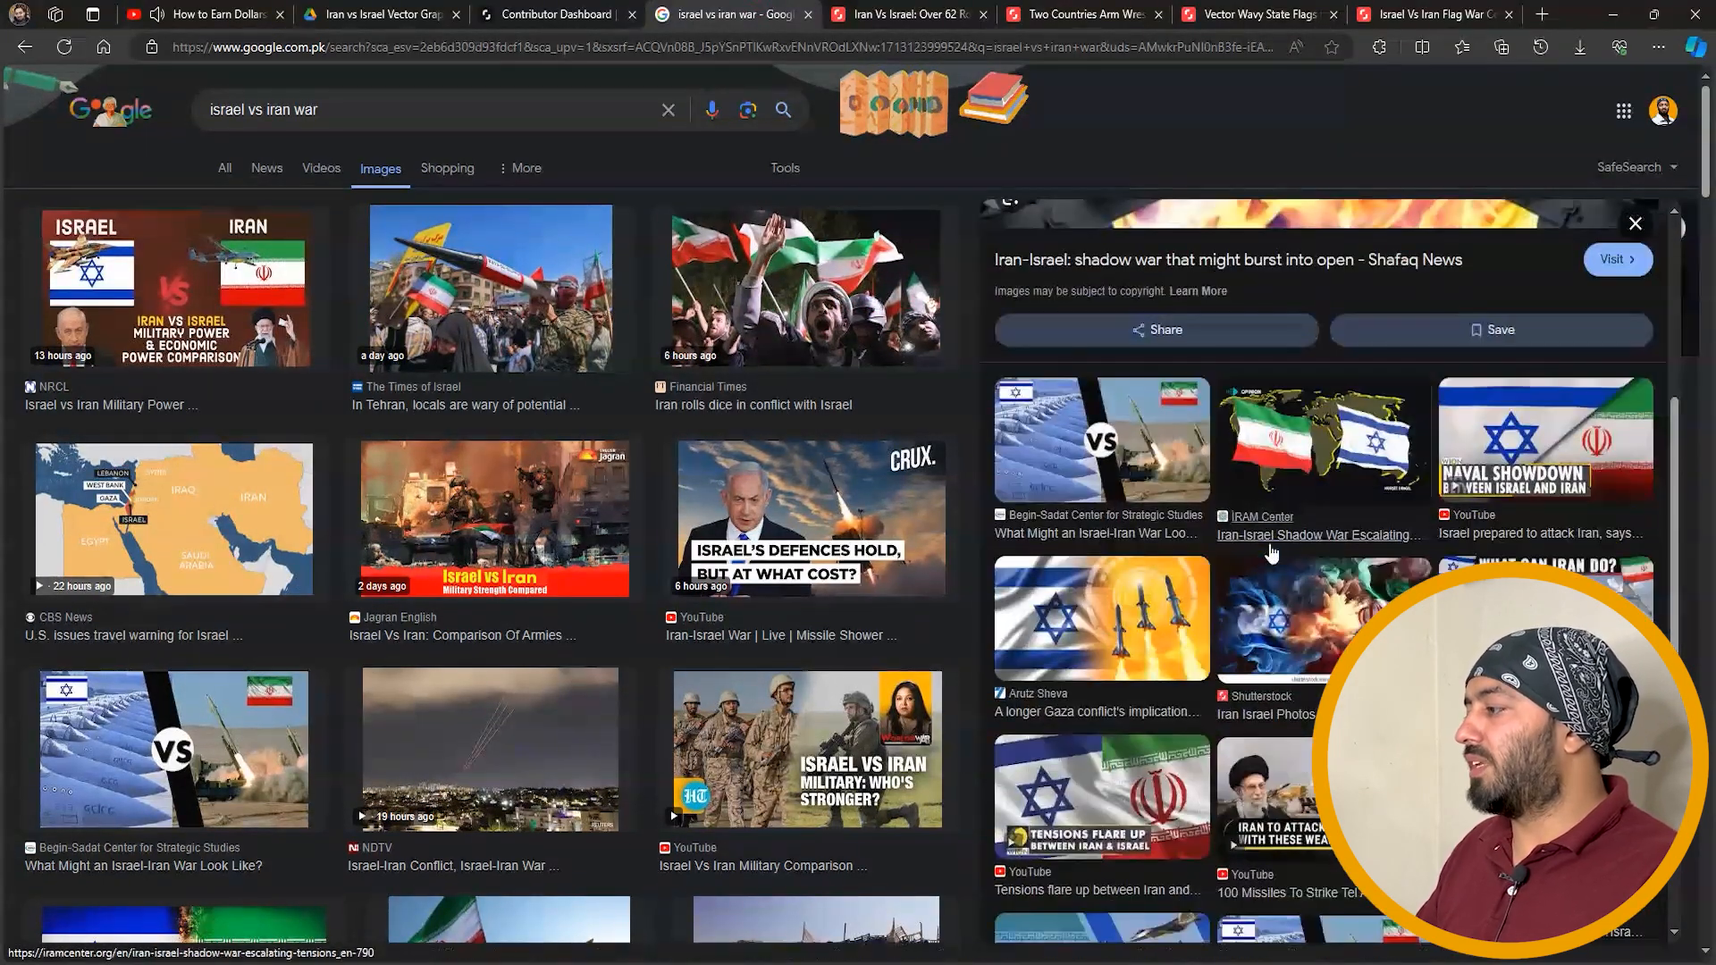
{"action": "left_click", "coordinate": [1586, 452]}
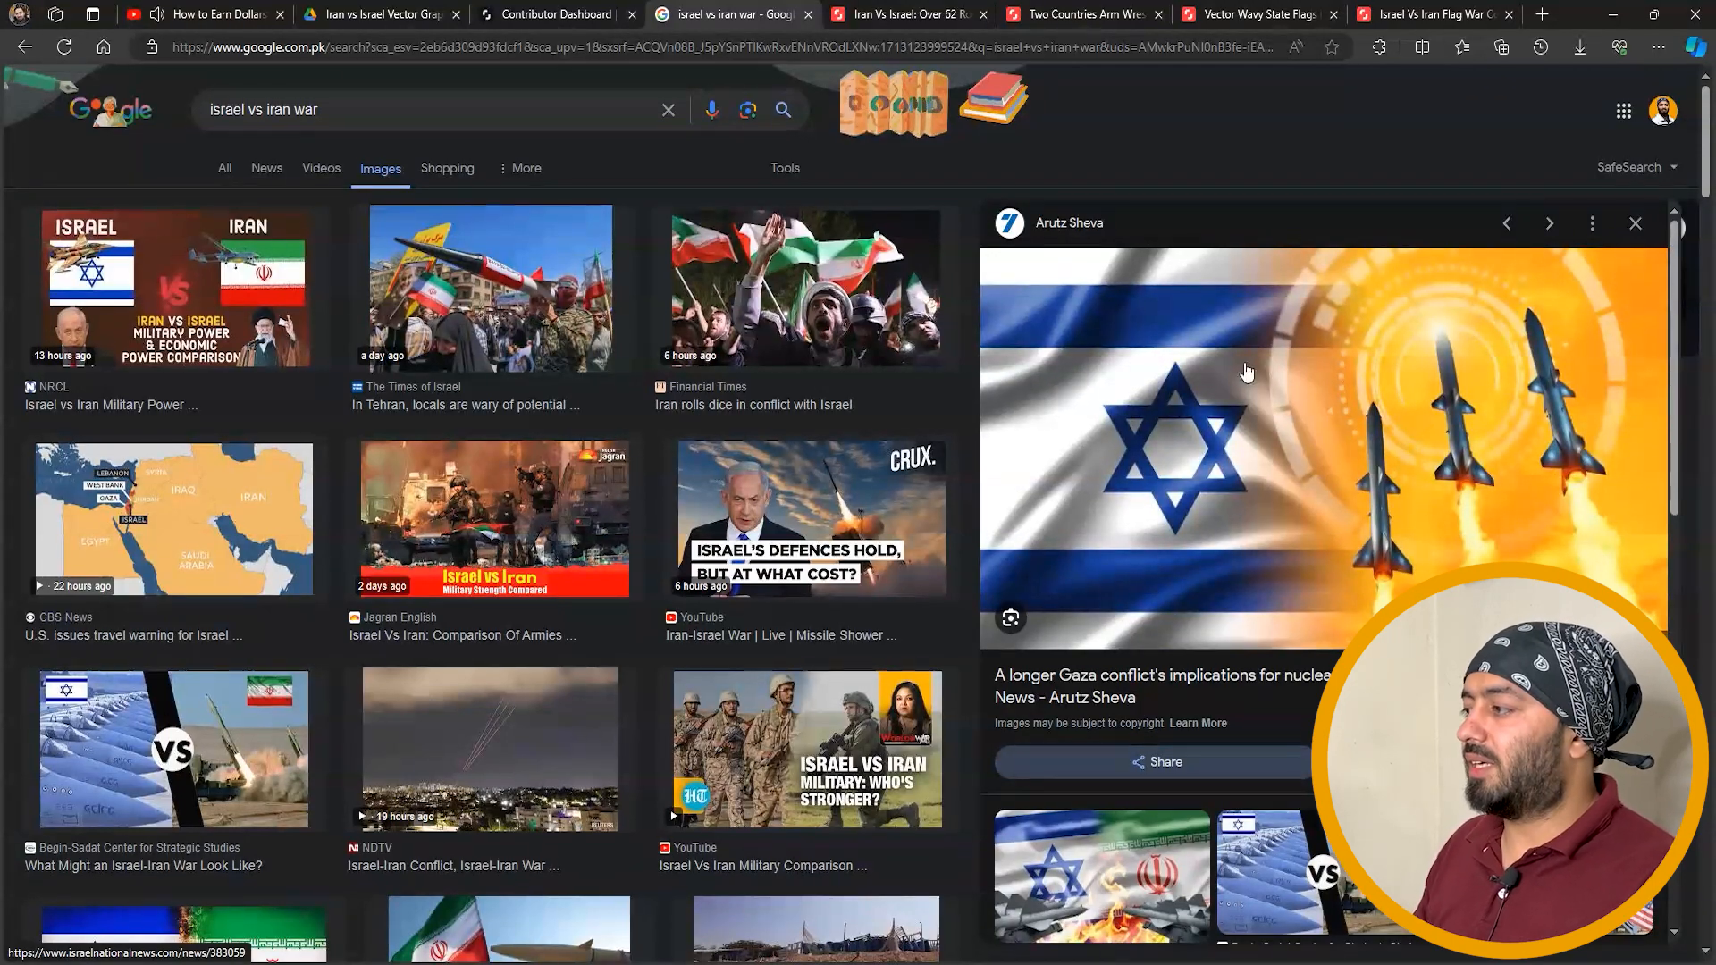
Preview the related Natural News image of missiles at sunset and the Quora image of soldier silhouettes before two flags
{"action": "scroll", "coordinate": [1222, 498], "scroll_direction": "down", "scroll_amount": 5}
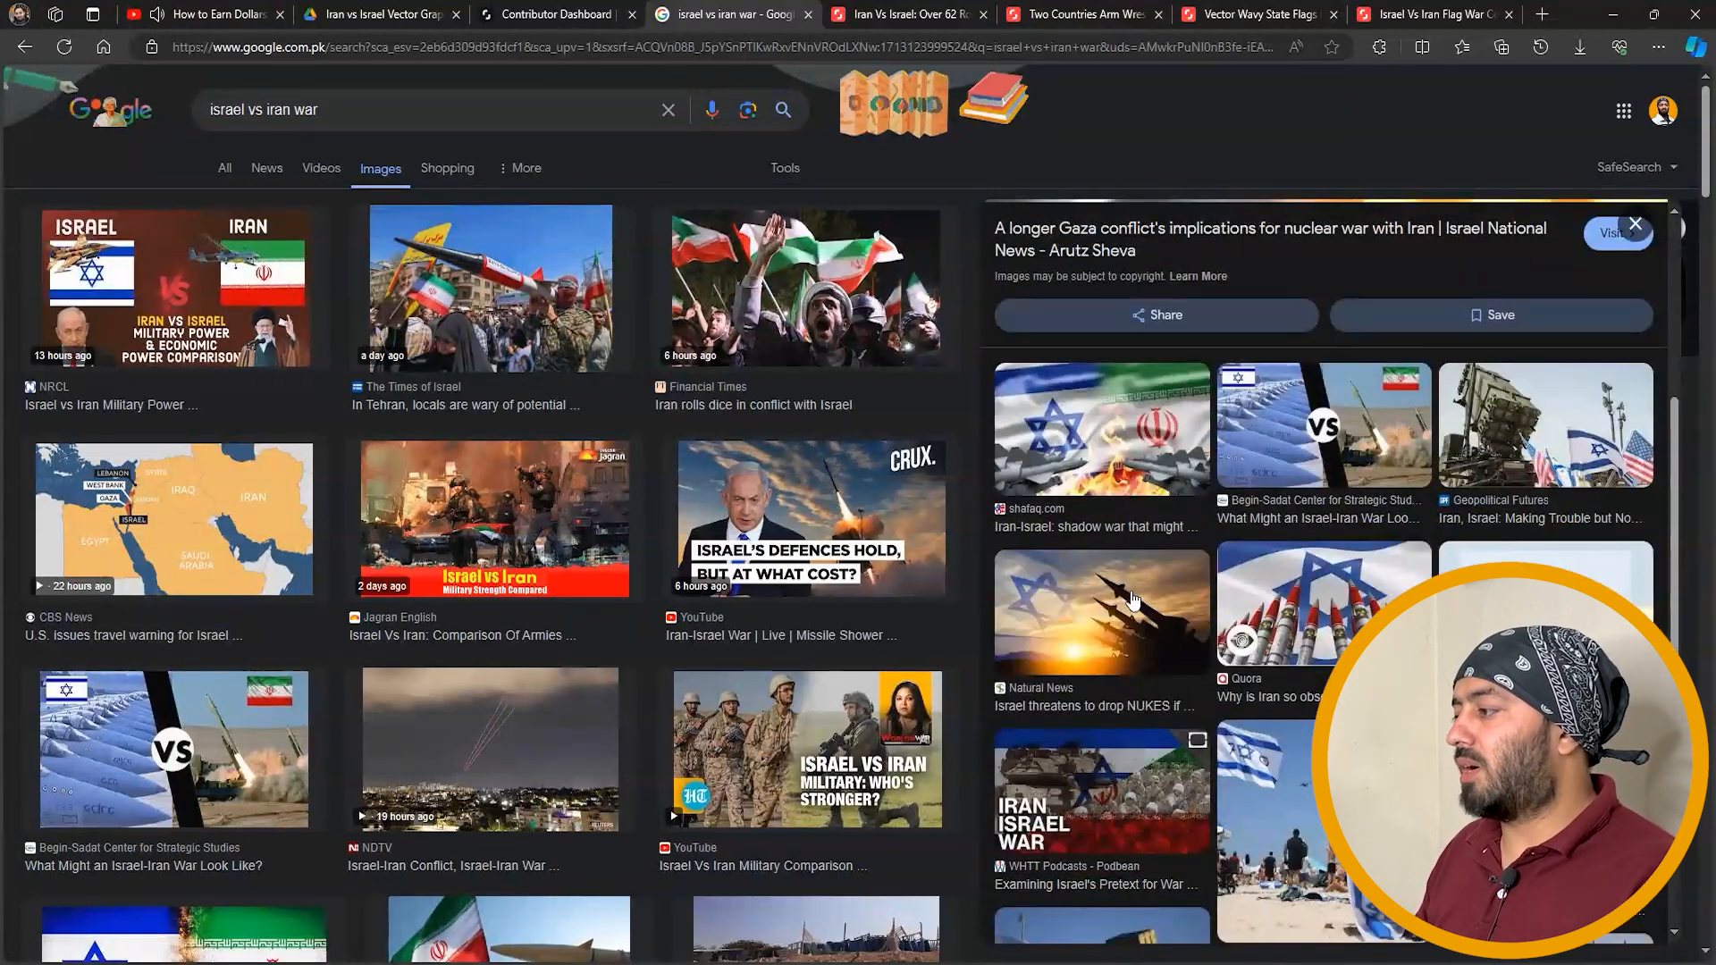
{"action": "left_click", "coordinate": [1134, 599]}
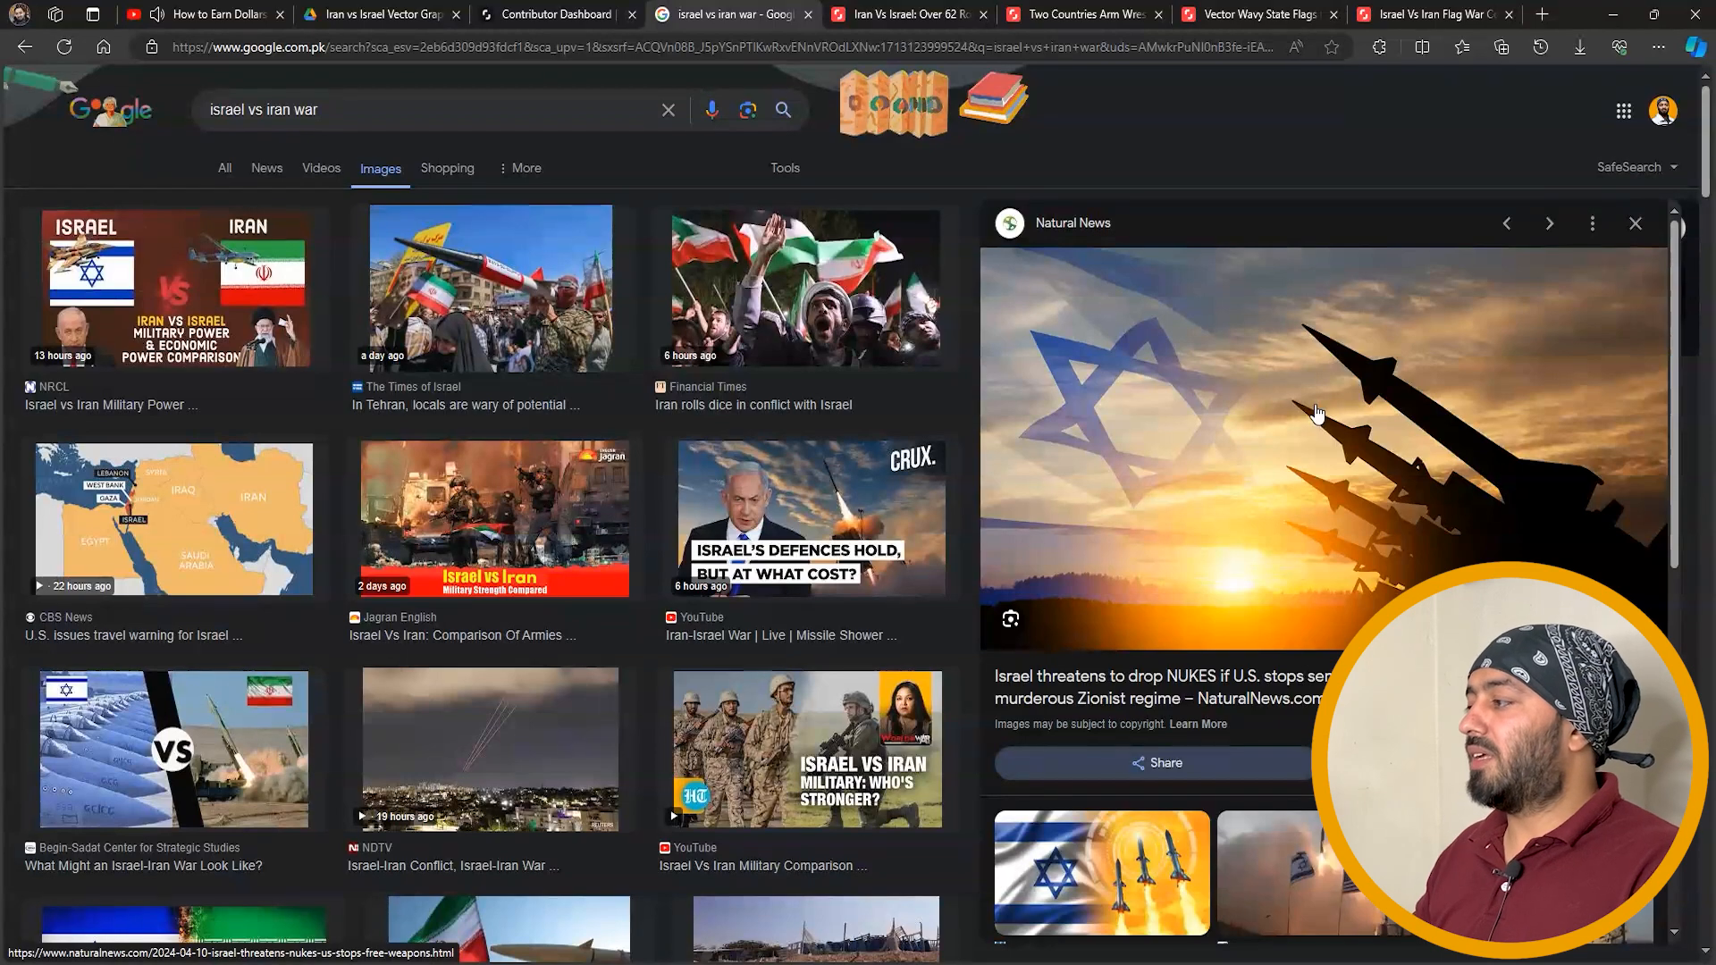
{"action": "scroll", "coordinate": [1315, 412], "scroll_direction": "down", "scroll_amount": 5}
{"action": "scroll", "coordinate": [1330, 478], "scroll_direction": "down", "scroll_amount": 5}
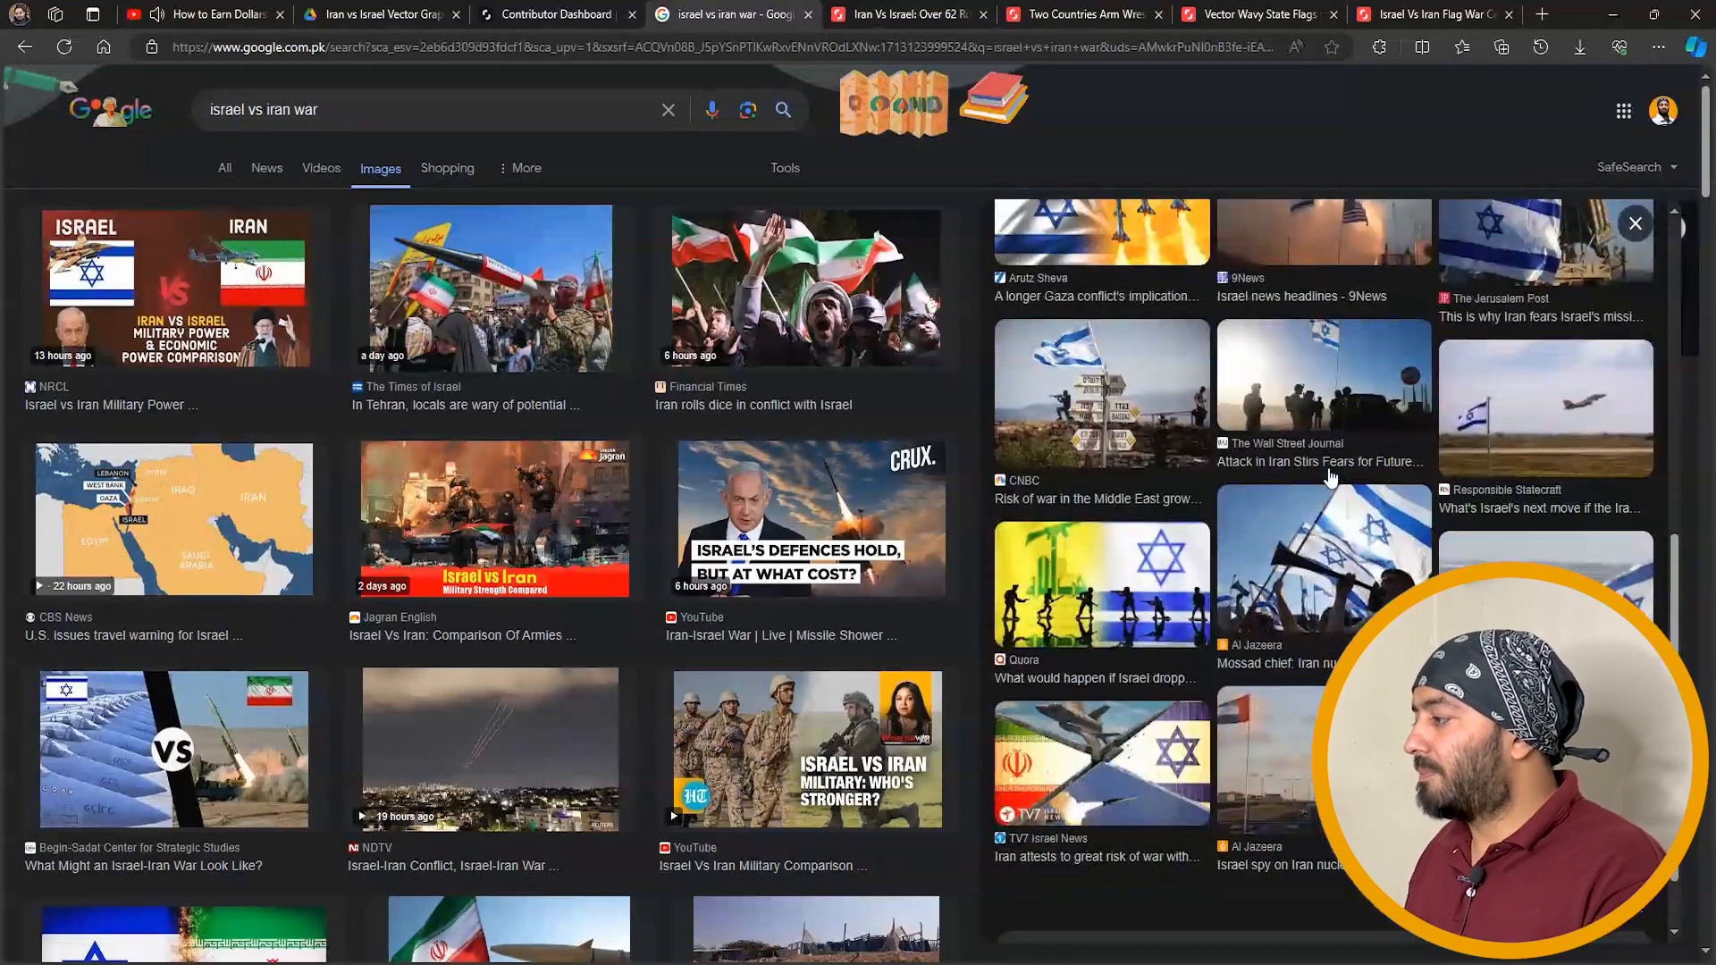
{"action": "left_click", "coordinate": [1153, 581]}
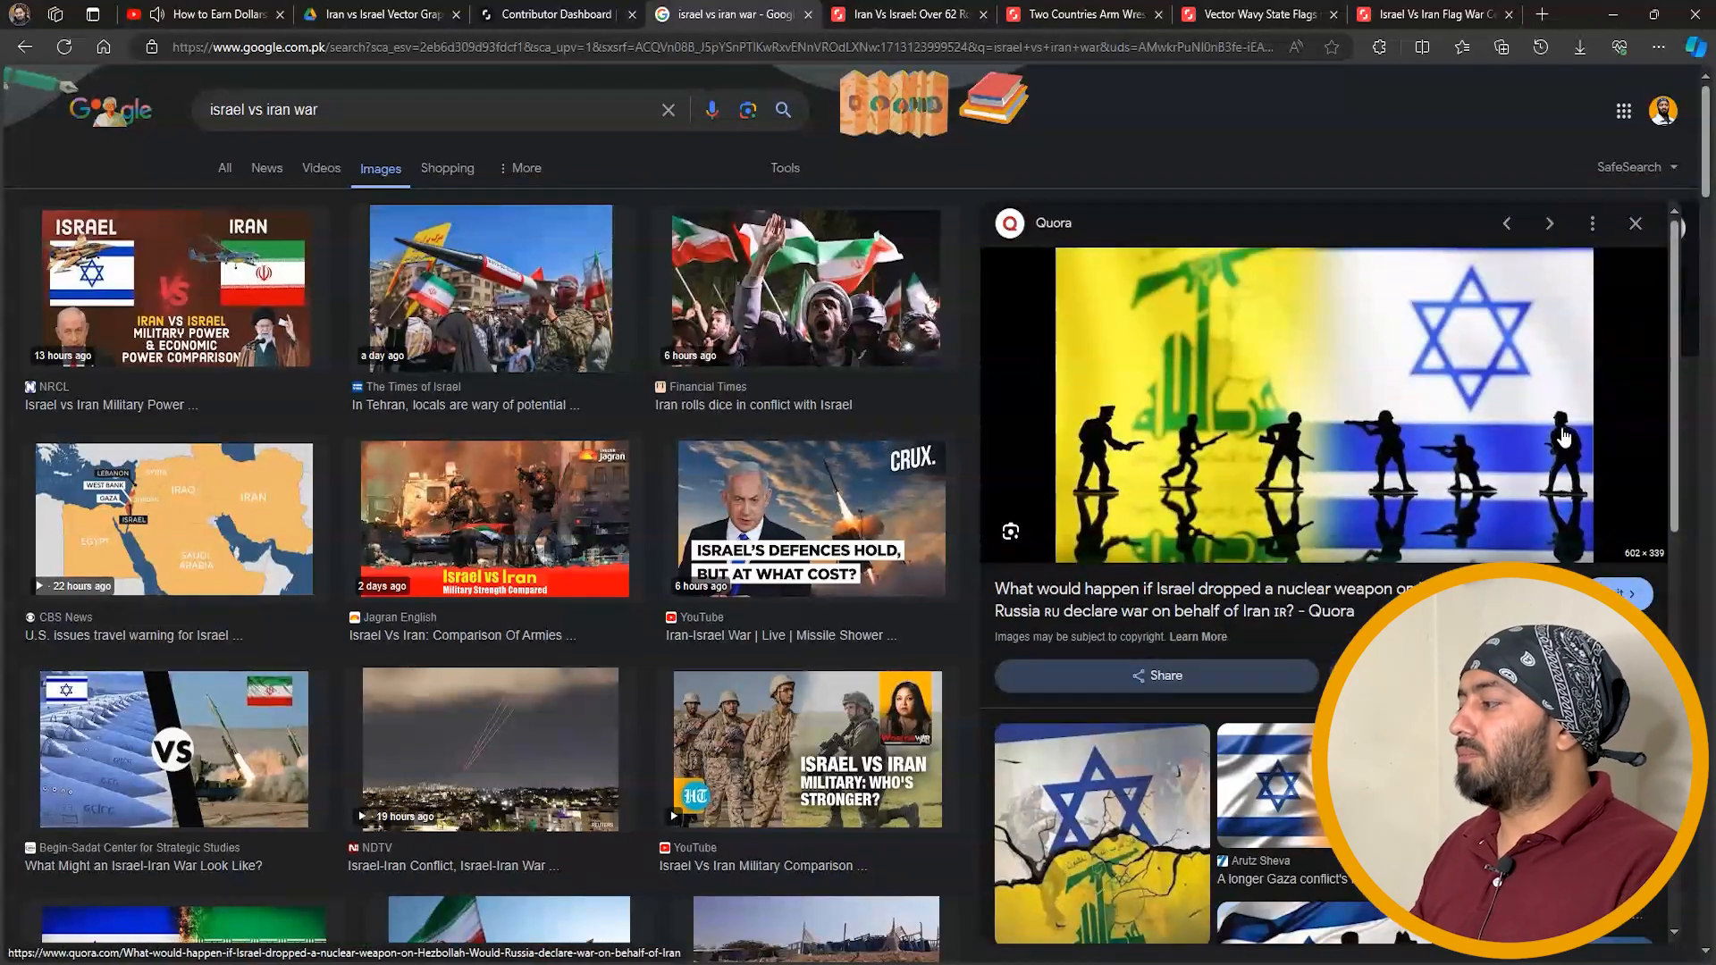